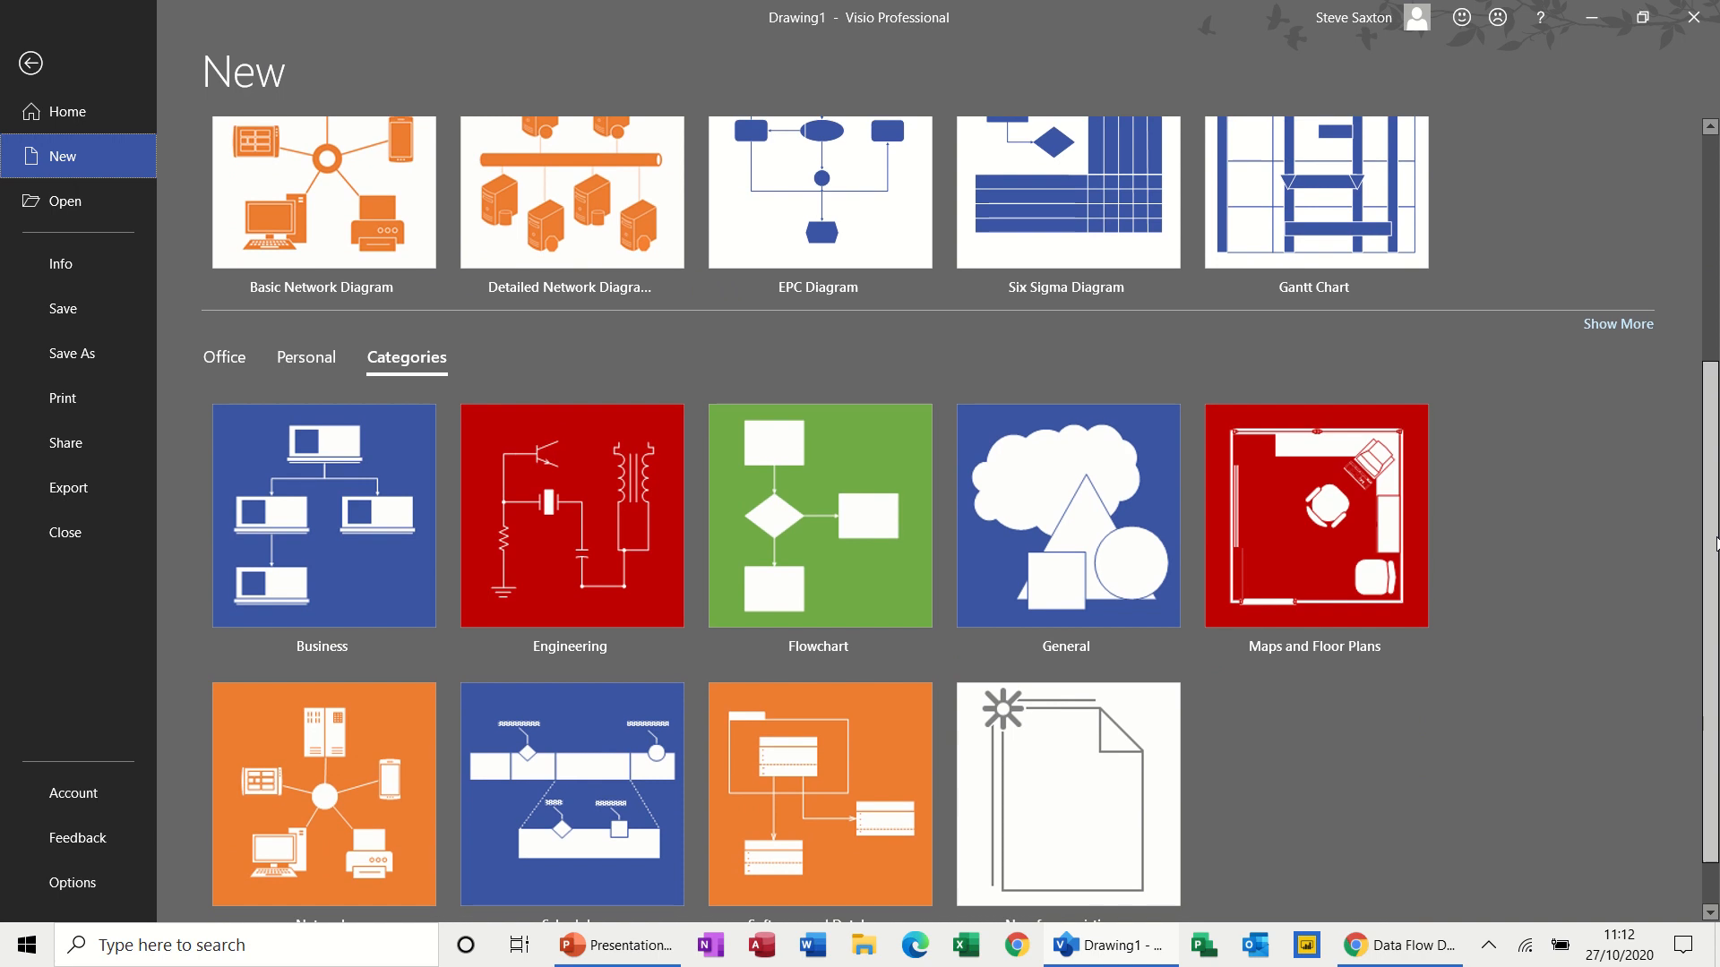
Create a drawing from the Data Flow Diagram template in the Software and Database category
{"action": "scroll", "coordinate": [1280, 808], "scroll_direction": "down", "scroll_amount": 1}
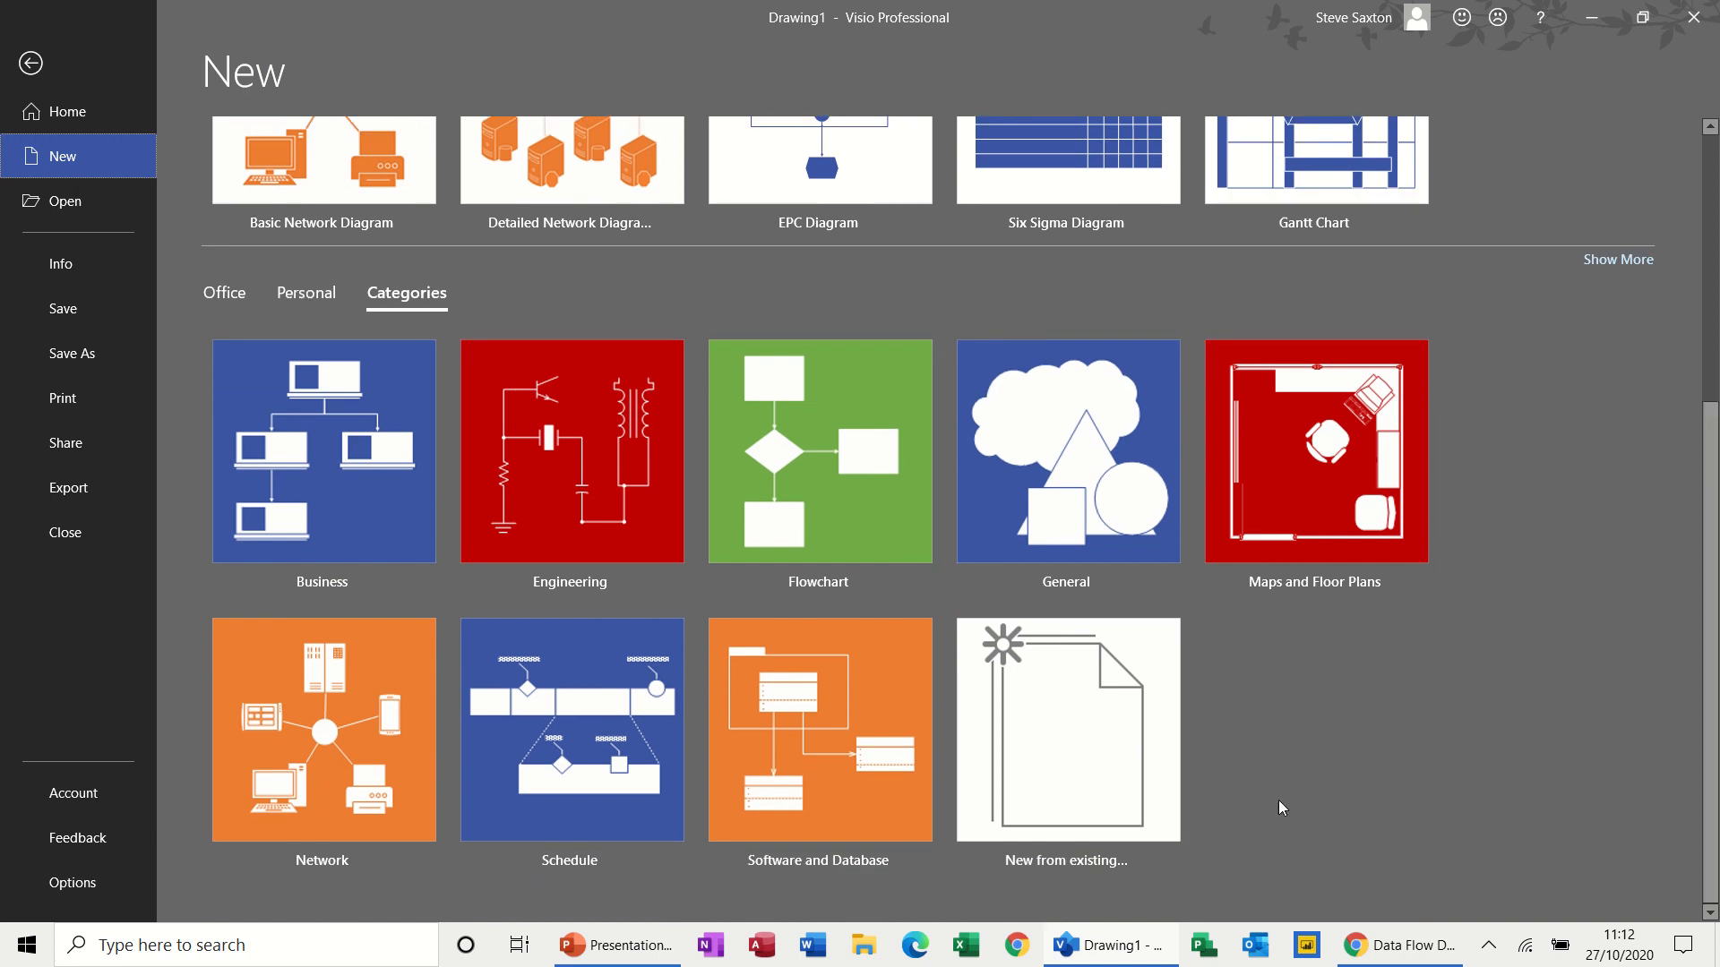
{"action": "left_click", "coordinate": [862, 810]}
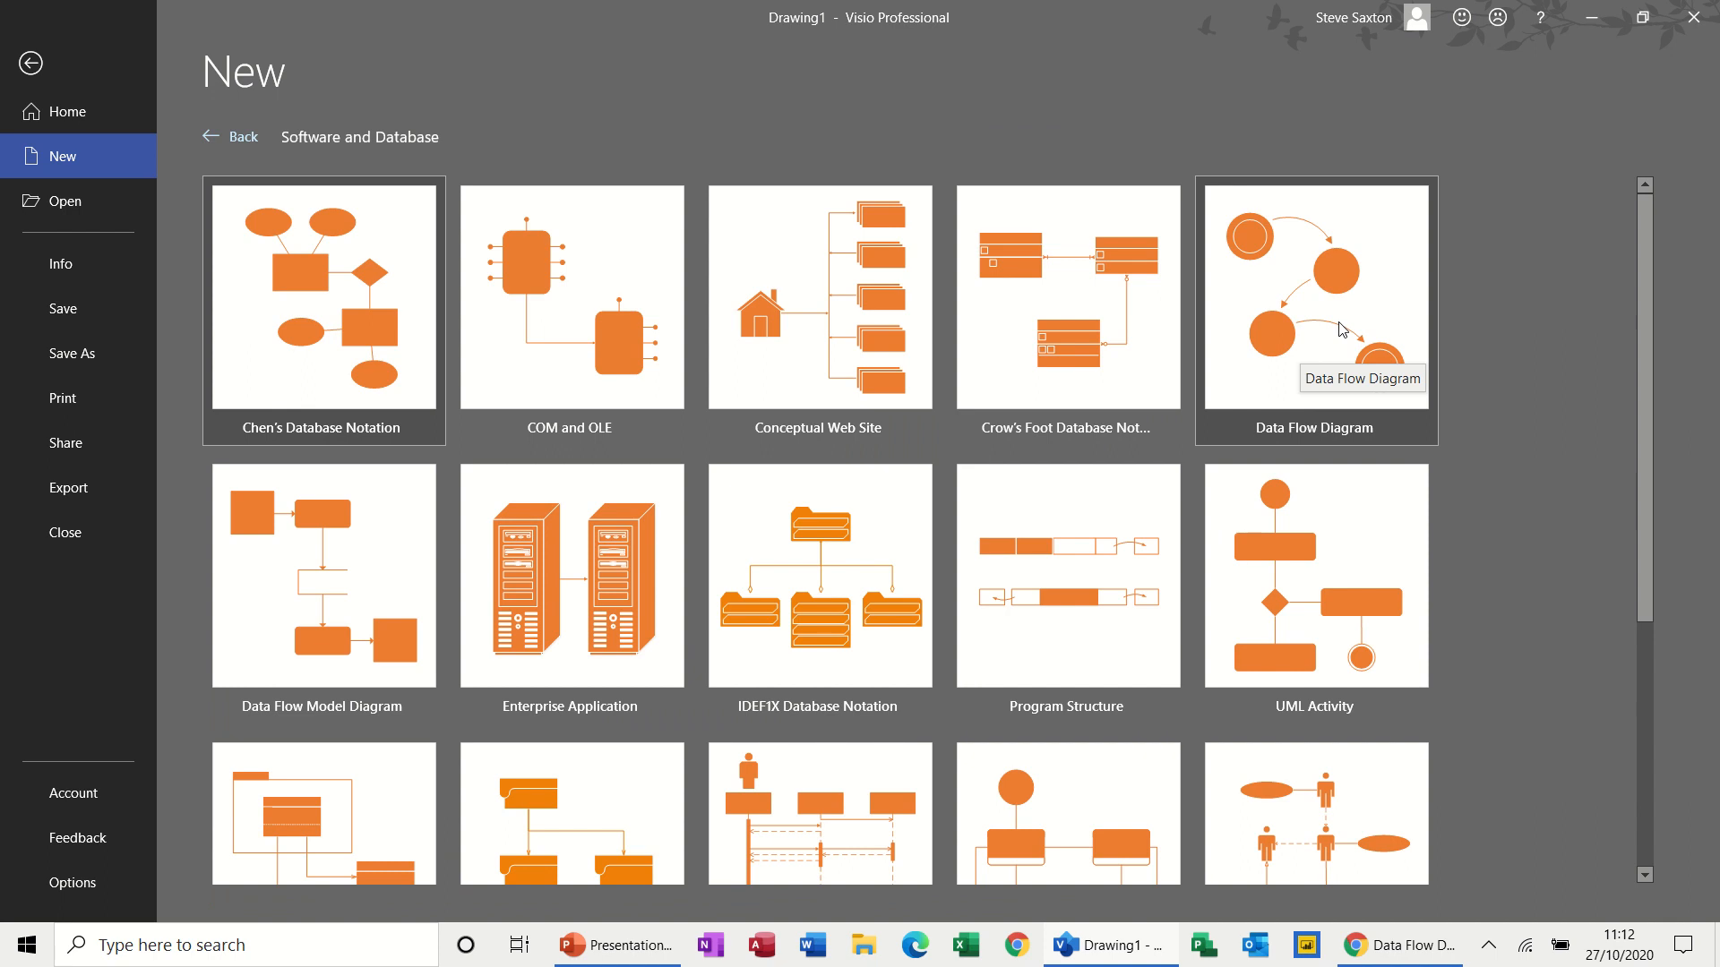
{"action": "left_click", "coordinate": [1320, 376]}
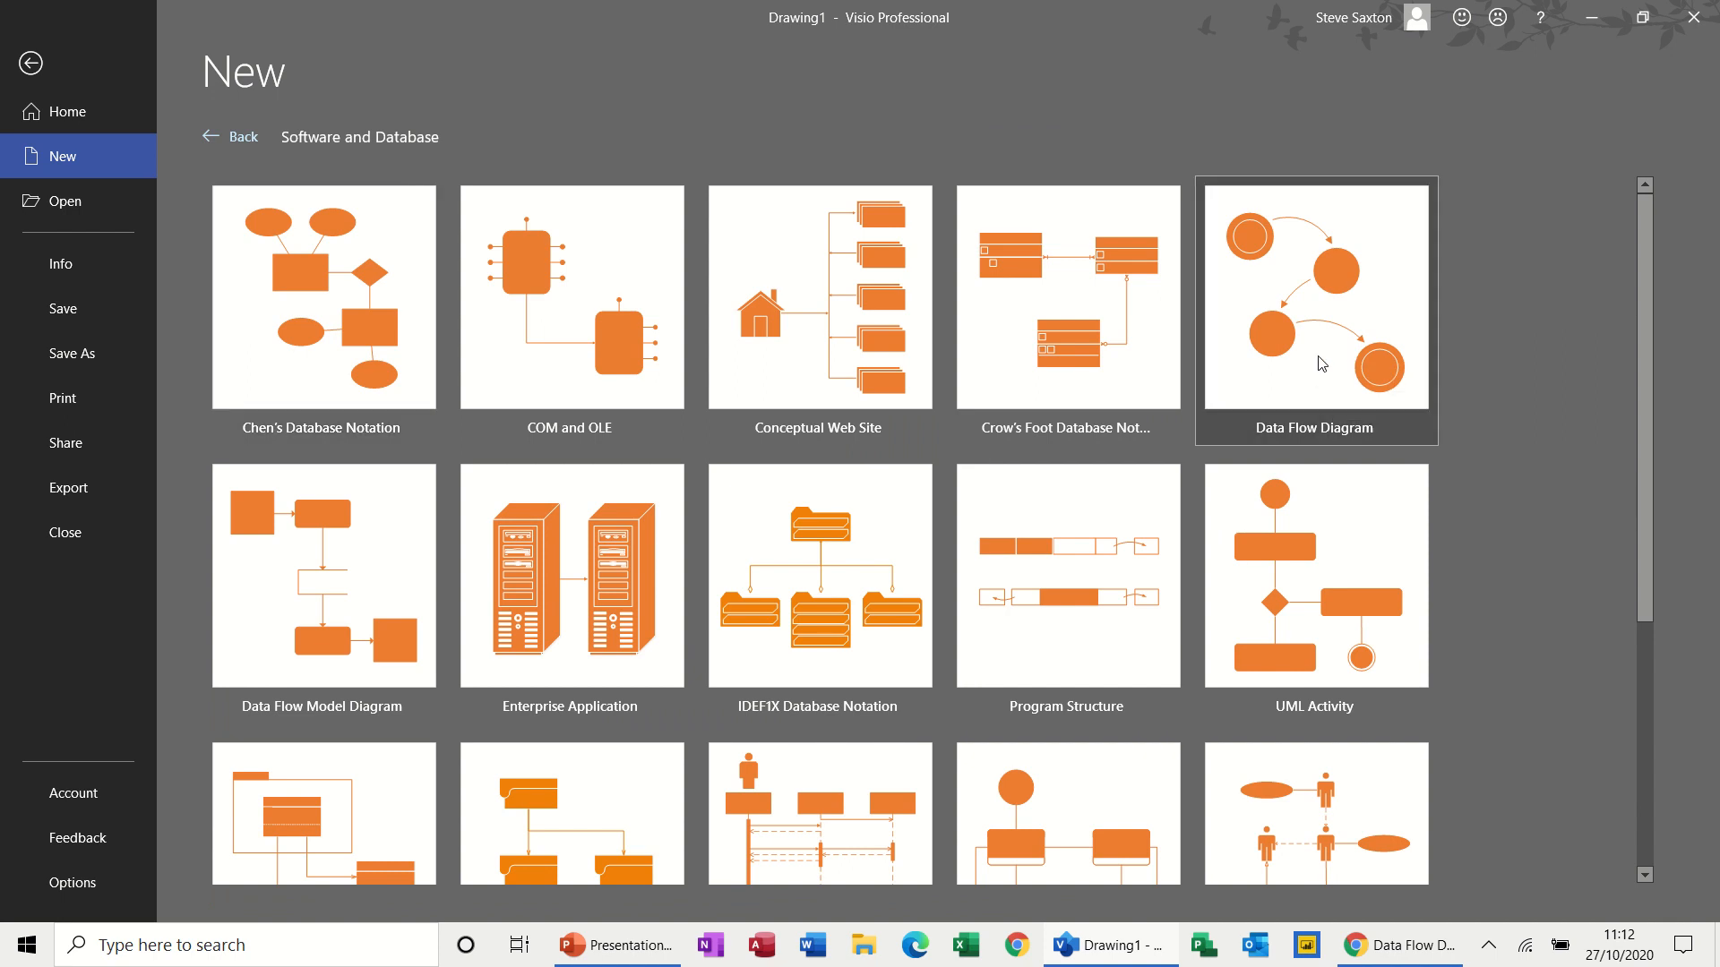
{"action": "left_click", "coordinate": [986, 502]}
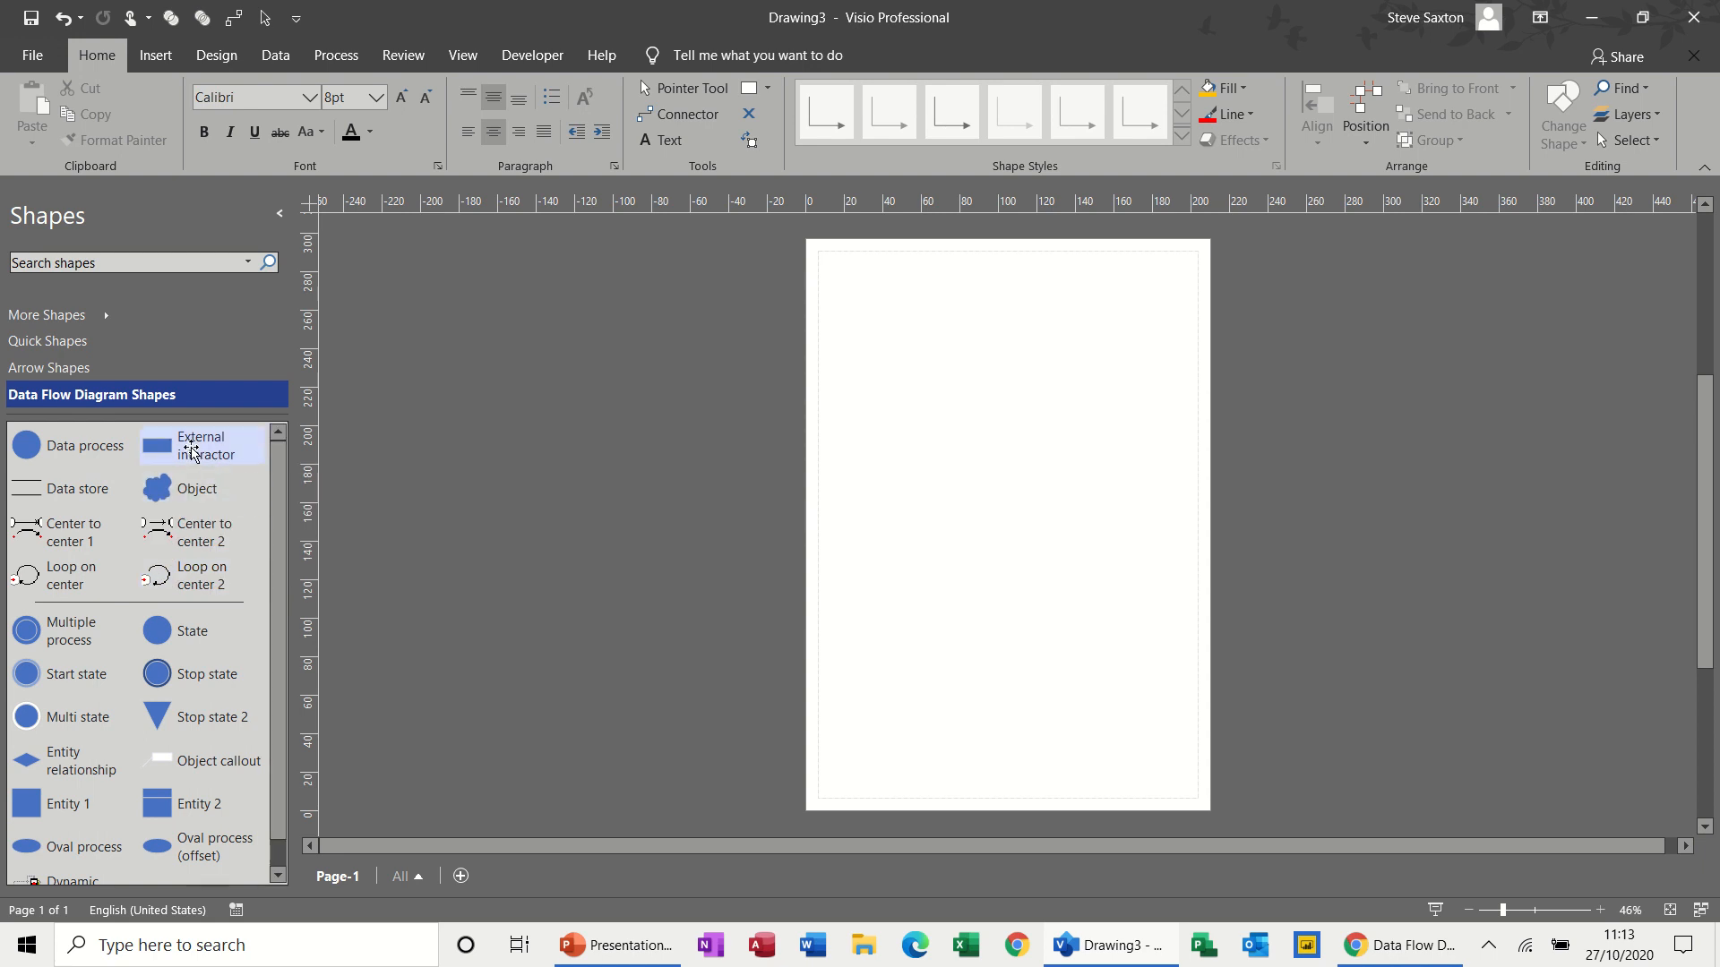
Place an External interactor shape near the page's upper-left corner and label it "Customer"
{"action": "left_click_drag", "start_coordinate": [191, 449], "coordinate": [863, 310]}
{"action": "left_click", "coordinate": [1600, 910]}
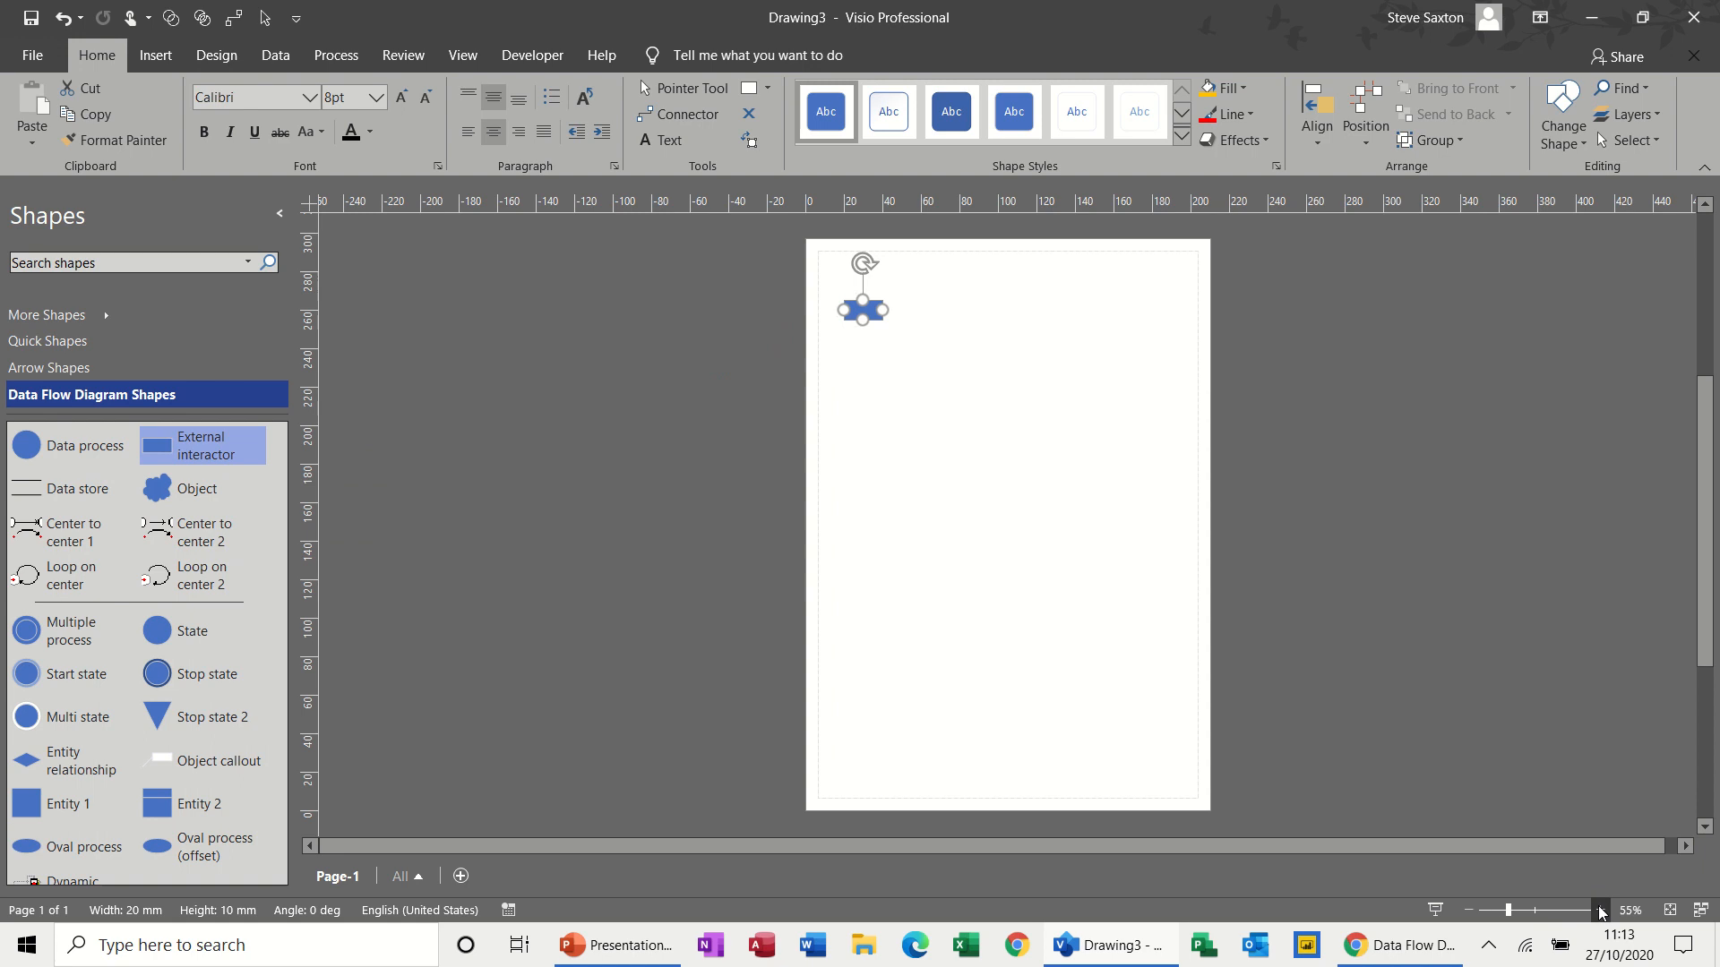
{"action": "left_click_drag", "start_coordinate": [1706, 577], "coordinate": [1707, 512]}
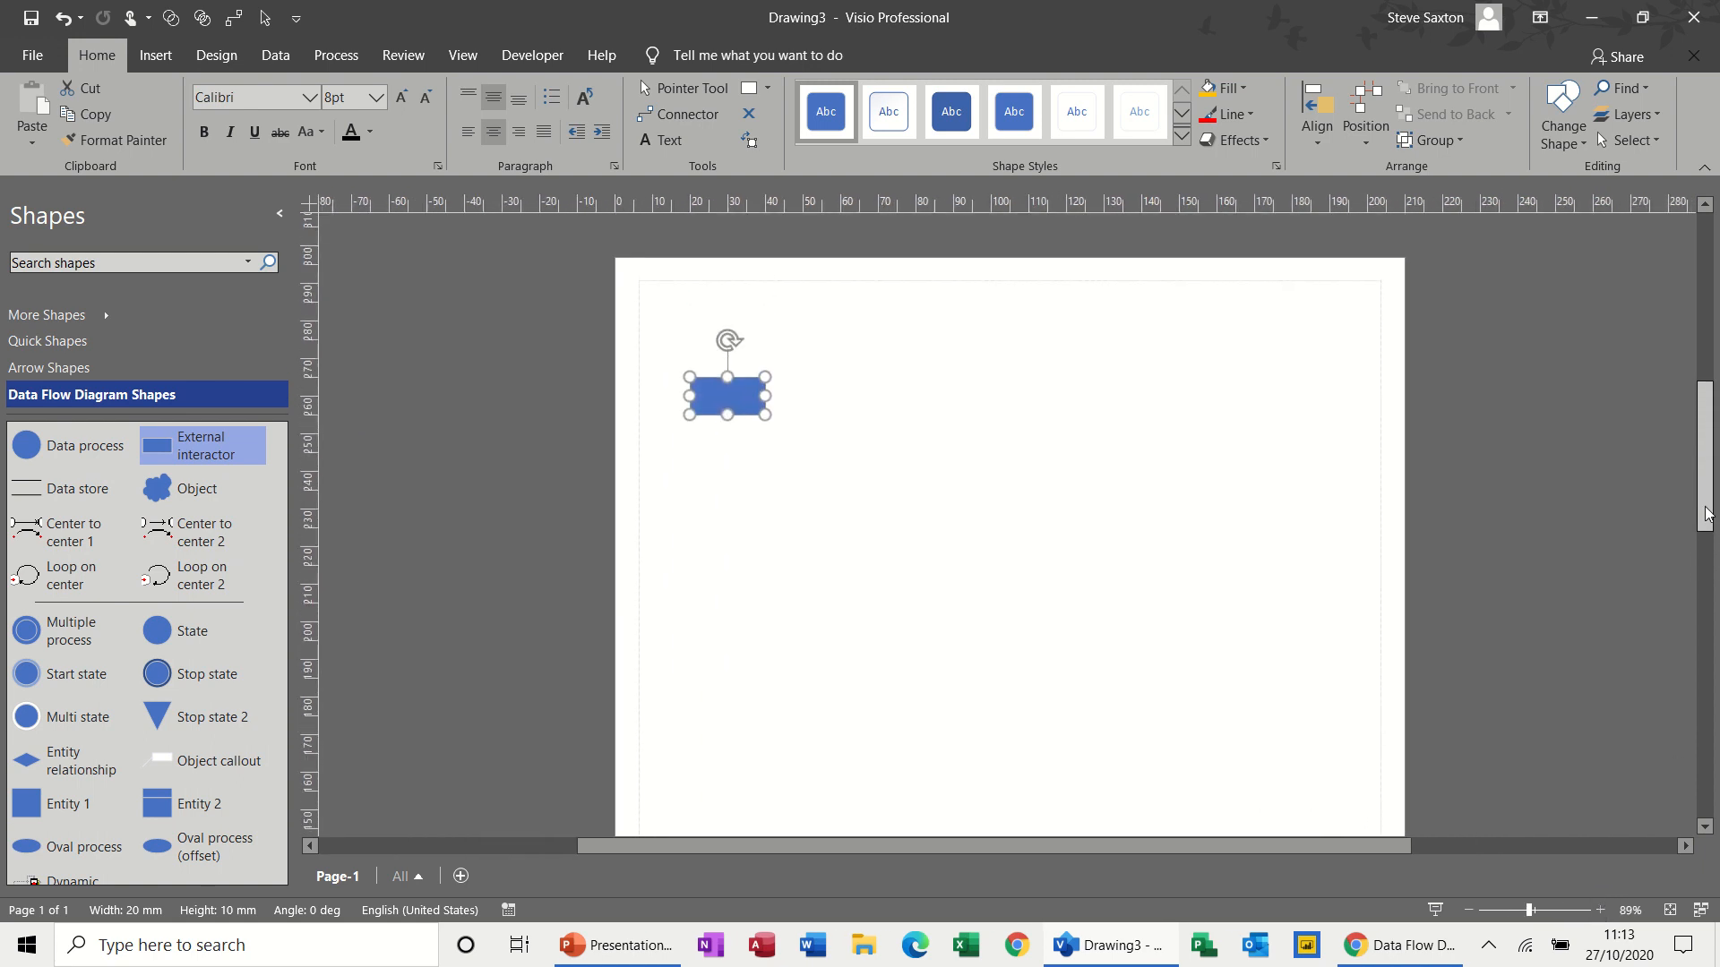
{"action": "left_click", "coordinate": [716, 484]}
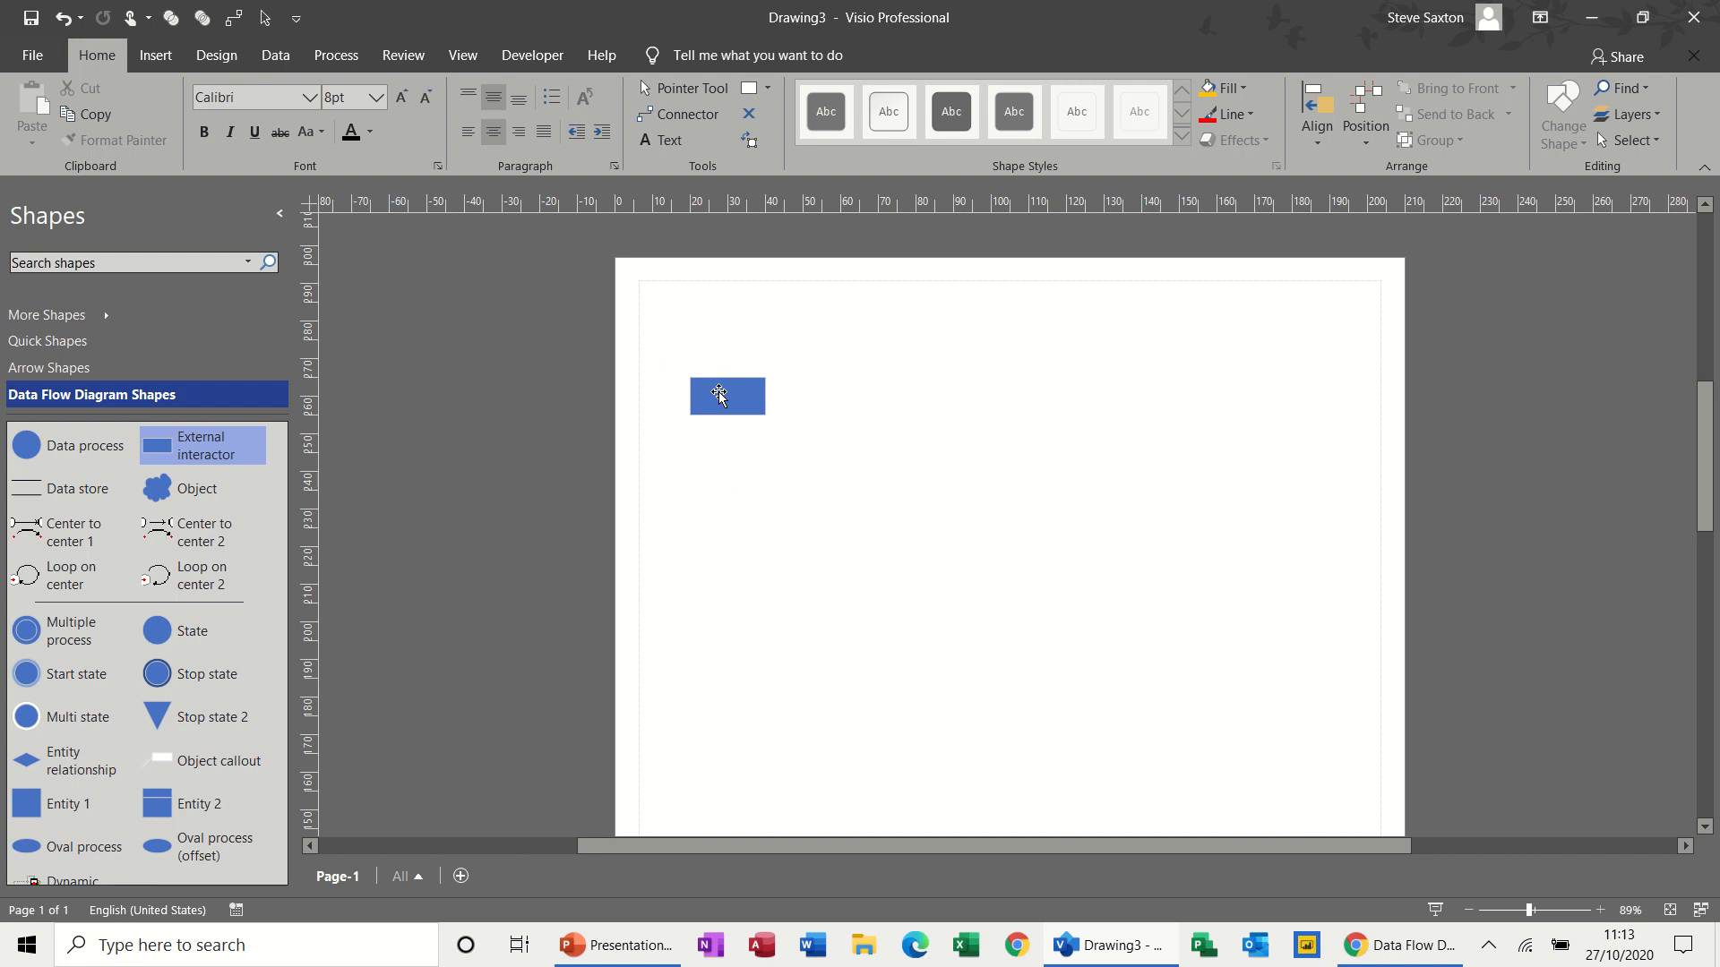
{"action": "double_click", "coordinate": [725, 400]}
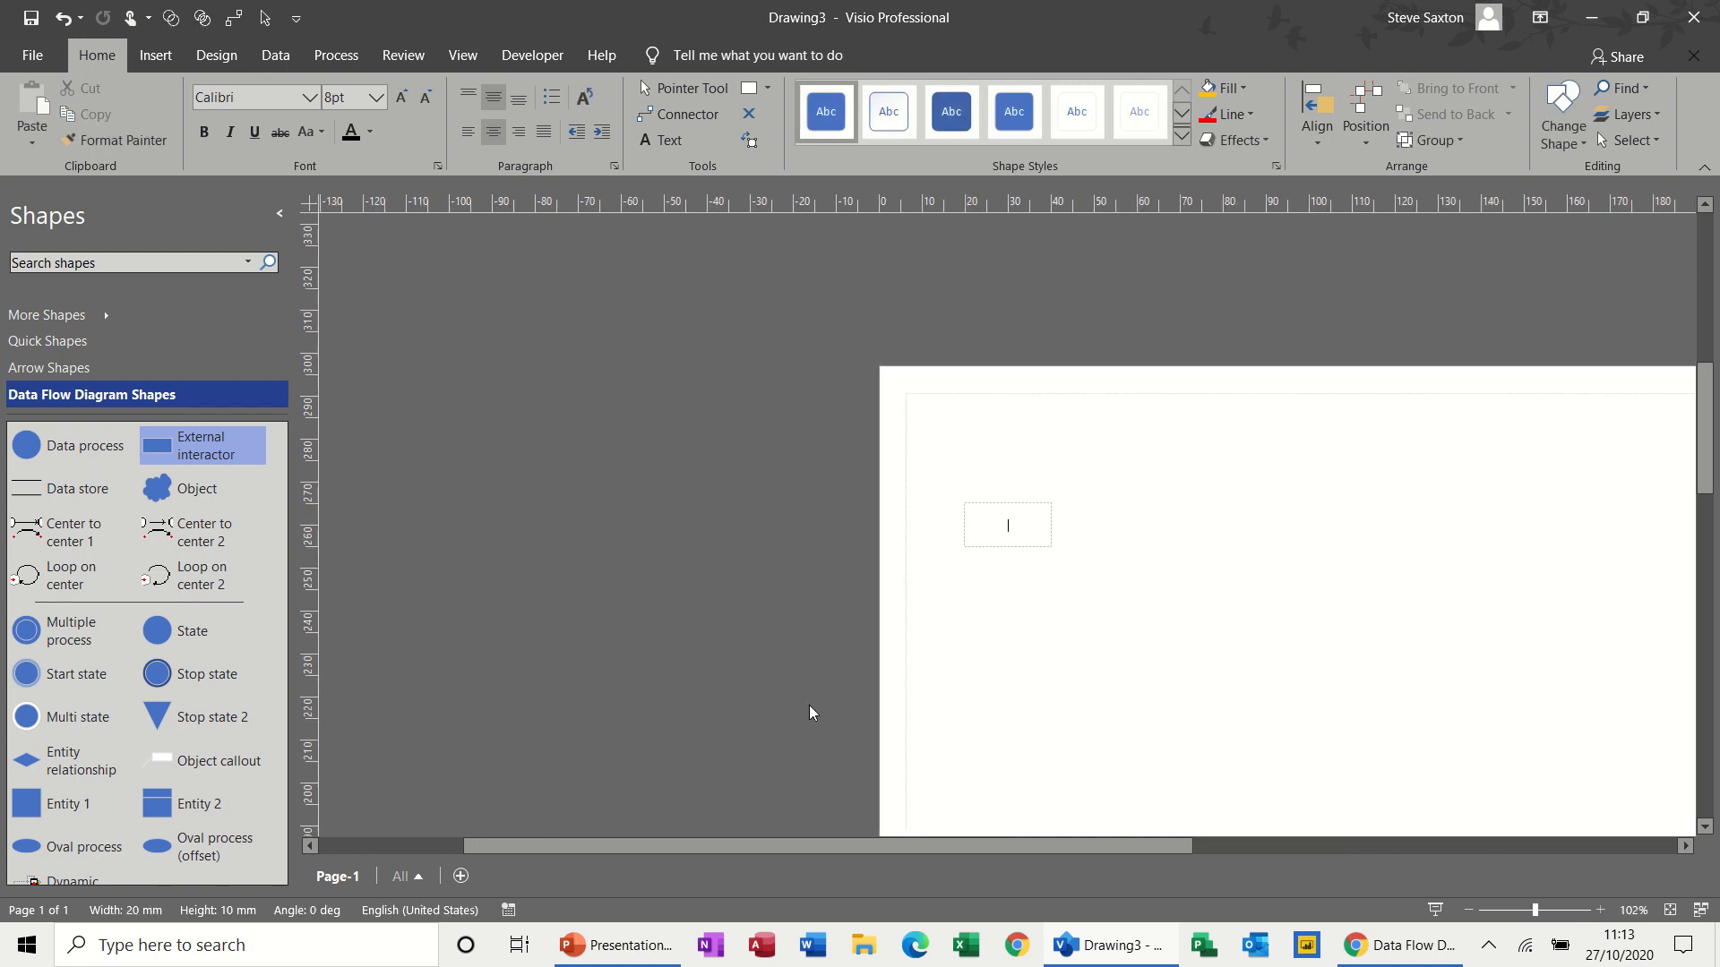
{"action": "type", "text": "c"}
{"action": "type", "text": "u"}
{"action": "type", "text": "stomer"}
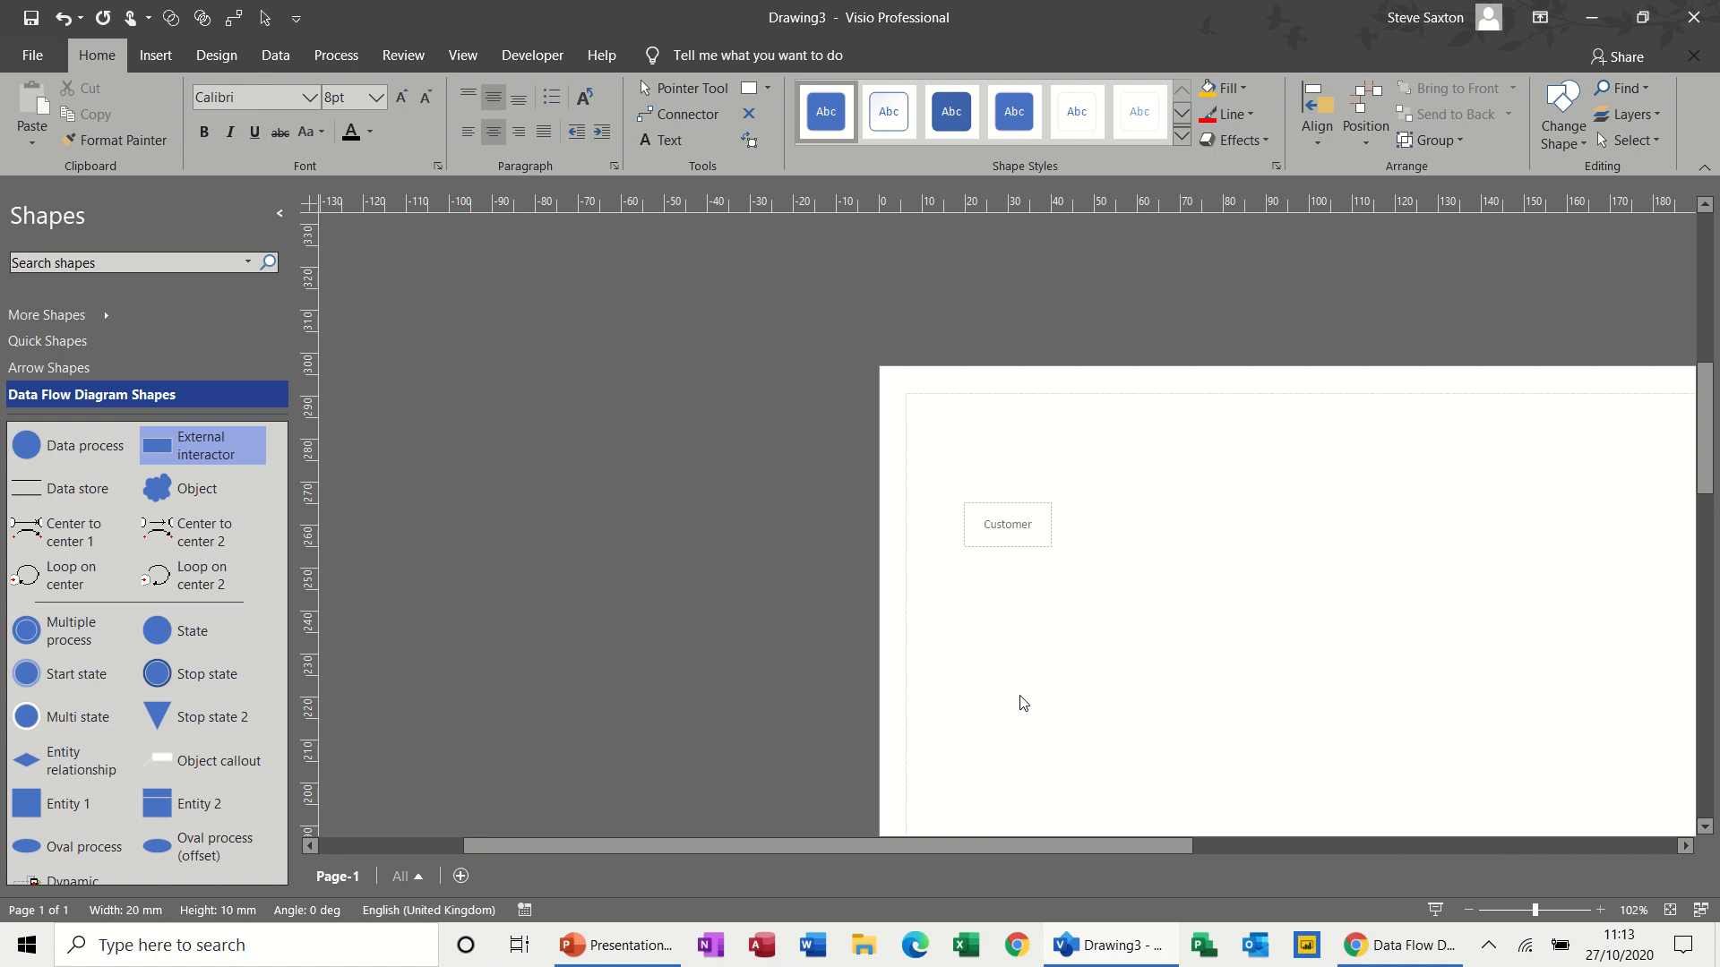
{"action": "left_click", "coordinate": [1080, 663]}
{"action": "scroll", "coordinate": [1079, 663], "scroll_direction": "down", "scroll_amount": 1}
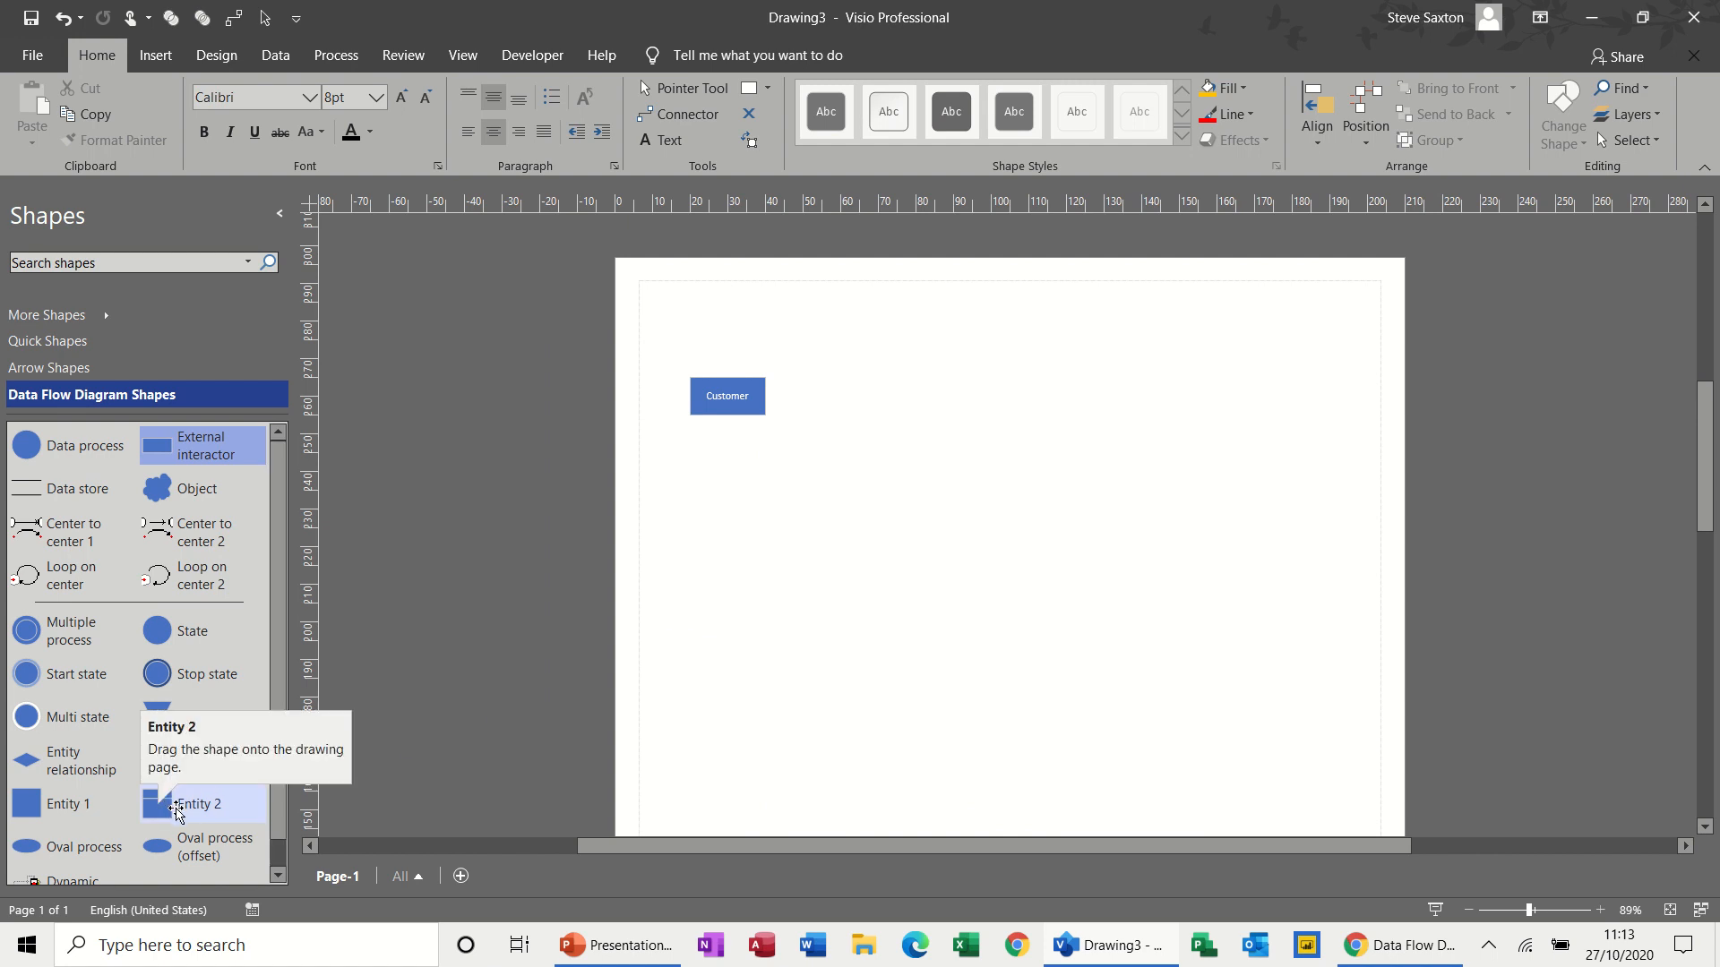
Place an Entity 2 shape to the right of Customer, labelling its header "1.0" and its body "Booking"
{"action": "left_click_drag", "start_coordinate": [166, 806], "coordinate": [882, 428]}
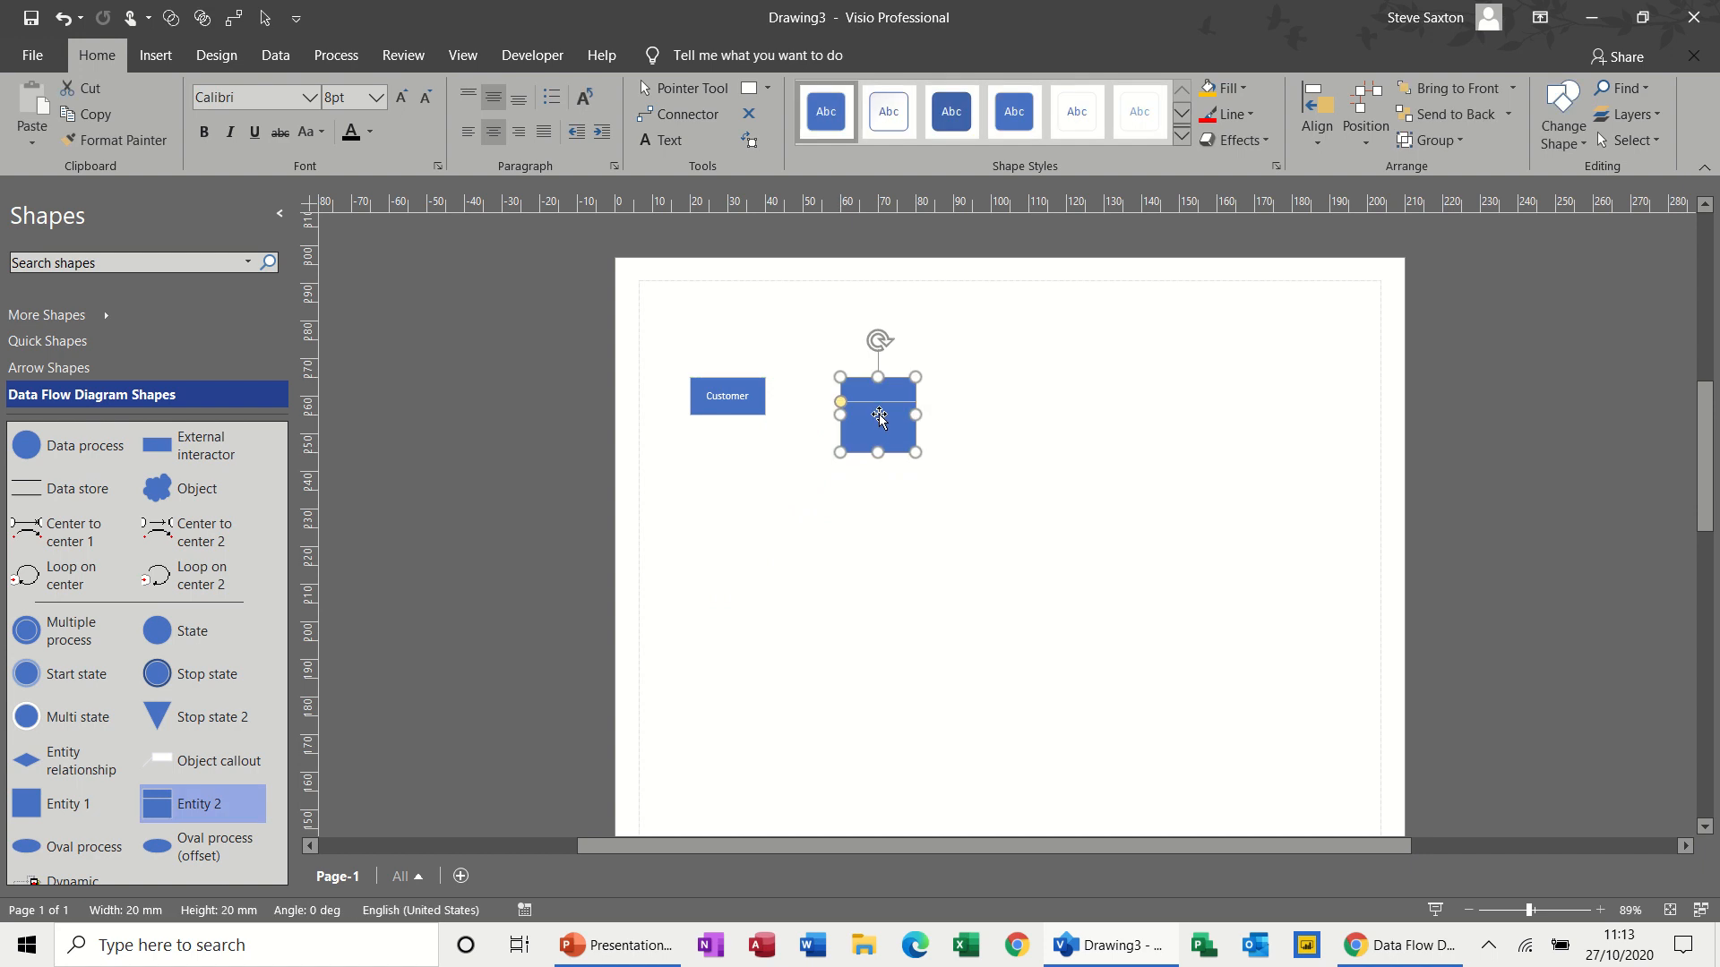
{"action": "left_click", "coordinate": [879, 397]}
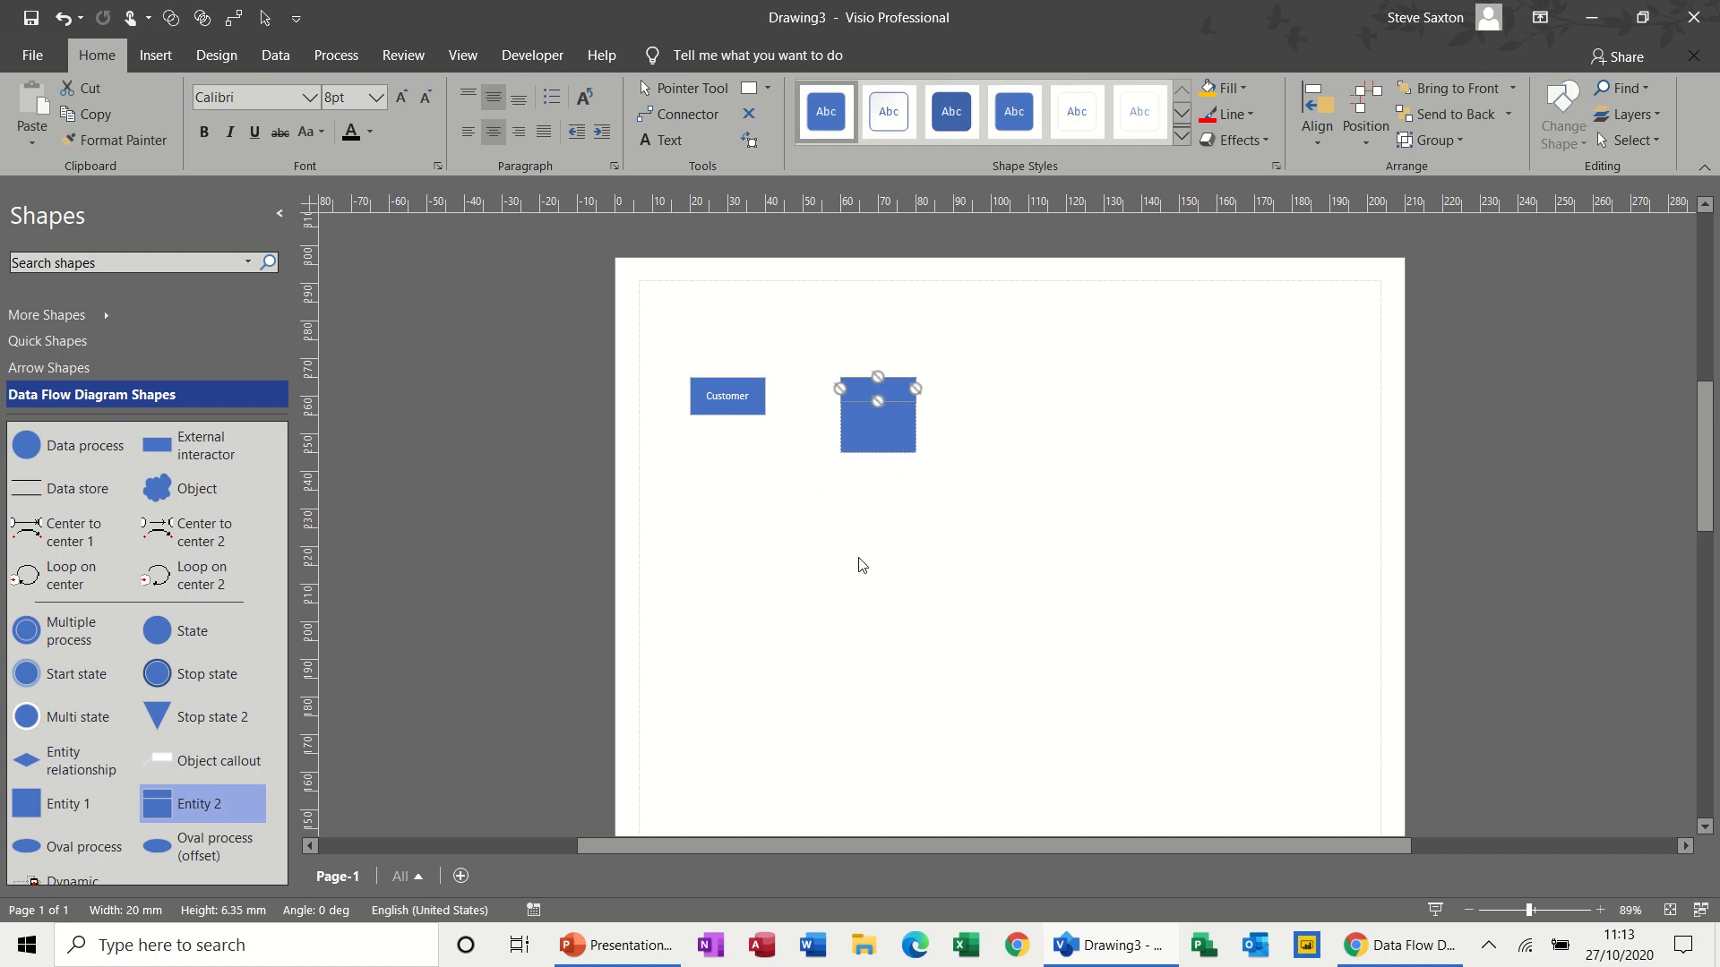
{"action": "type", "text": "1."}
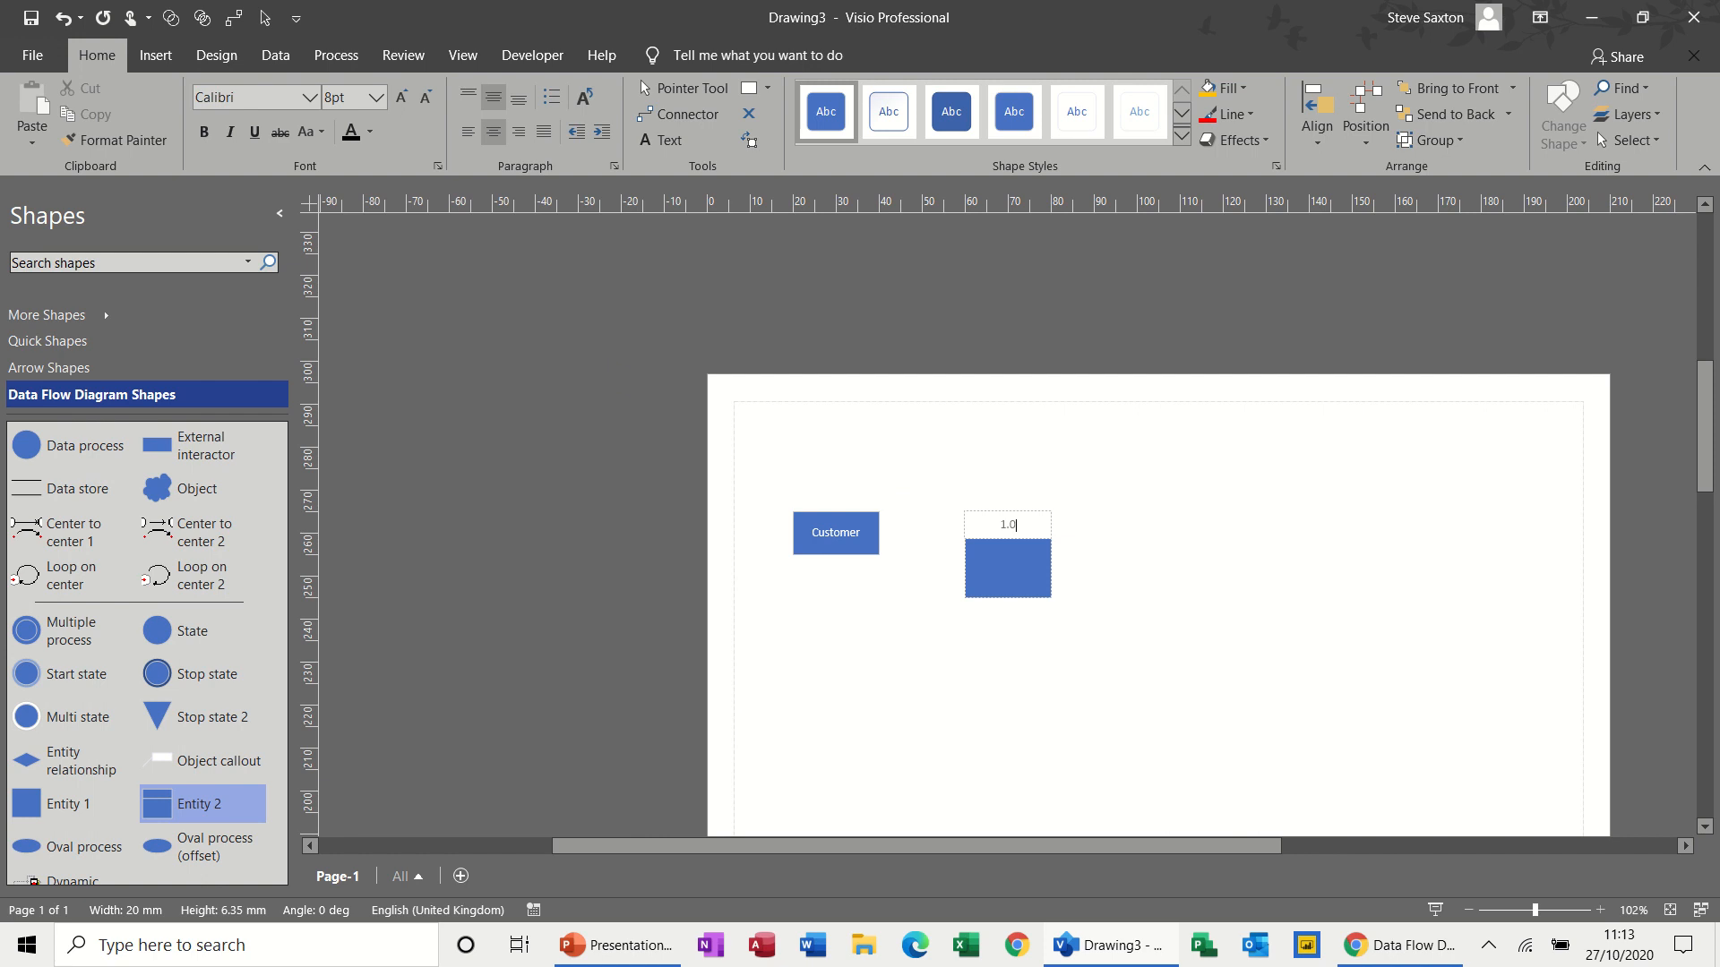
{"action": "left_click", "coordinate": [1004, 565]}
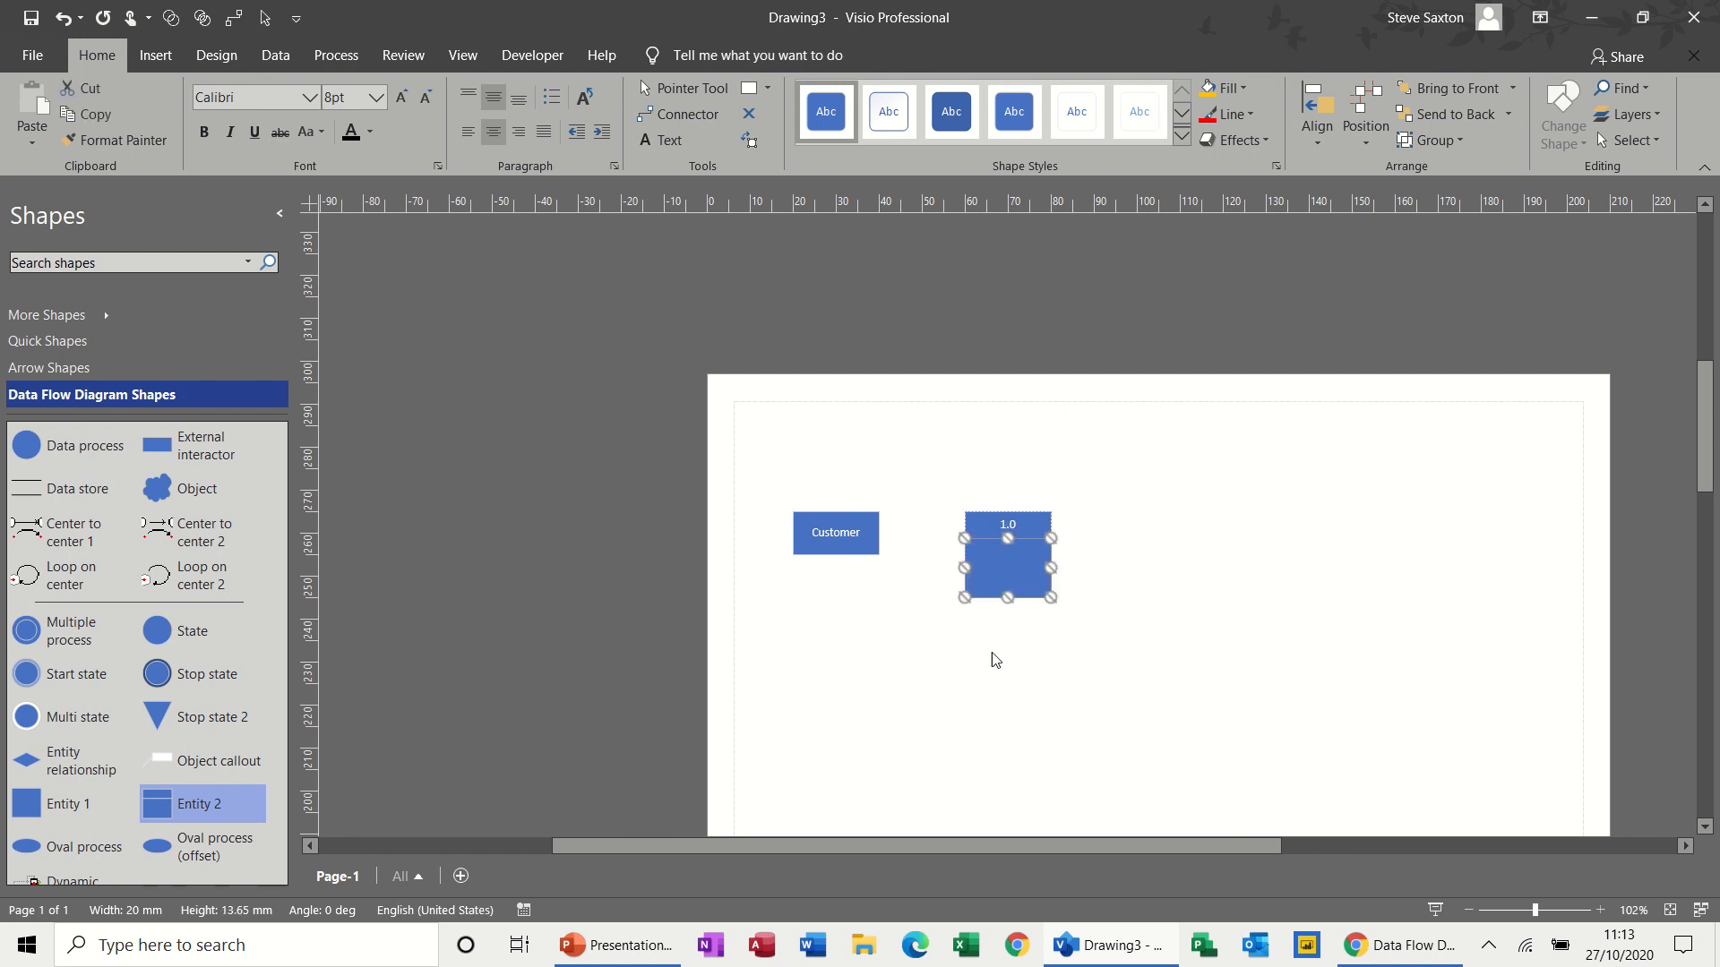
{"action": "type", "text": "Booki"}
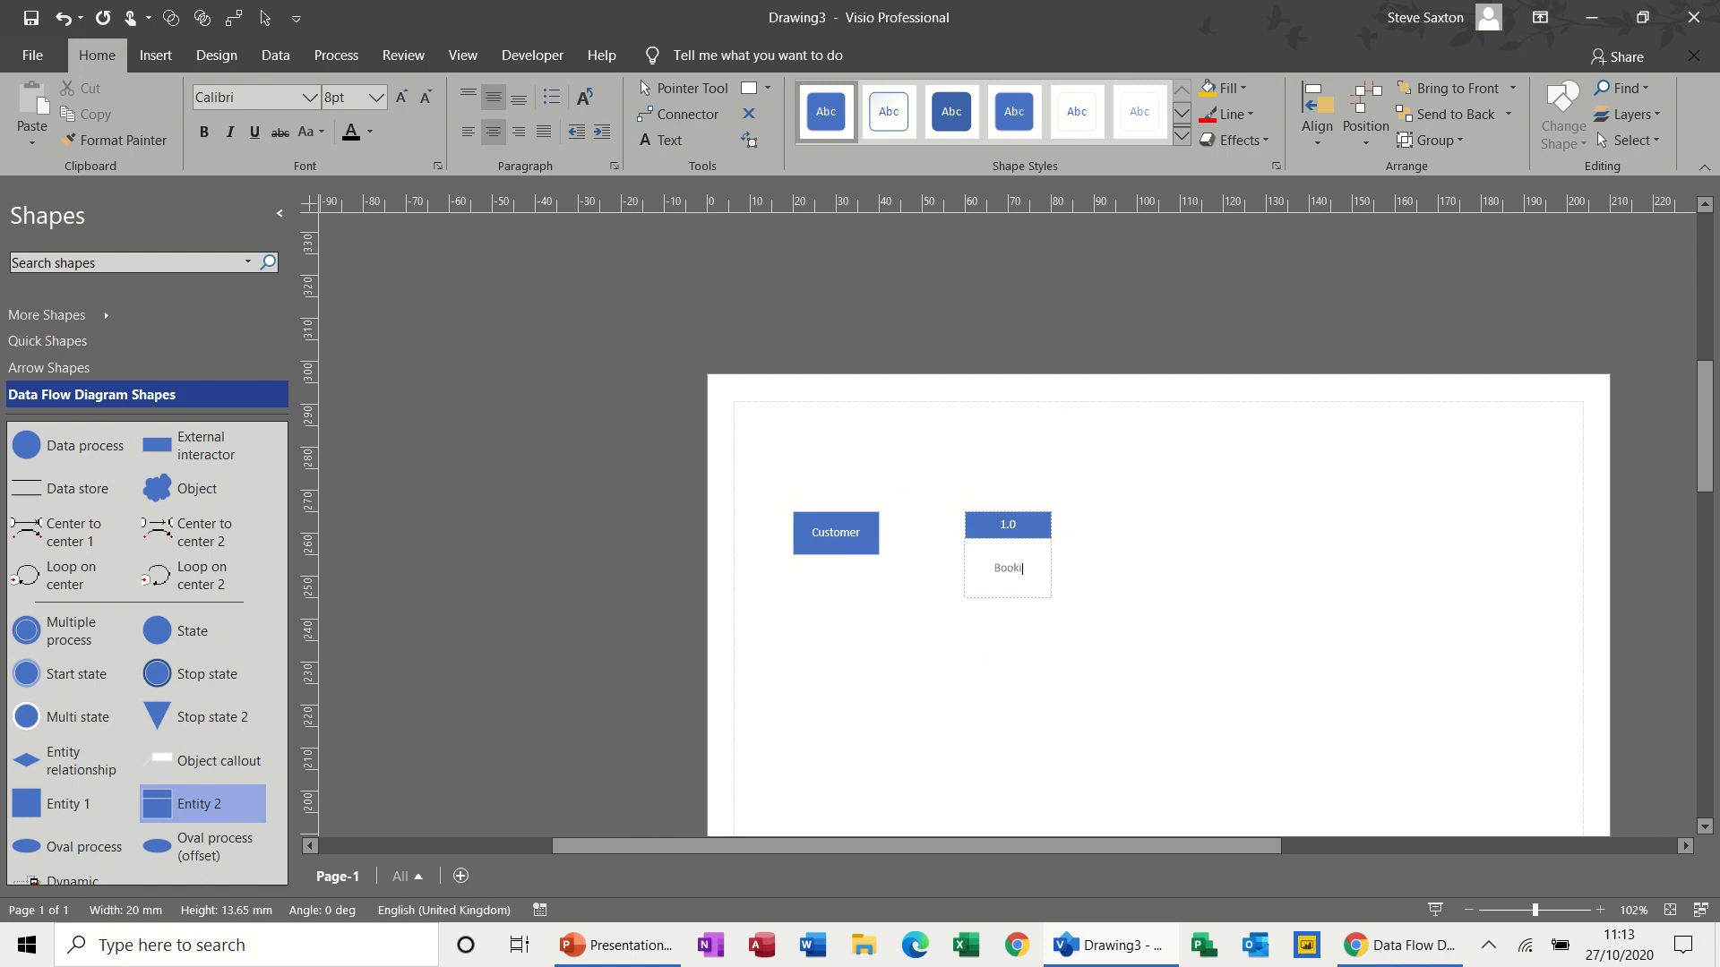
{"action": "type", "text": "ng"}
{"action": "left_click", "coordinate": [1088, 620]}
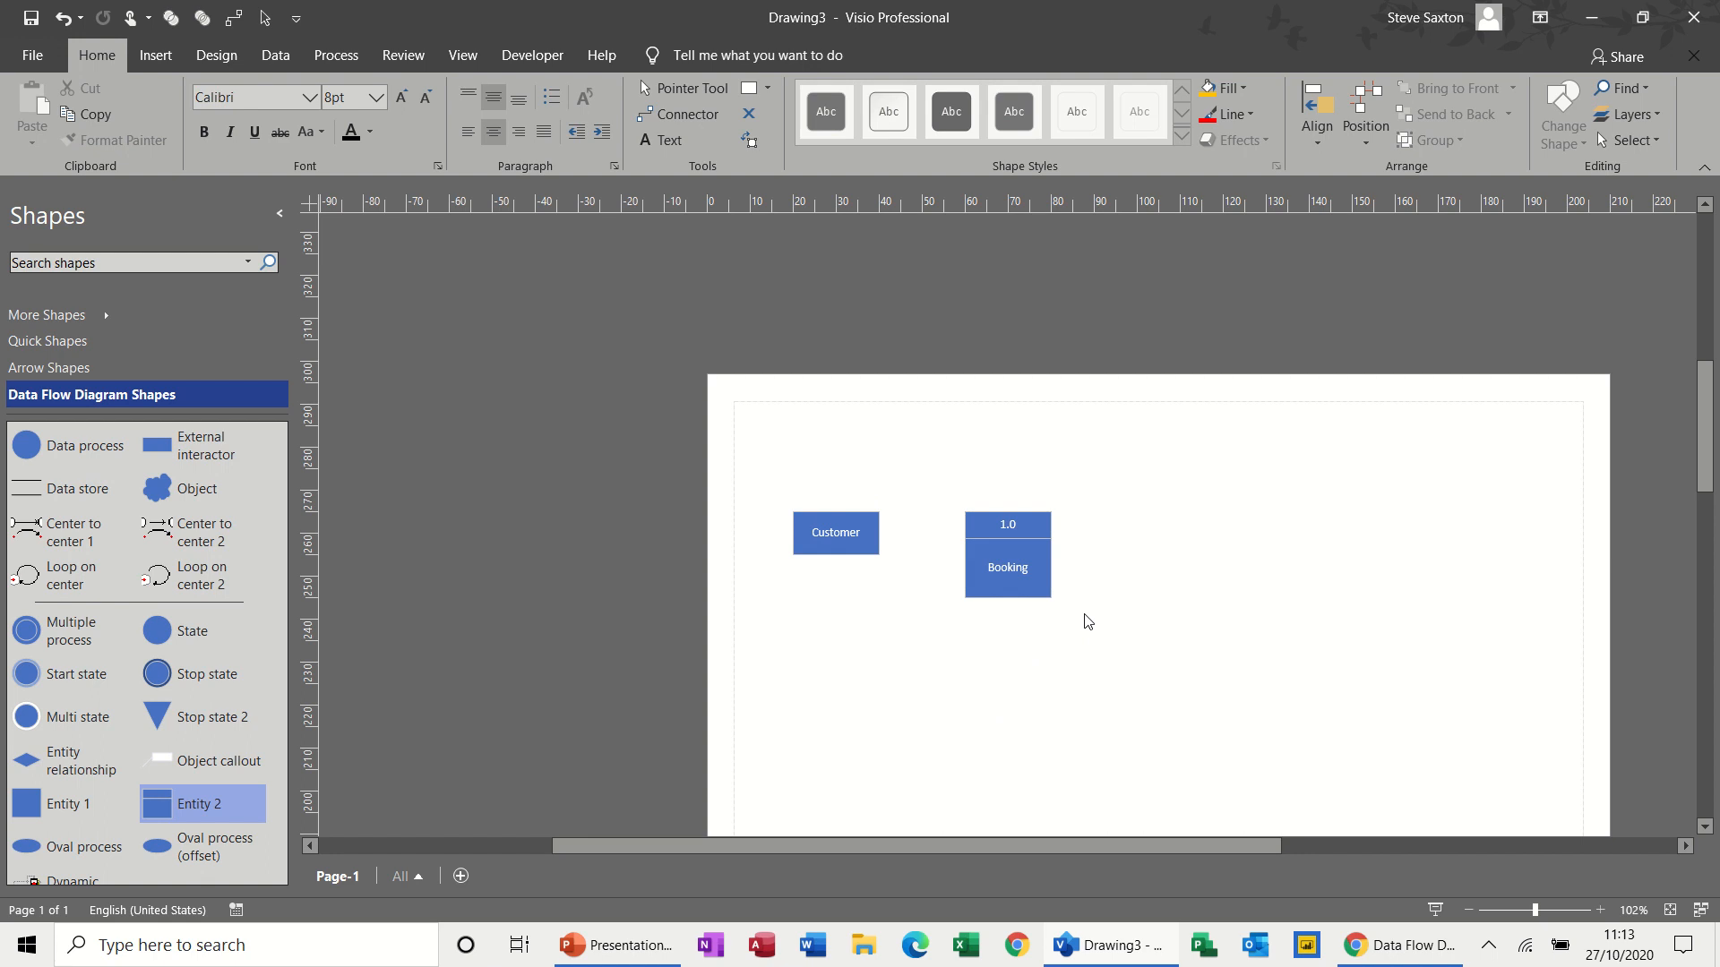
Connect the right side of Customer to the left side of the Booking shape with a connector
{"action": "left_click", "coordinate": [678, 117]}
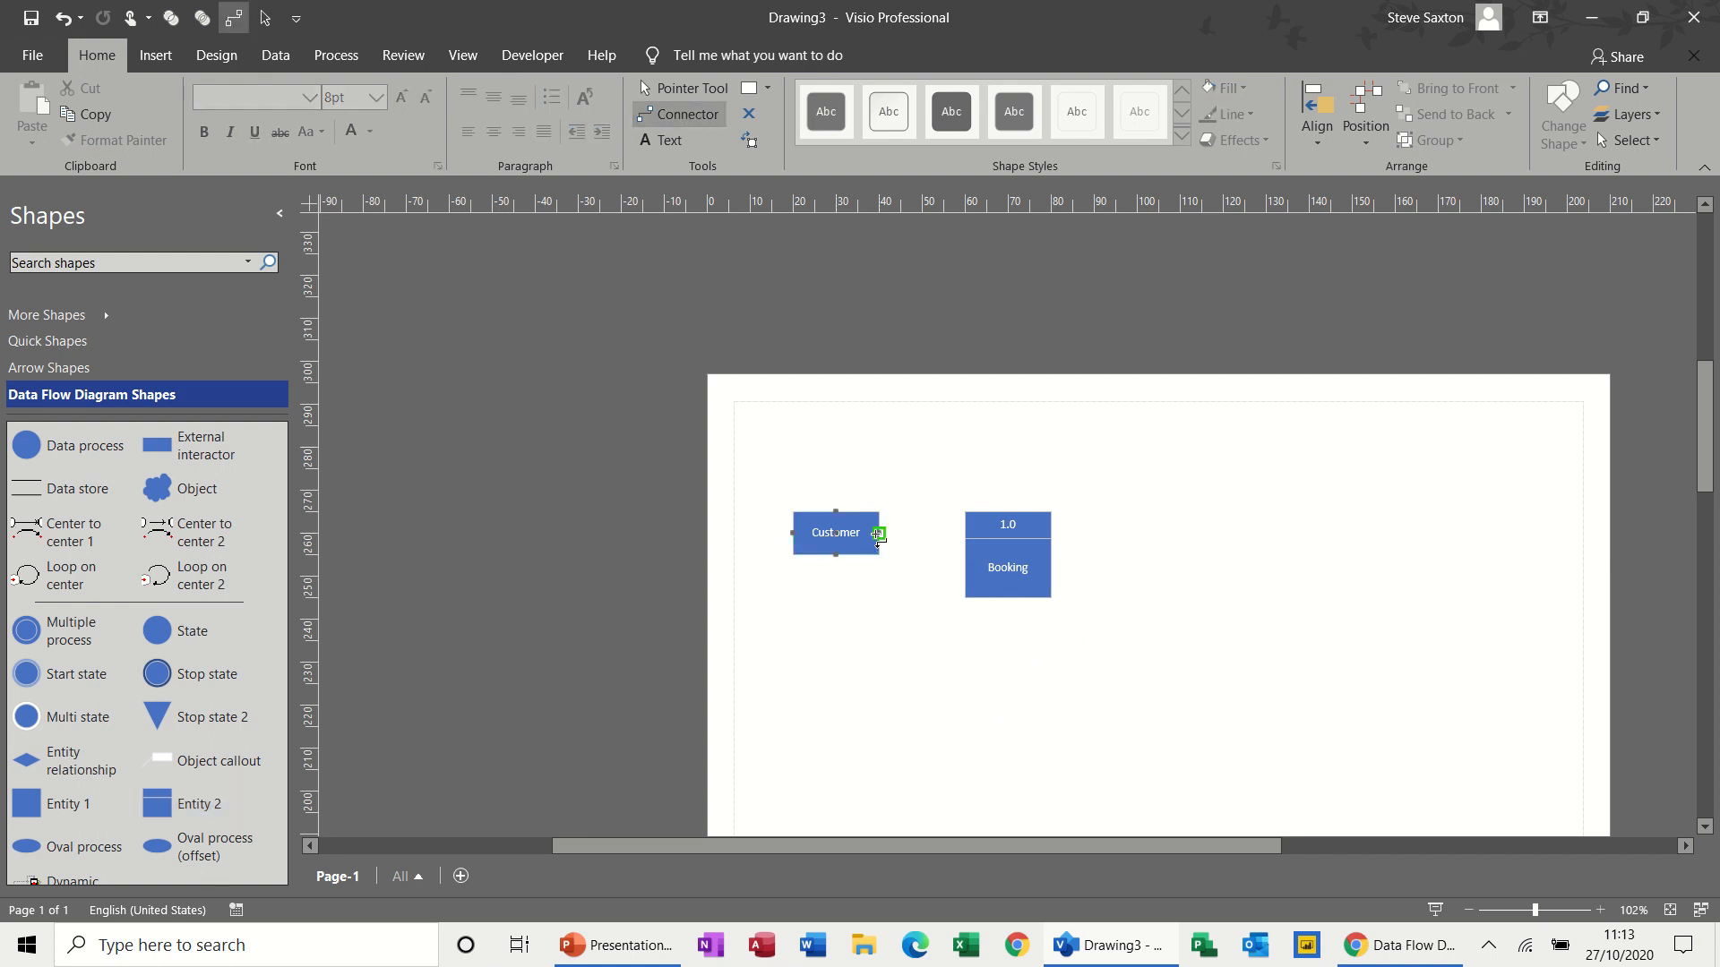
{"action": "left_click_drag", "start_coordinate": [878, 534], "coordinate": [965, 554]}
{"action": "left_click_drag", "start_coordinate": [965, 554], "coordinate": [964, 555]}
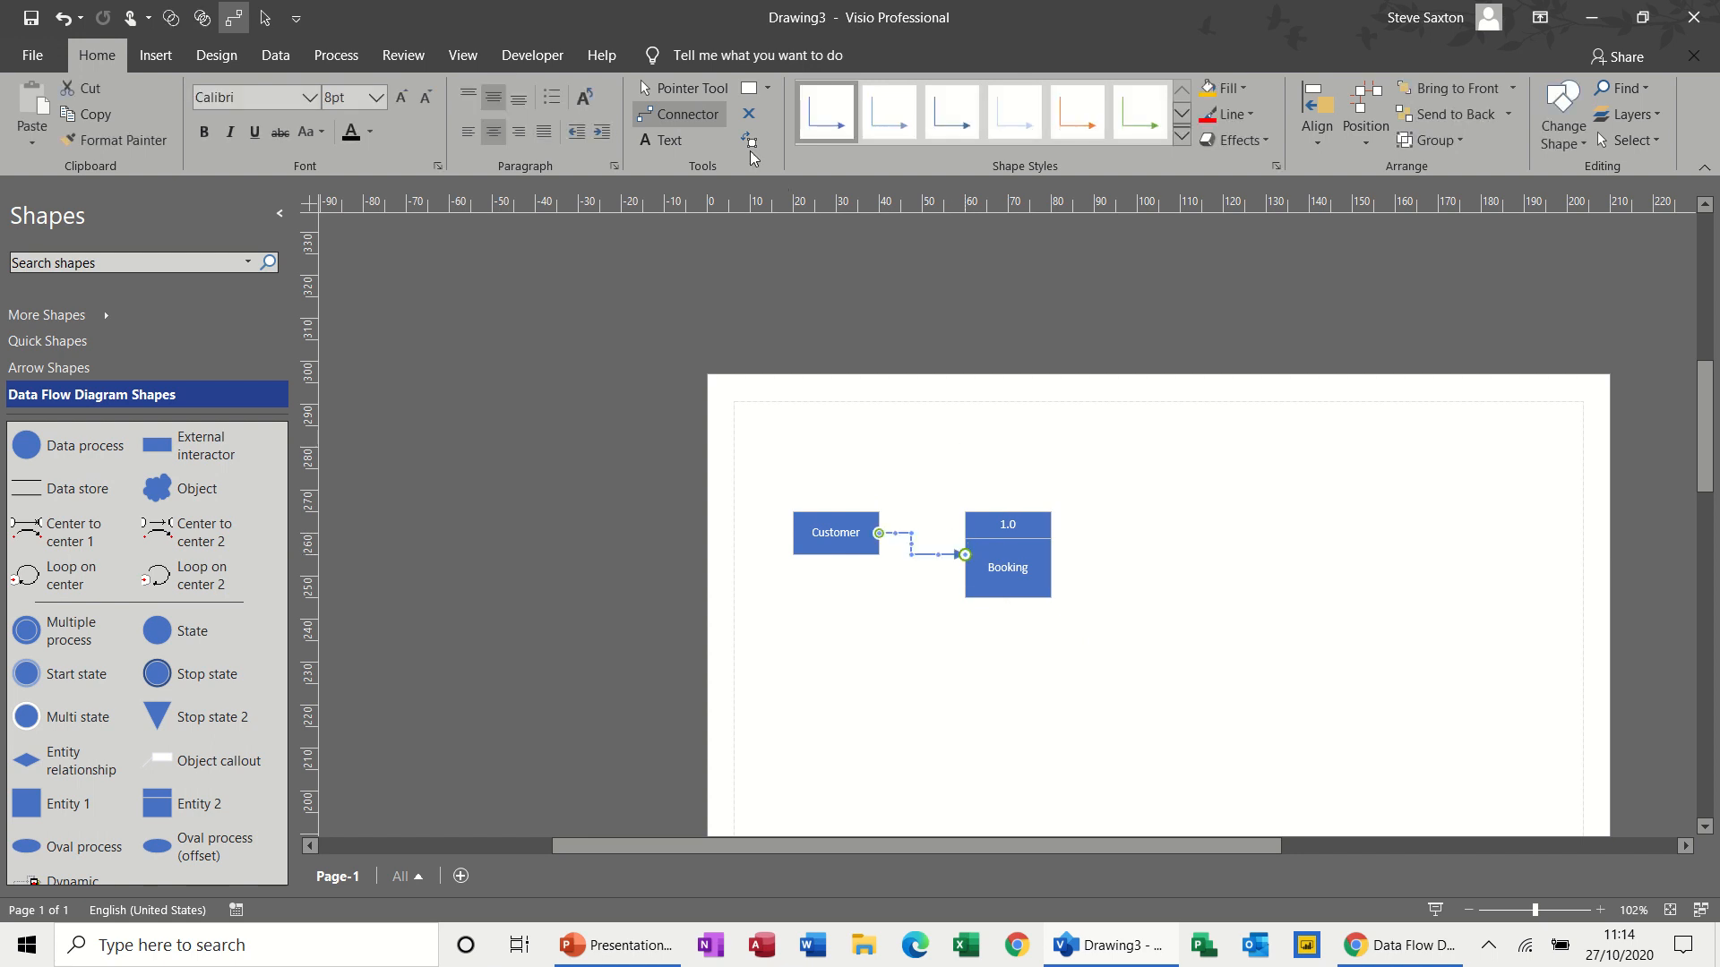
{"action": "left_click", "coordinate": [696, 93]}
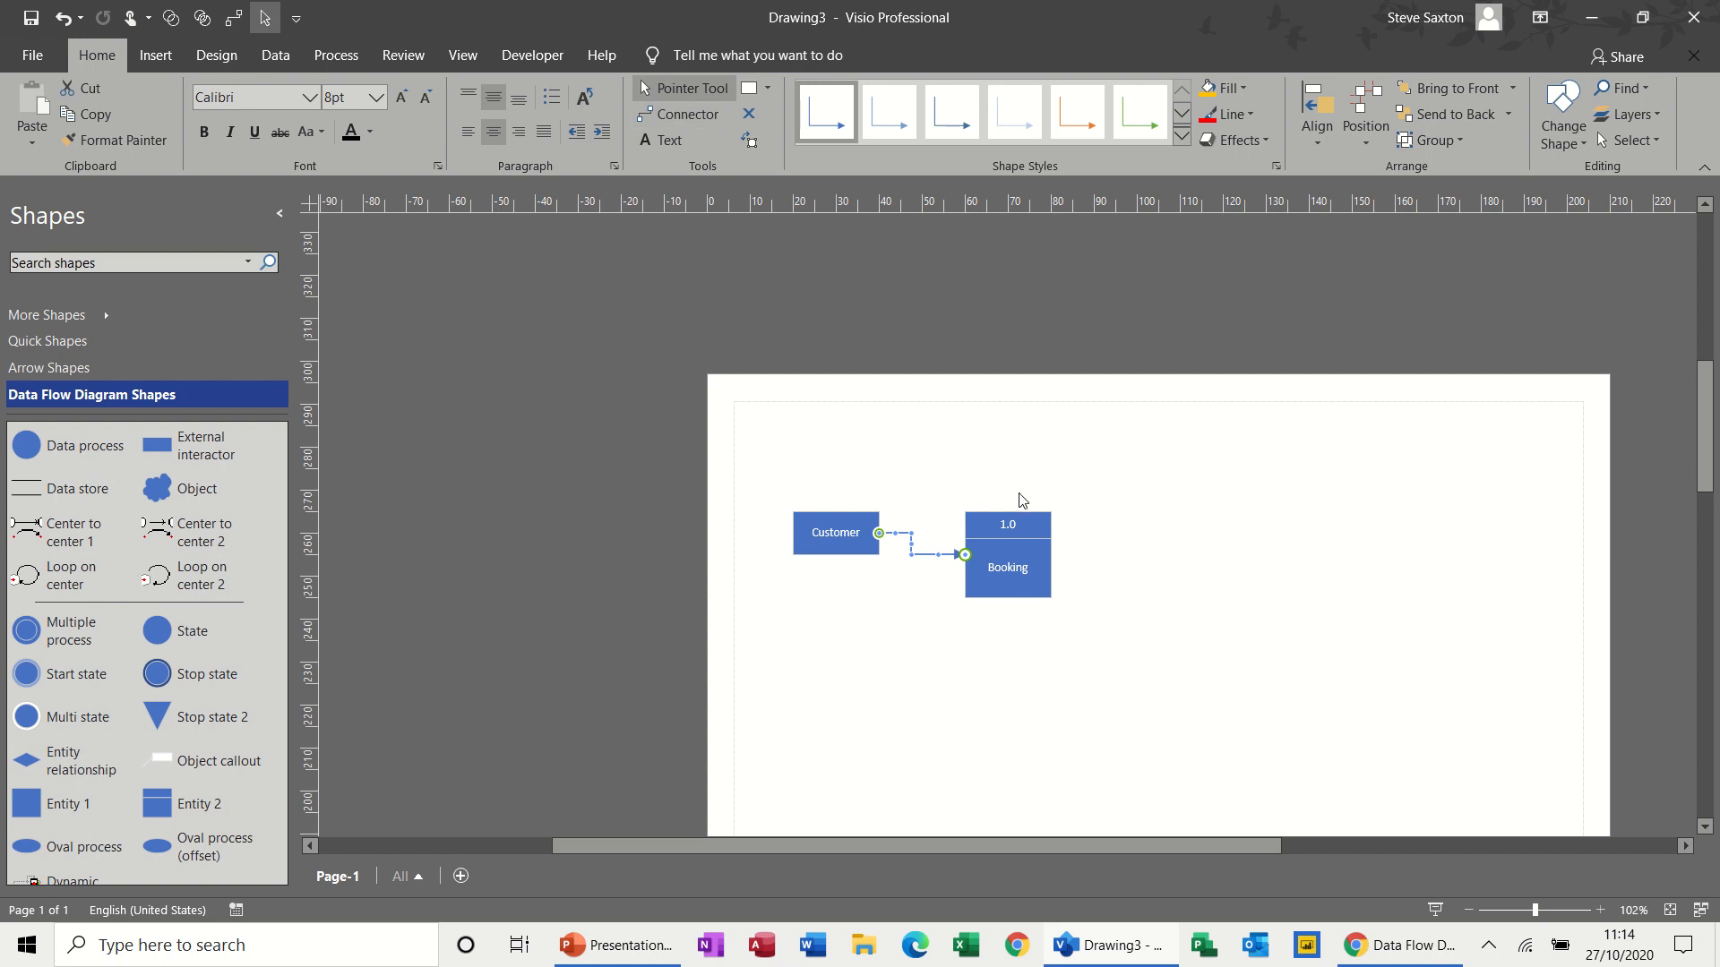
Raise the Booking shape level with Customer to straighten the connector, and shift the shape farther right and down
{"action": "left_click", "coordinate": [1029, 524]}
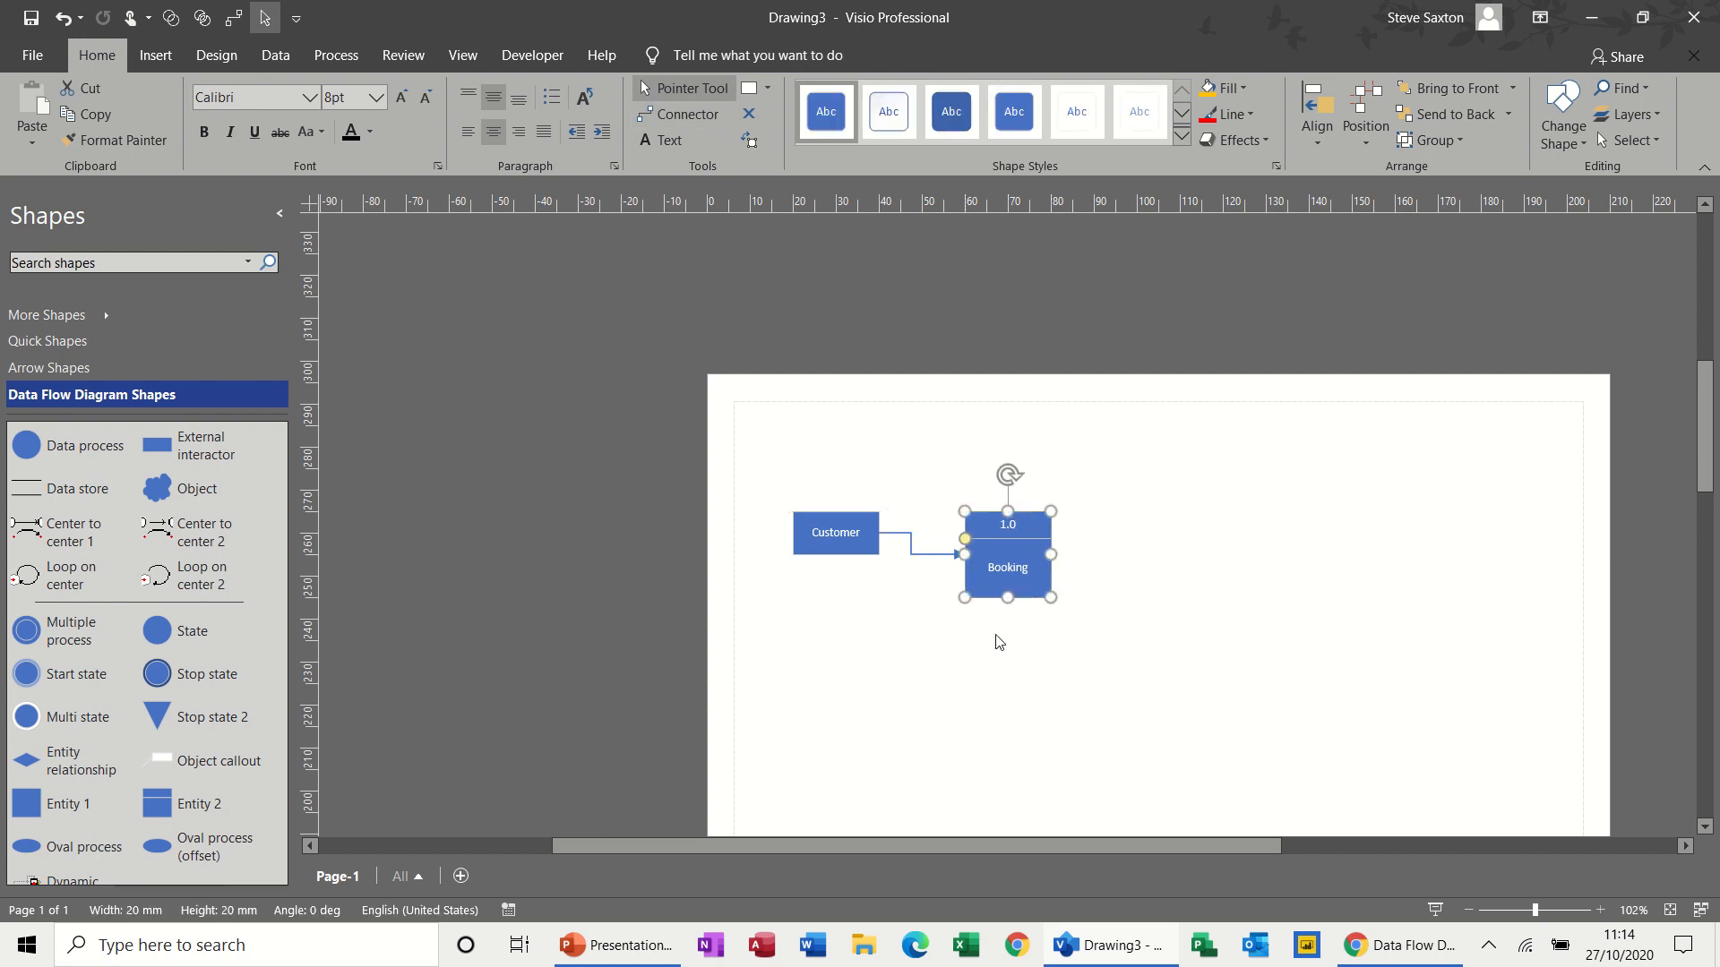
{"action": "key", "text": "ctrl+z"}
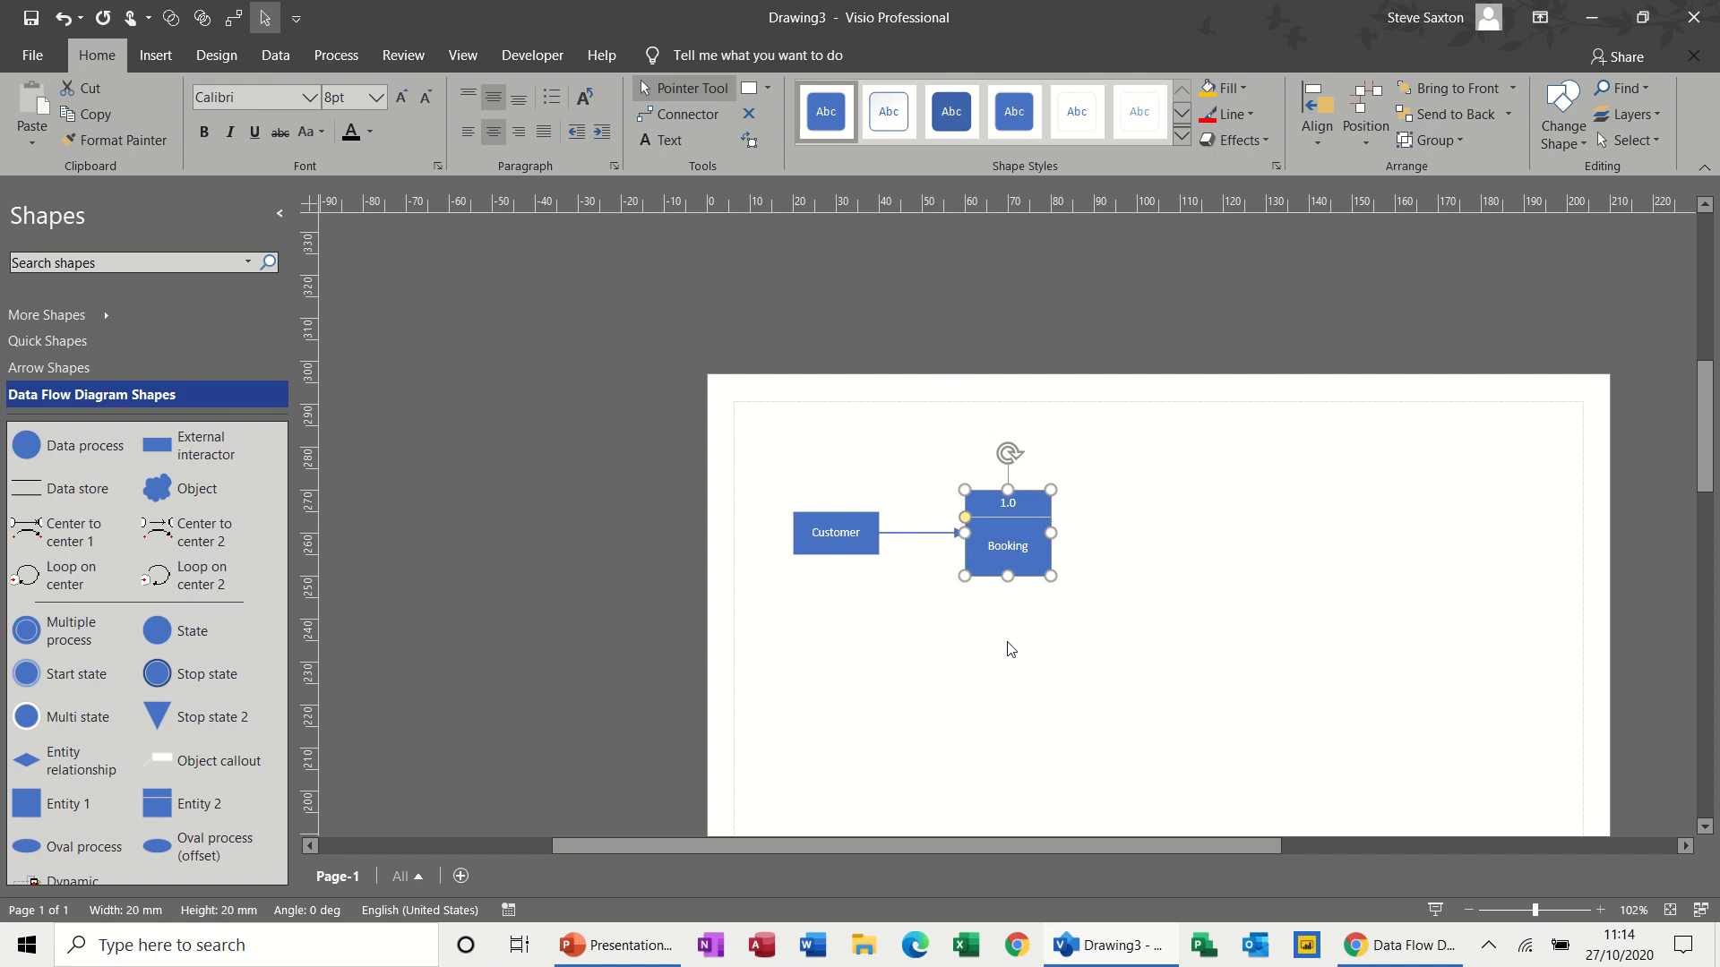
{"action": "left_click", "coordinate": [975, 552]}
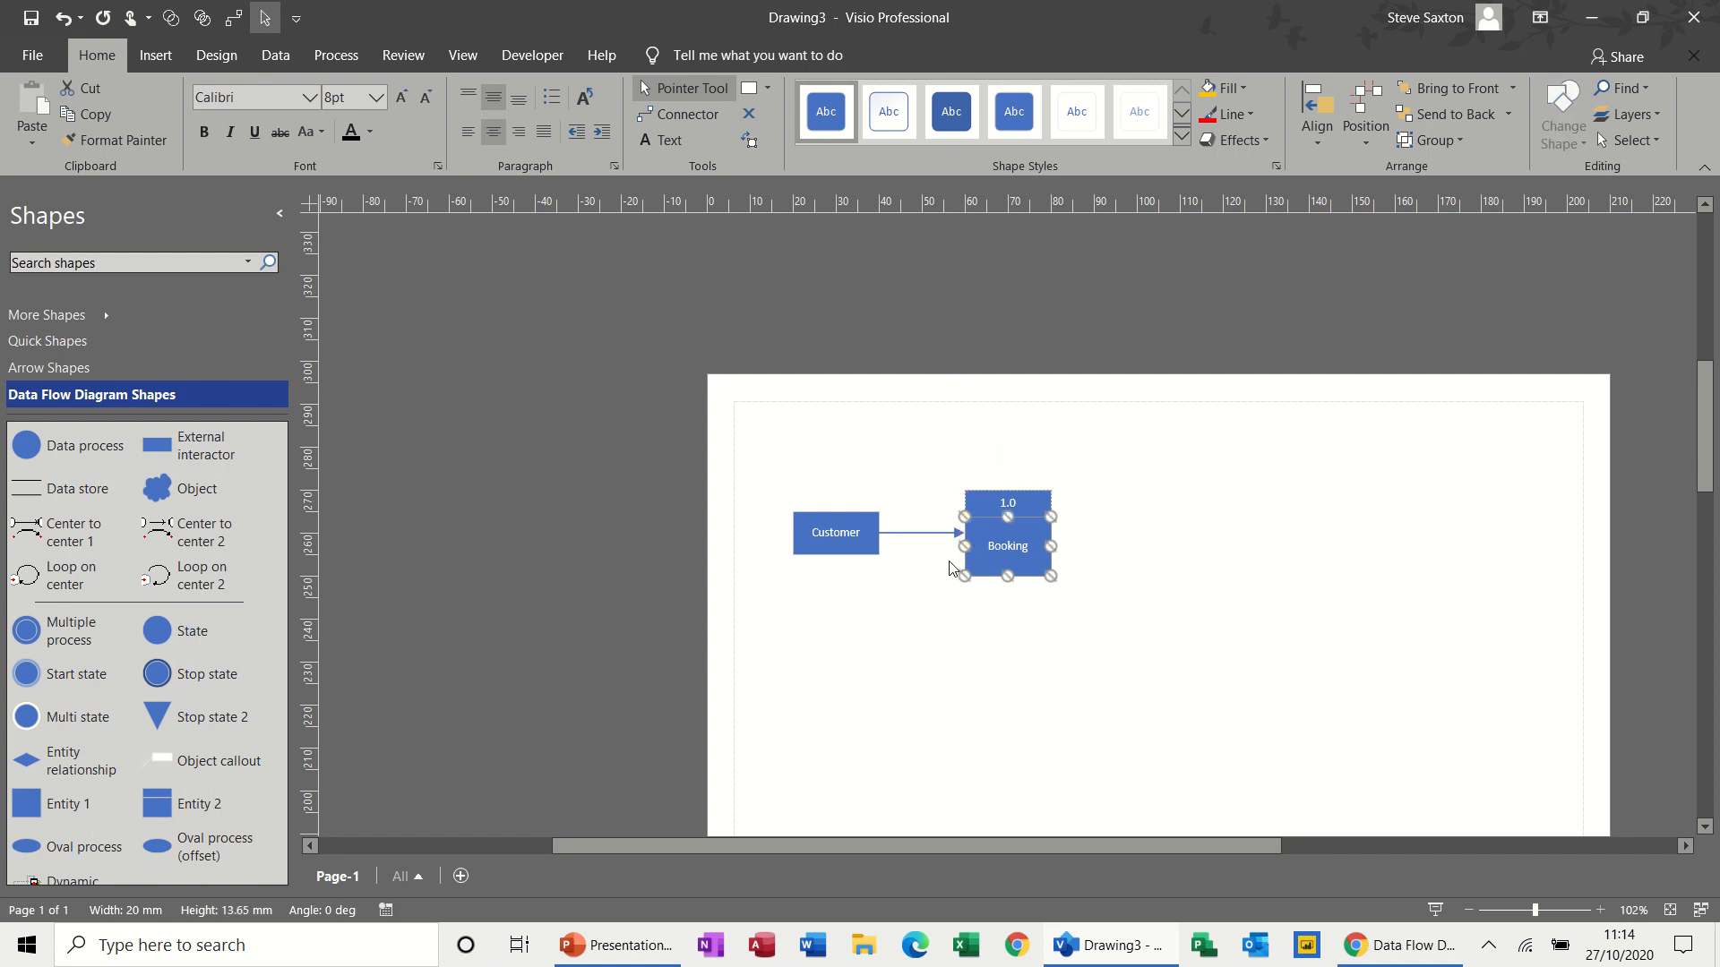
{"action": "left_click", "coordinate": [936, 553]}
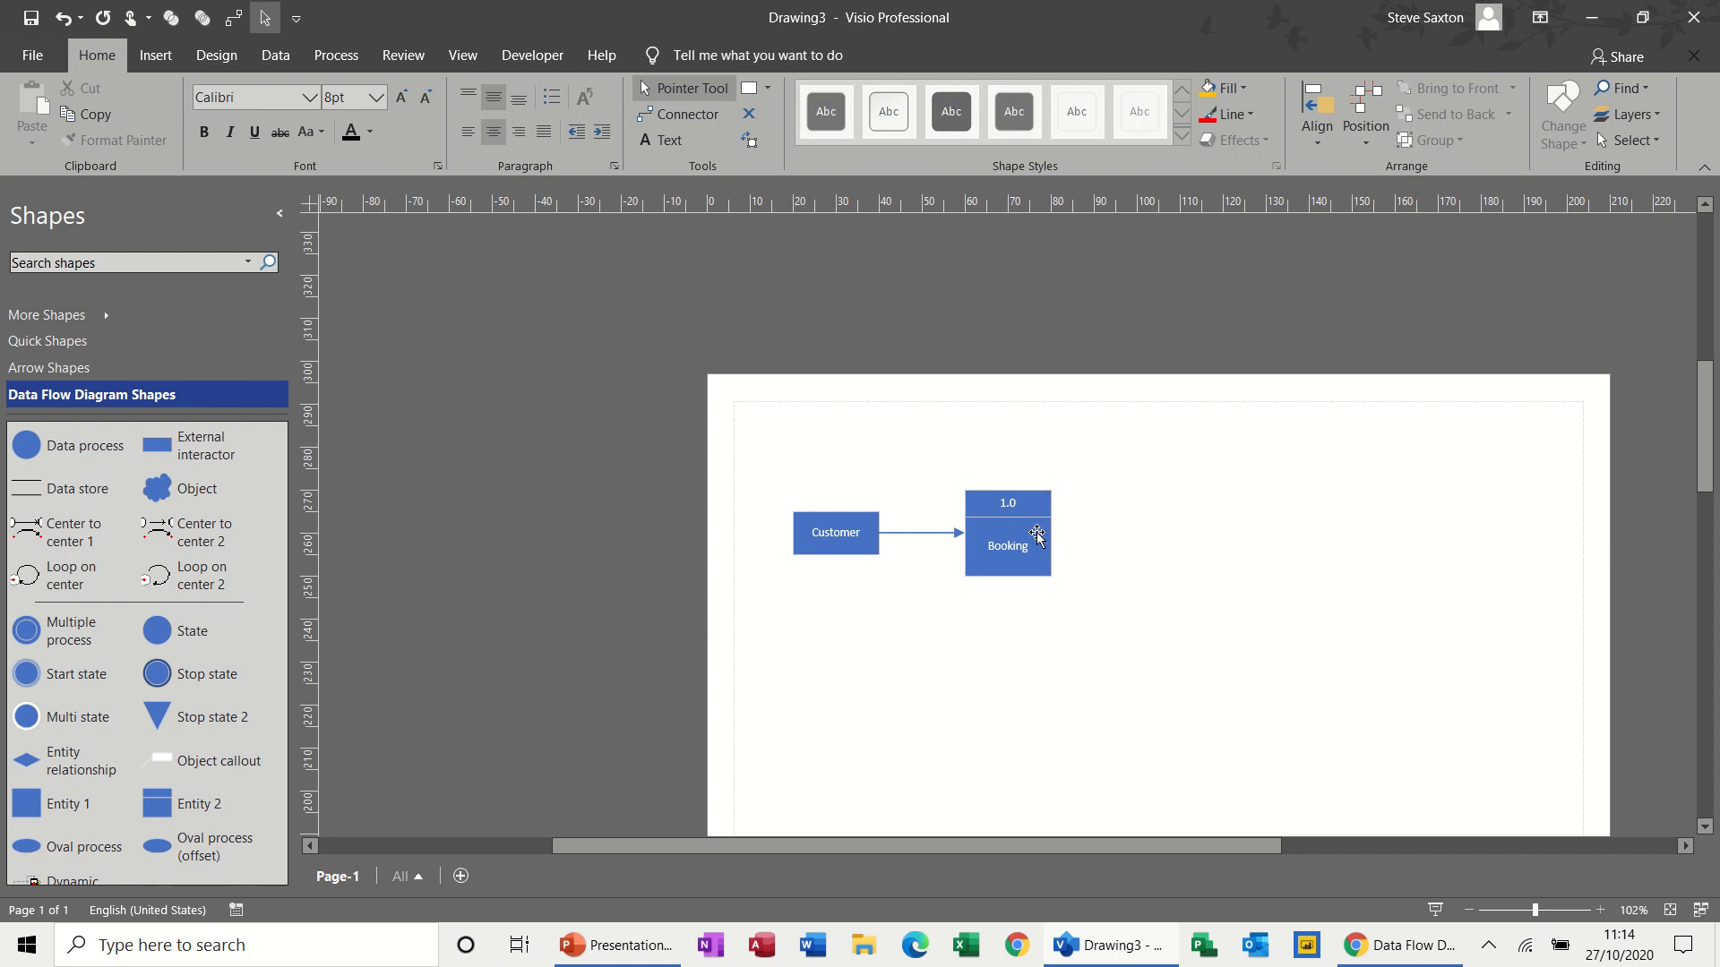
{"action": "left_click_drag", "start_coordinate": [1037, 536], "coordinate": [1115, 590]}
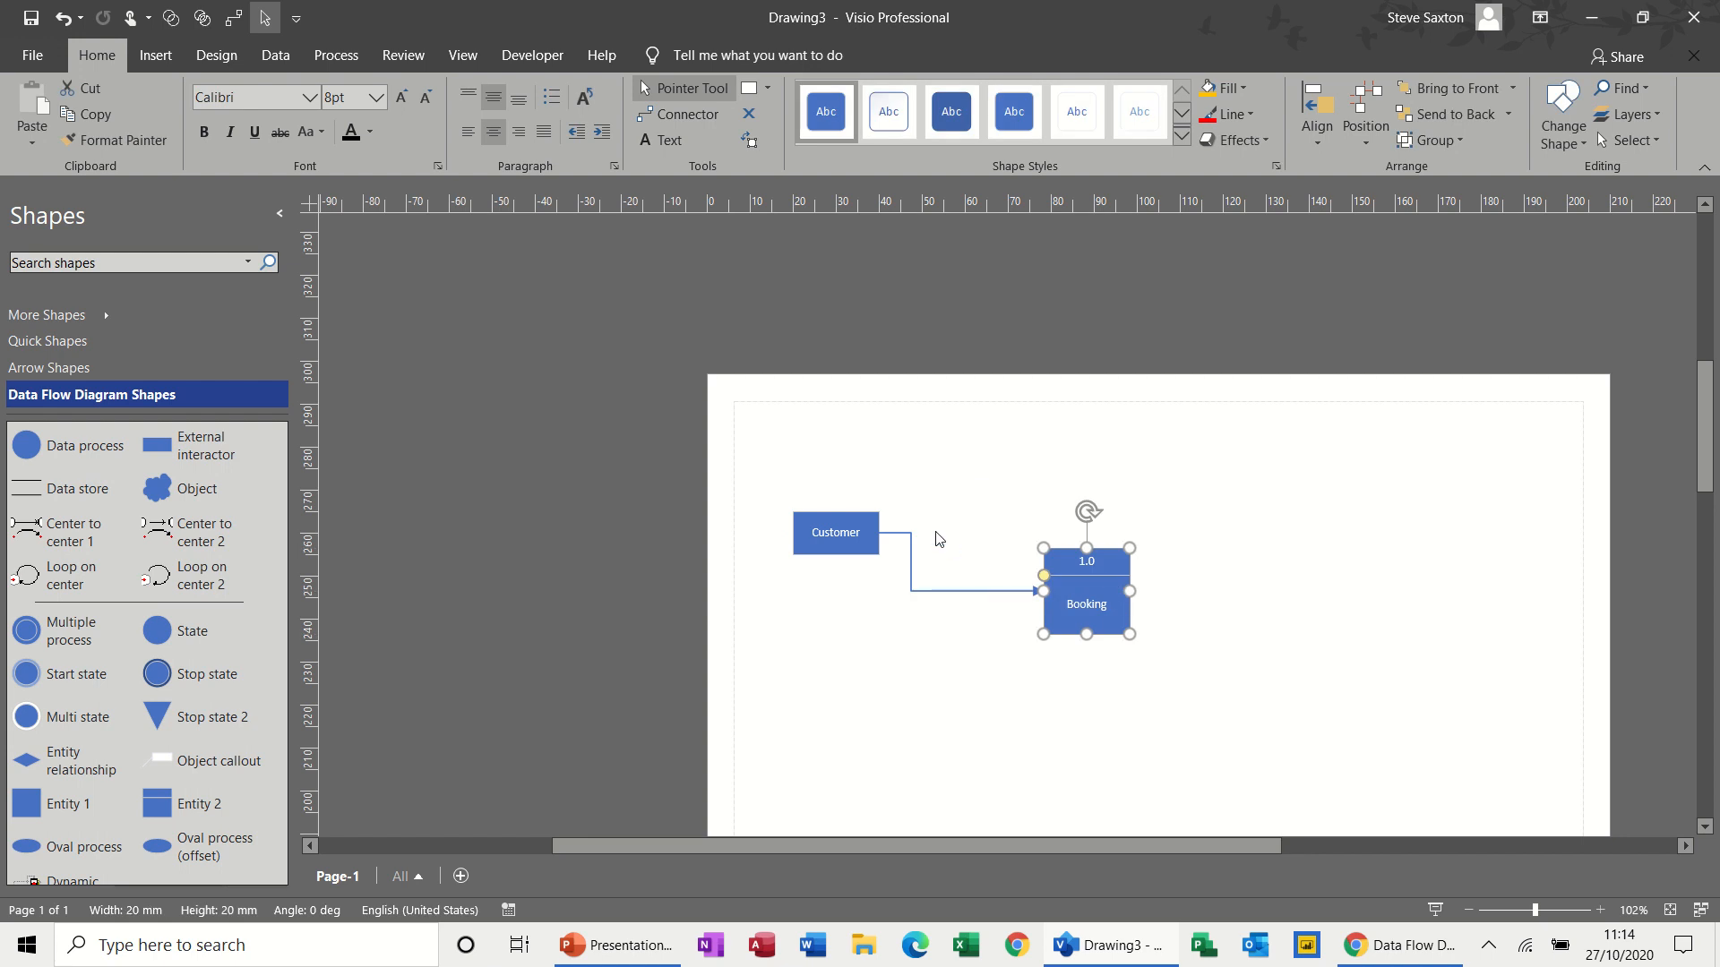
{"action": "left_click_drag", "start_coordinate": [1105, 595], "coordinate": [1112, 616]}
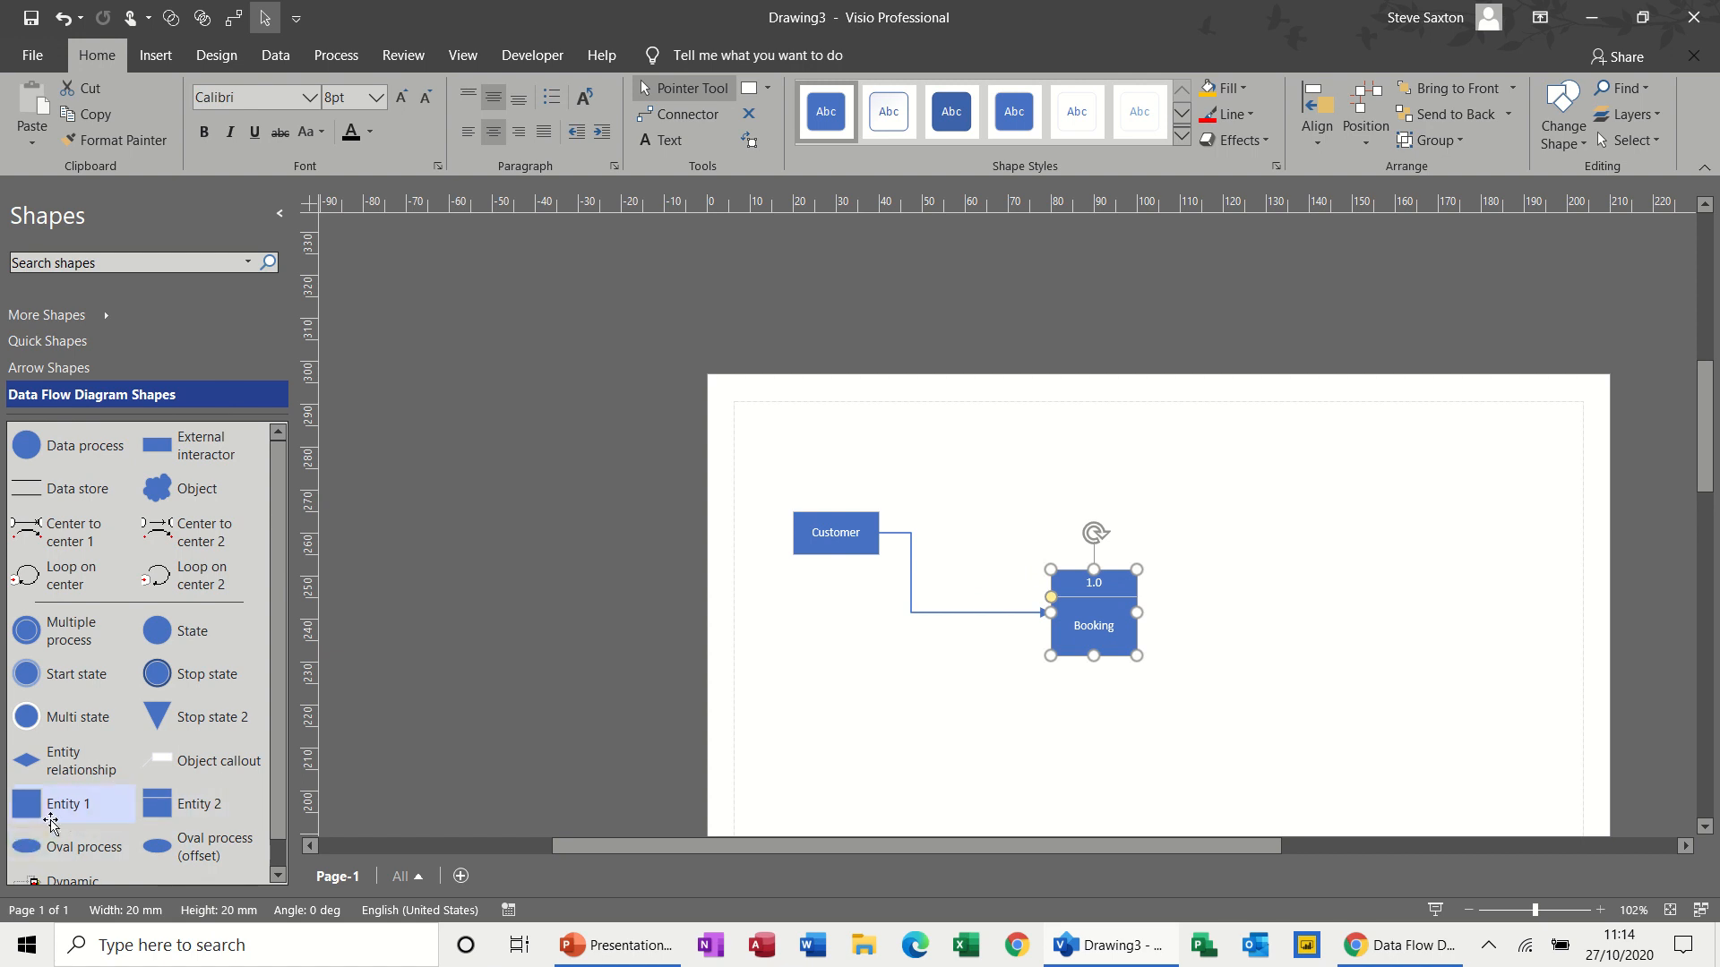
Place an Entity 1 shape above the connector between Customer and Booking and label it "Telephone"
{"action": "left_click_drag", "start_coordinate": [47, 812], "coordinate": [1015, 479]}
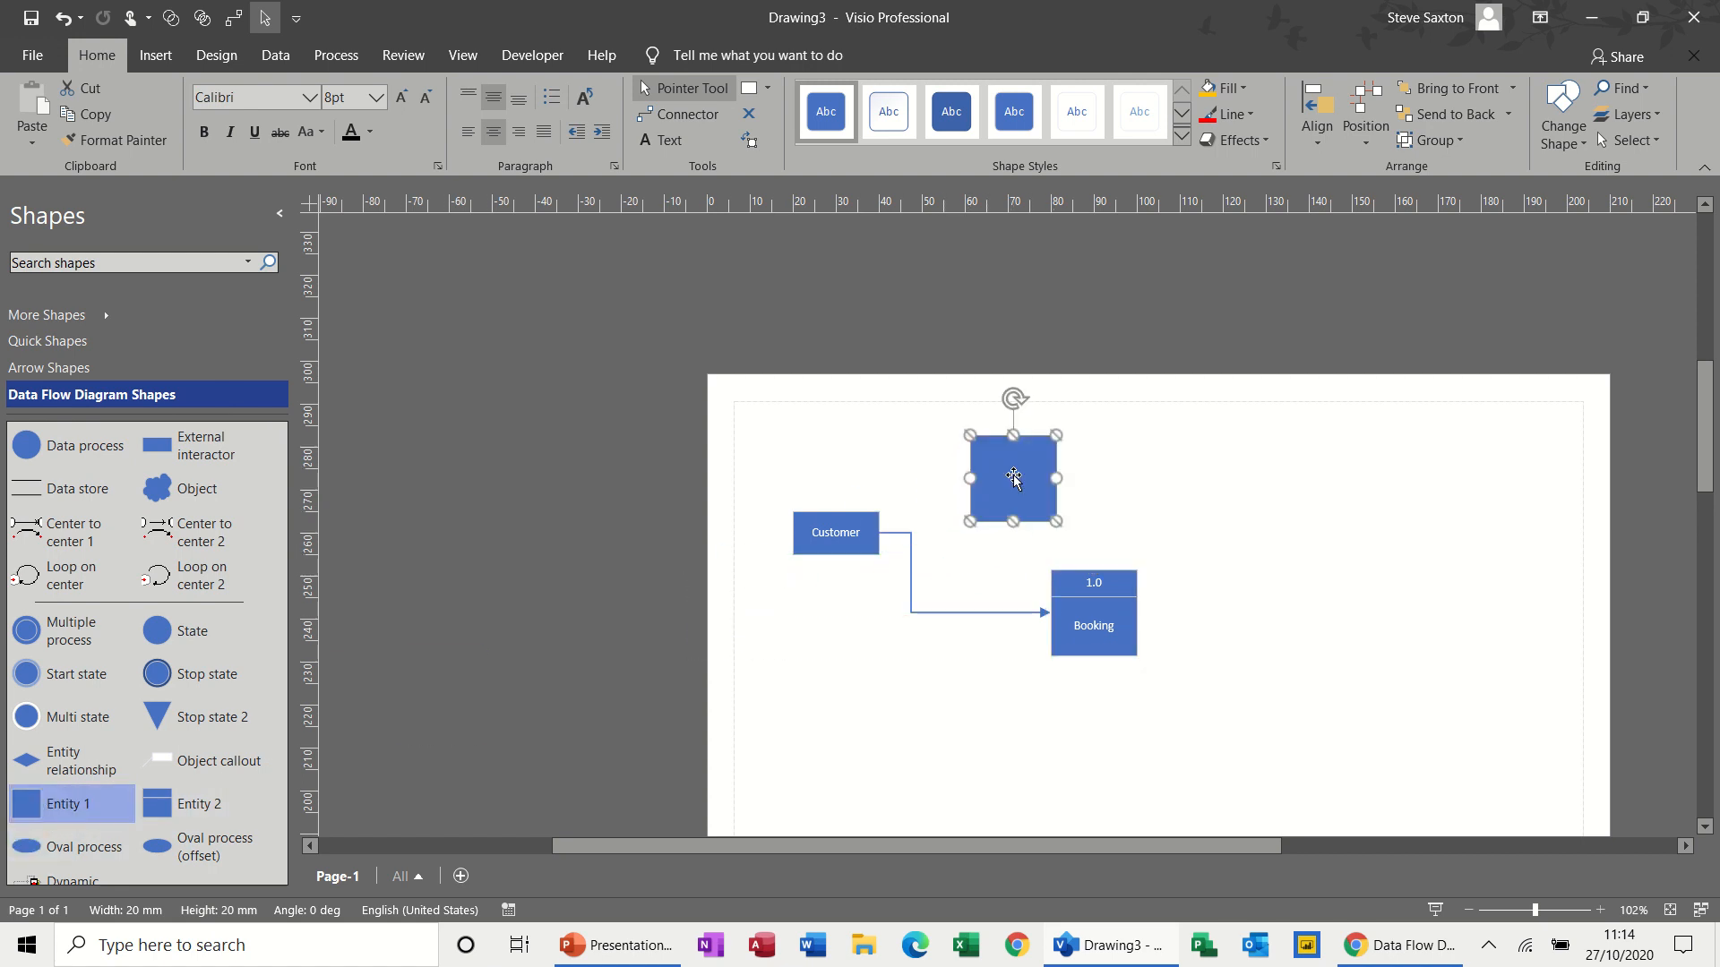
{"action": "type", "text": "Telephone"}
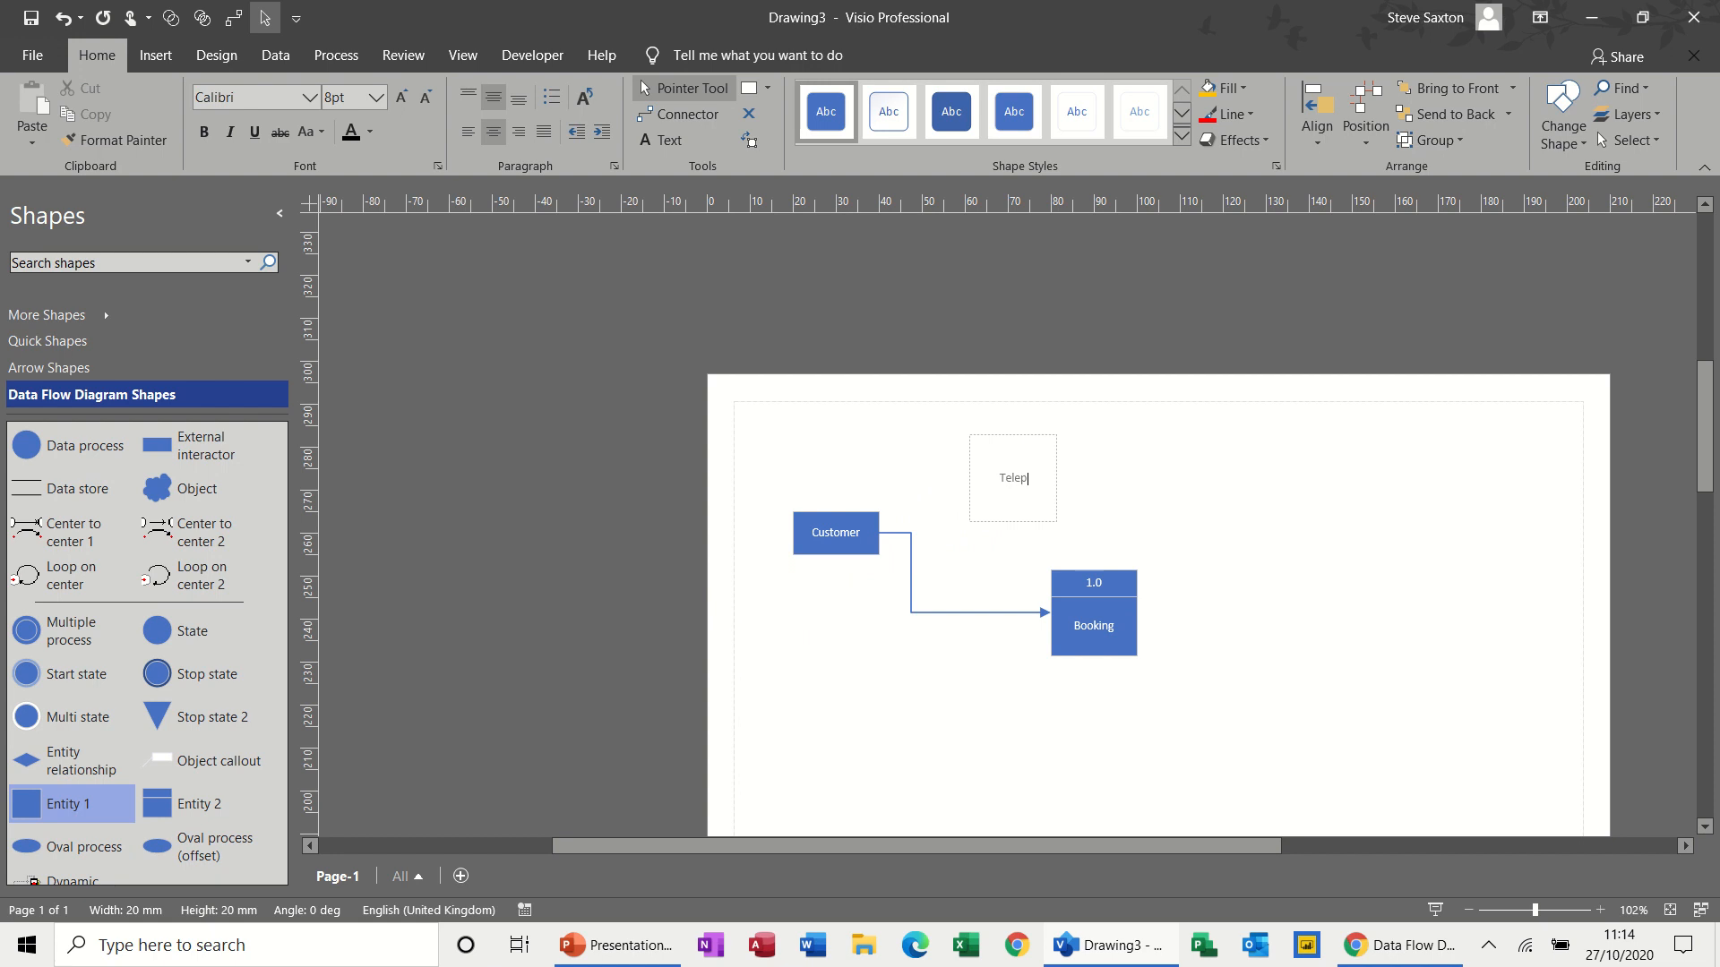
{"action": "left_click", "coordinate": [1021, 570]}
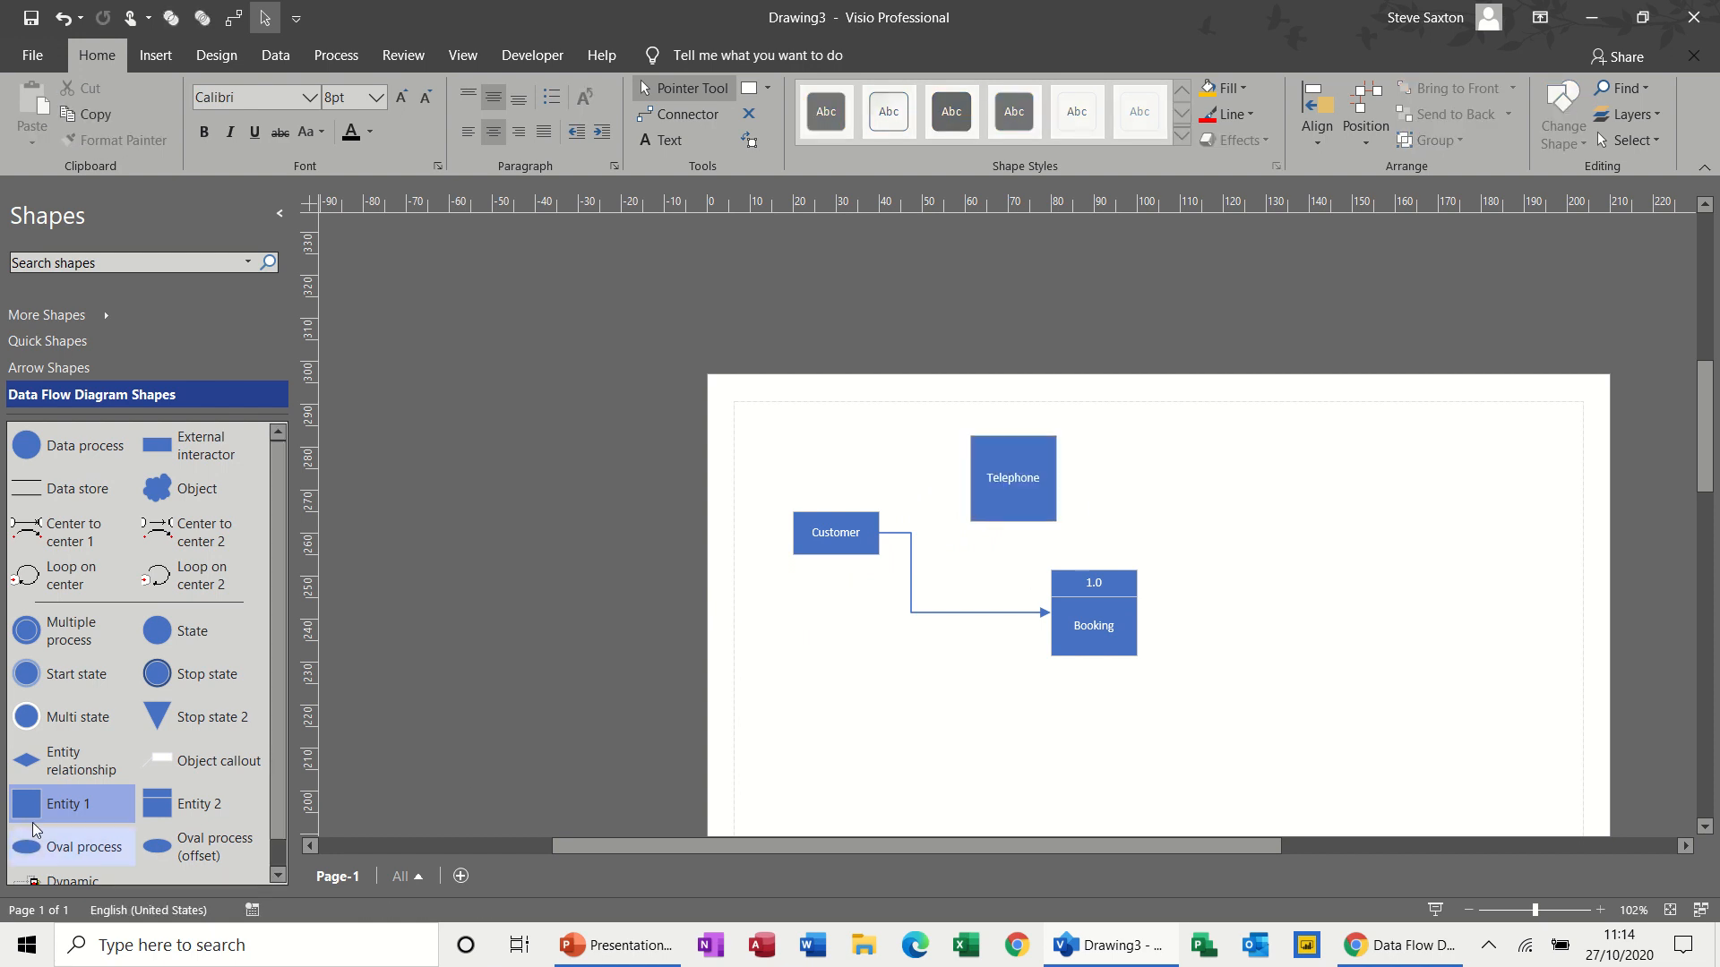
Add a second Entity 1 shape labelled "Email" directly below Telephone, moving the Booking shape farther right to make room
{"action": "left_click_drag", "start_coordinate": [38, 808], "coordinate": [1008, 598]}
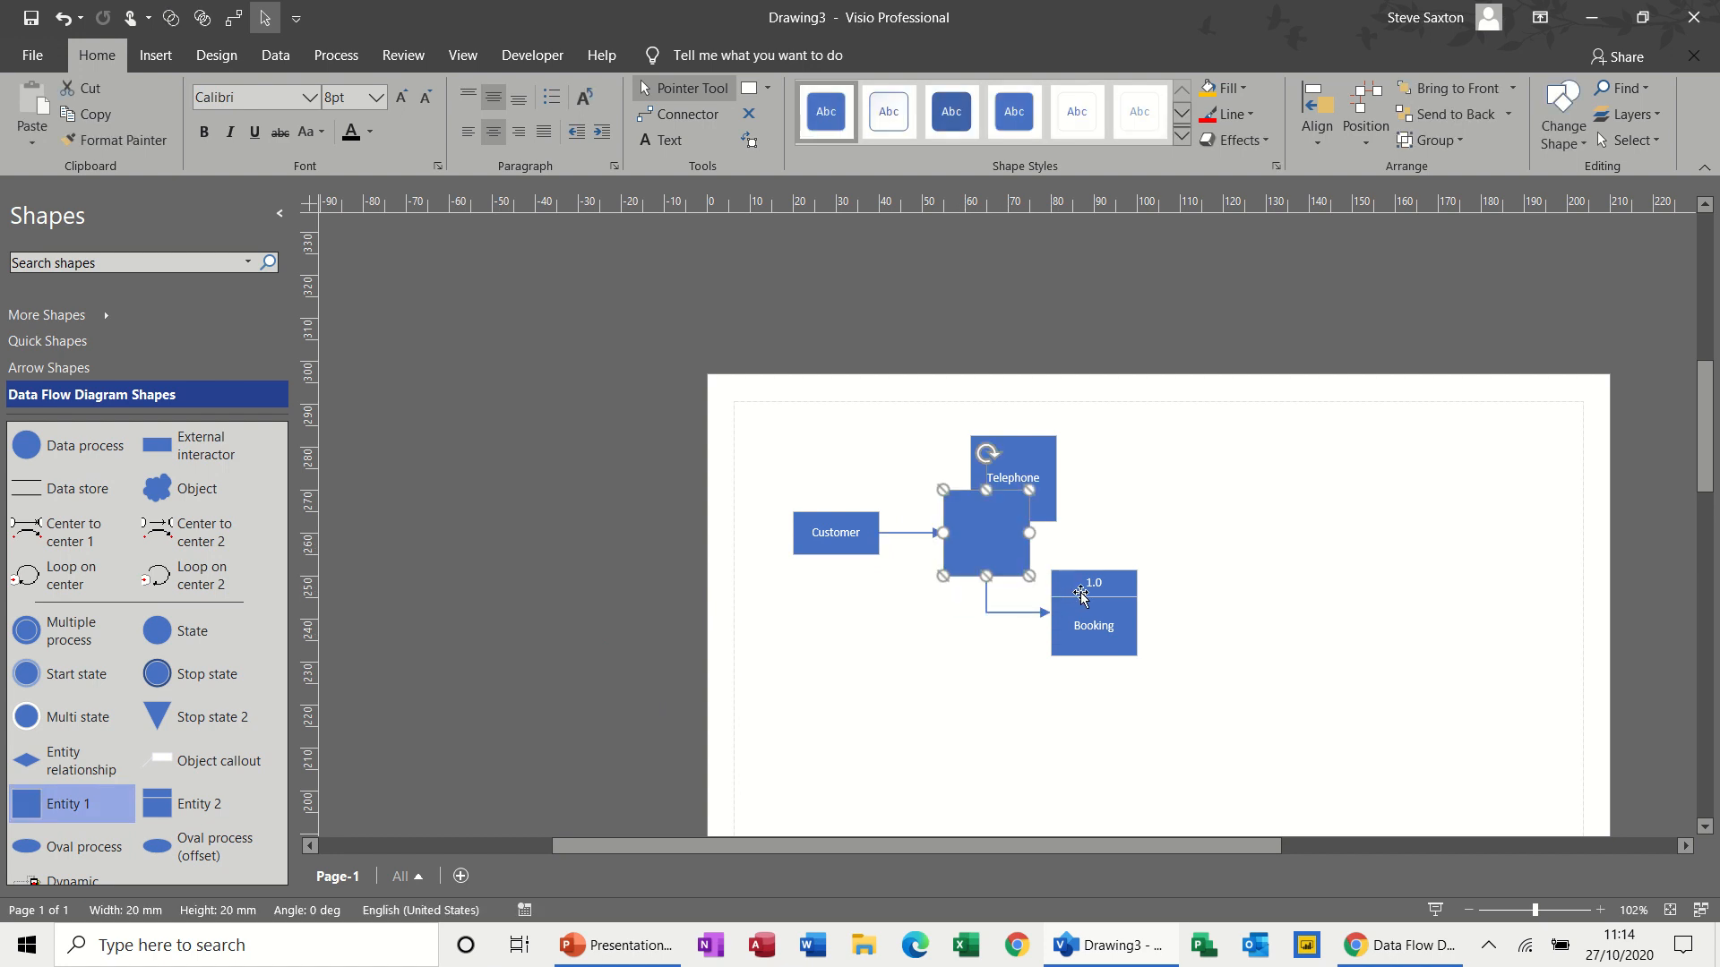
{"action": "left_click_drag", "start_coordinate": [1130, 578], "coordinate": [1285, 527]}
{"action": "left_click_drag", "start_coordinate": [1017, 564], "coordinate": [1039, 620]}
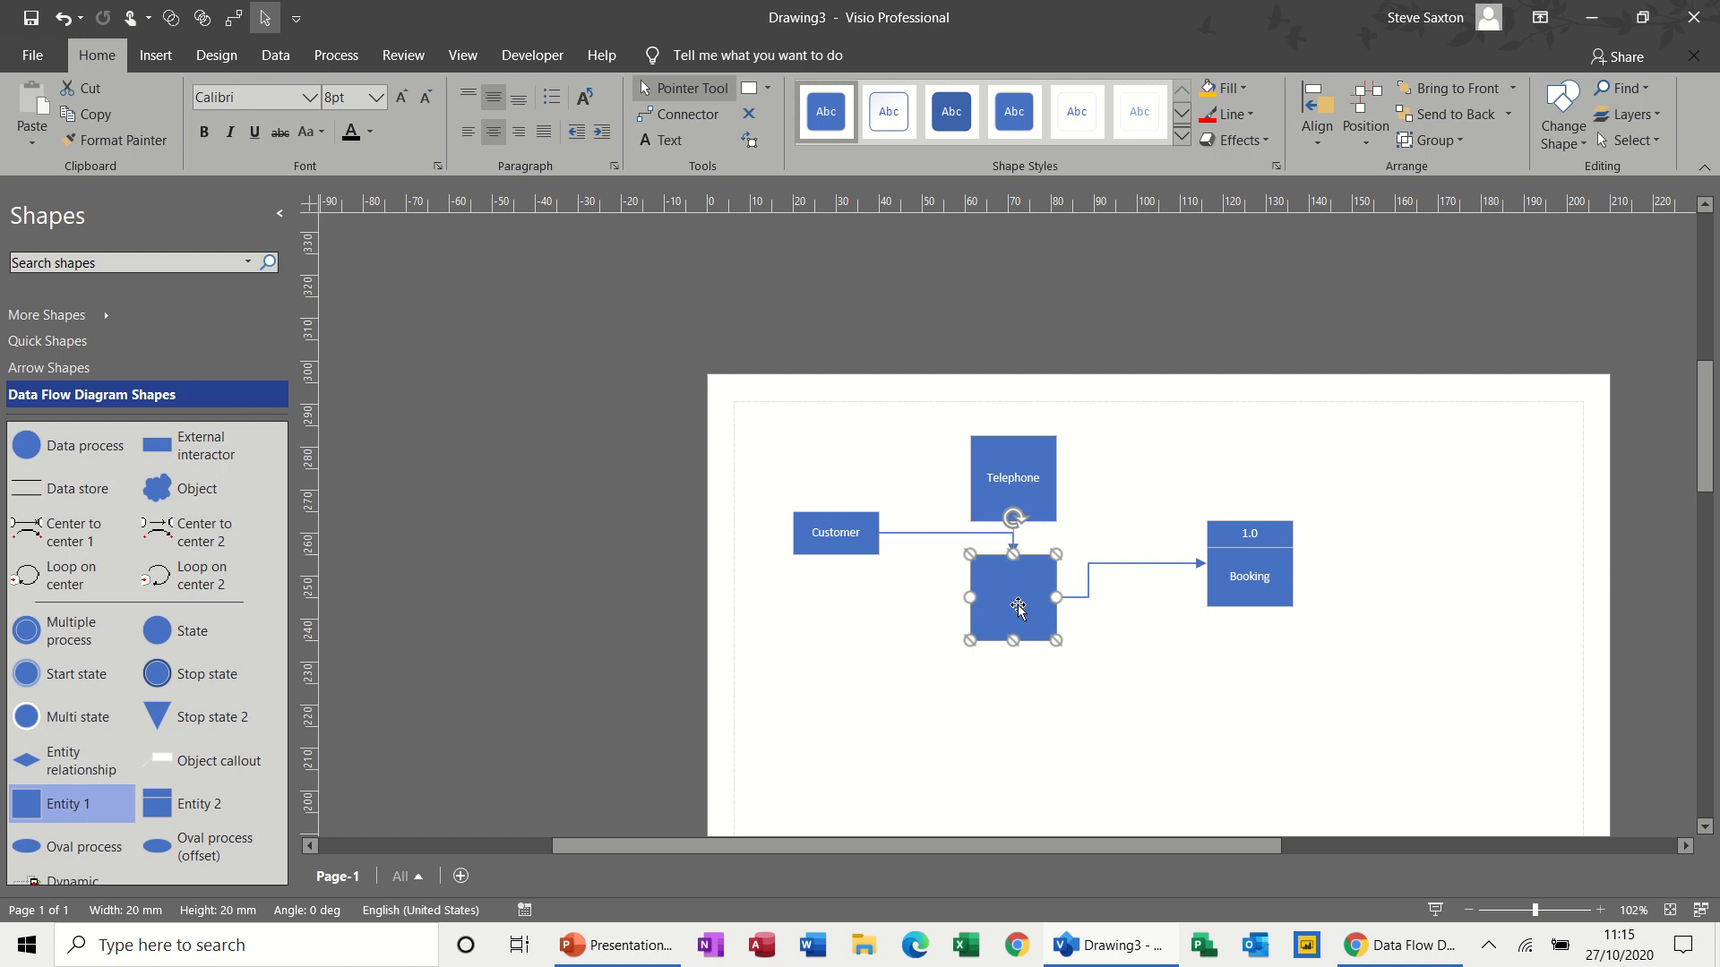
{"action": "type", "text": "Email"}
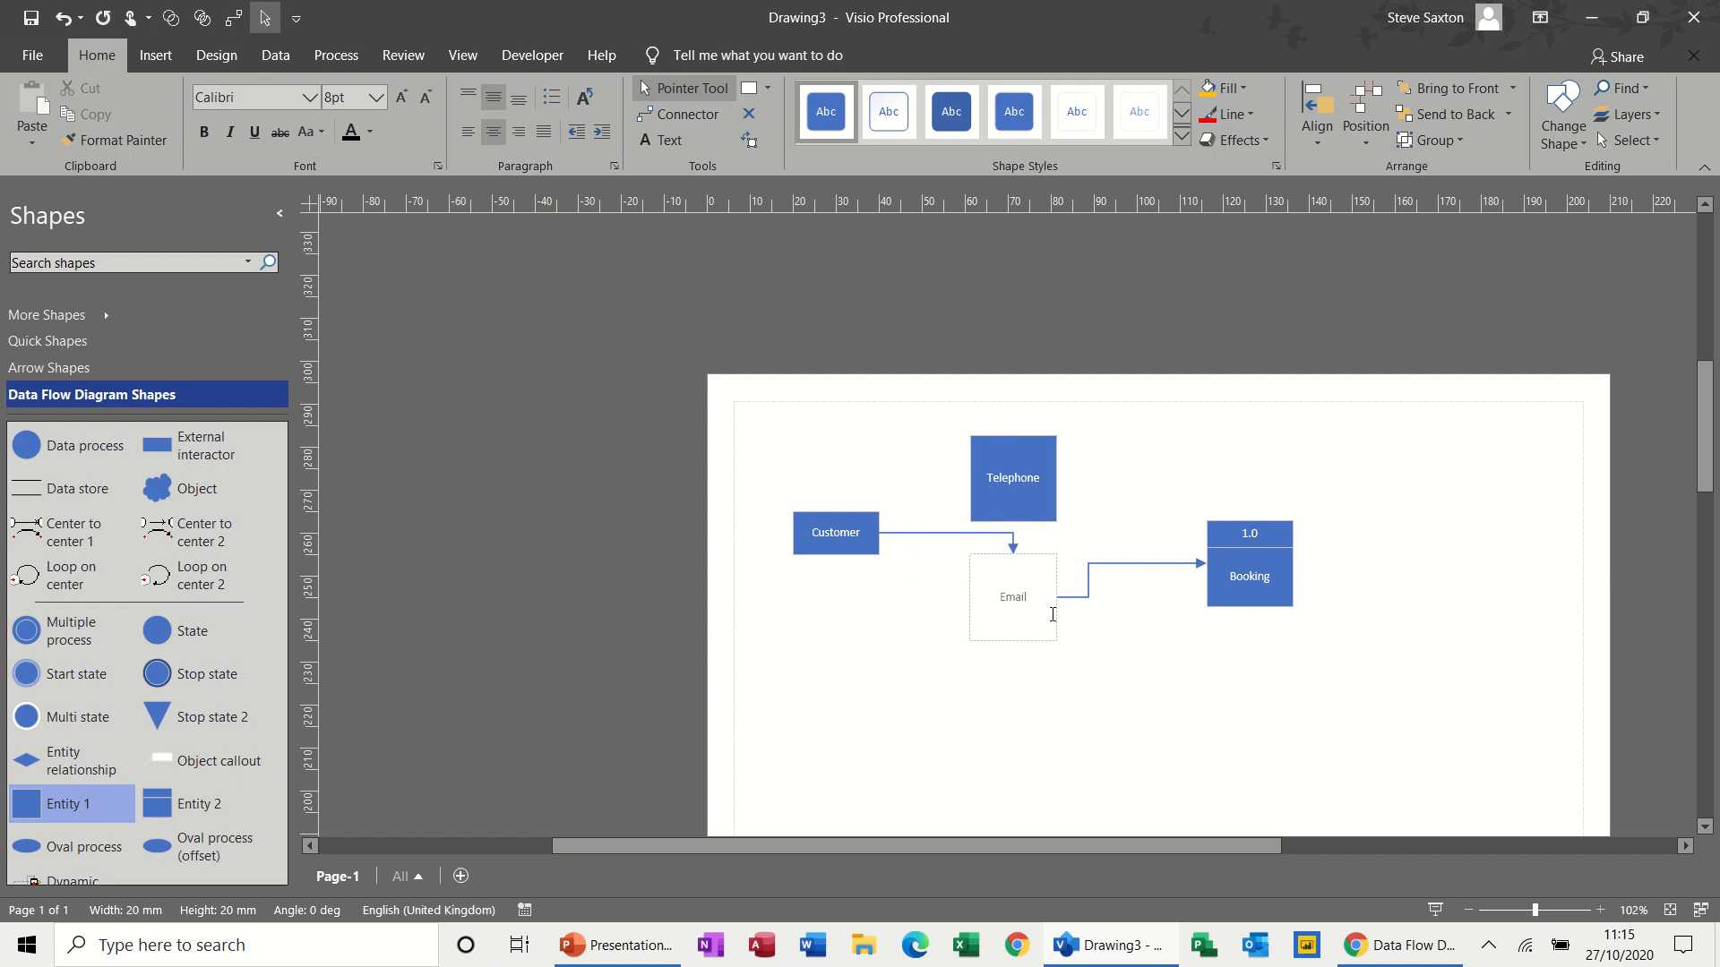
{"action": "left_click", "coordinate": [1094, 629]}
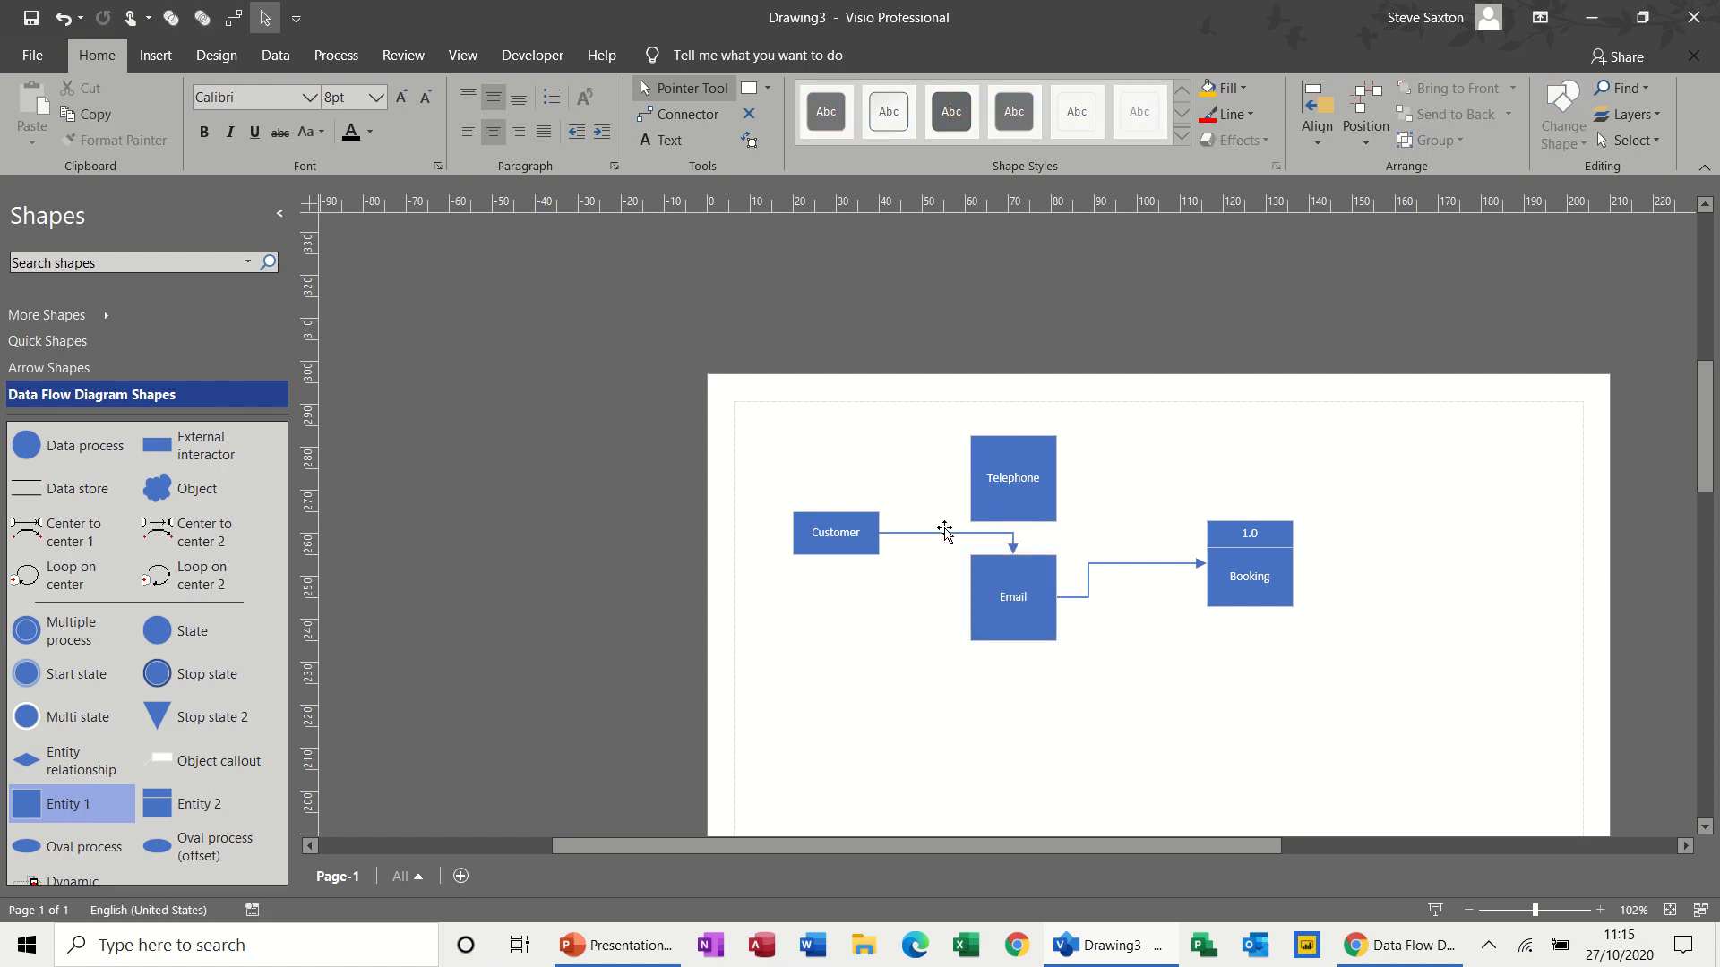
Reattach the arrow end of the Customer connector from Email to the left side of Telephone
{"action": "left_click", "coordinate": [945, 532]}
{"action": "left_click_drag", "start_coordinate": [1014, 551], "coordinate": [1008, 506]}
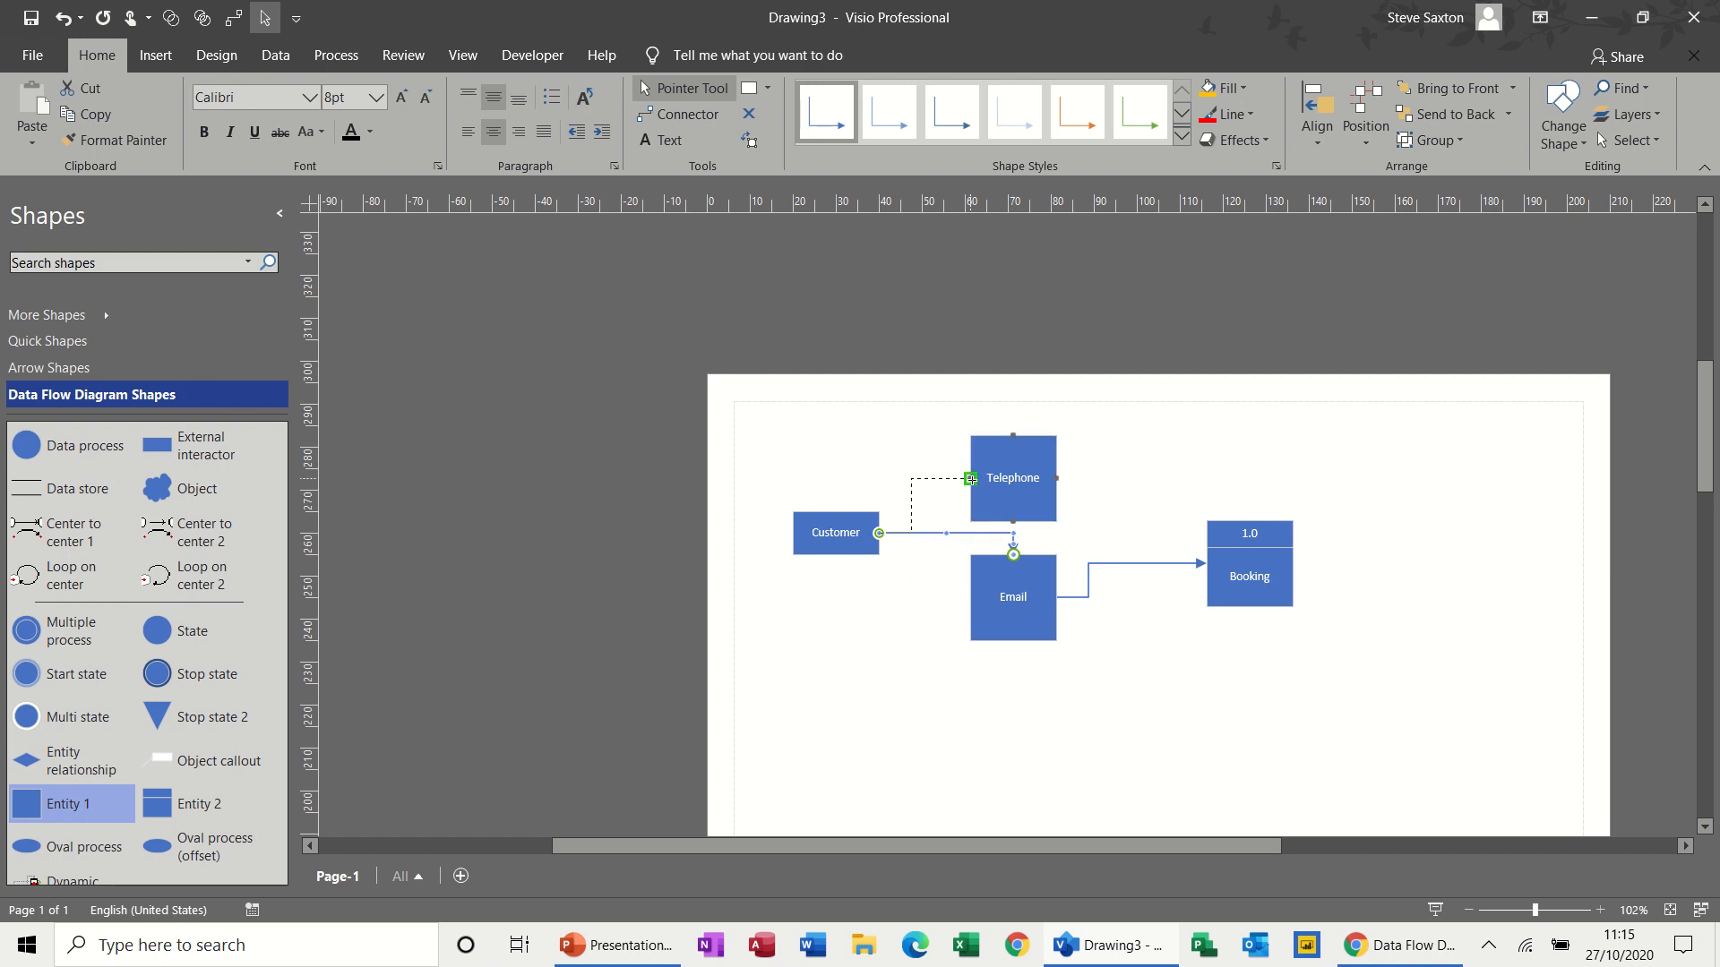
Try to connect Customer to Email, running the connector's vertical segment along Customer's right edge
{"action": "left_click", "coordinate": [681, 114]}
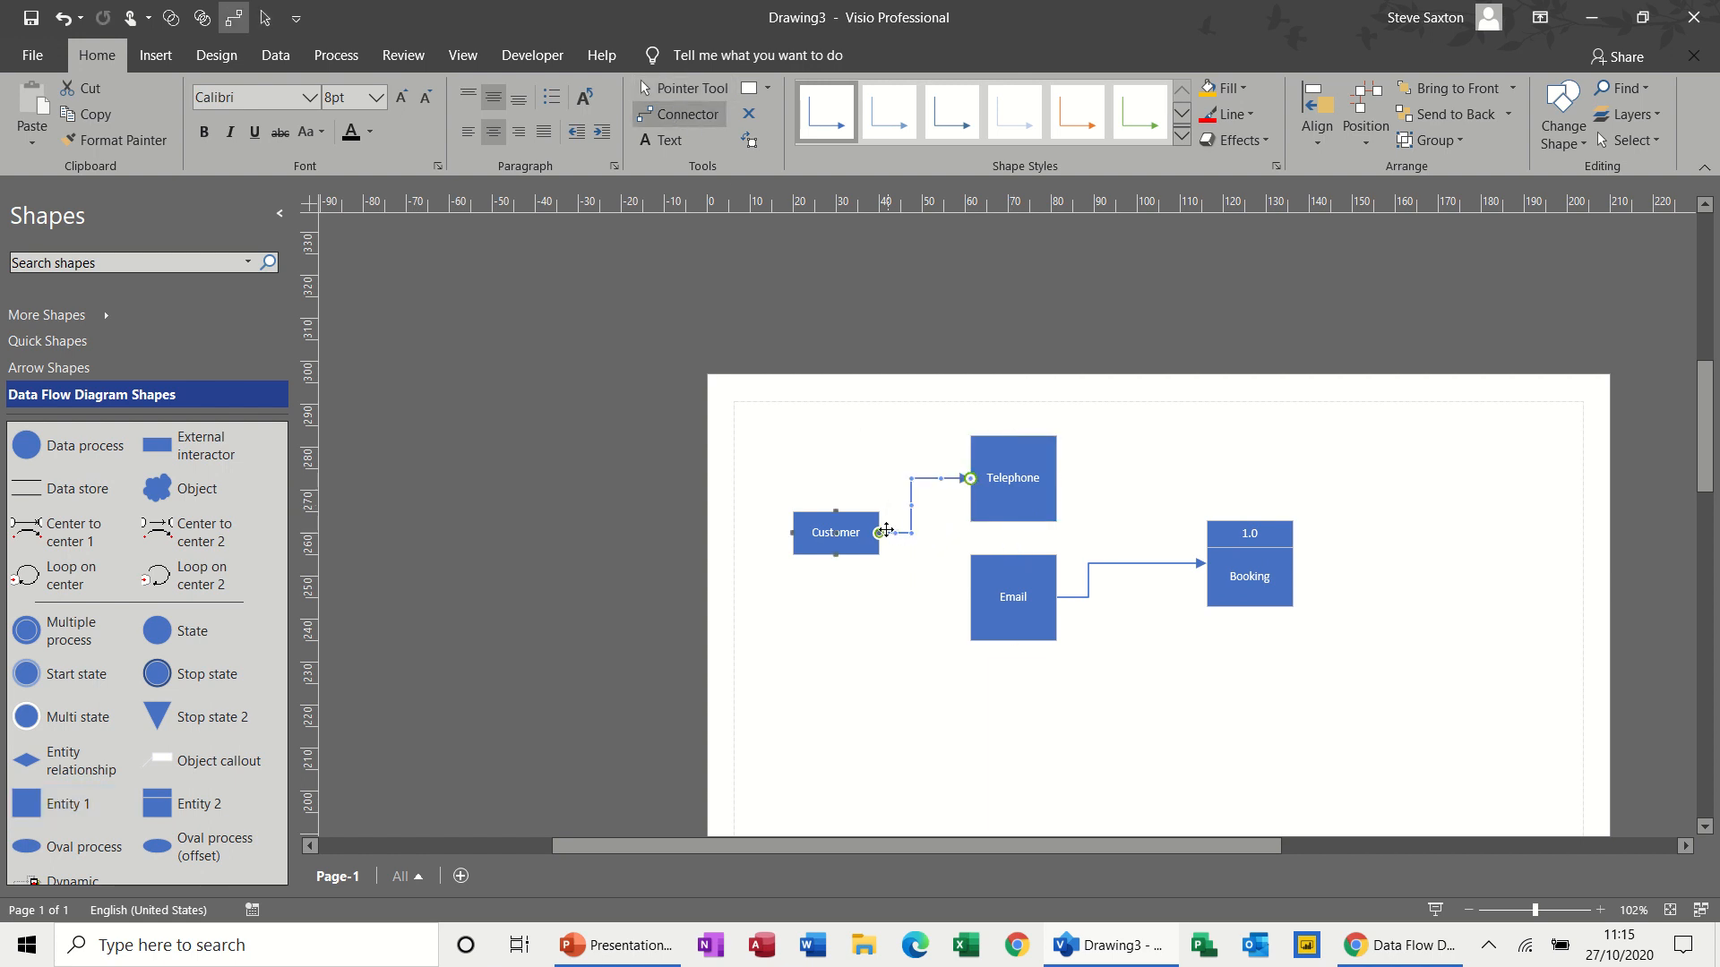
{"action": "left_click_drag", "start_coordinate": [956, 600], "coordinate": [969, 598]}
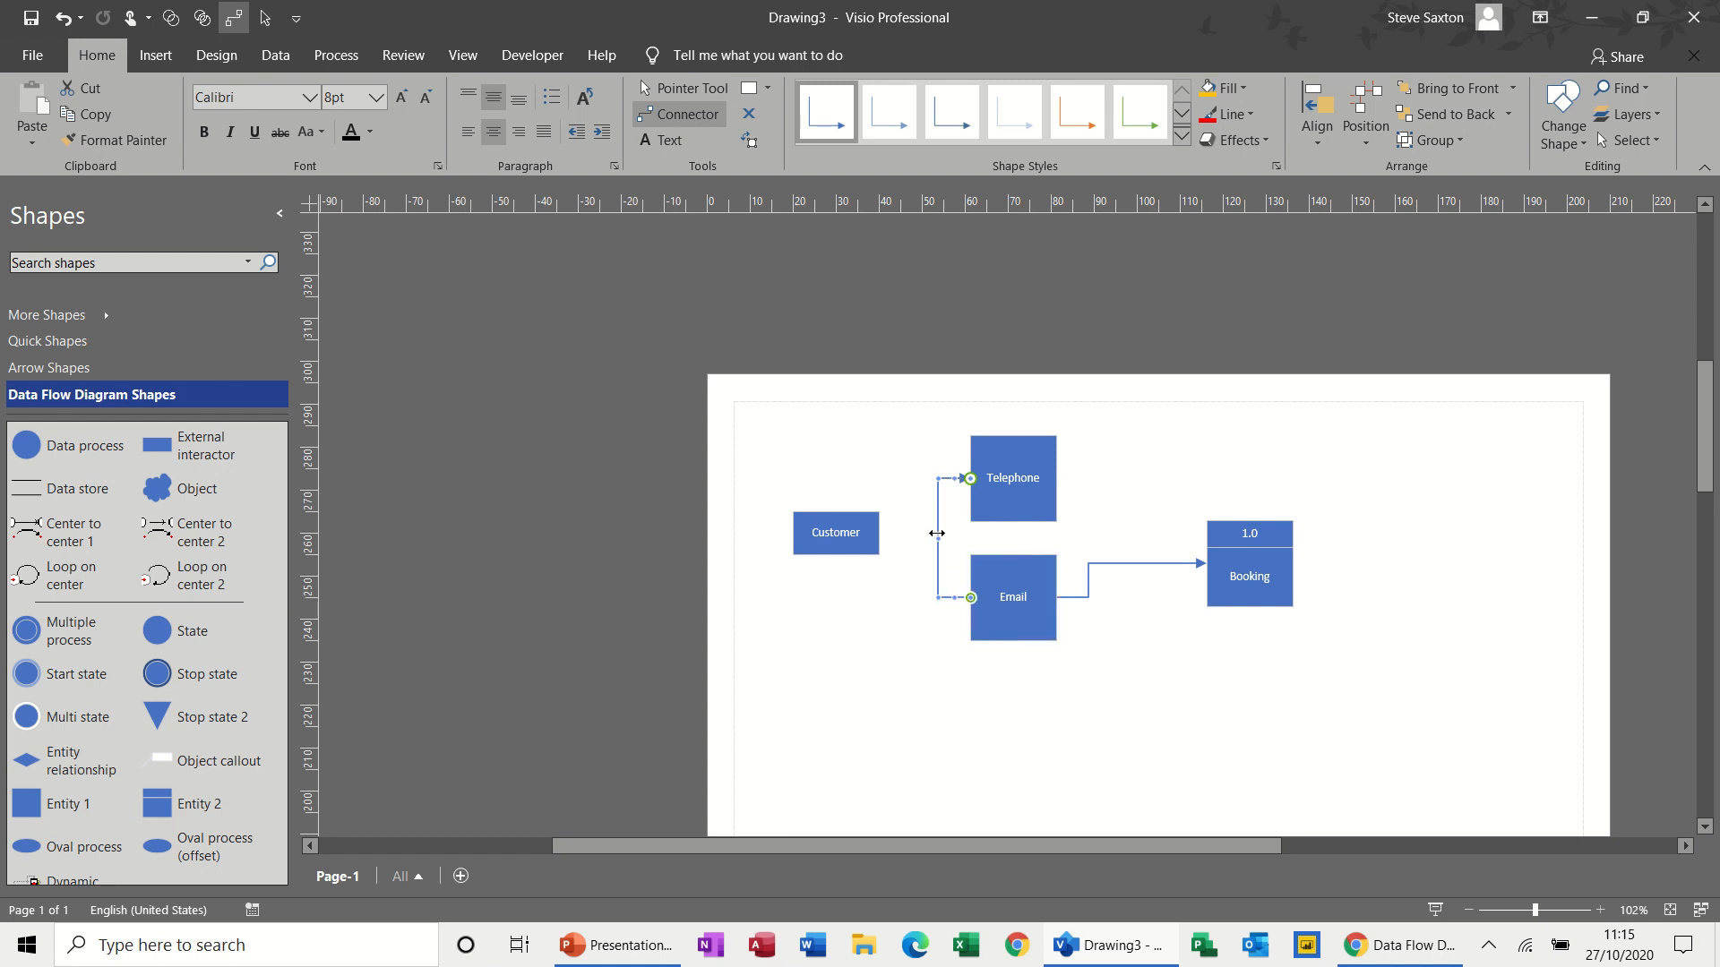
{"action": "left_click_drag", "start_coordinate": [936, 534], "coordinate": [878, 535]}
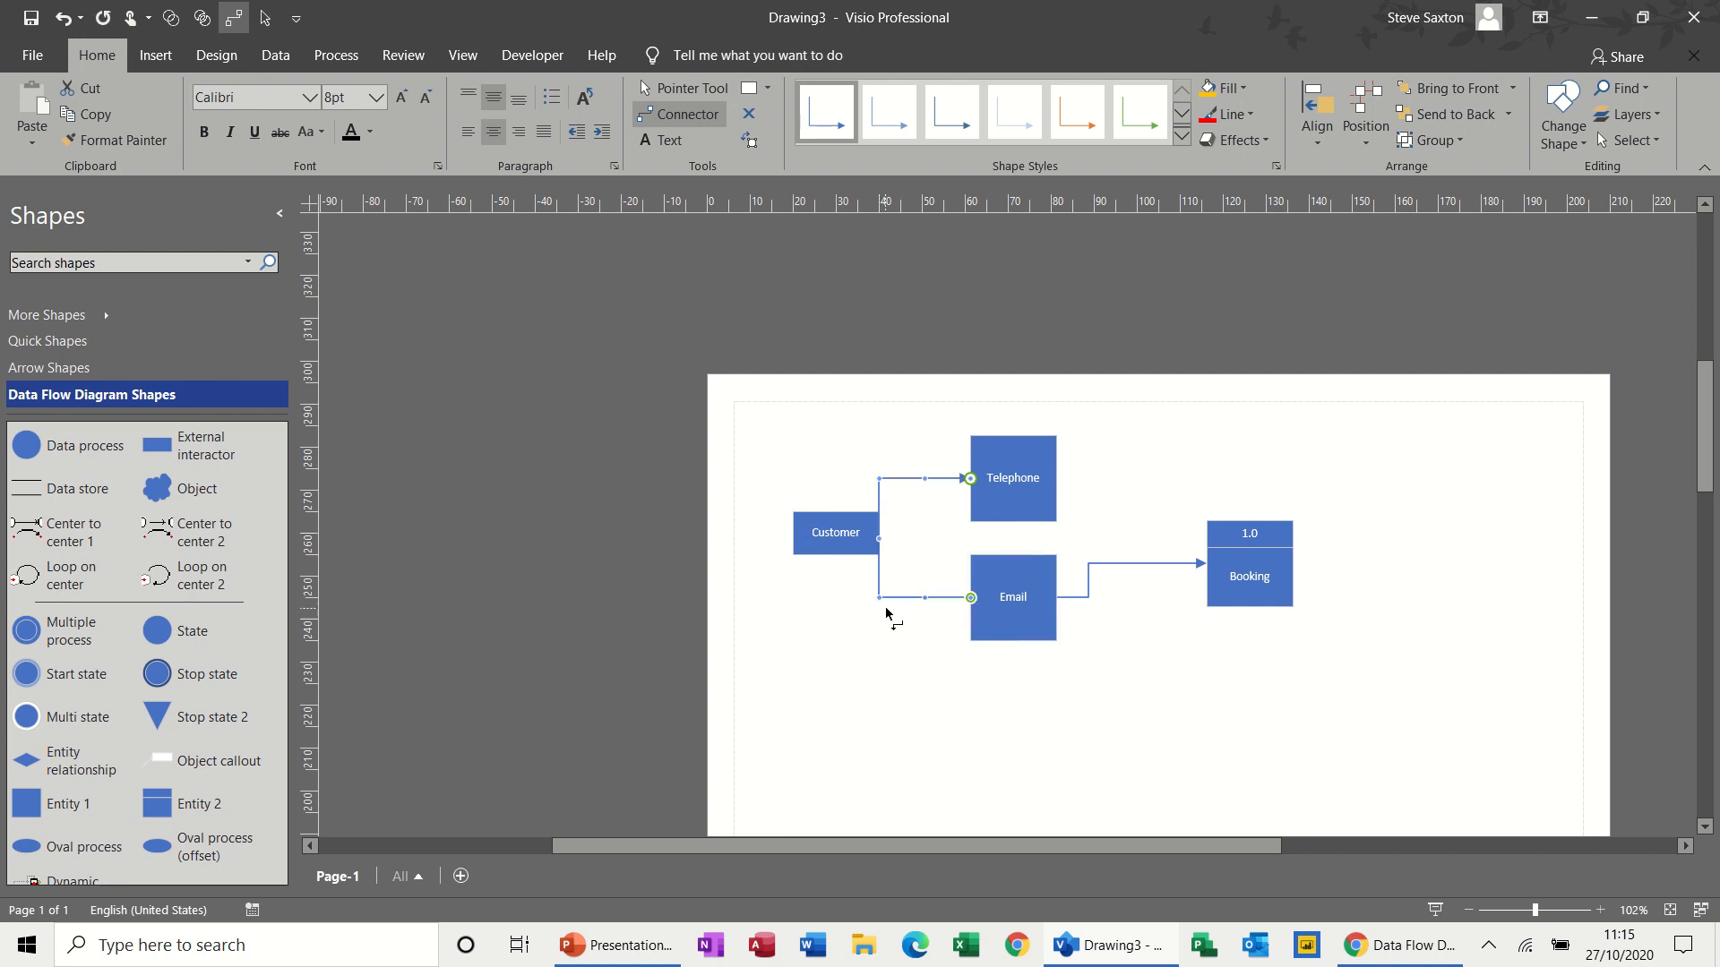
{"action": "left_click", "coordinate": [897, 634]}
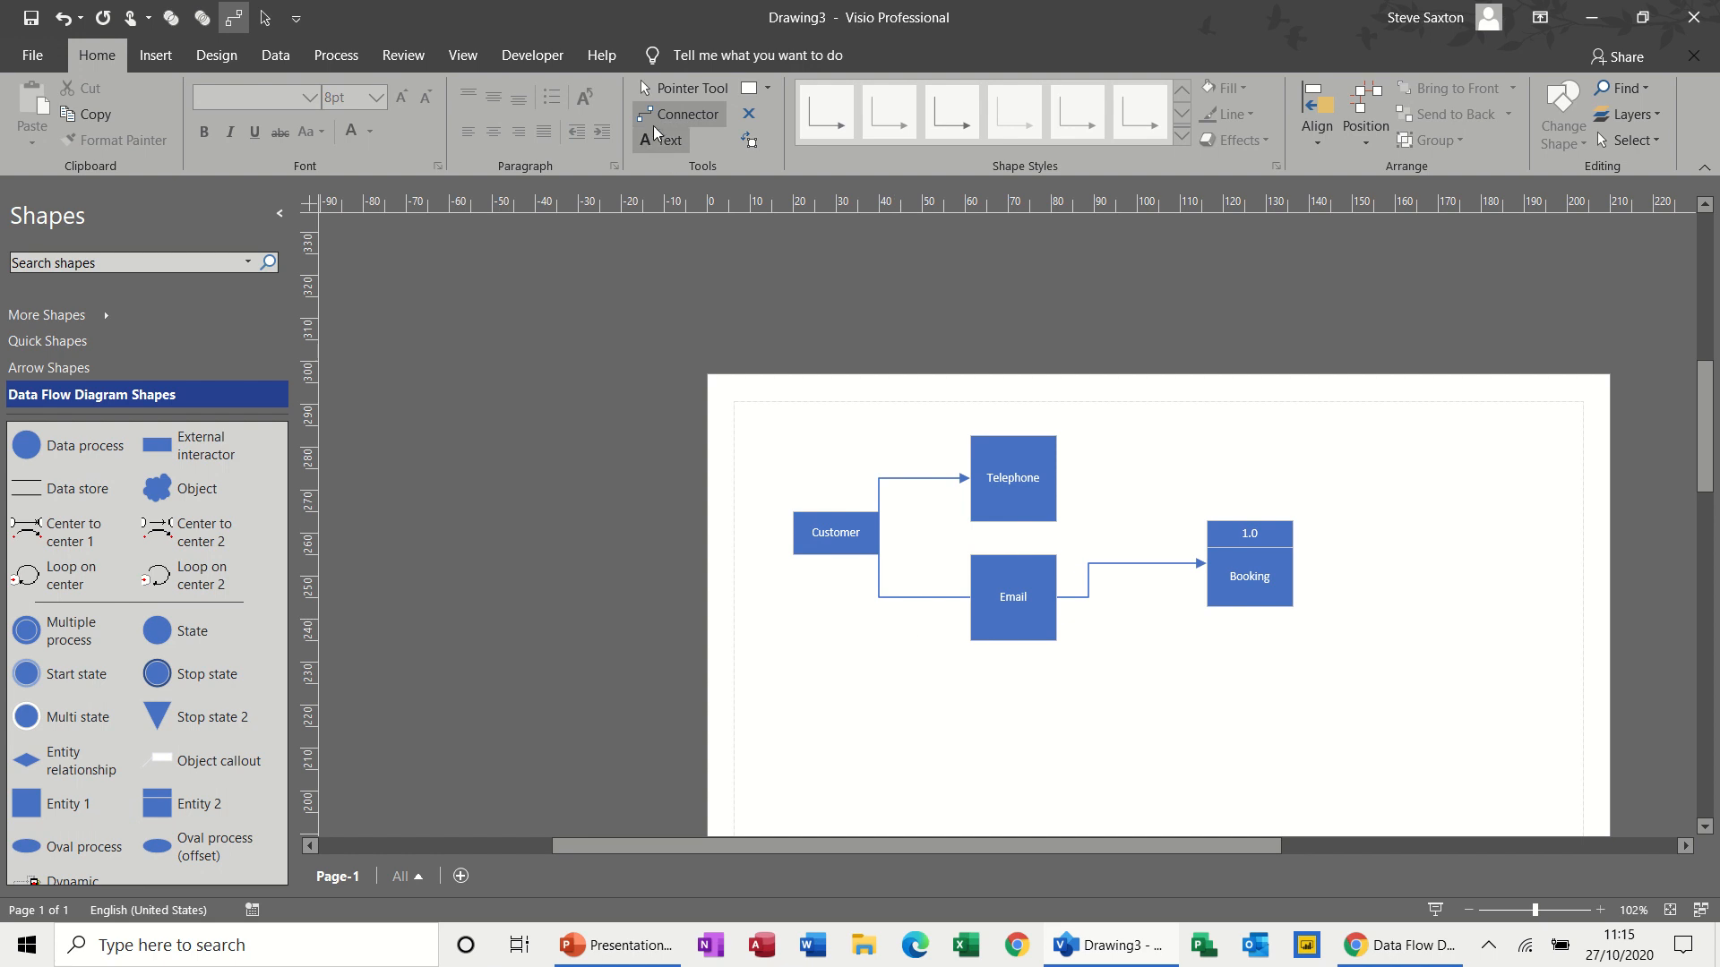
{"action": "left_click", "coordinate": [654, 89]}
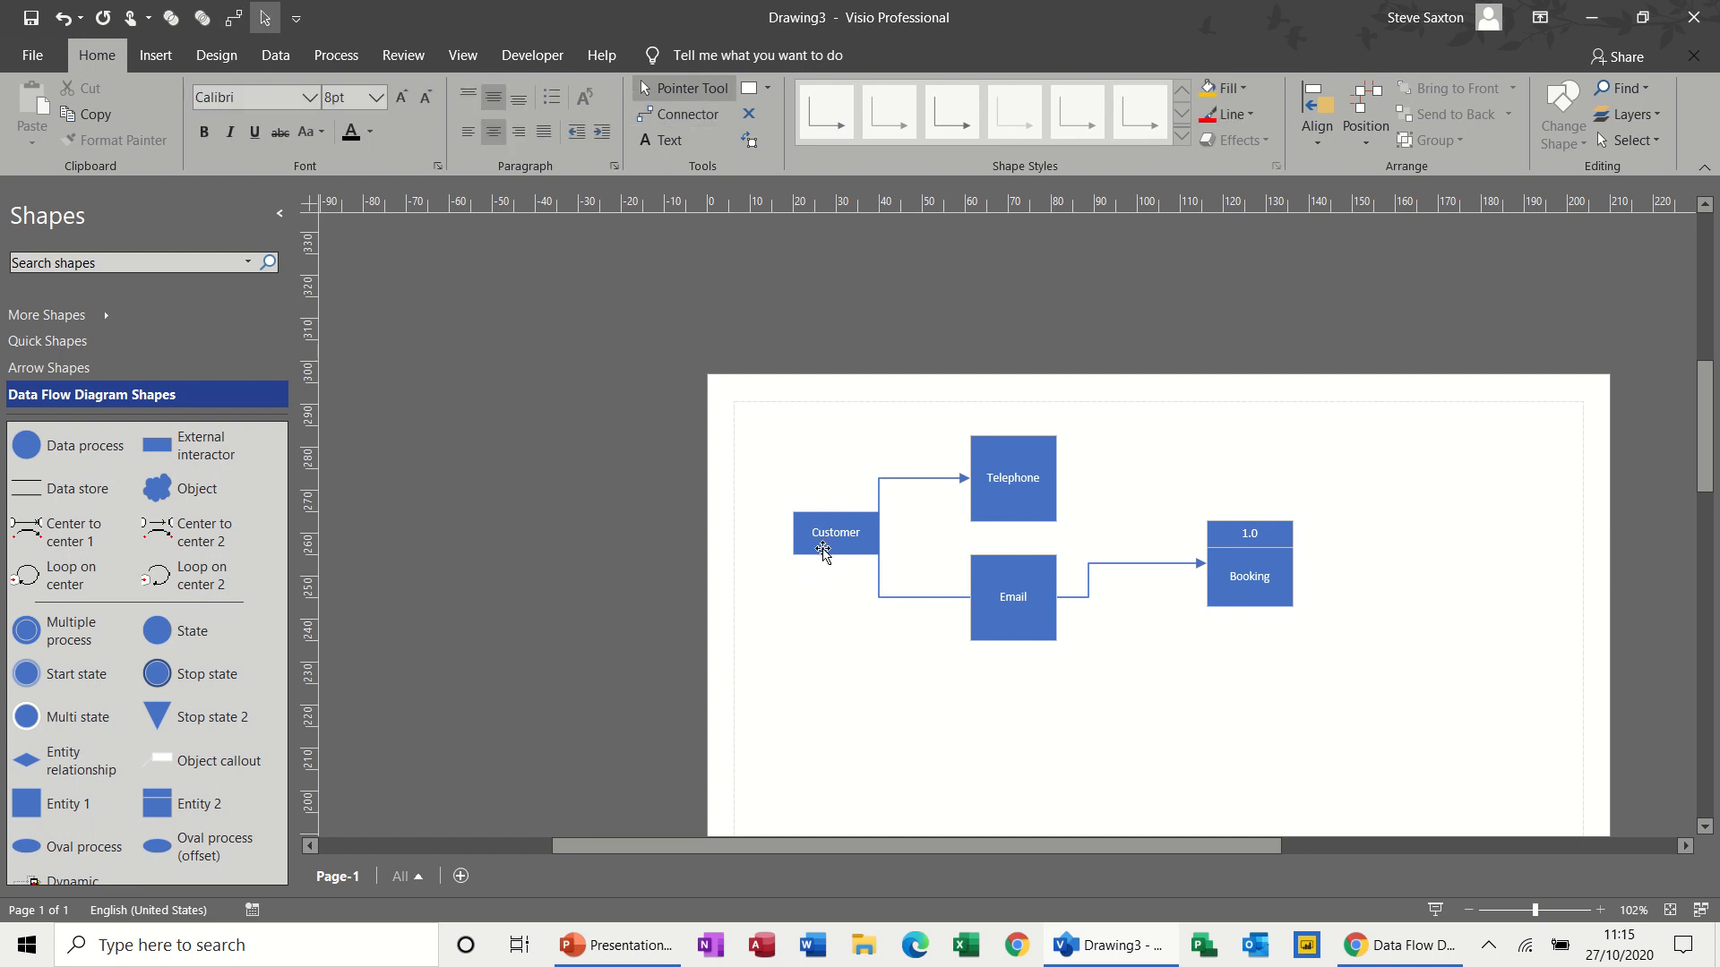
Move Customer slightly left and reattach the loose end of the Telephone connector to Customer's right side
{"action": "left_click_drag", "start_coordinate": [822, 551], "coordinate": [798, 552]}
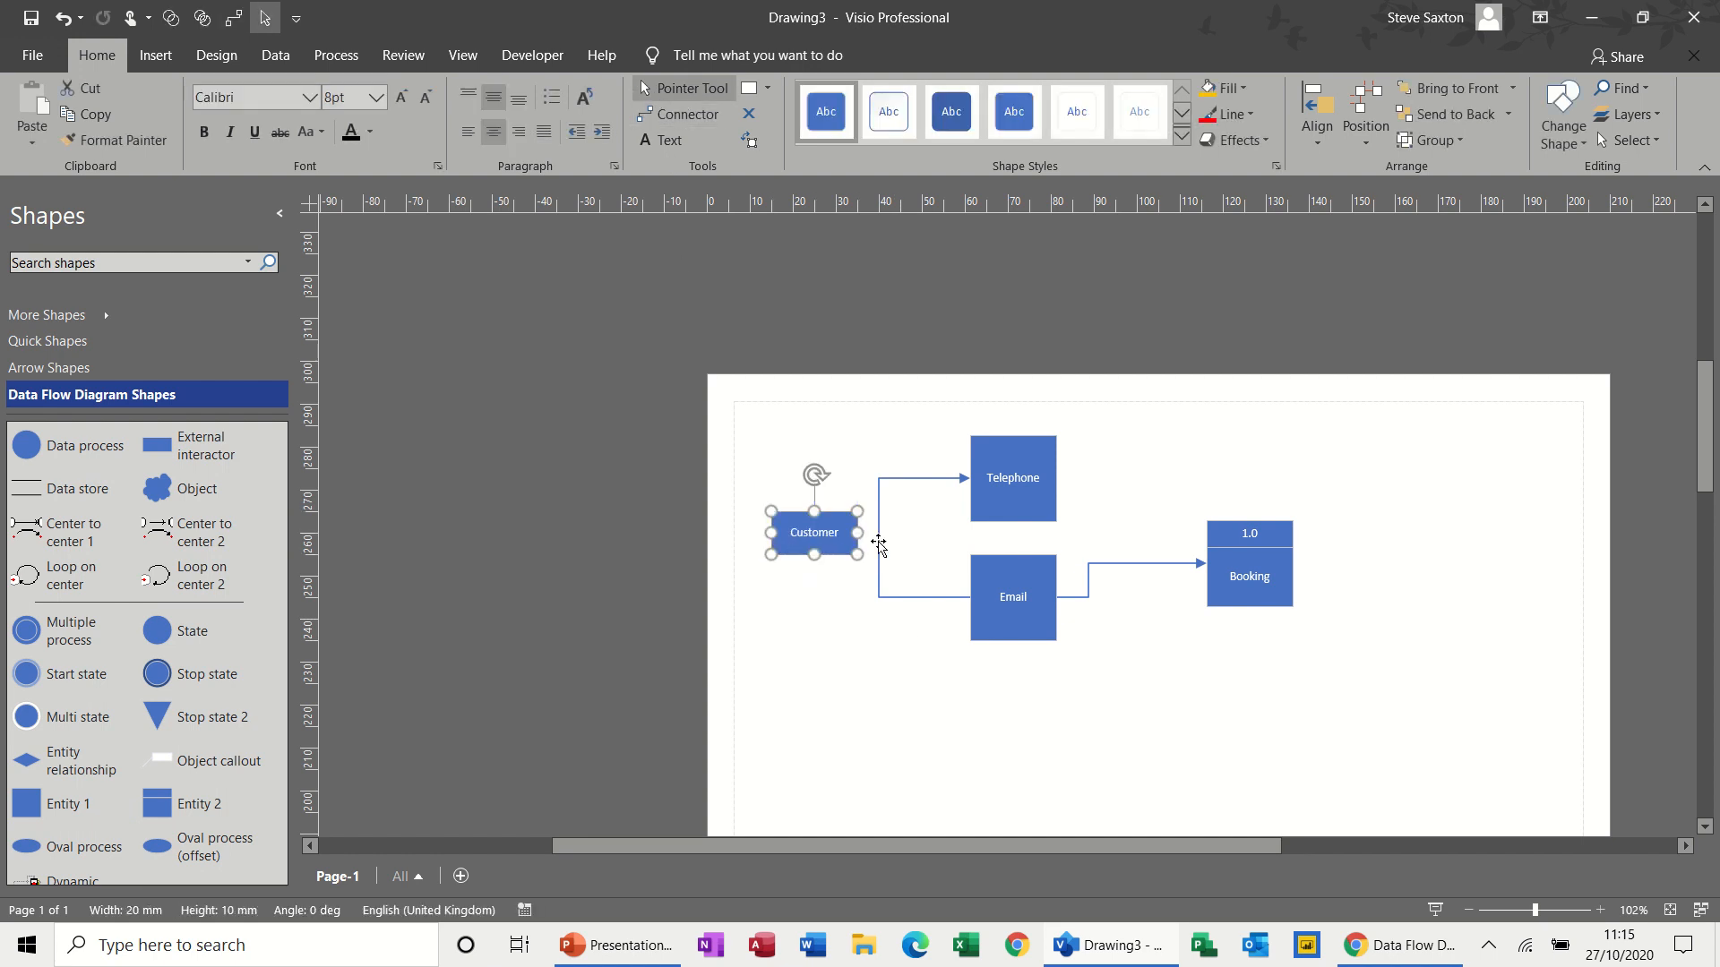
{"action": "left_click", "coordinate": [877, 543]}
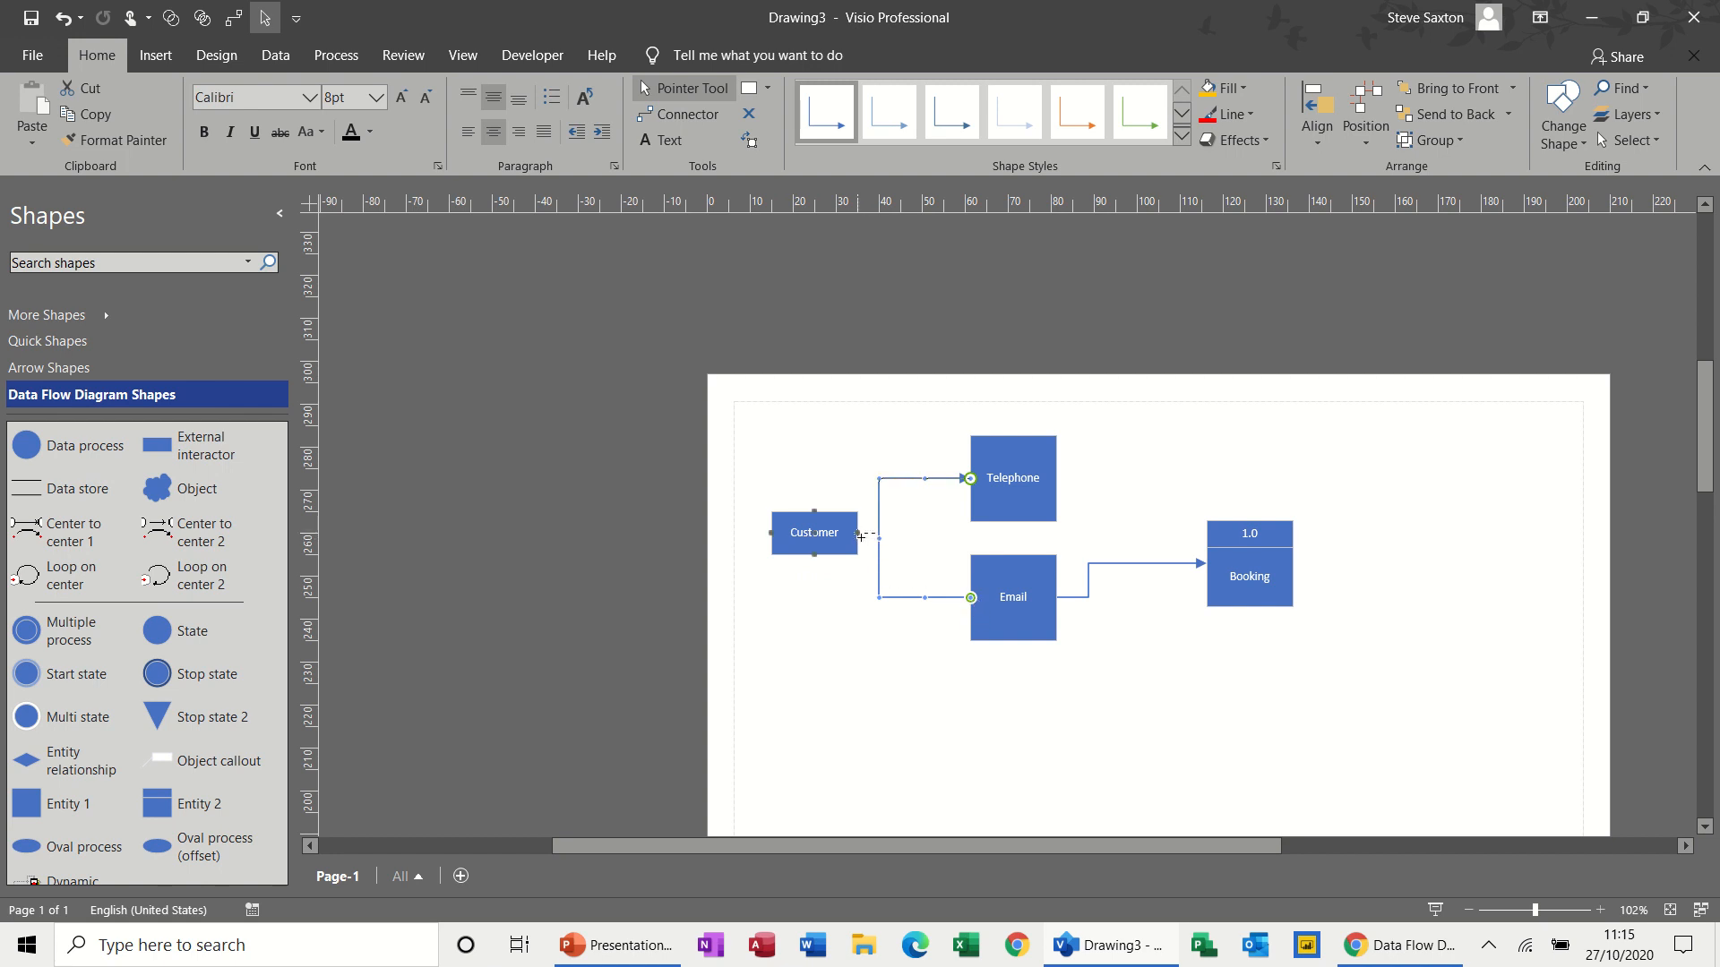
{"action": "left_click_drag", "start_coordinate": [860, 536], "coordinate": [860, 535]}
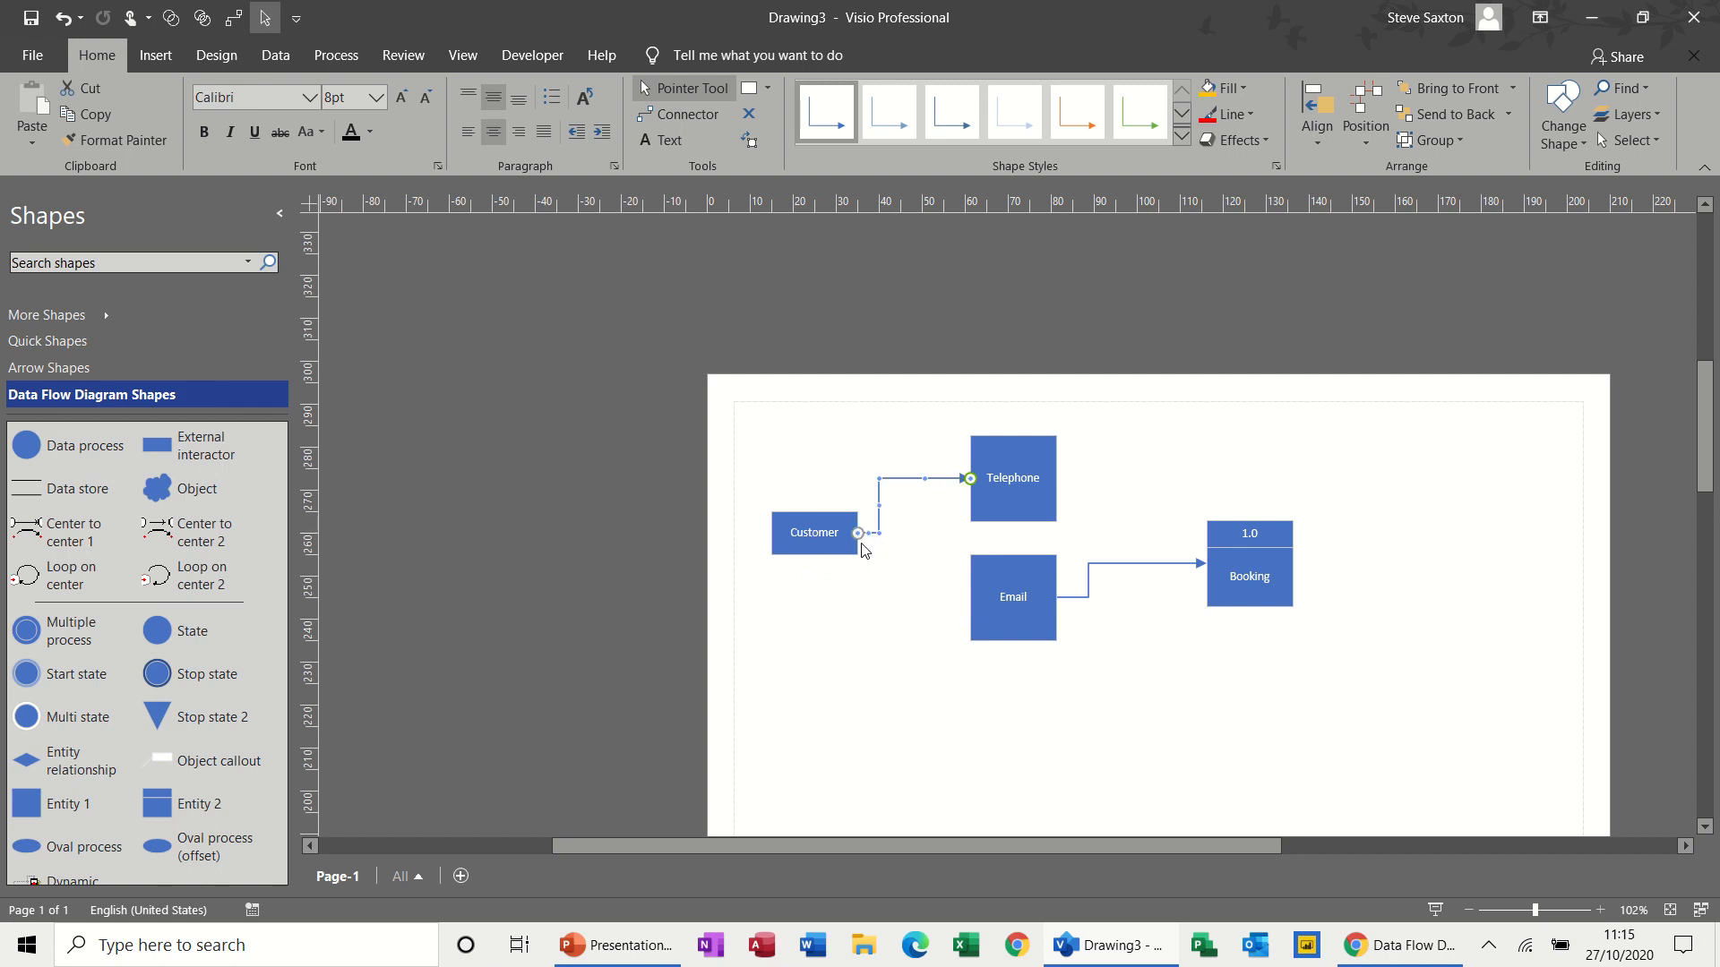
Connect the bottom of Customer to the left side of Email with a new connector
{"action": "left_click", "coordinate": [678, 115]}
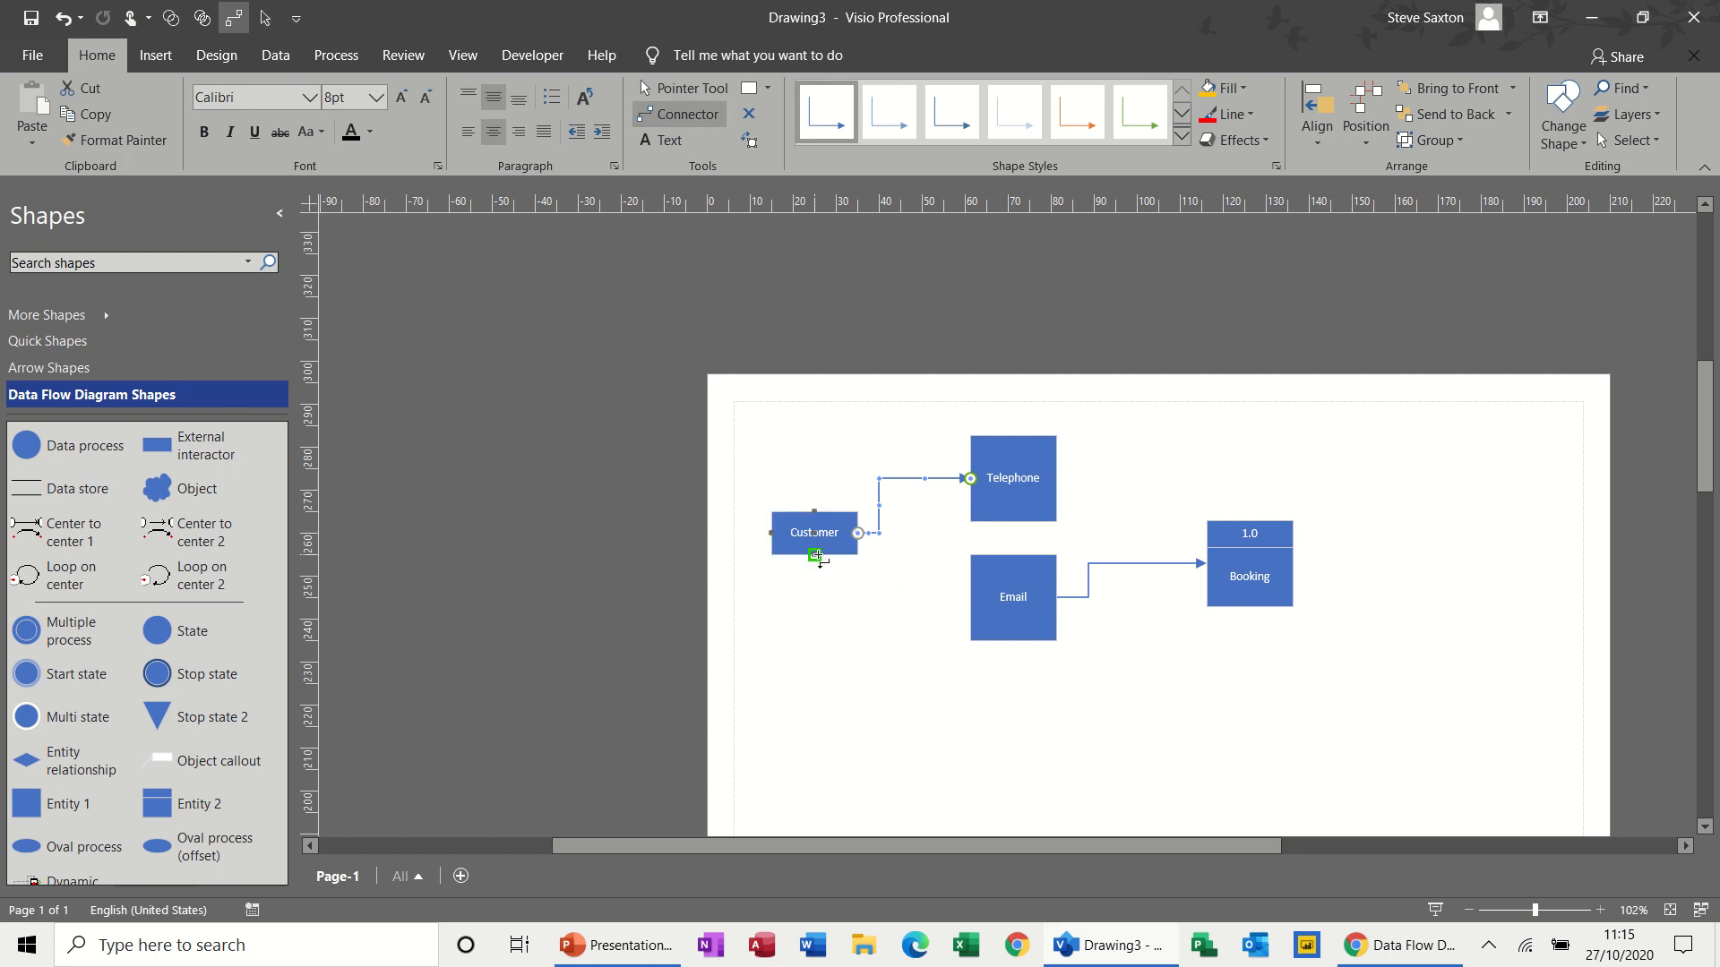
{"action": "left_click_drag", "start_coordinate": [968, 597], "coordinate": [968, 597]}
Connect Telephone's right side to the left of Booking's 1.0 header, and shift Booking left and slightly up
{"action": "left_click_drag", "start_coordinate": [1189, 555], "coordinate": [1207, 532]}
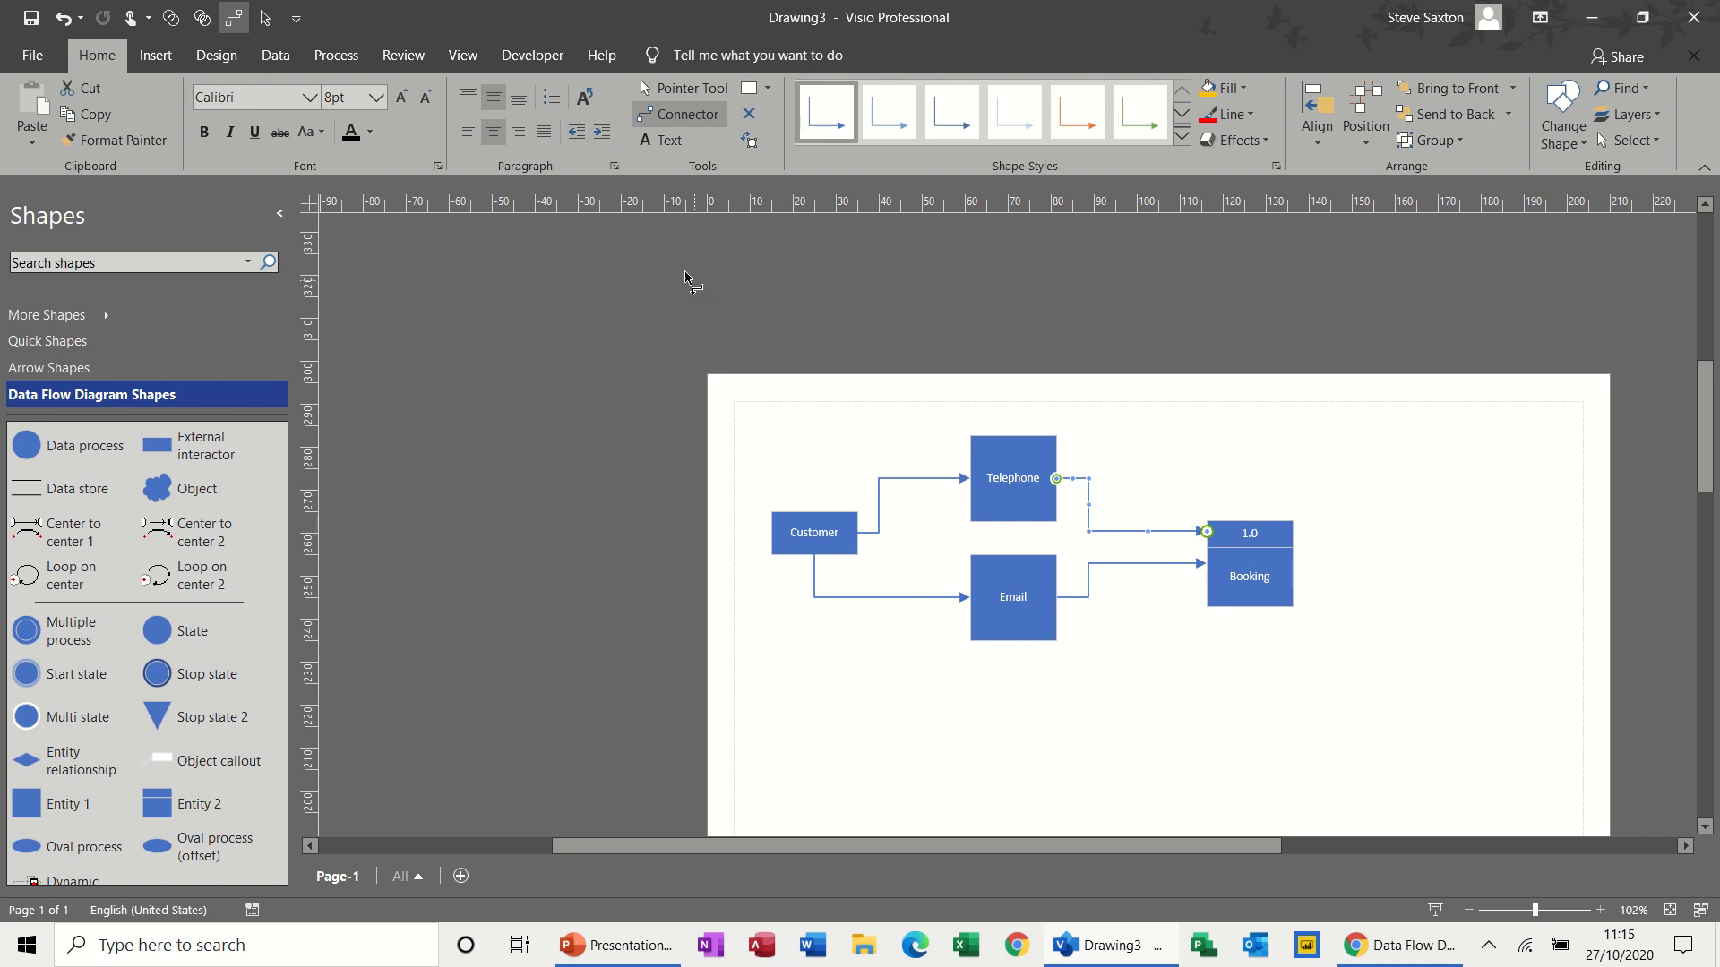
{"action": "left_click", "coordinate": [660, 91]}
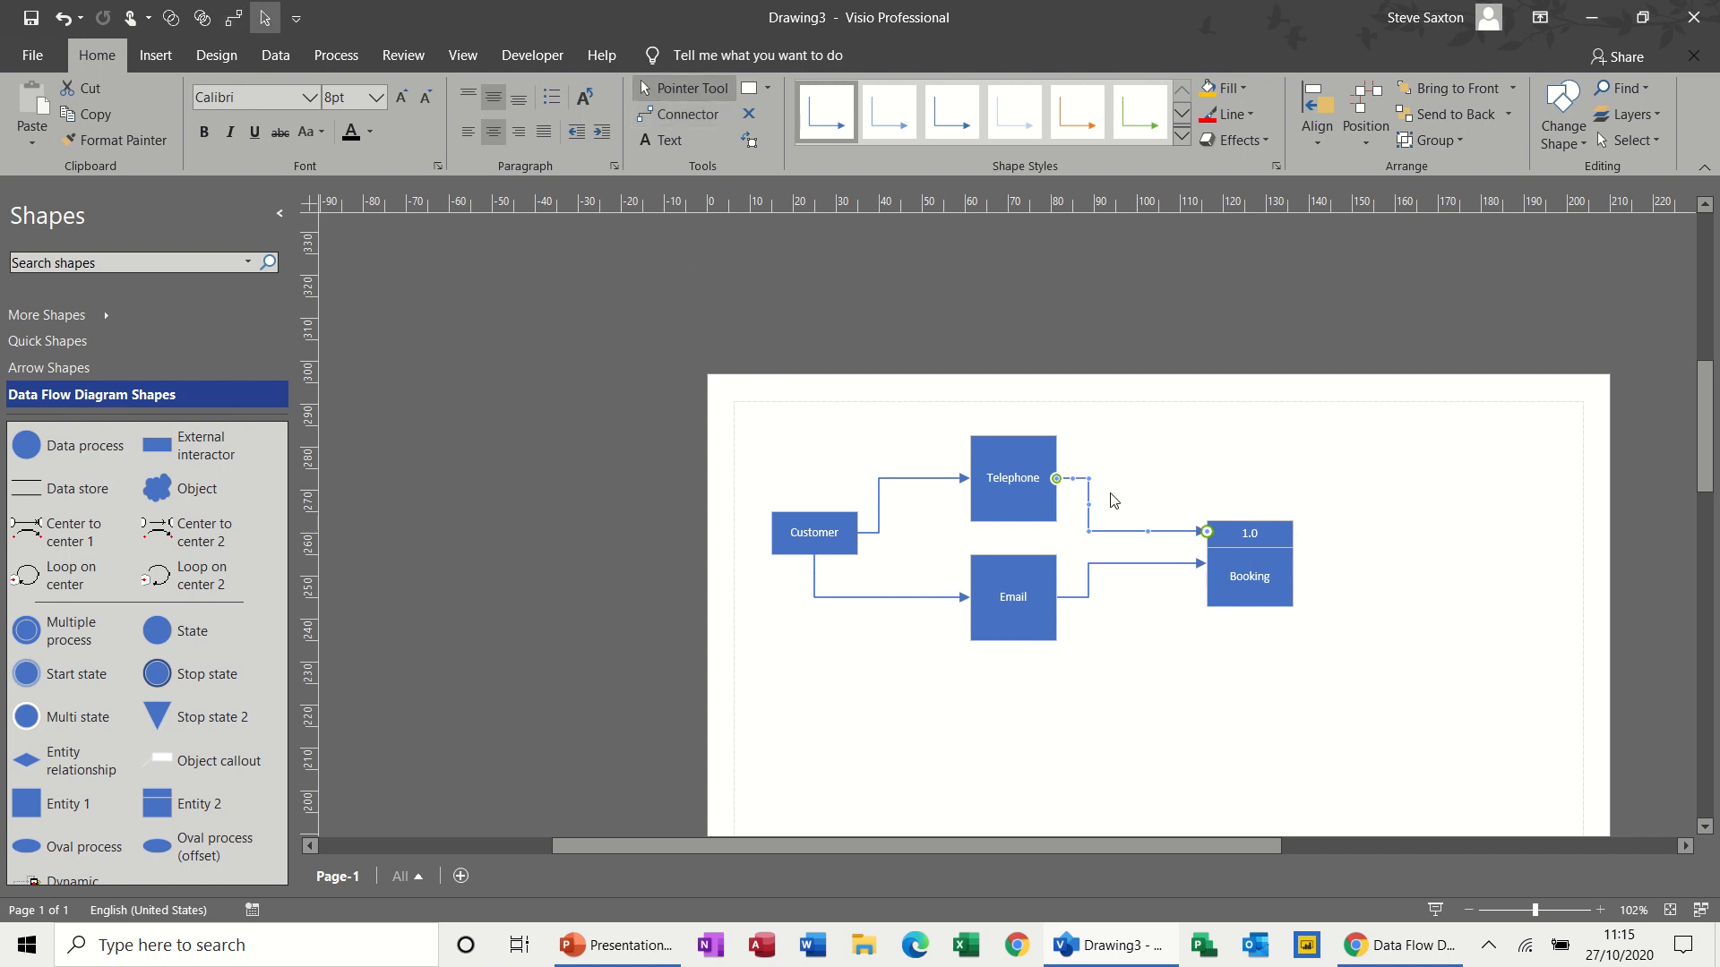
{"action": "left_click_drag", "start_coordinate": [1274, 583], "coordinate": [1224, 573]}
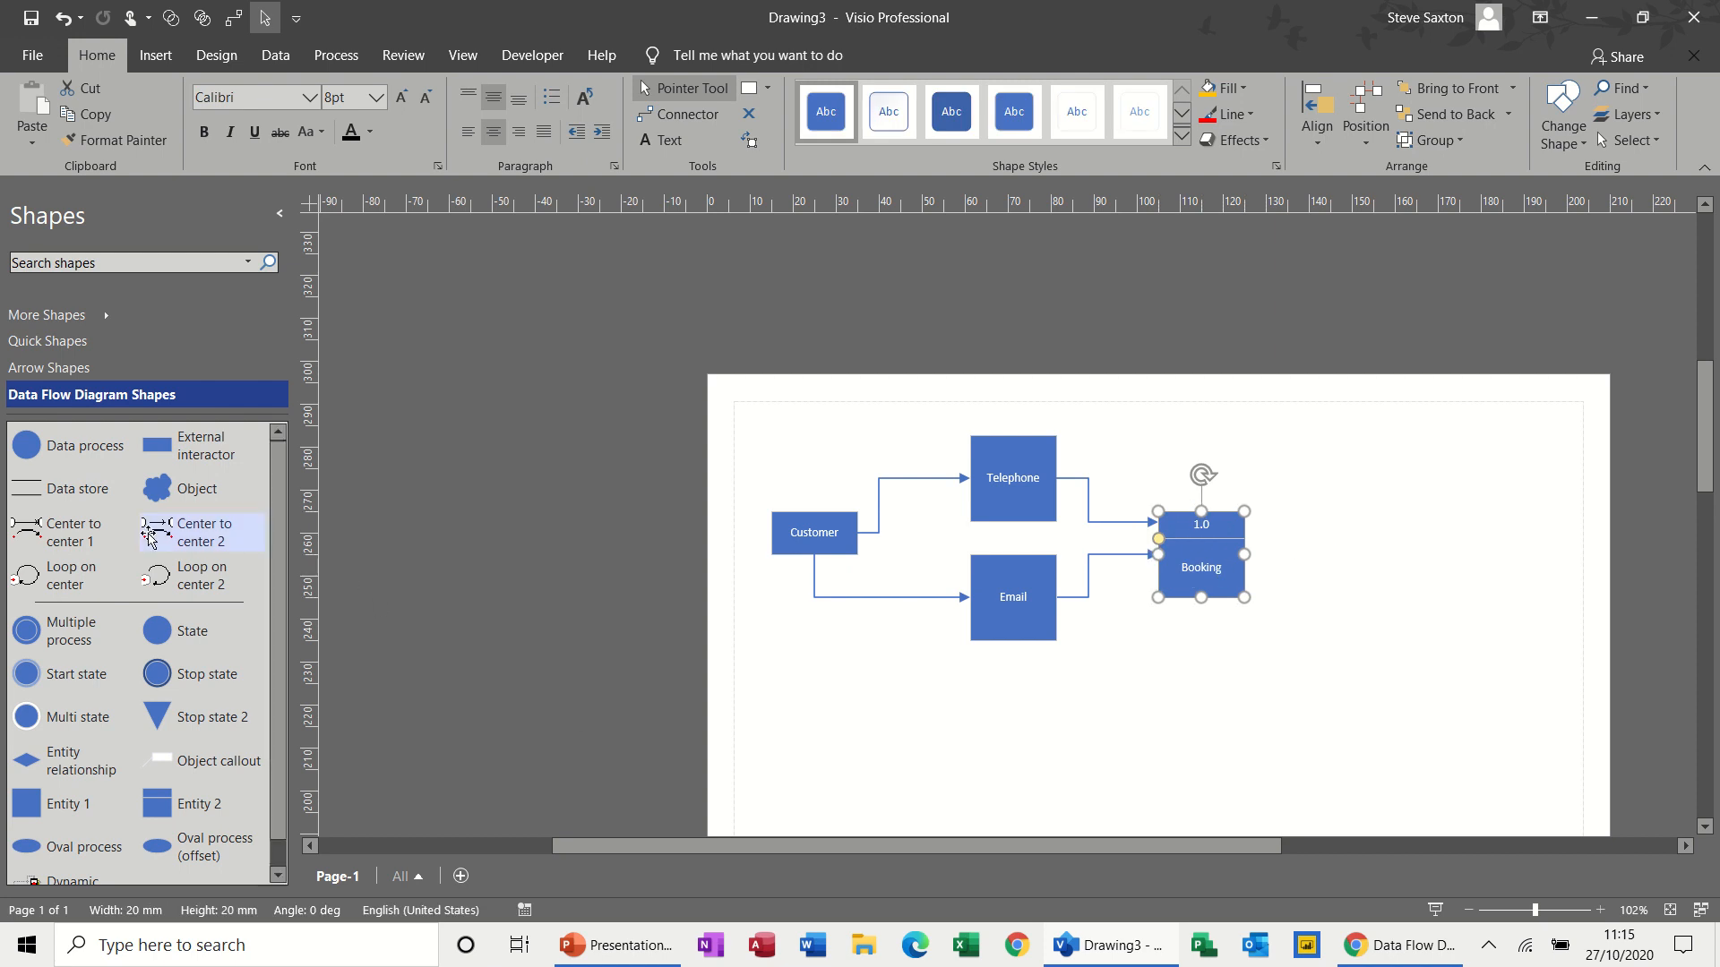
Place a Data store shape to the upper right of Booking and label it "Database"
{"action": "left_click_drag", "start_coordinate": [132, 493], "coordinate": [1398, 478]}
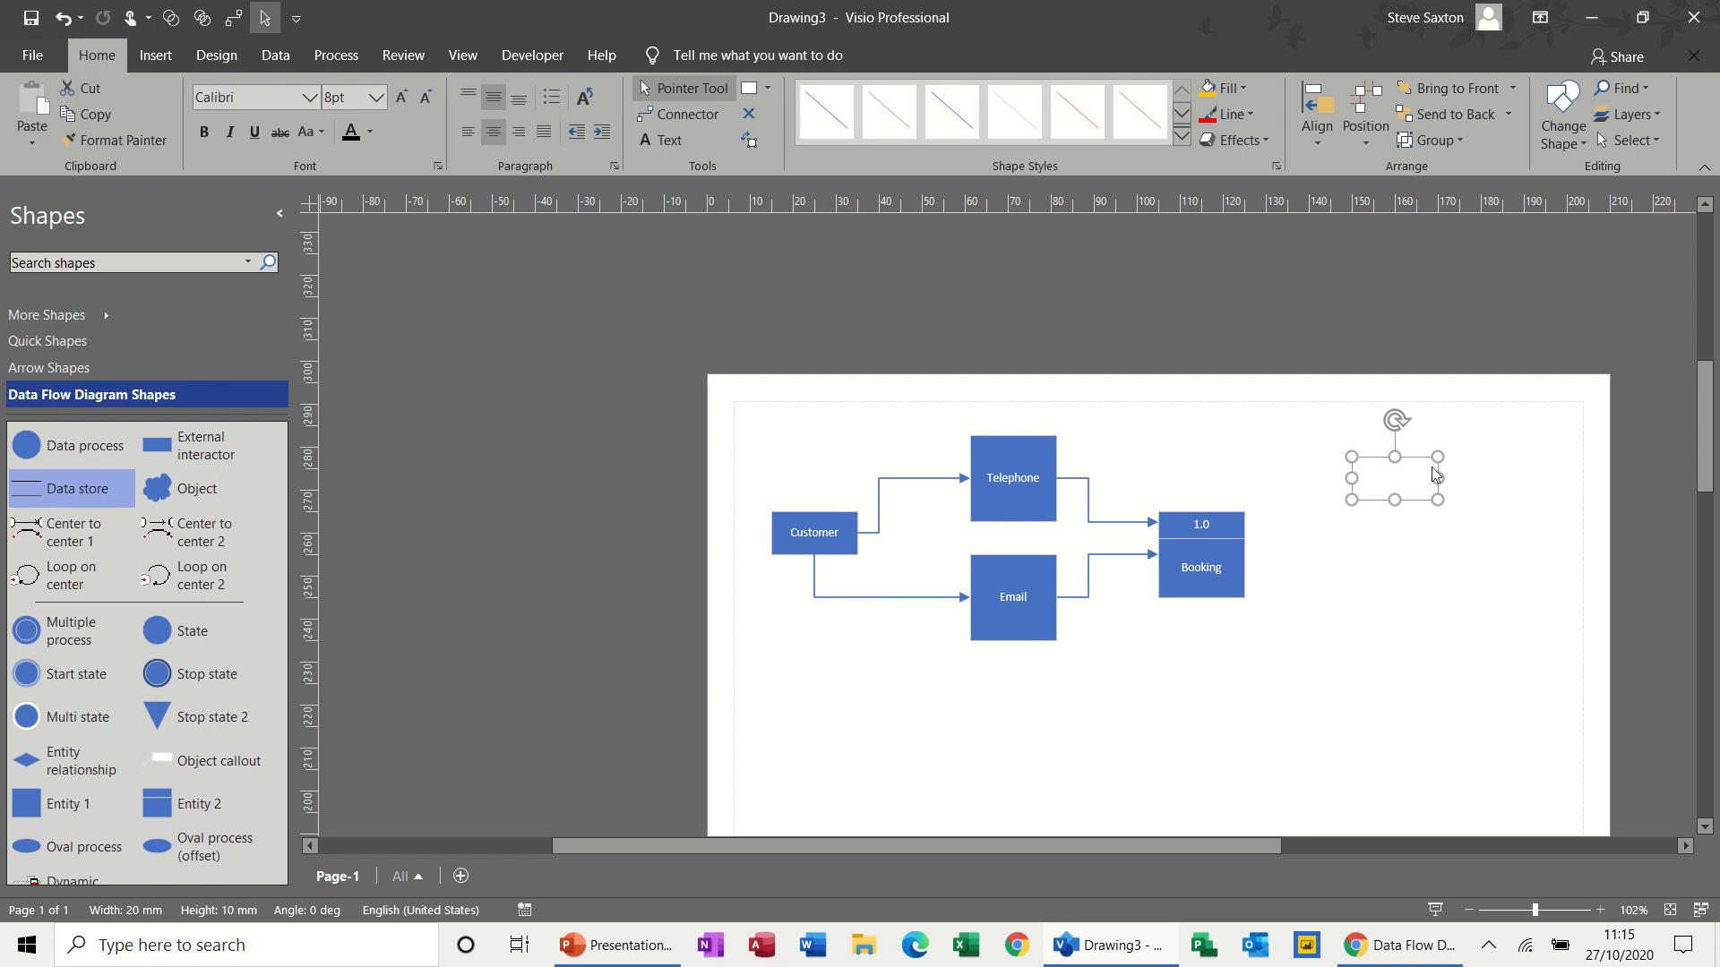
{"action": "type", "text": "Dat"}
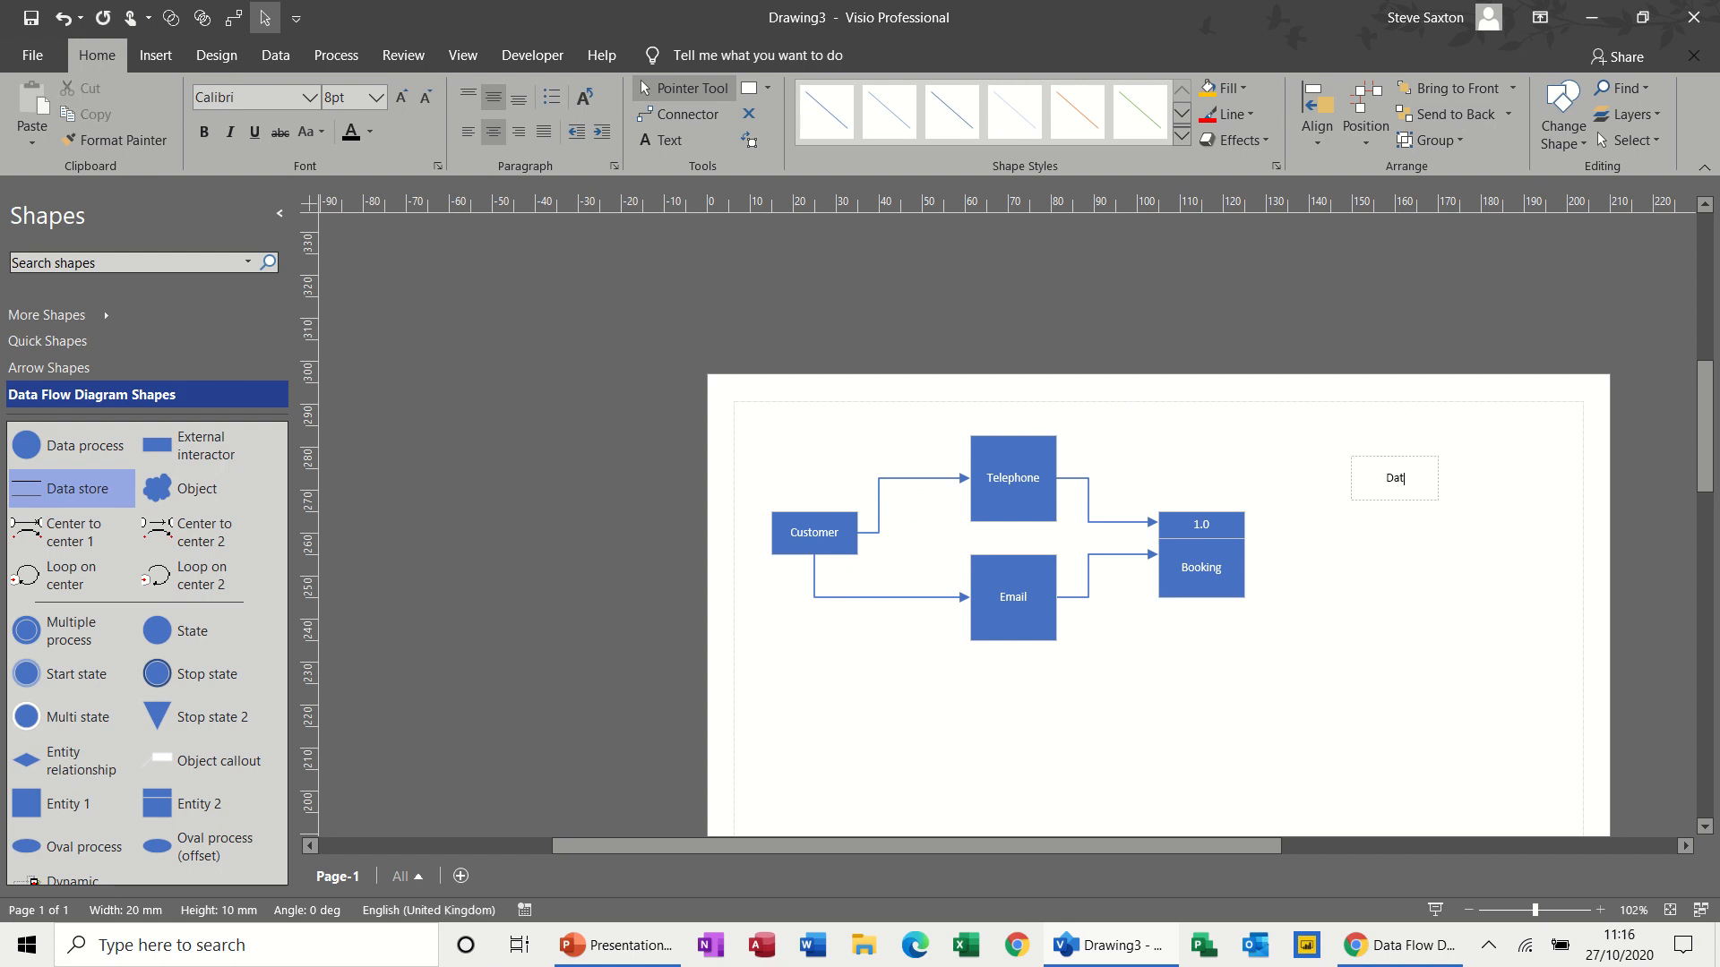
{"action": "type", "text": "abase"}
{"action": "left_click", "coordinate": [1423, 547]}
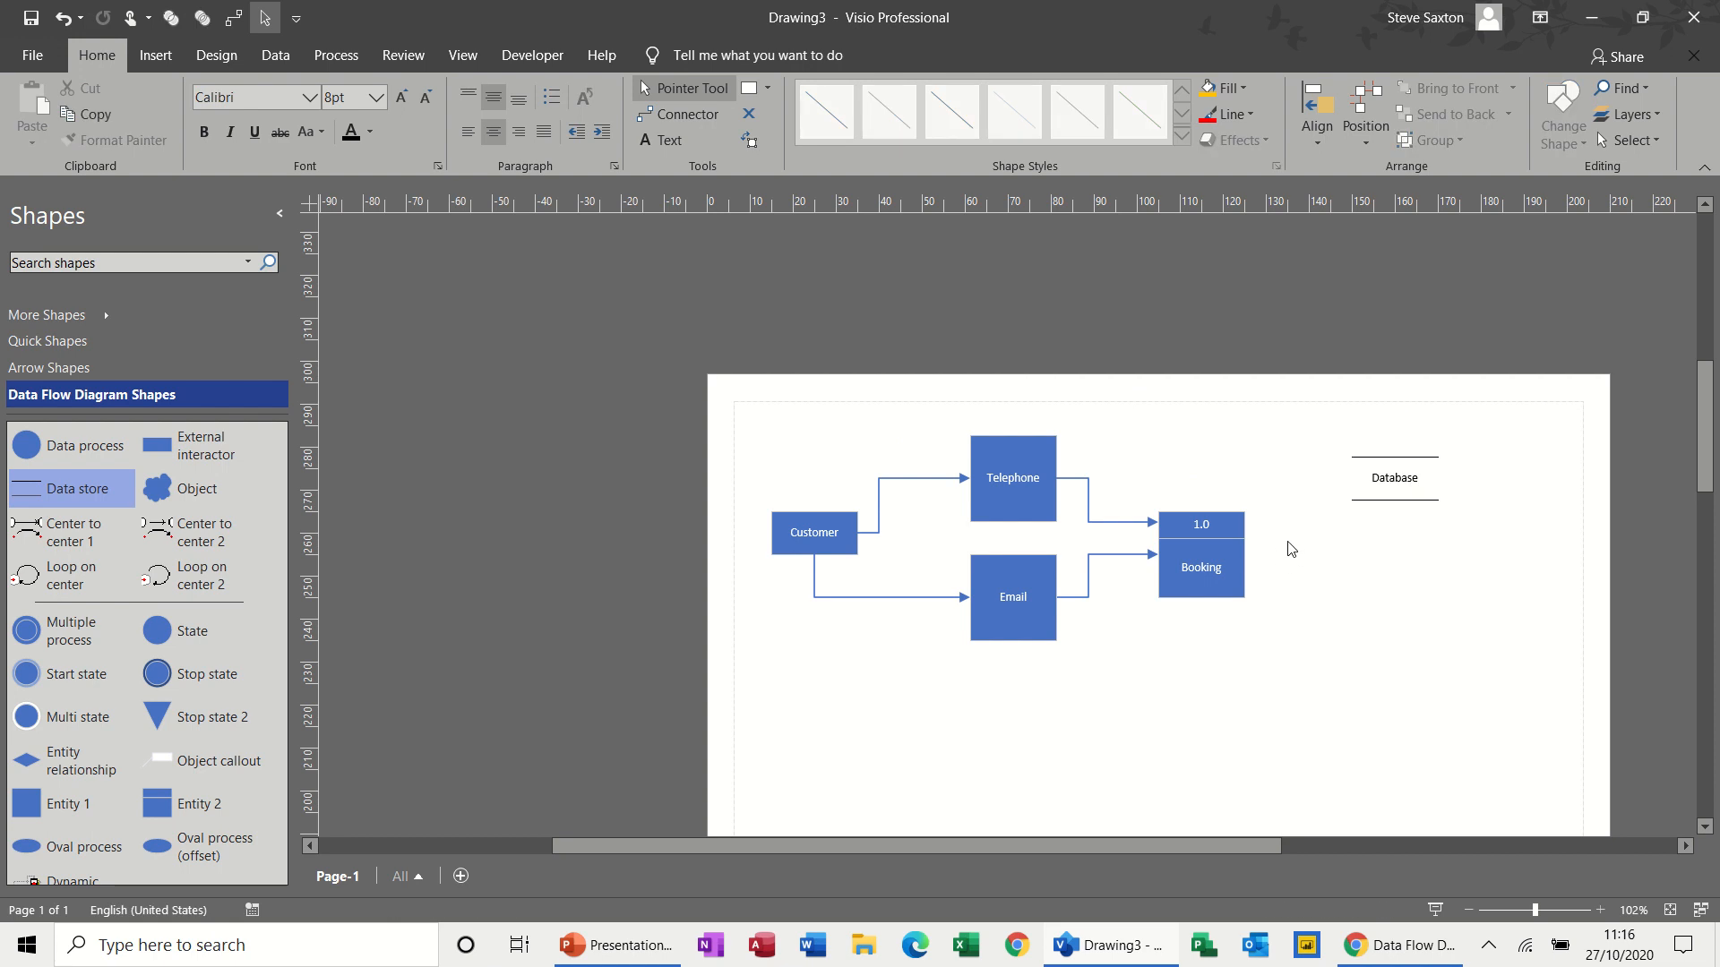
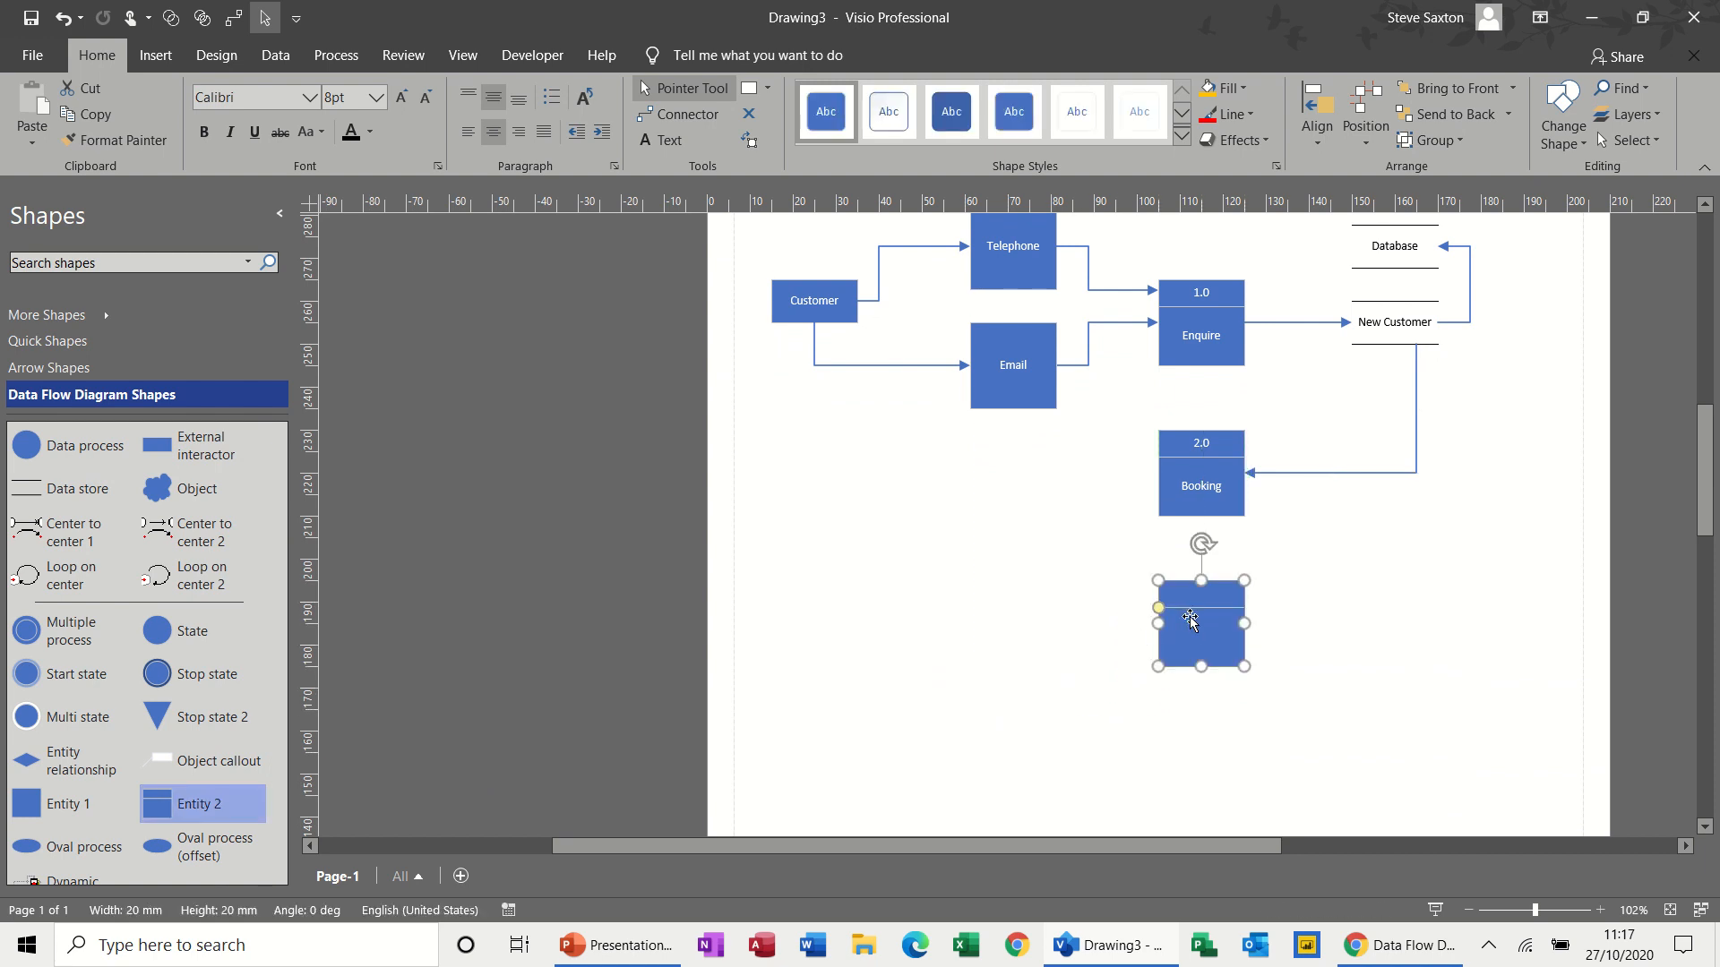
Number the blank Entity 2 shape below Booking "3.0" and label its body "Confirmation of Booking"
{"action": "left_click", "coordinate": [1194, 599]}
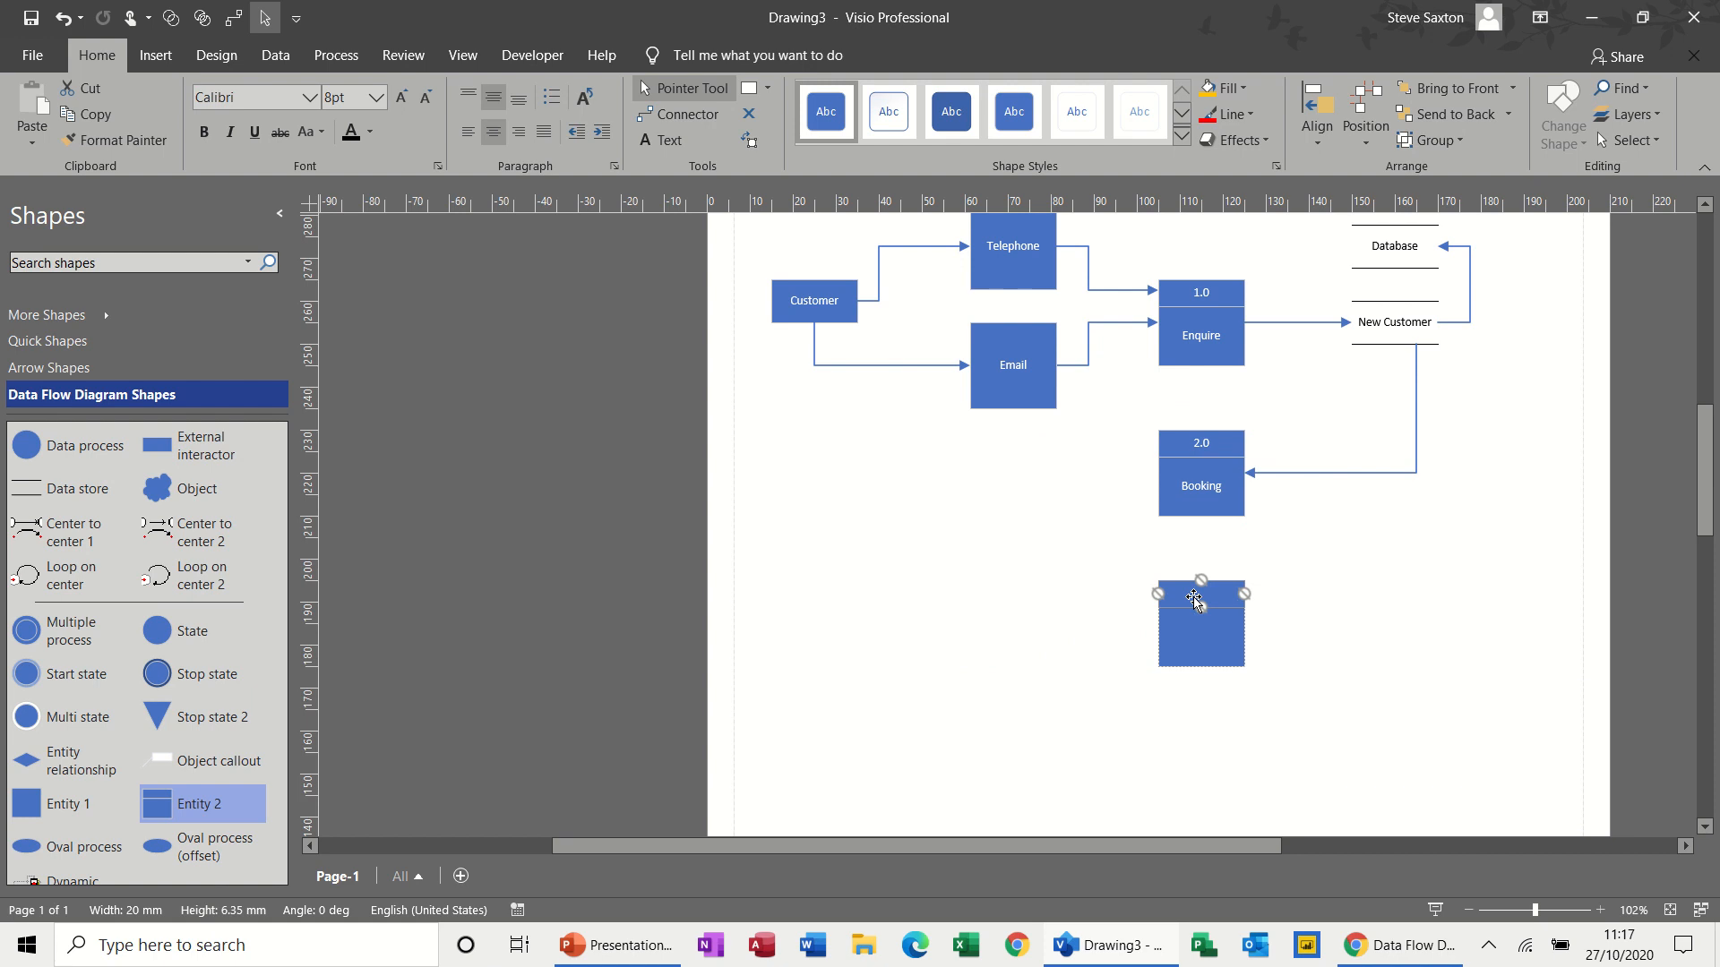
{"action": "type", "text": "3"}
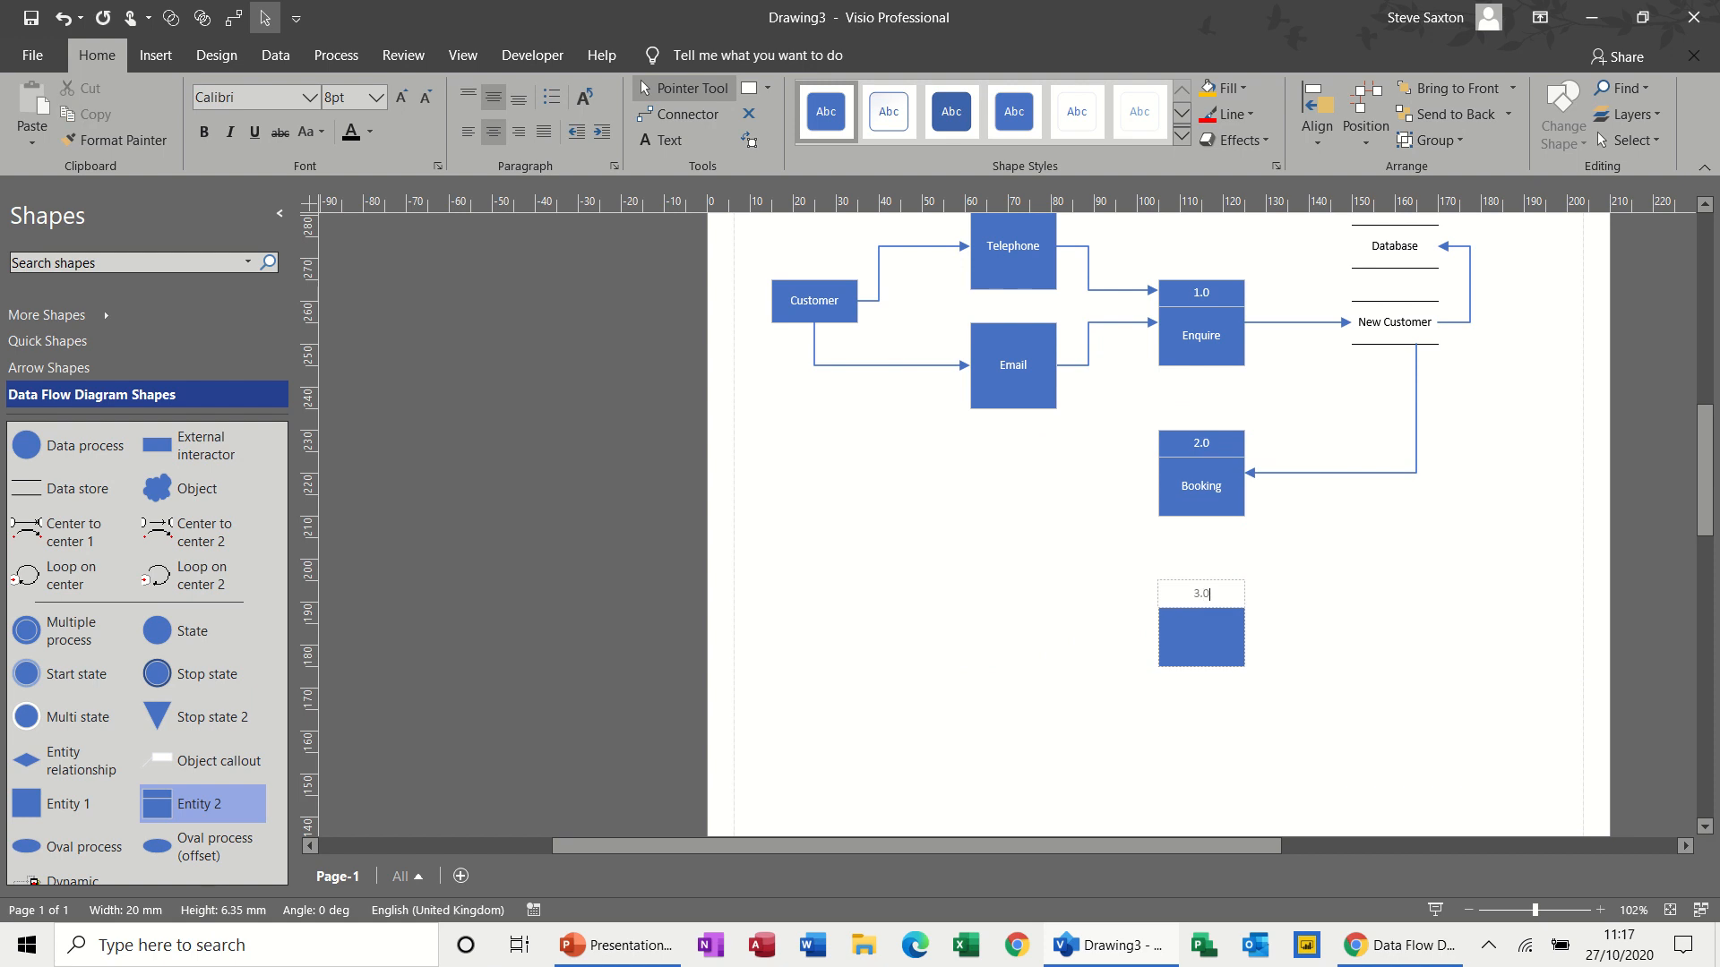
{"action": "type", "text": ".0"}
{"action": "left_click", "coordinate": [1206, 635]}
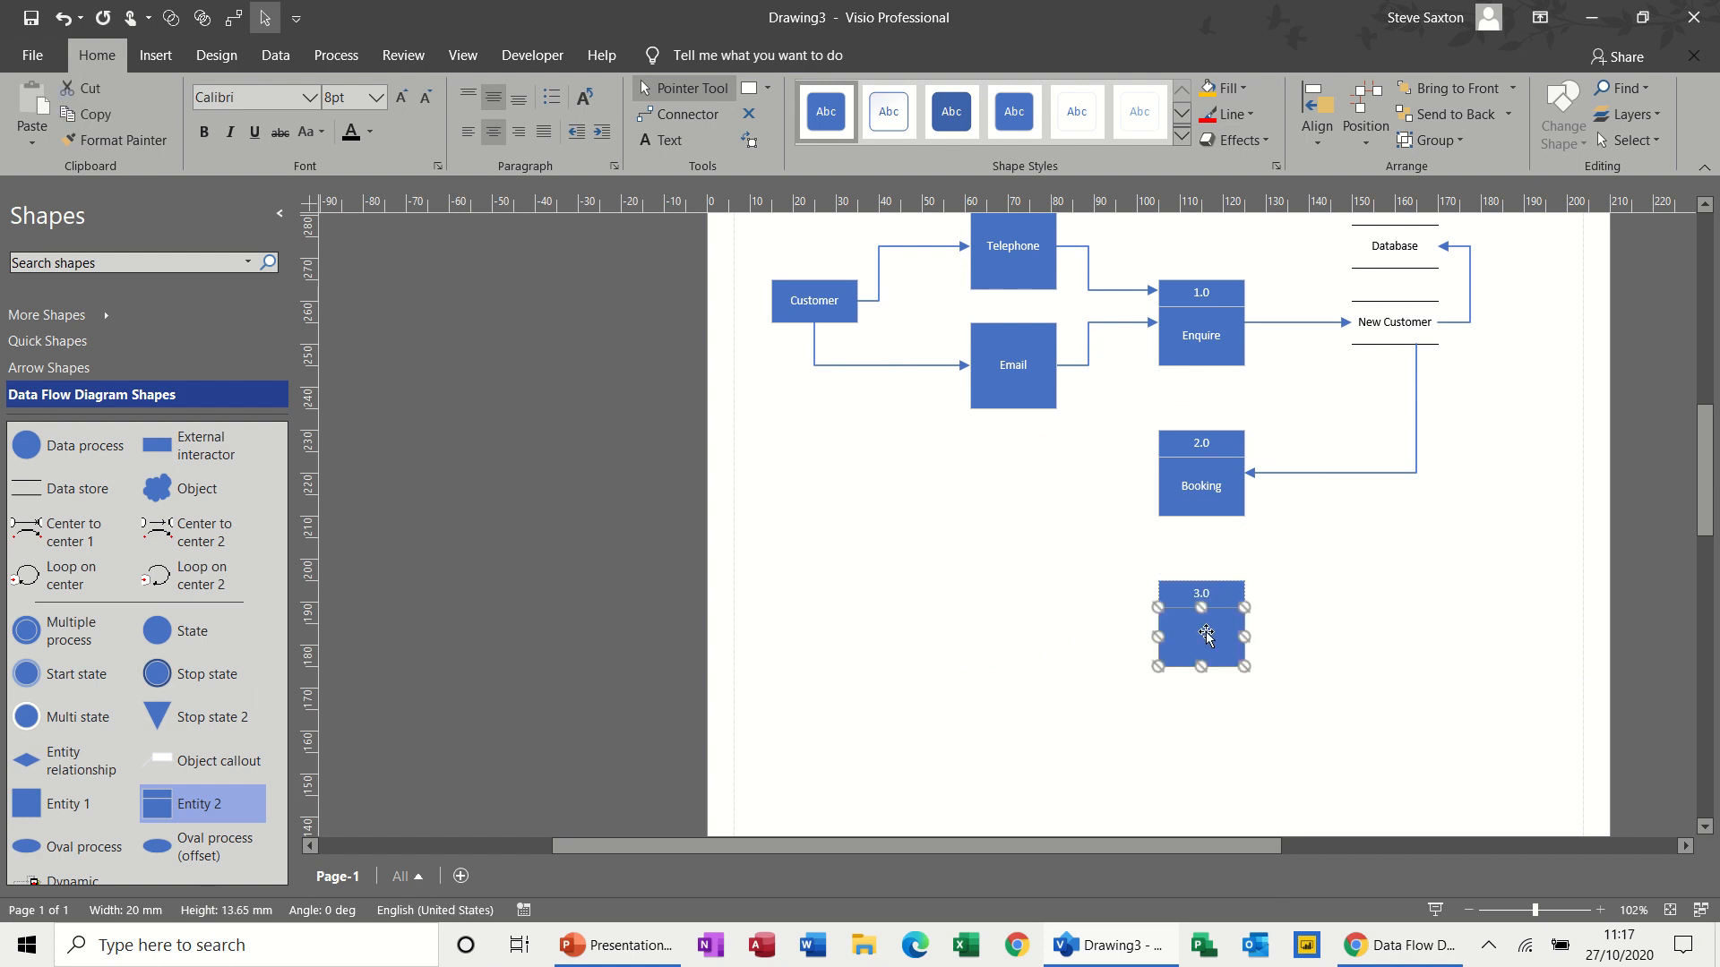
{"action": "type", "text": "Confirm"}
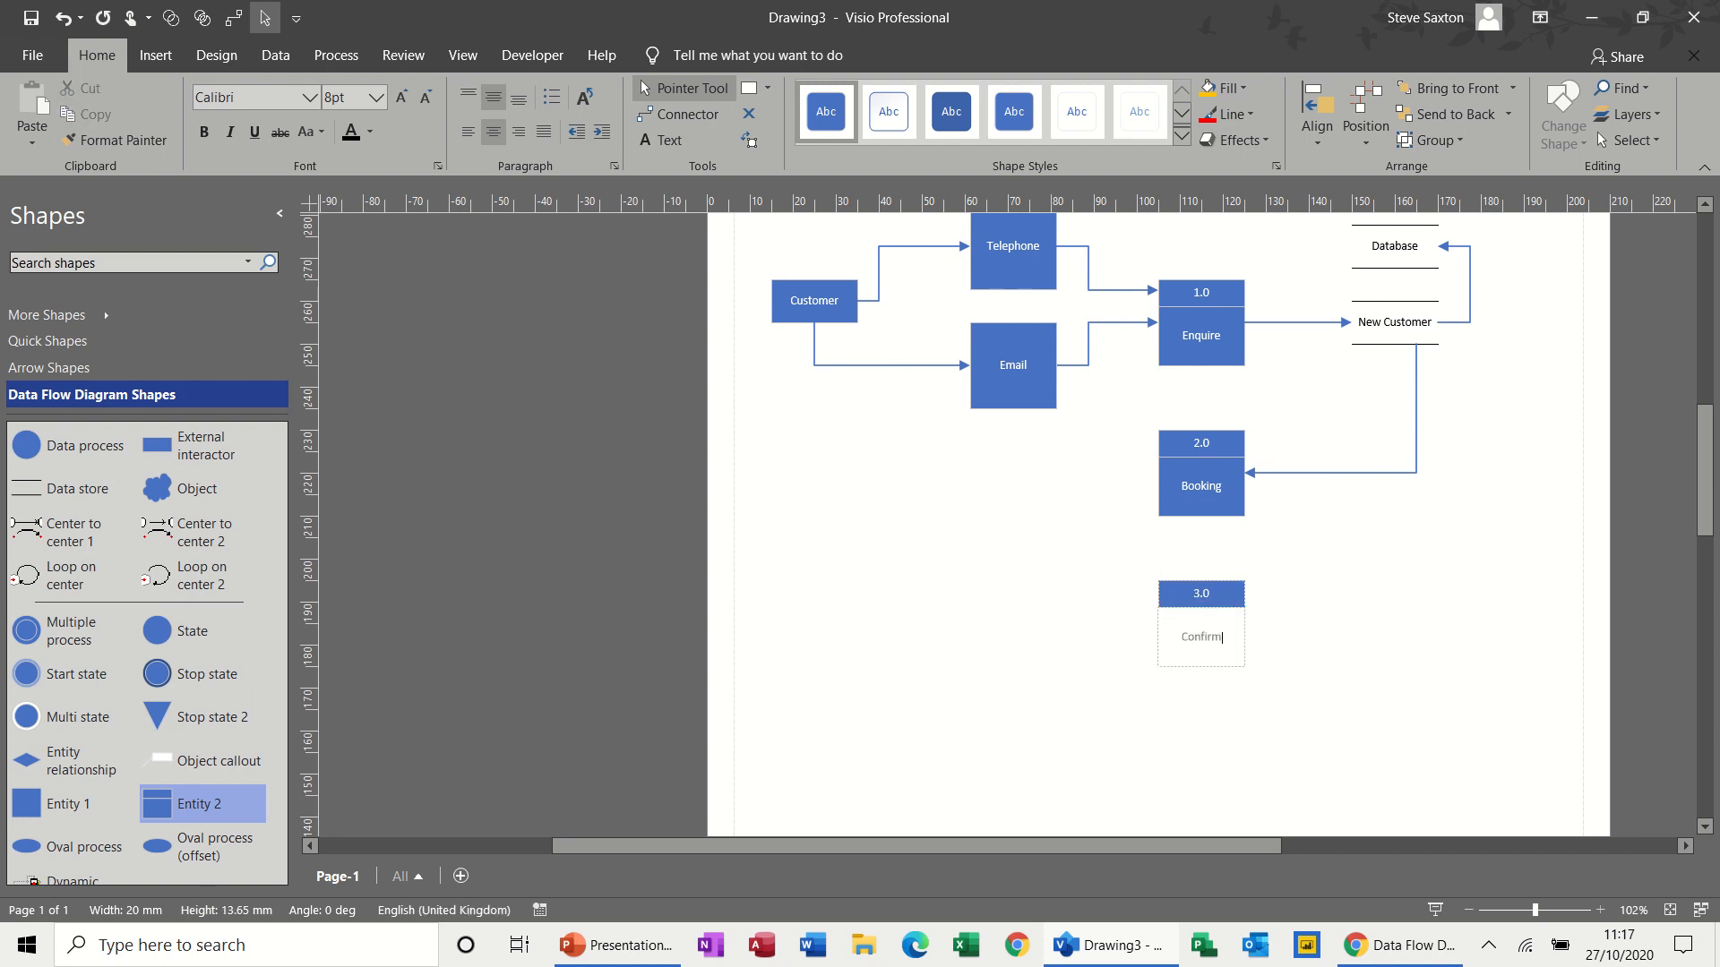
{"action": "type", "text": "ation of Booking"}
{"action": "left_click", "coordinate": [1255, 685]}
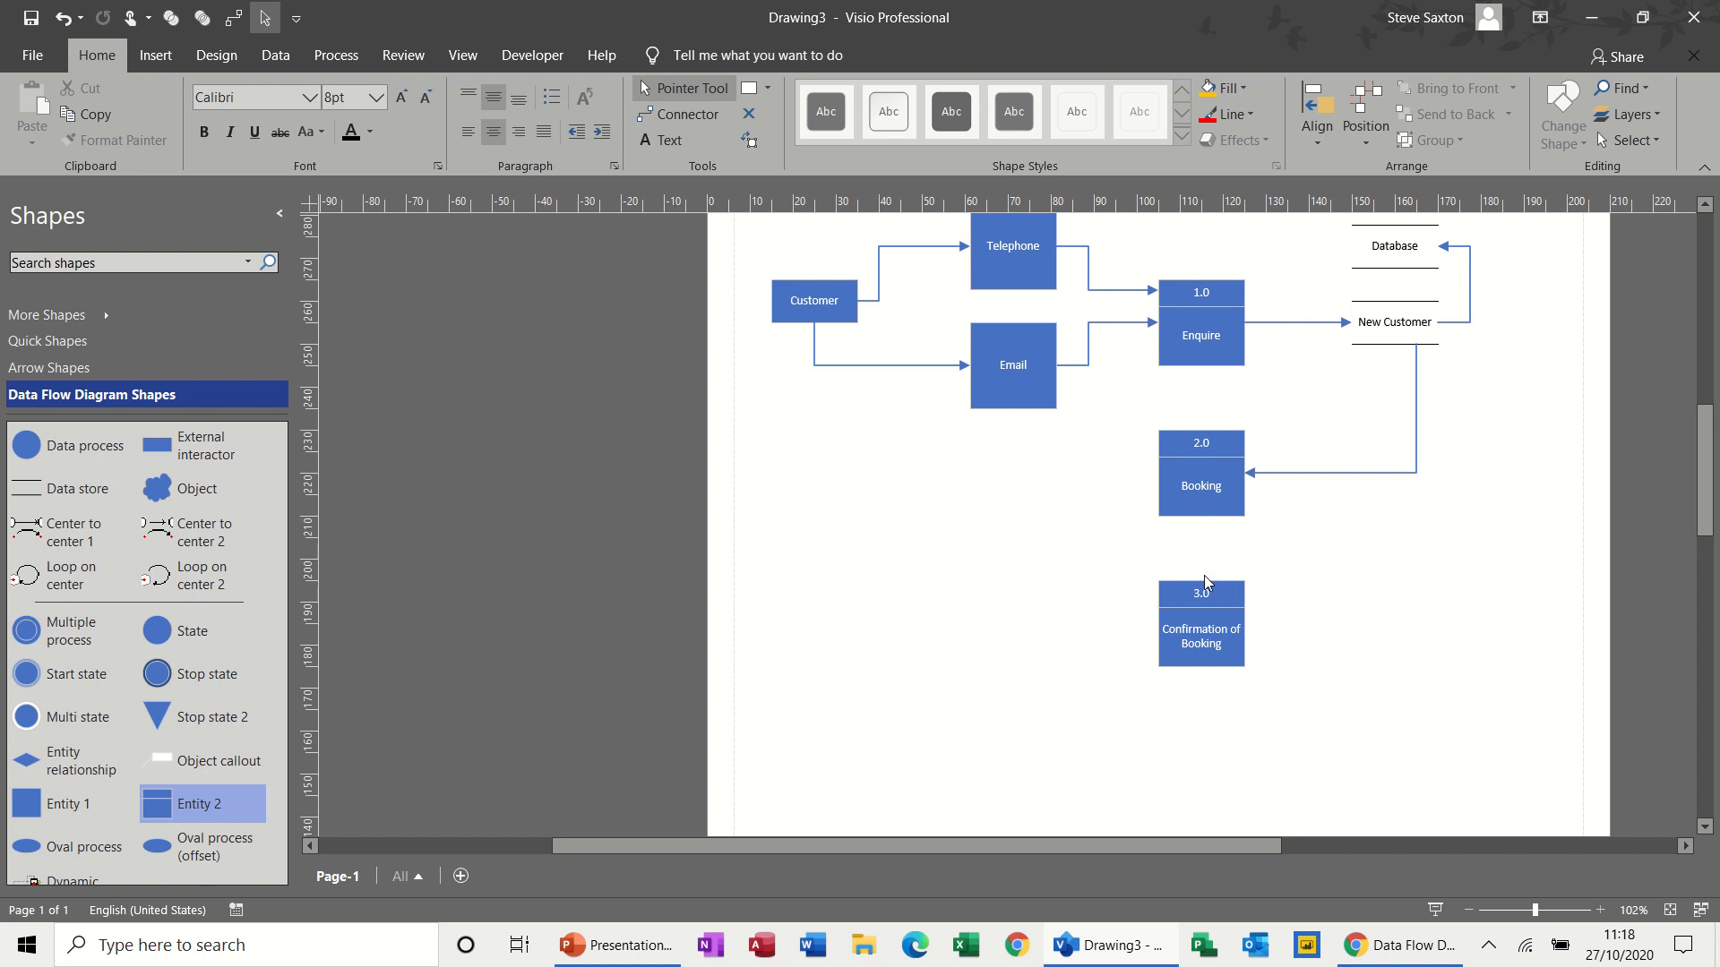
Connect the bottom of Booking to the top of Confirmation of Booking, and Database's left side to Confirmation of Booking's right side
{"action": "left_click", "coordinate": [686, 114]}
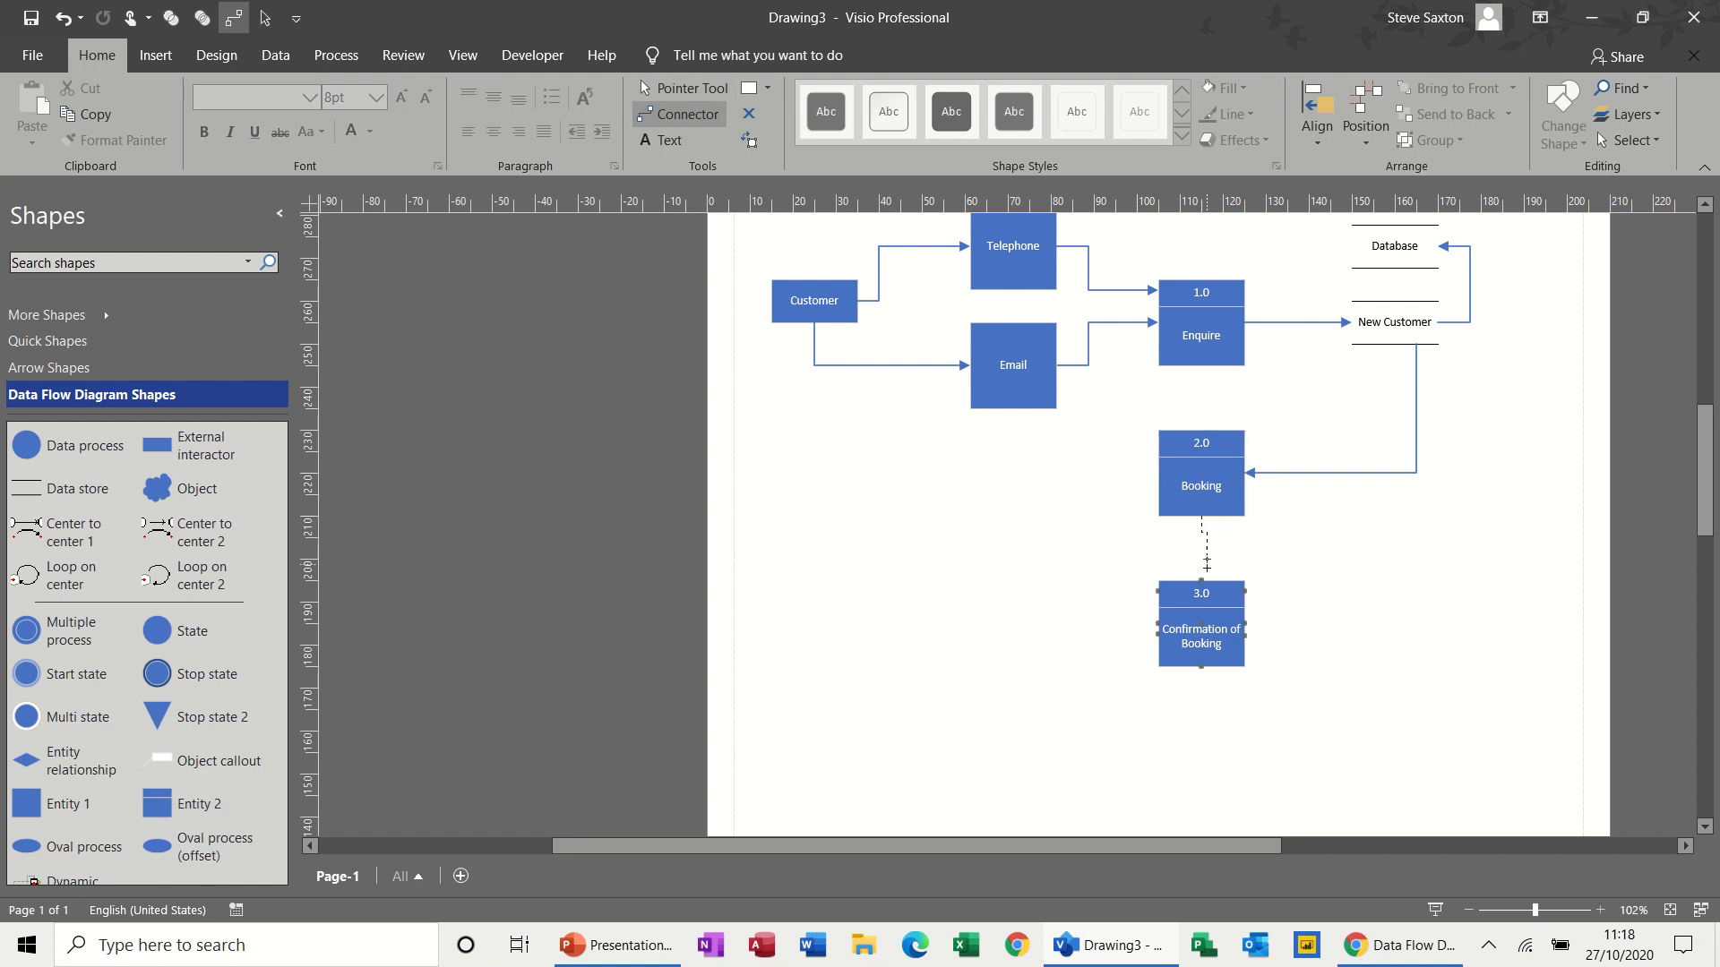
{"action": "left_click_drag", "start_coordinate": [1206, 563], "coordinate": [1201, 581]}
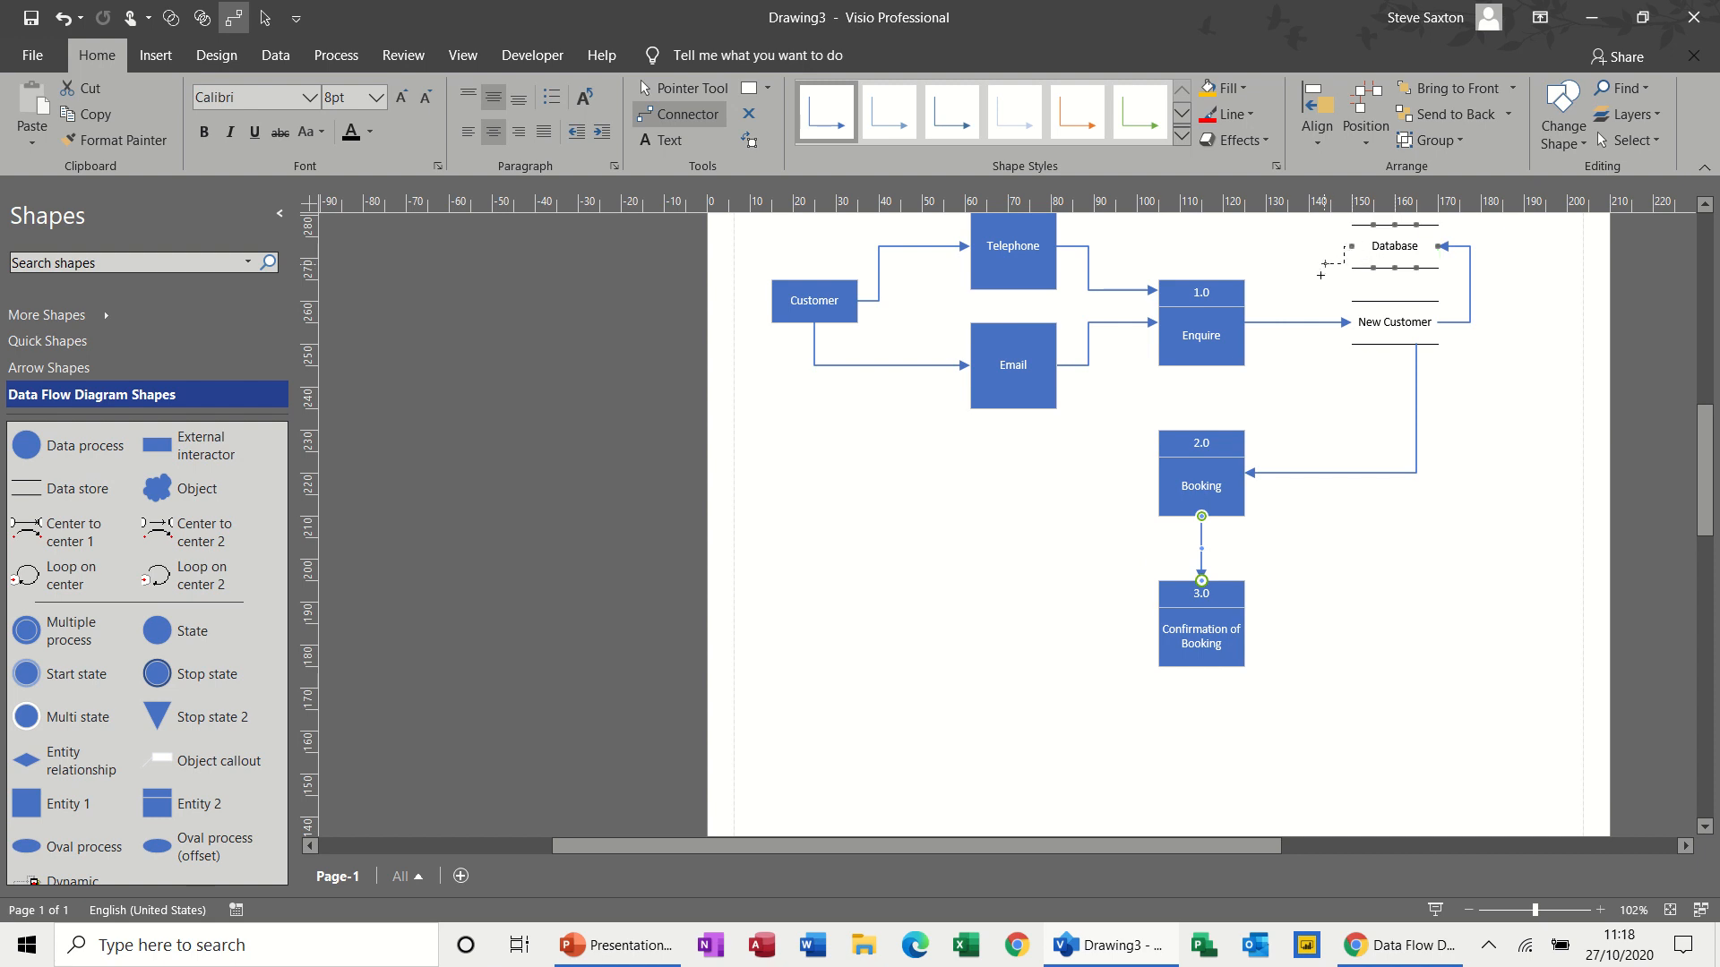
{"action": "left_click_drag", "start_coordinate": [1296, 626], "coordinate": [1245, 624]}
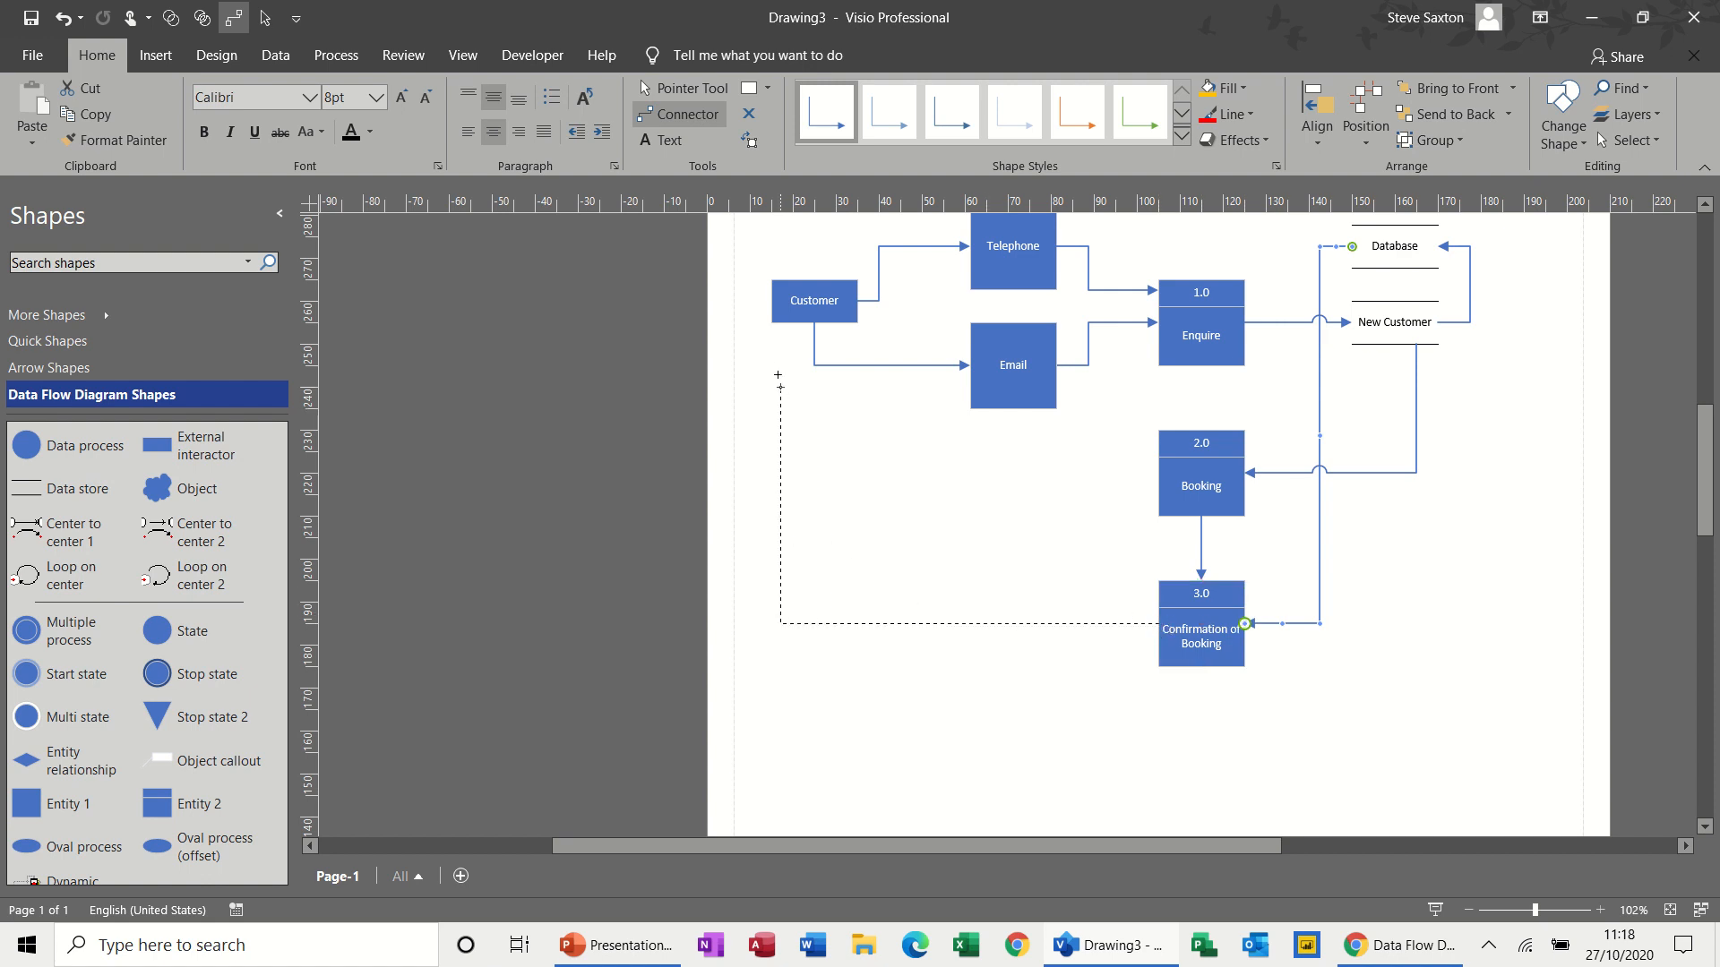
Connect the left side of Confirmation of Booking back to the left side of Customer
{"action": "left_click_drag", "start_coordinate": [780, 387], "coordinate": [772, 301]}
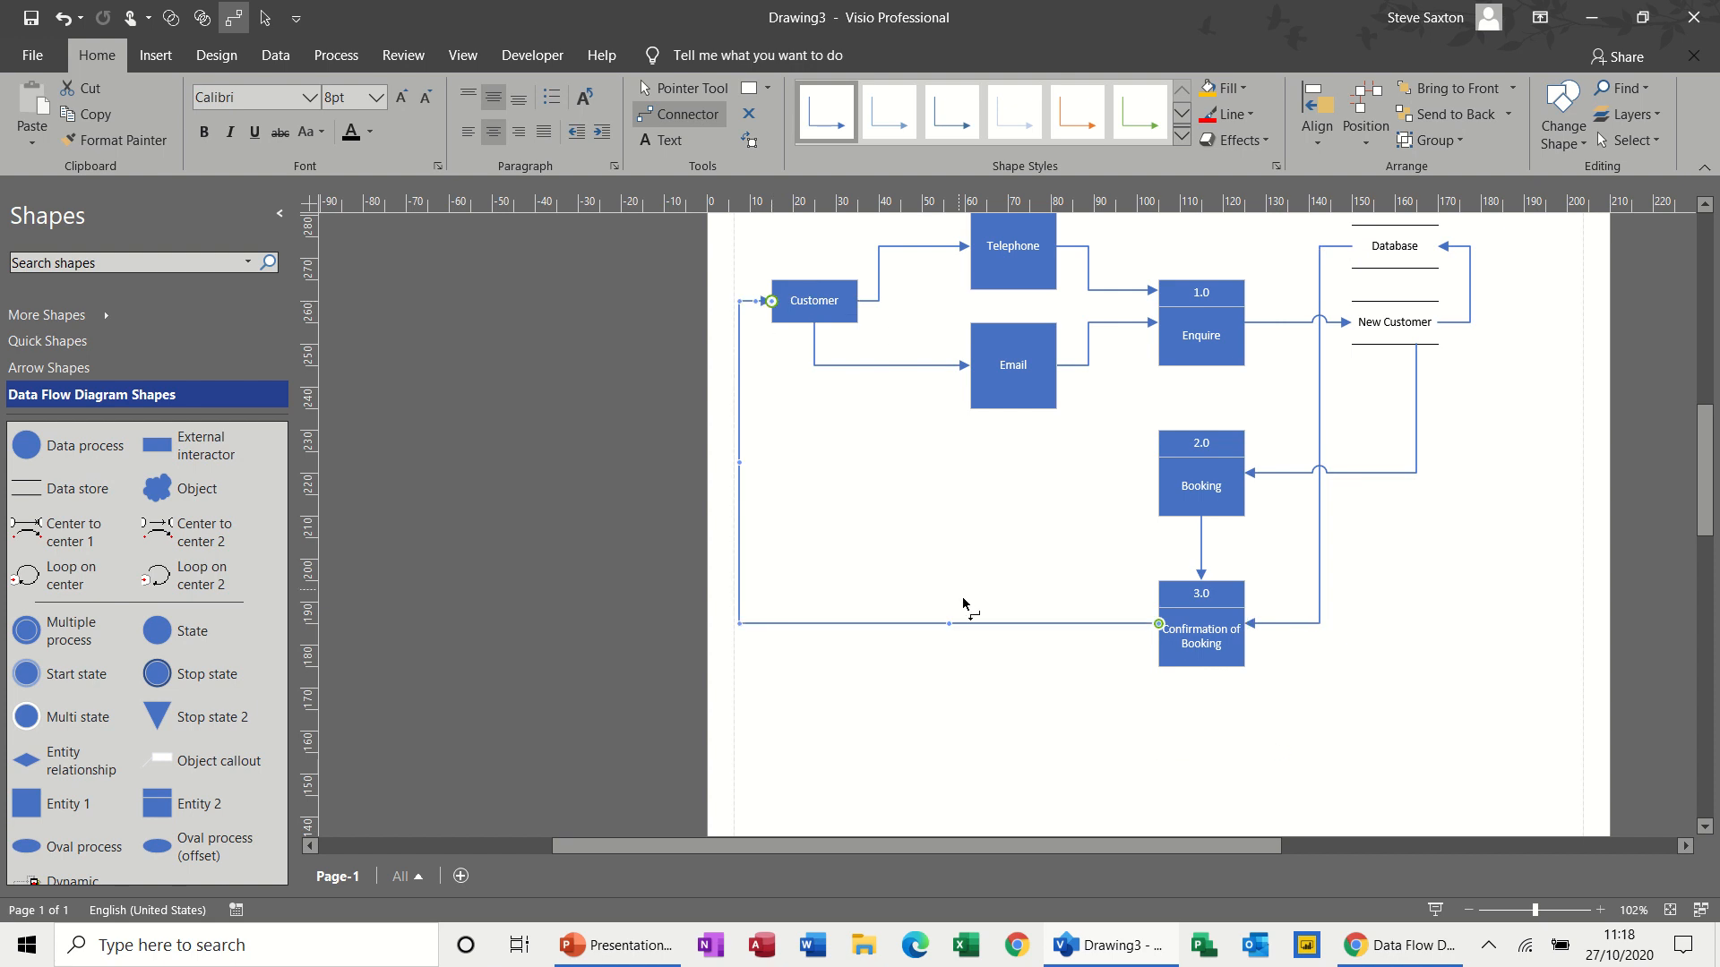
{"action": "left_click", "coordinate": [679, 90]}
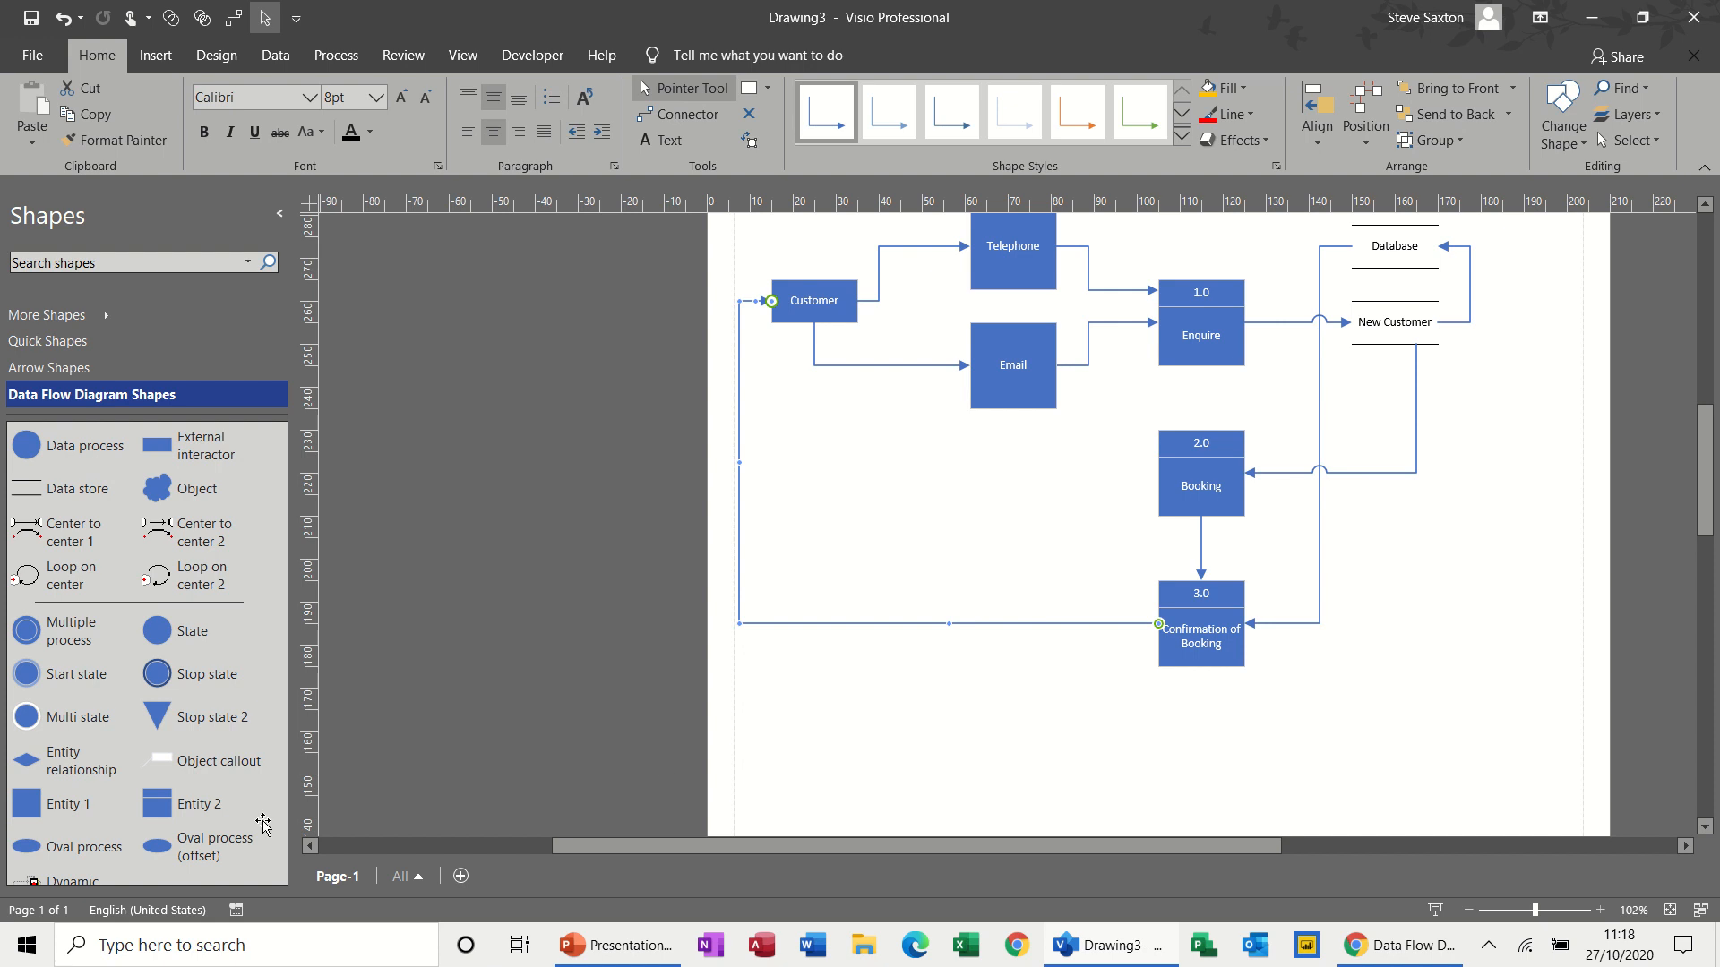
Add an Entity 2 shape directly below Confirmation of Booking, numbered "4.0" and labelled "Training"
{"action": "left_click_drag", "start_coordinate": [158, 806], "coordinate": [1204, 782]}
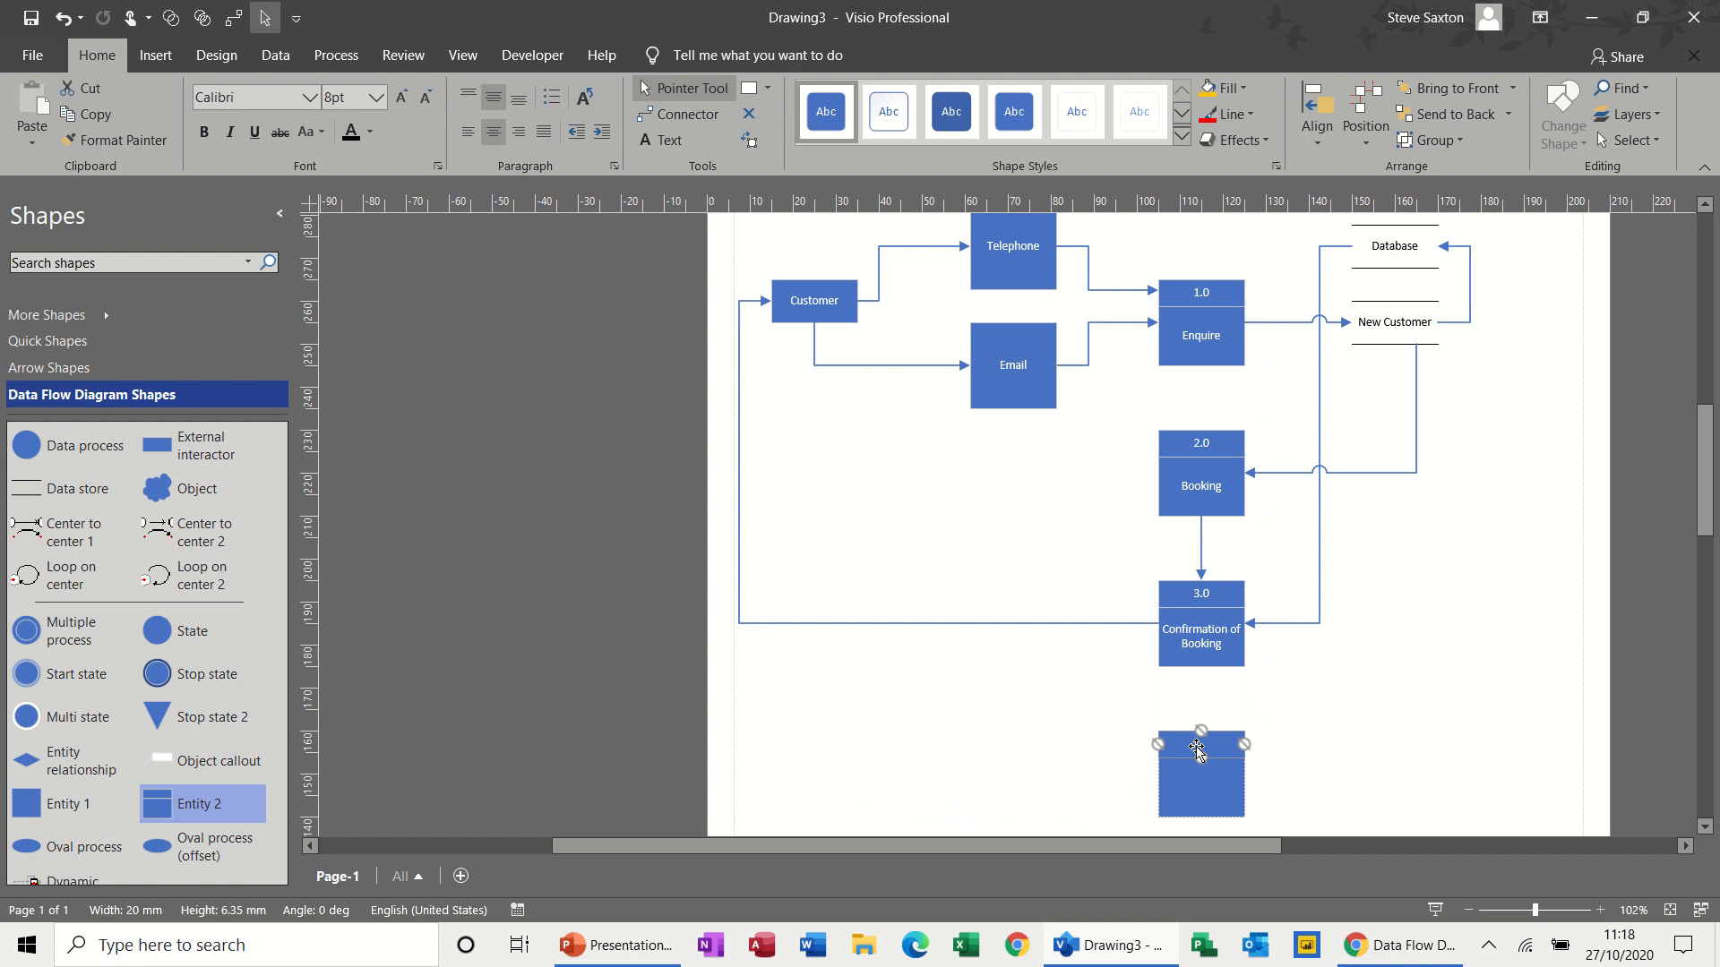
{"action": "type", "text": "4.0"}
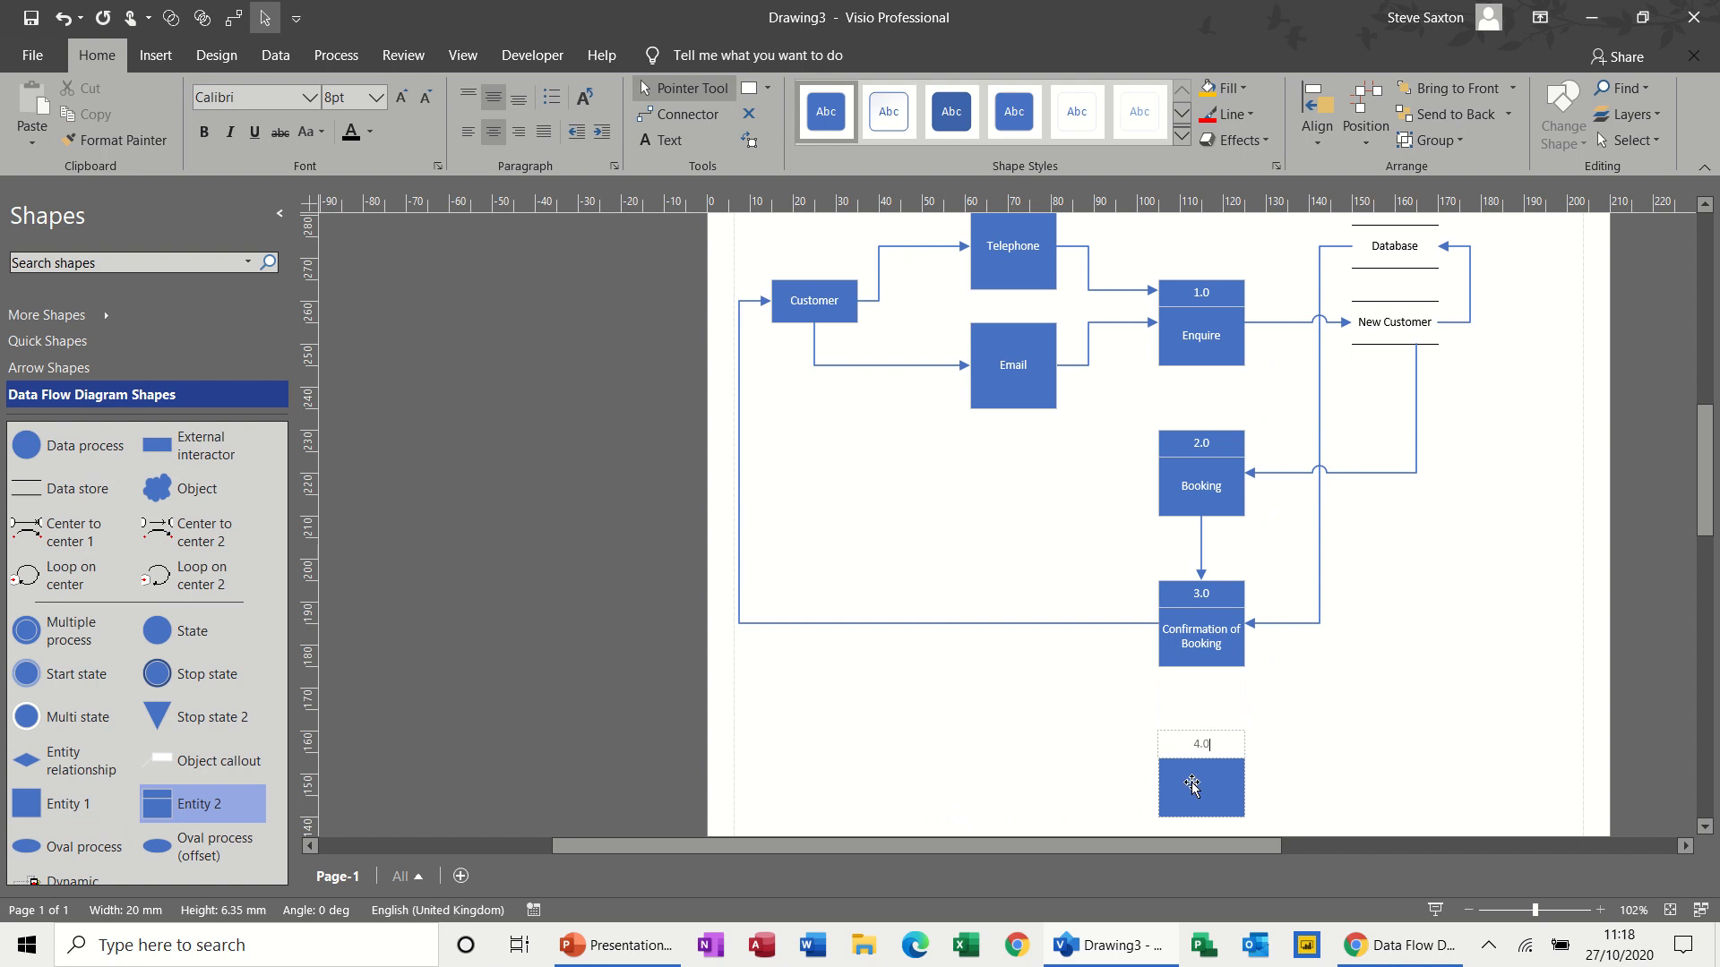
{"action": "left_click", "coordinate": [1196, 781]}
{"action": "type", "text": "Traini"}
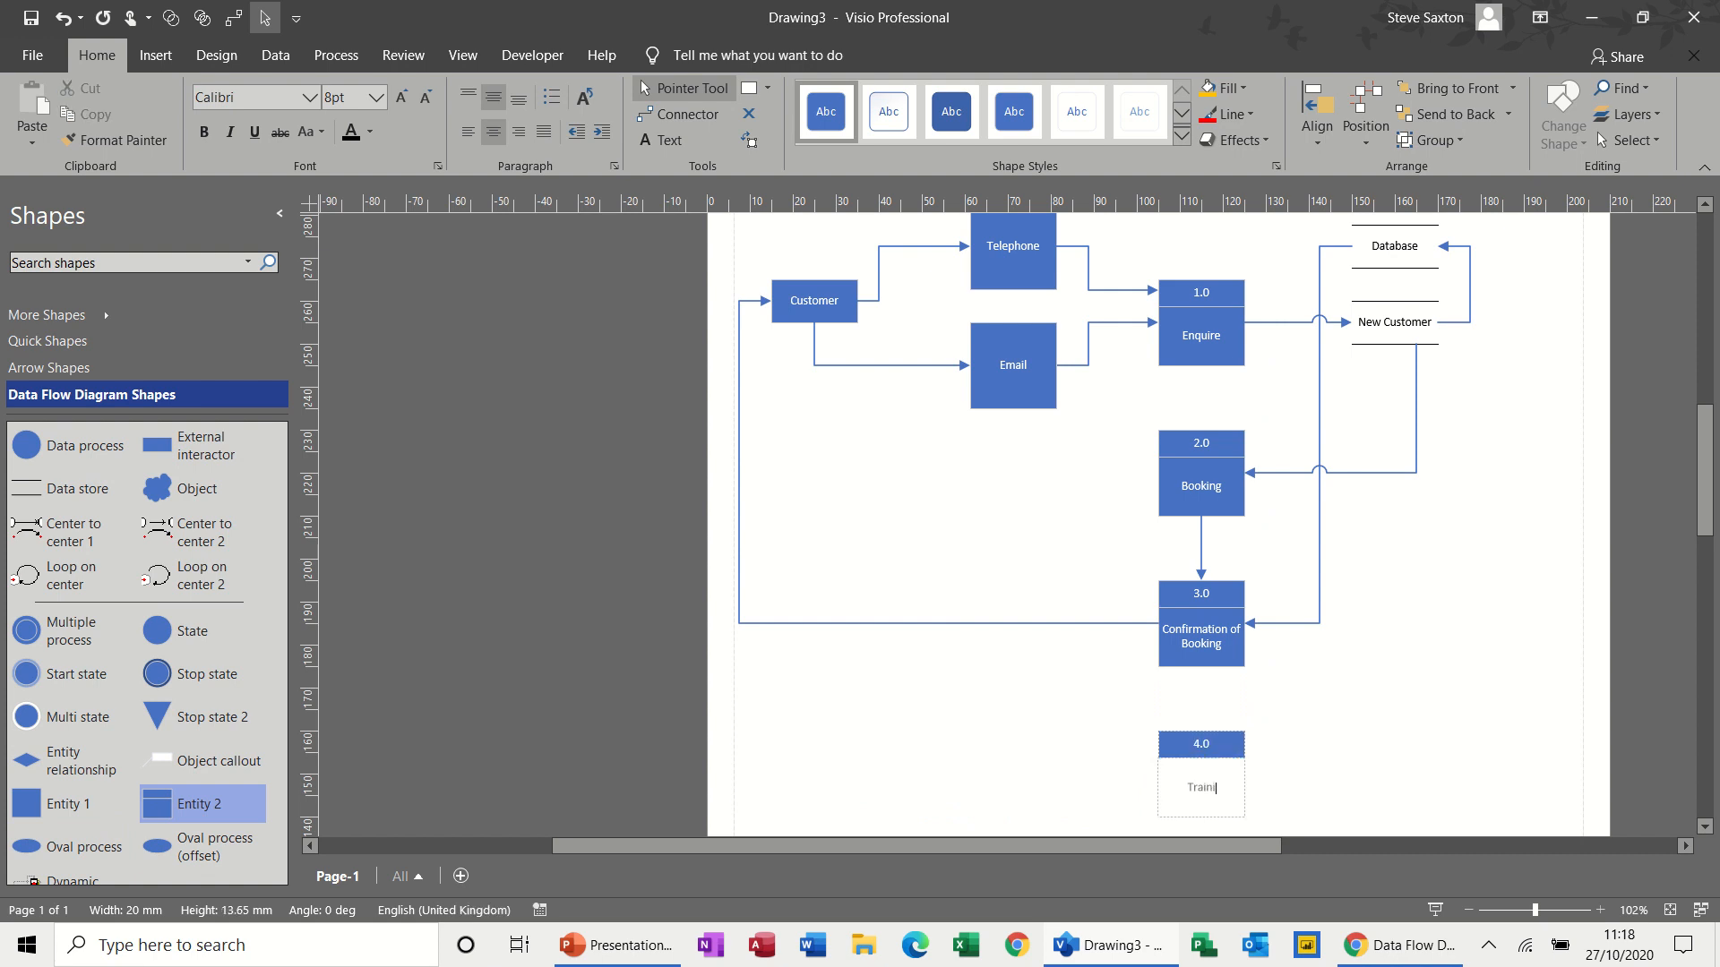
{"action": "type", "text": "ng"}
{"action": "left_click", "coordinate": [1319, 761]}
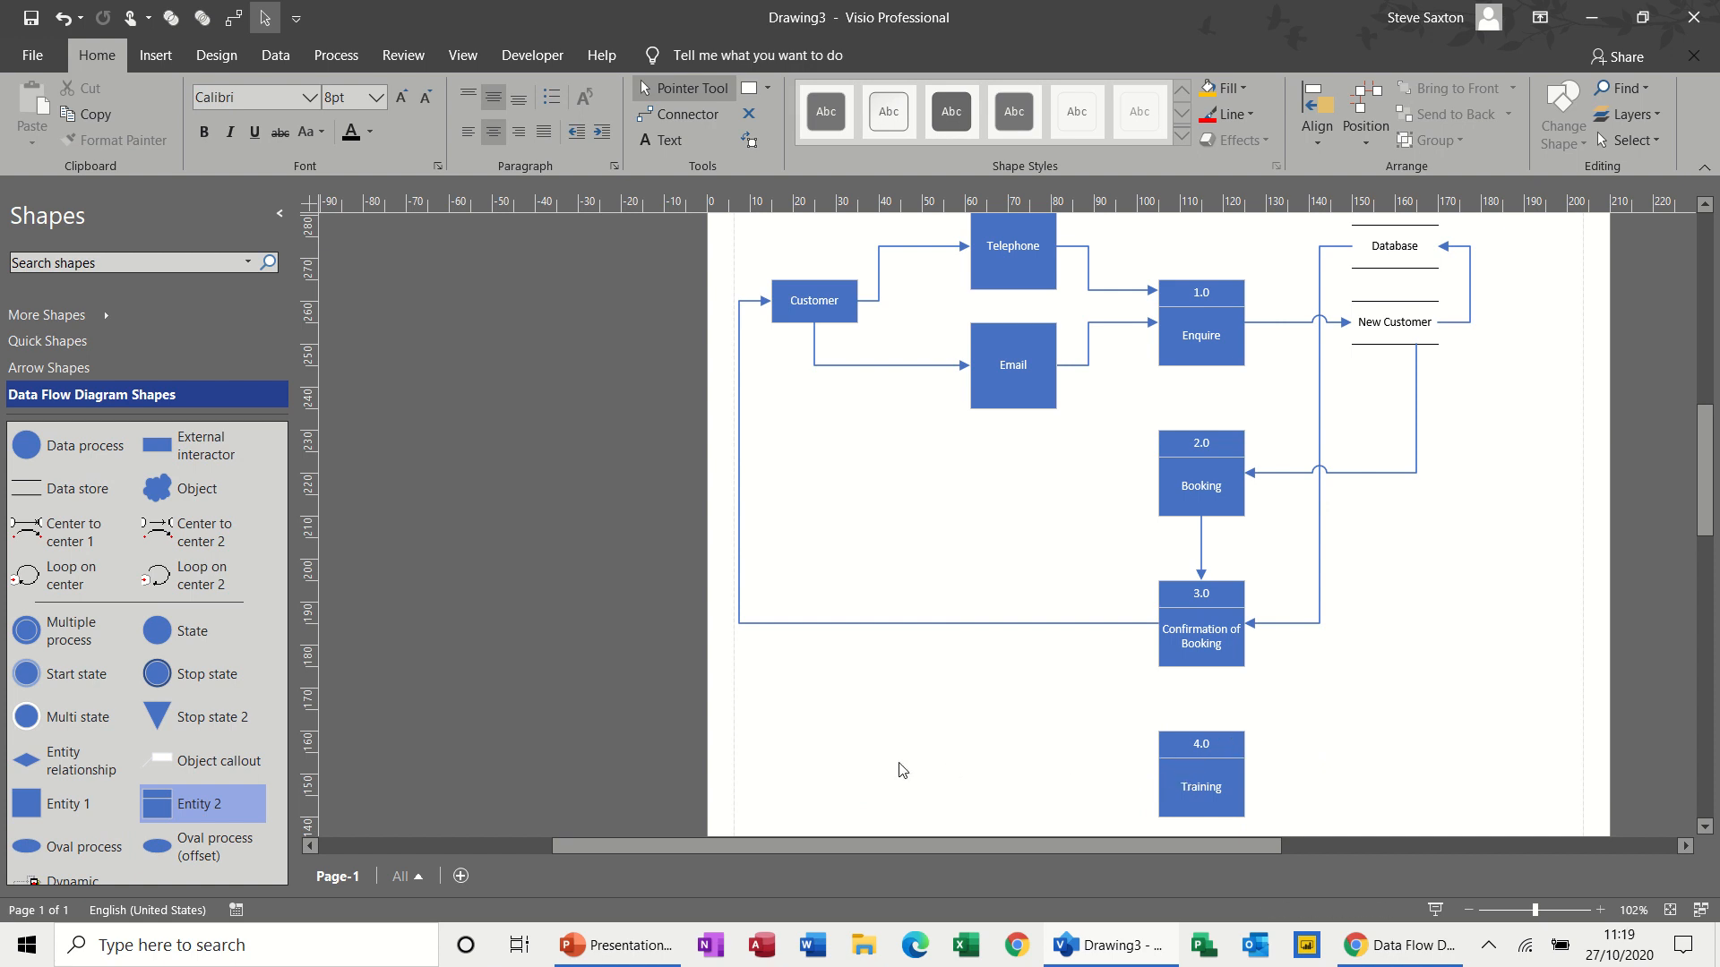
Add an Entity 2 shape level with Training on its left, numbered "5.0" and labelled "Invoice"
{"action": "left_click_drag", "start_coordinate": [207, 803], "coordinate": [862, 772]}
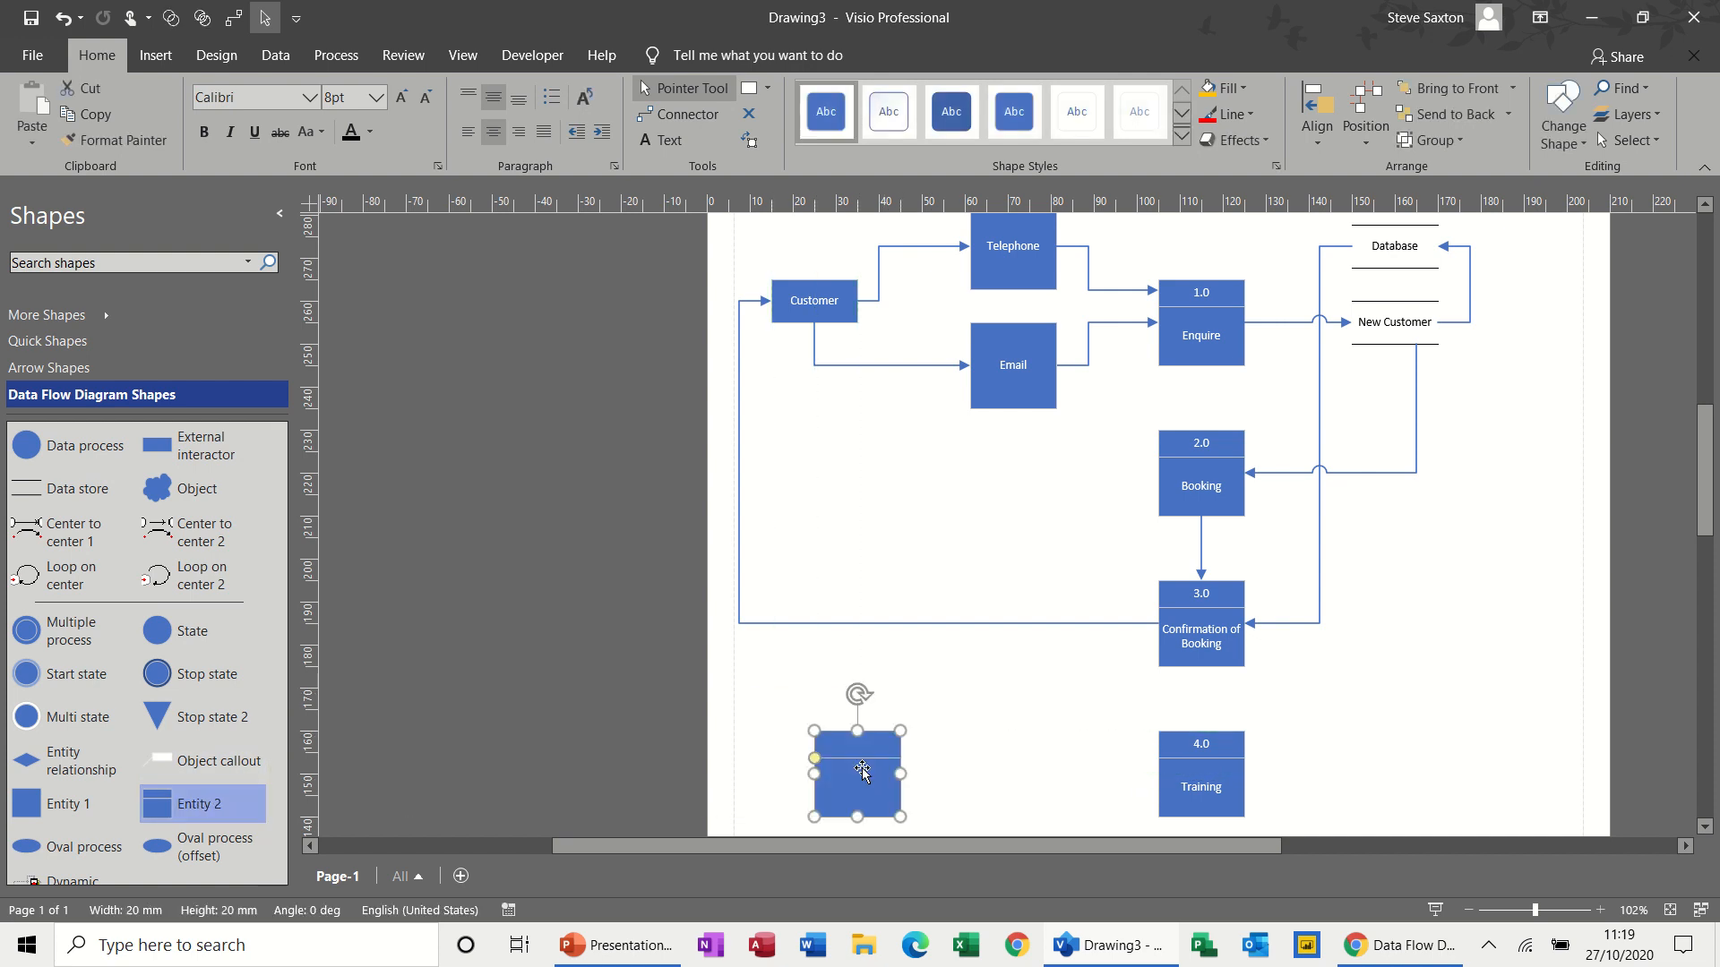
{"action": "left_click", "coordinate": [861, 750]}
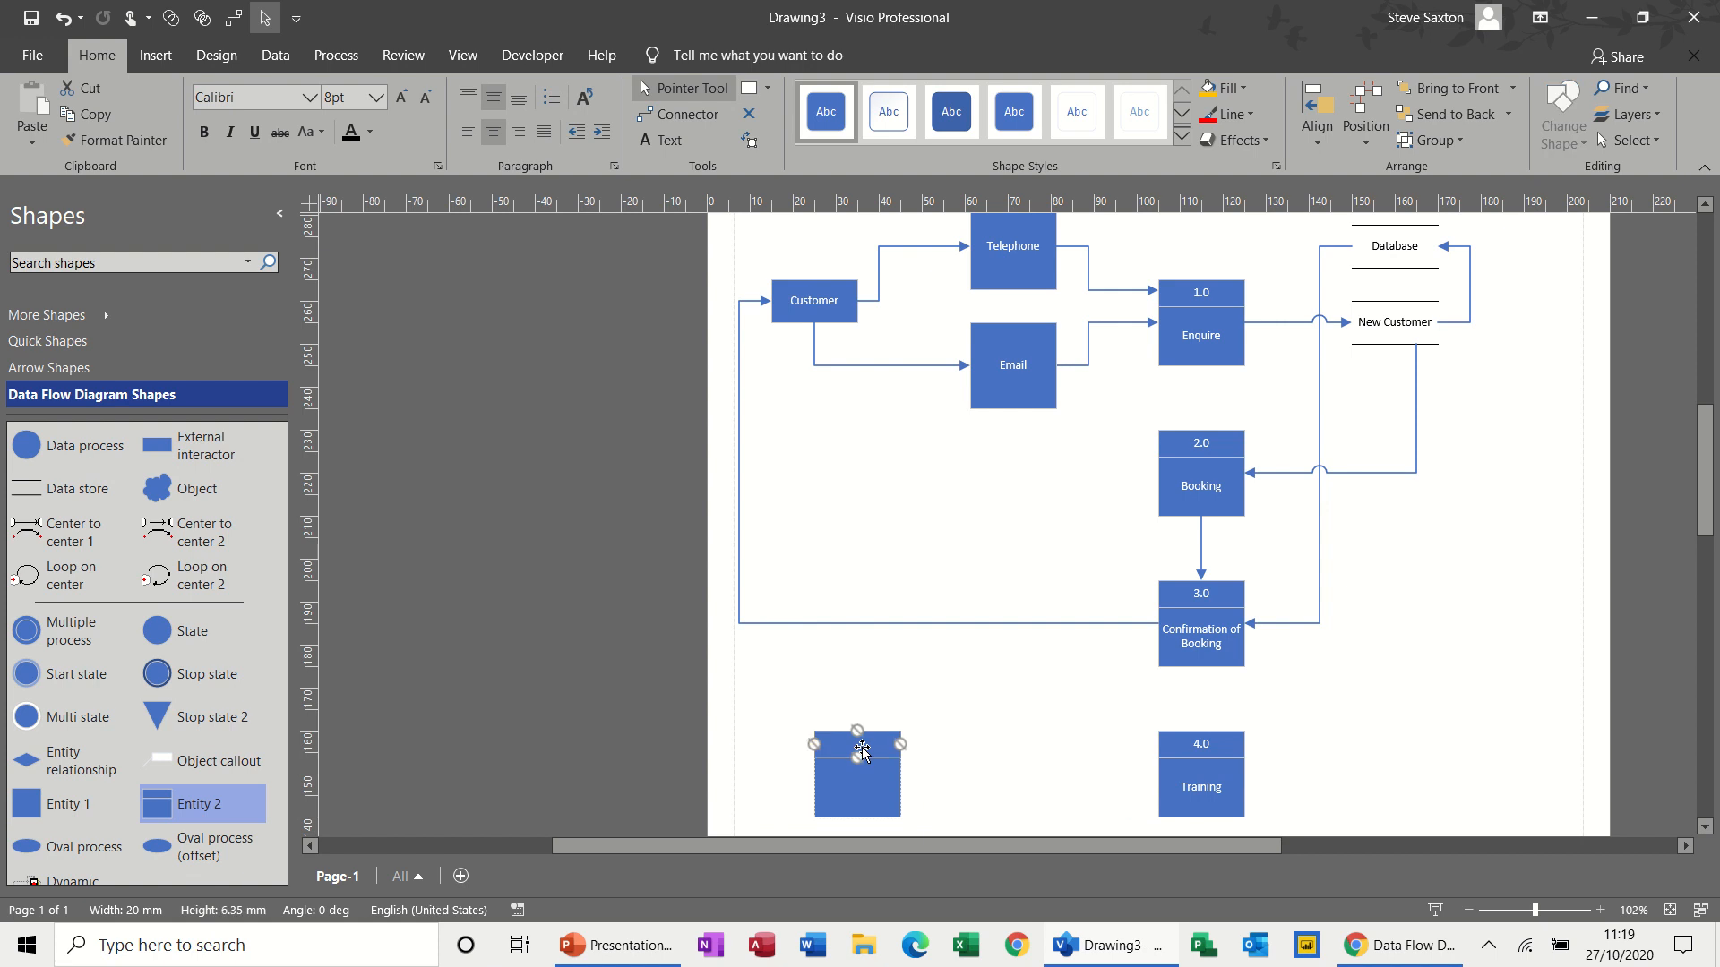
{"action": "type", "text": "5"}
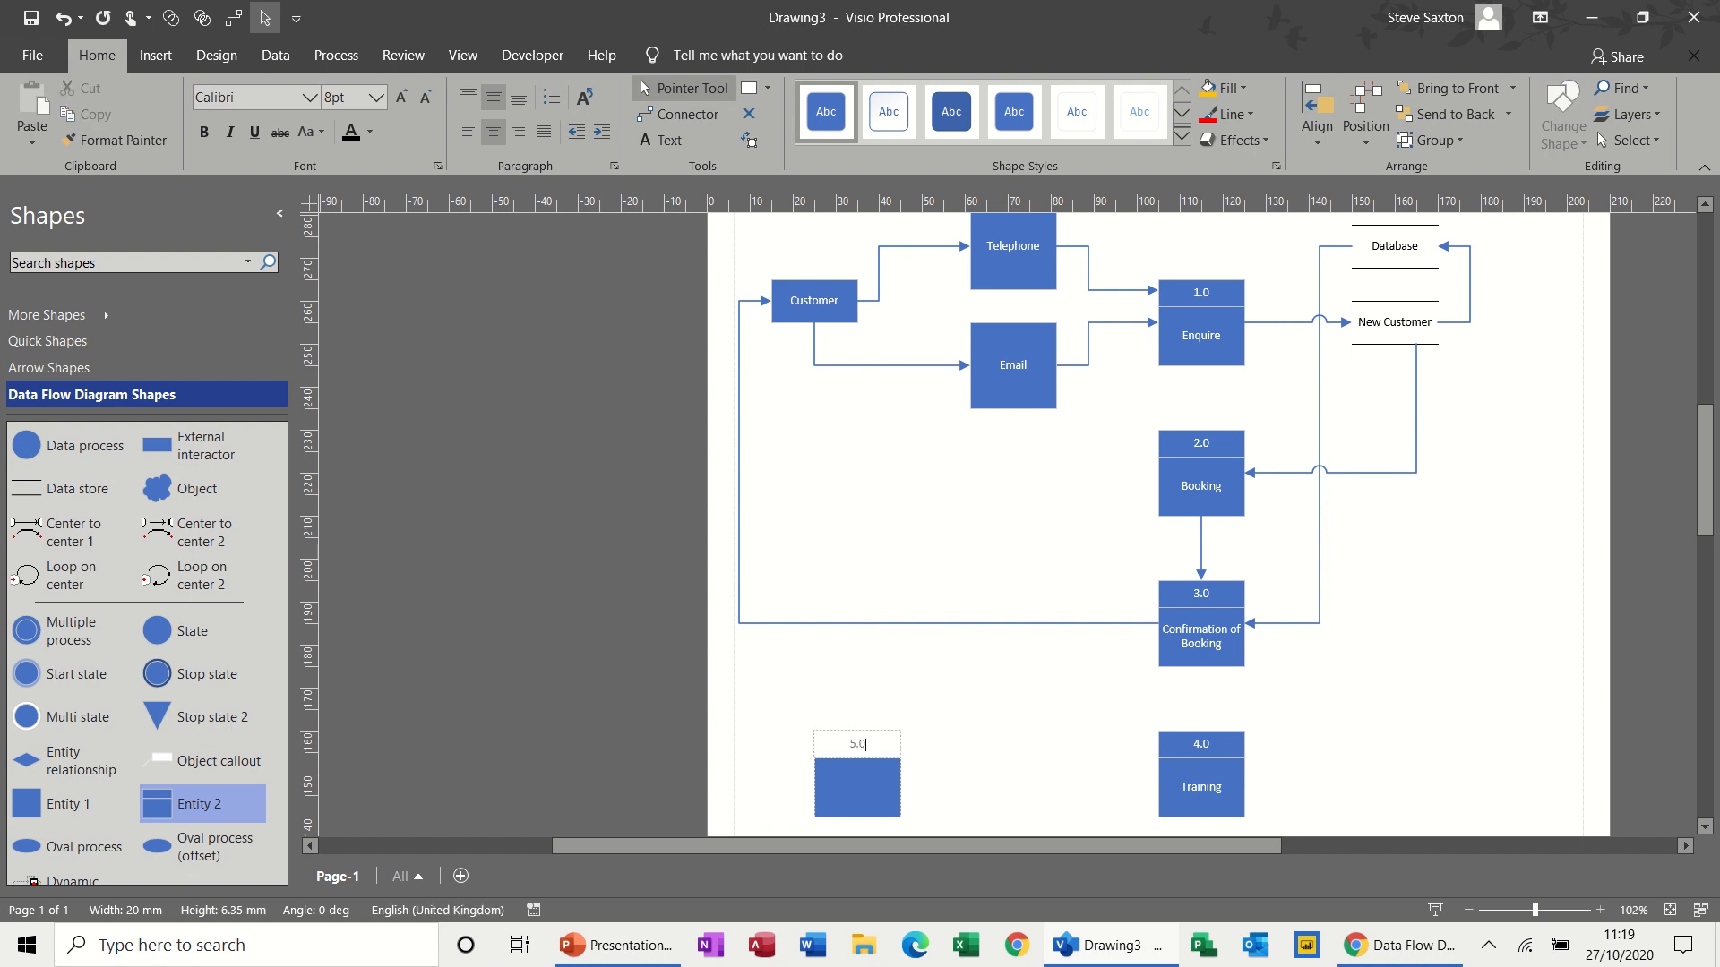
{"action": "left_click", "coordinate": [849, 781]}
{"action": "type", "text": "Invoice"}
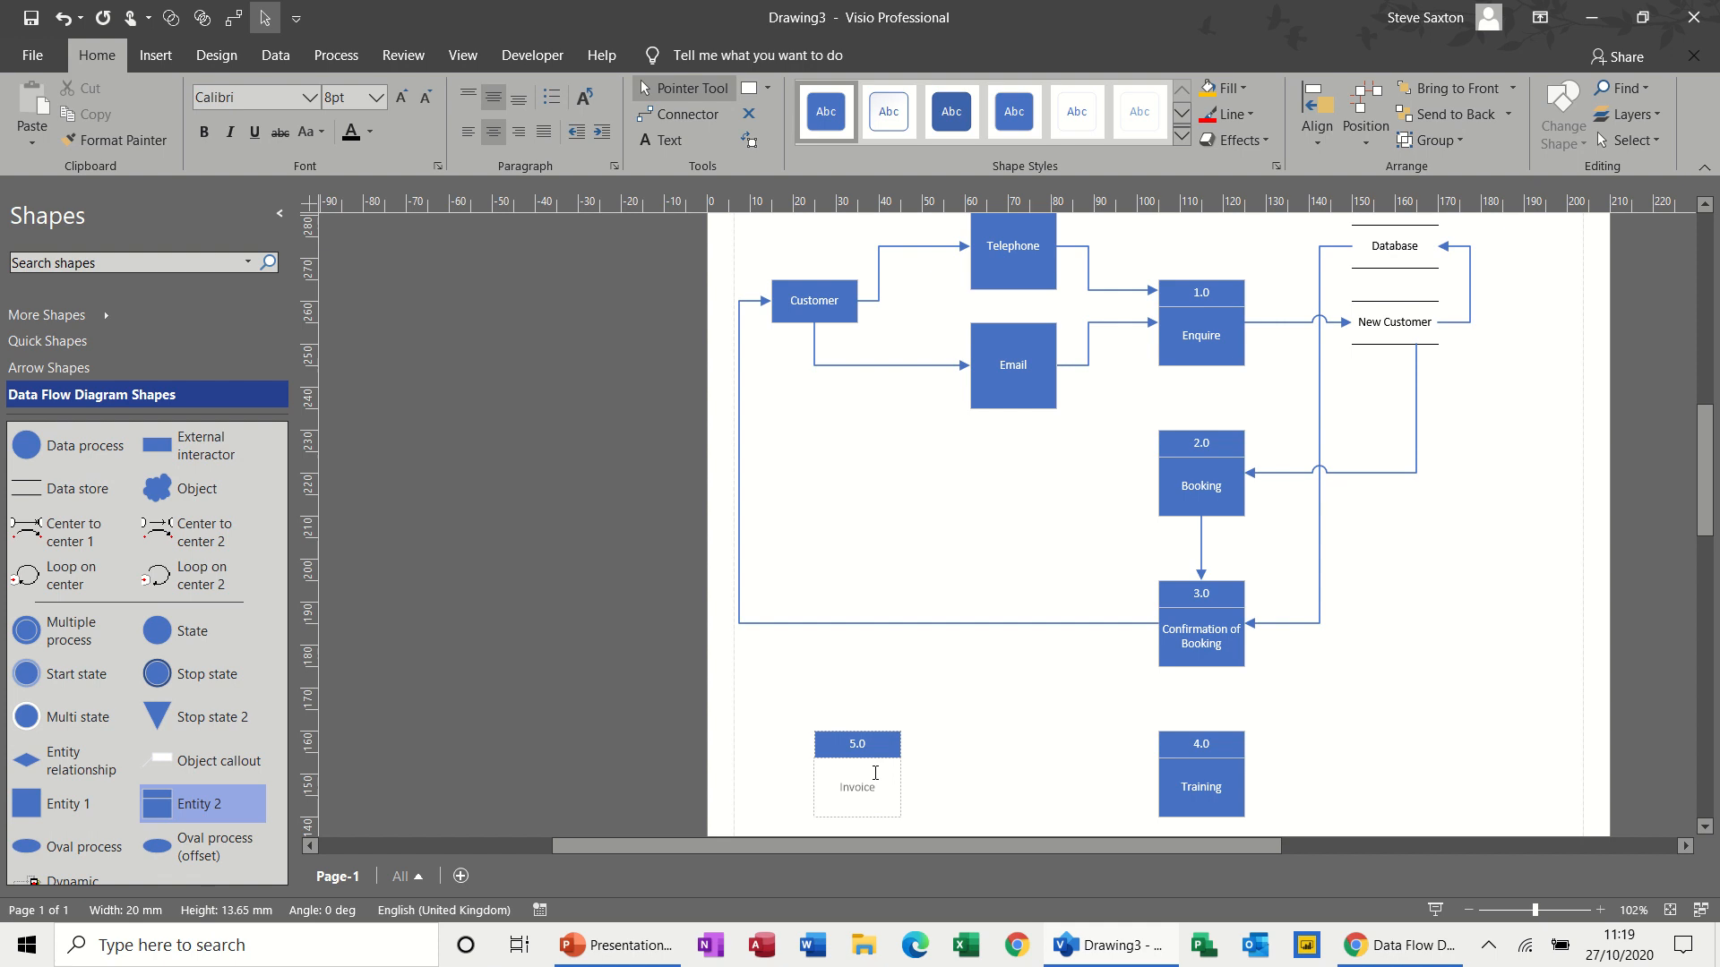
Connect the top of the Invoice process to the bottom of Customer
{"action": "left_click", "coordinate": [1046, 751]}
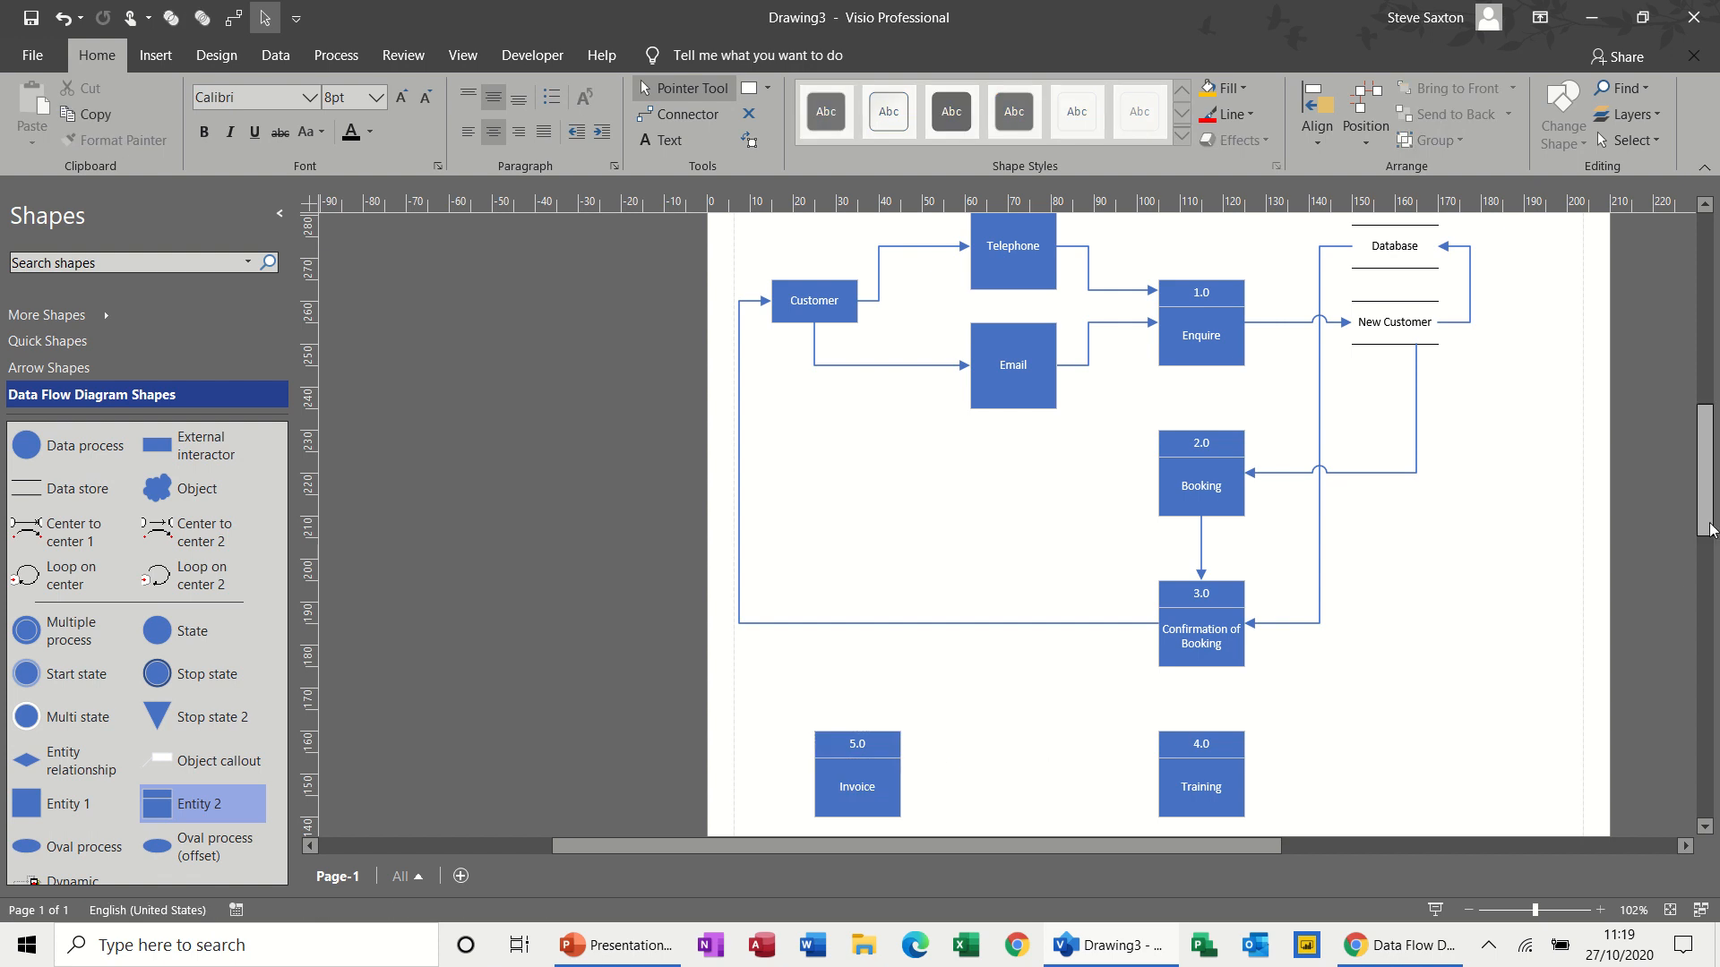
{"action": "left_click_drag", "start_coordinate": [1709, 532], "coordinate": [1709, 556]}
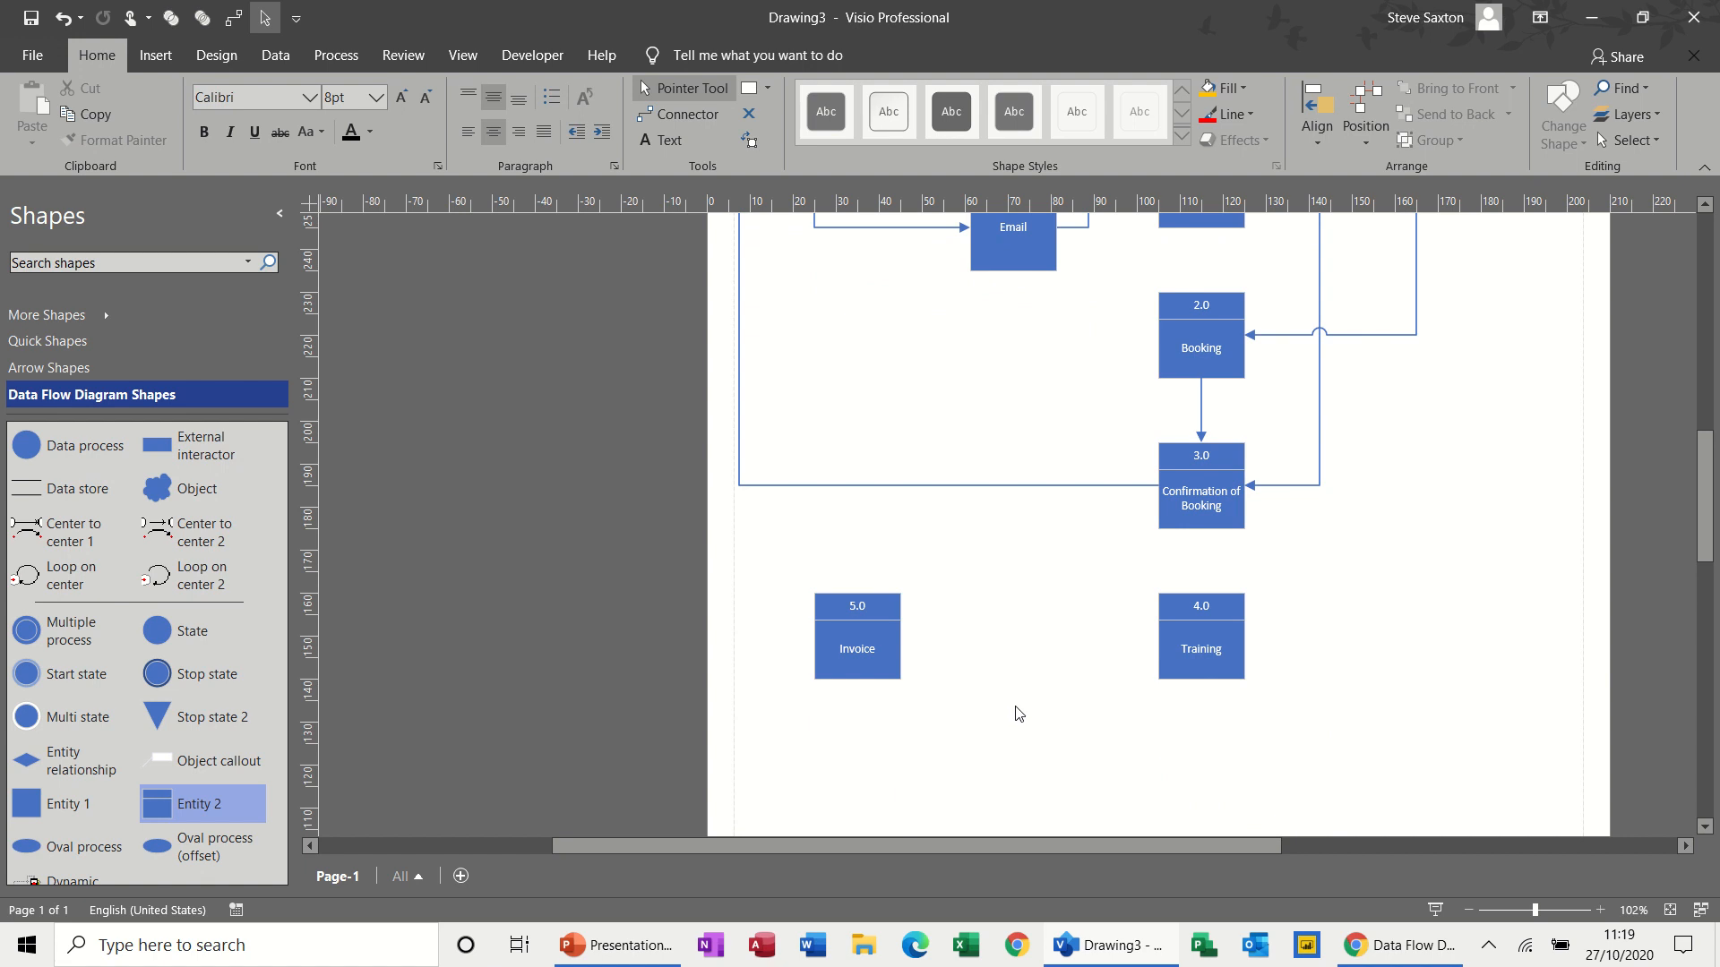
{"action": "left_click", "coordinate": [686, 118]}
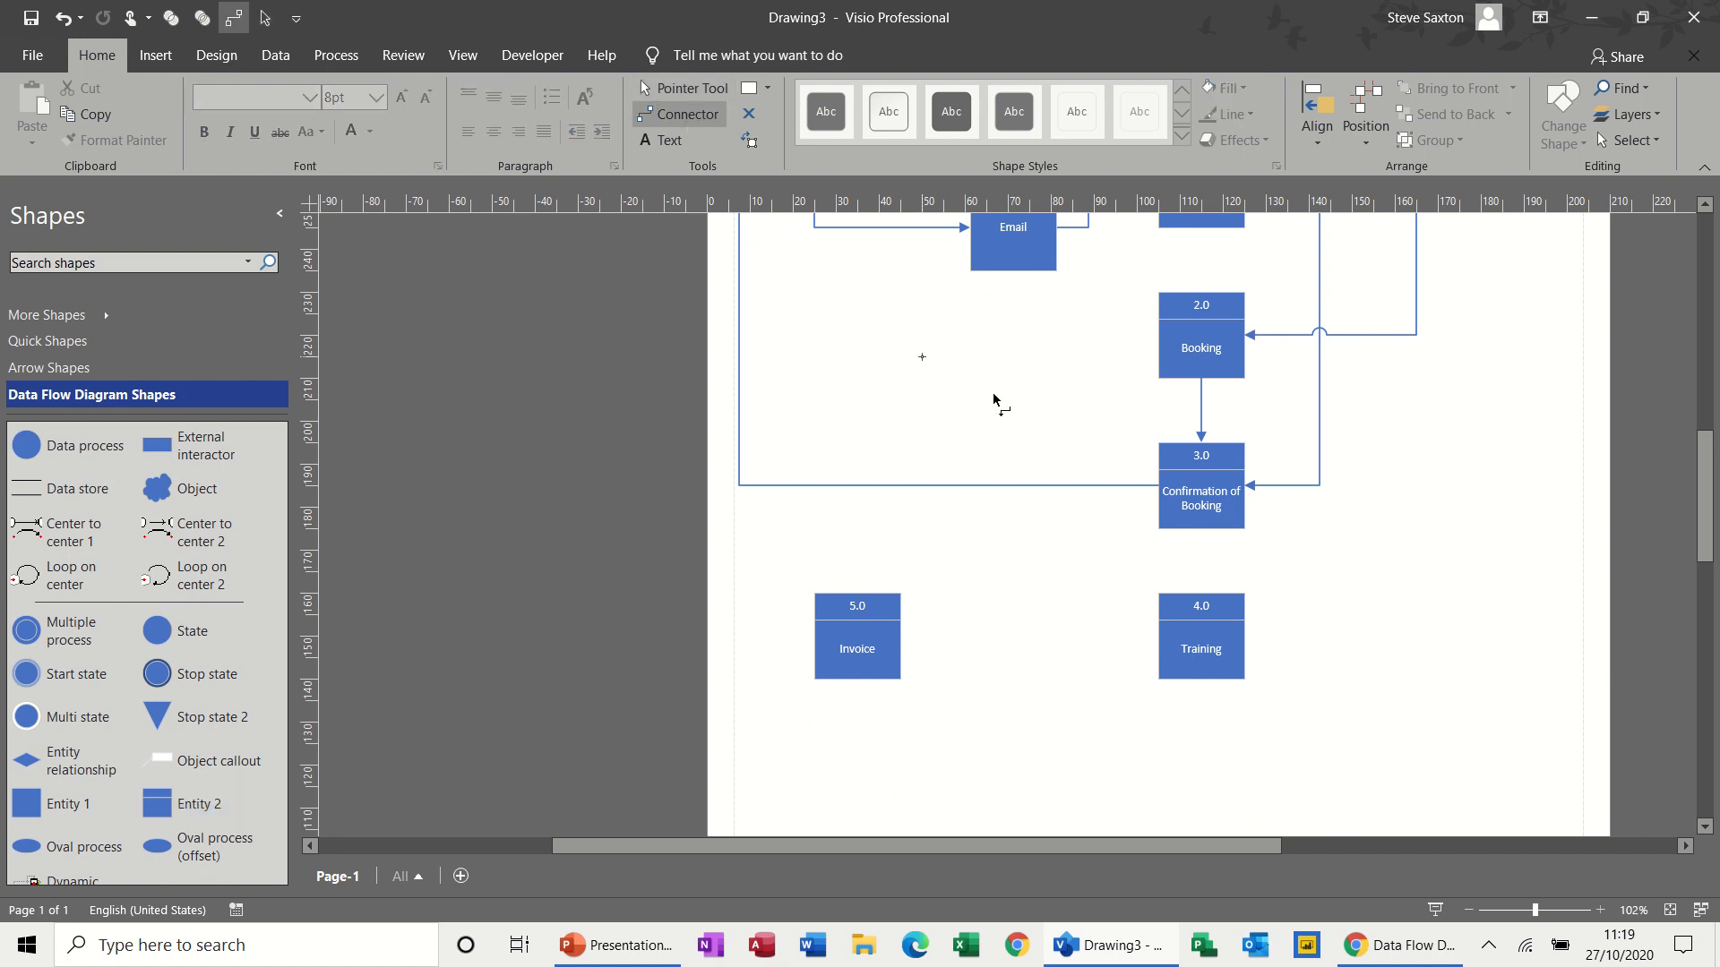
{"action": "mouse_move", "coordinate": [1706, 504]}
{"action": "left_mouse_down"}
{"action": "mouse_move", "coordinate": [1705, 554]}
{"action": "mouse_move", "coordinate": [1700, 476]}
{"action": "left_mouse_up"}
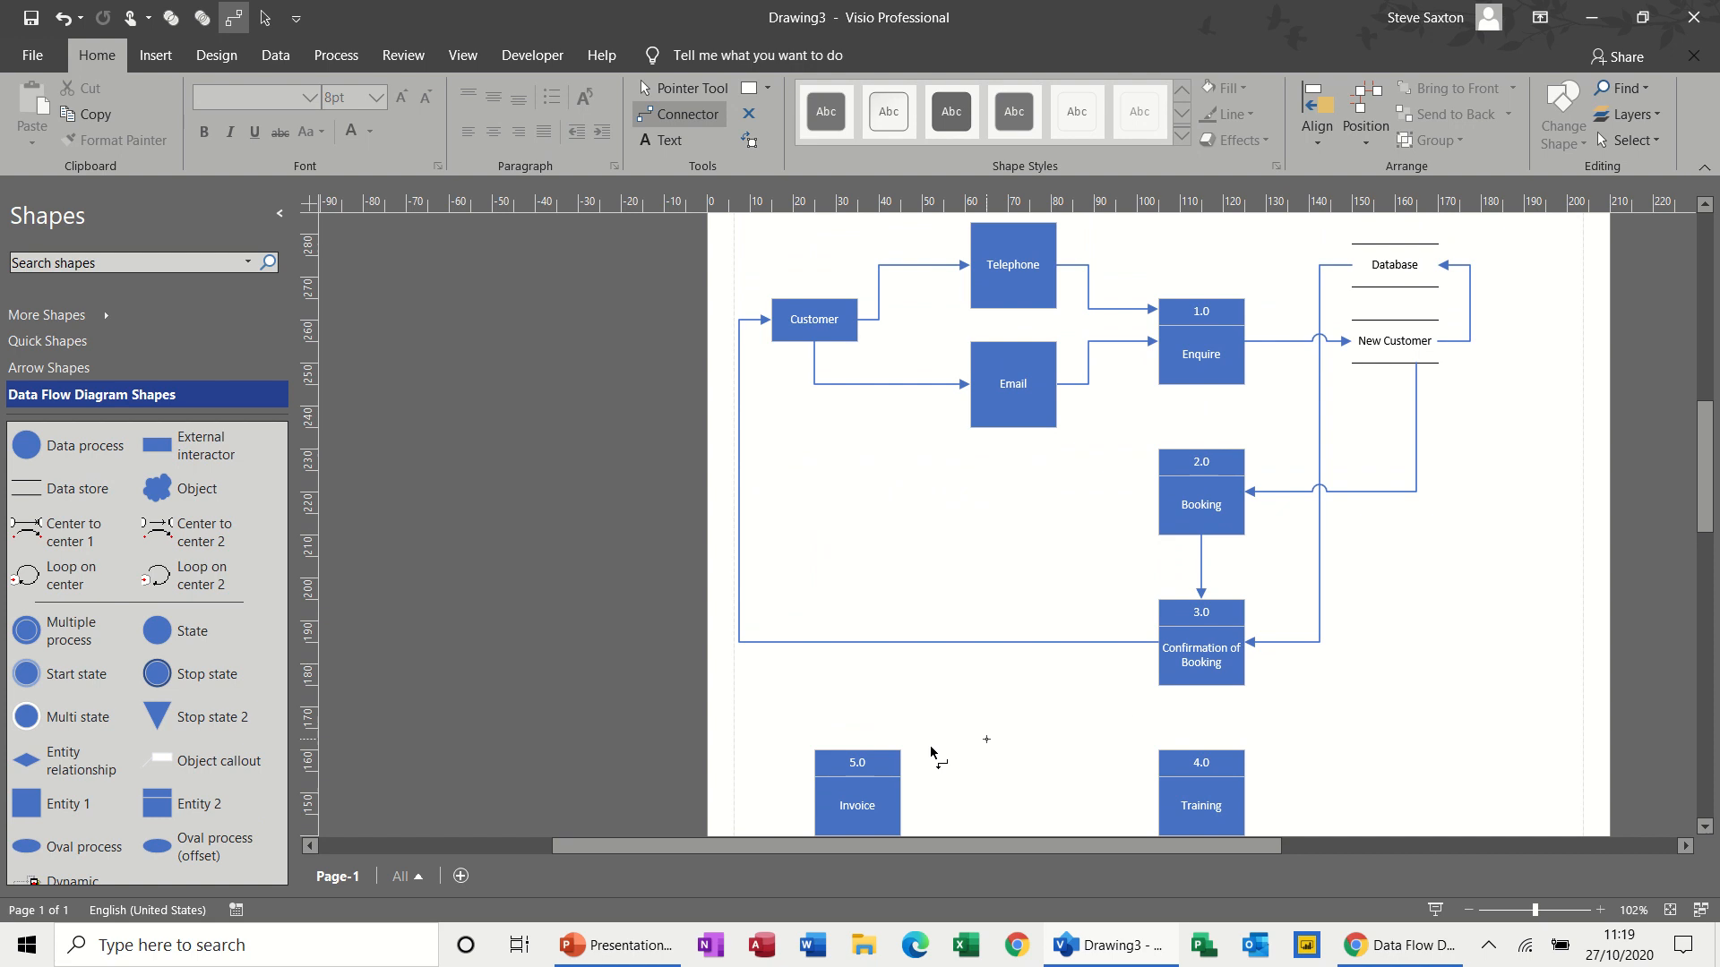
{"action": "left_click_drag", "start_coordinate": [858, 751], "coordinate": [814, 342]}
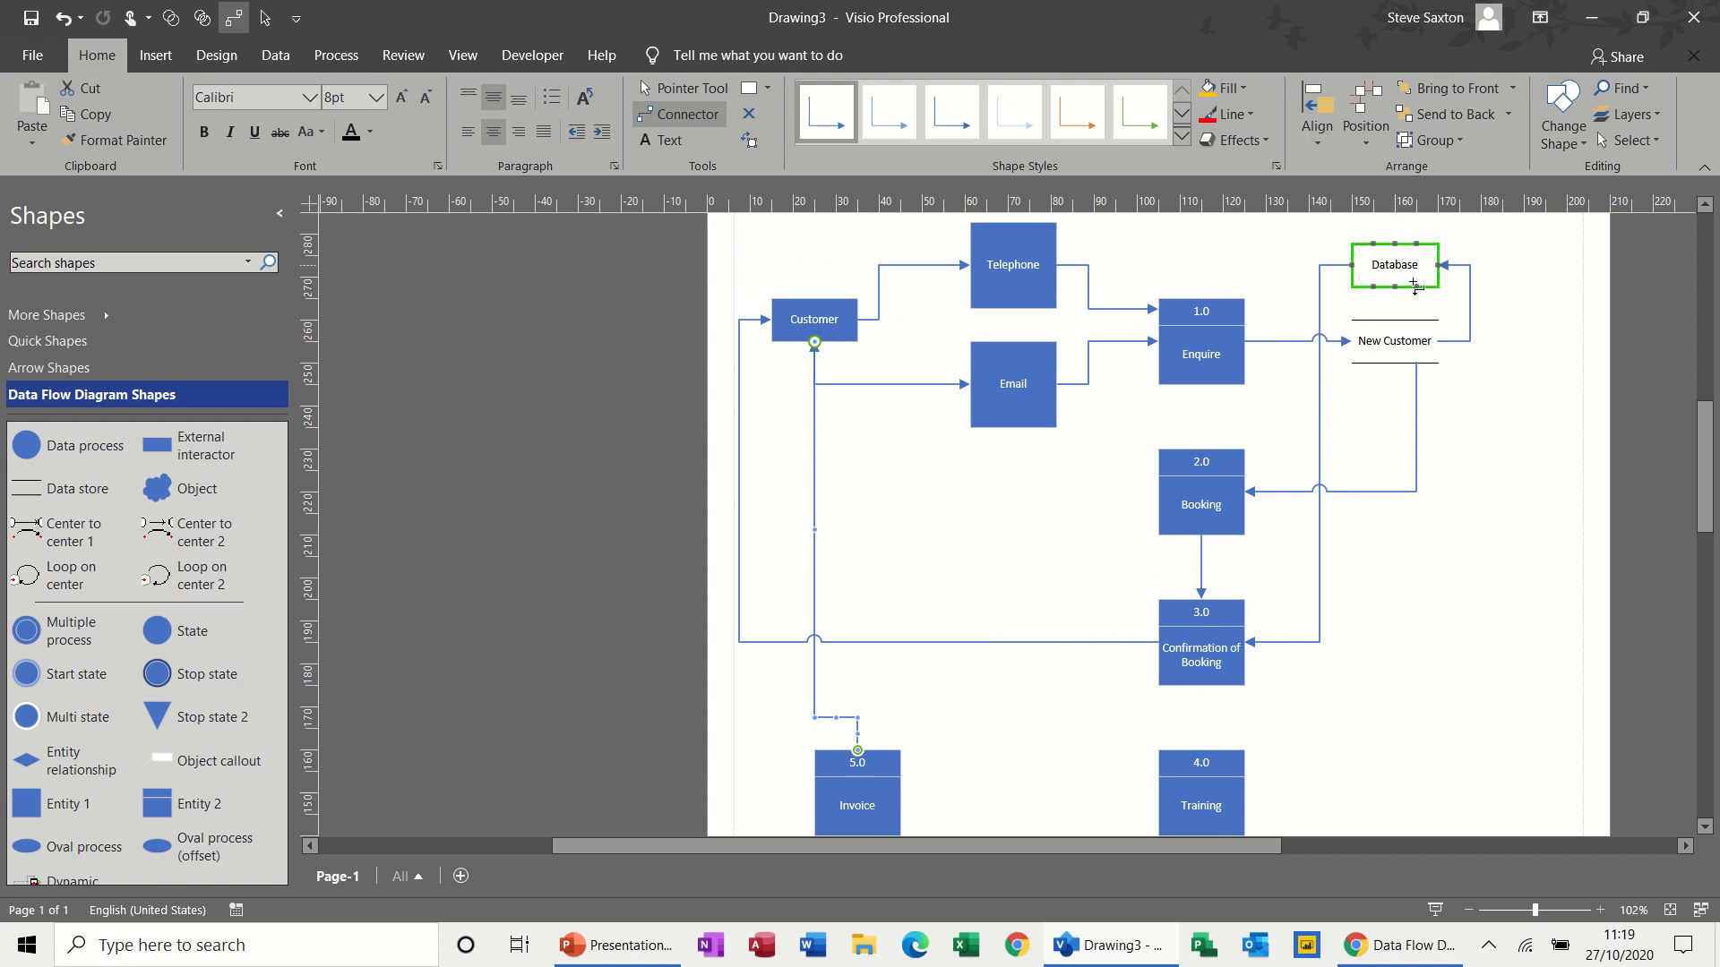
Connect the bottom of the Database store to the upper right side of the Invoice process
{"action": "left_click_drag", "start_coordinate": [1416, 287], "coordinate": [1488, 527]}
{"action": "left_click_drag", "start_coordinate": [1386, 727], "coordinate": [1005, 743]}
{"action": "left_click_drag", "start_coordinate": [921, 778], "coordinate": [901, 761]}
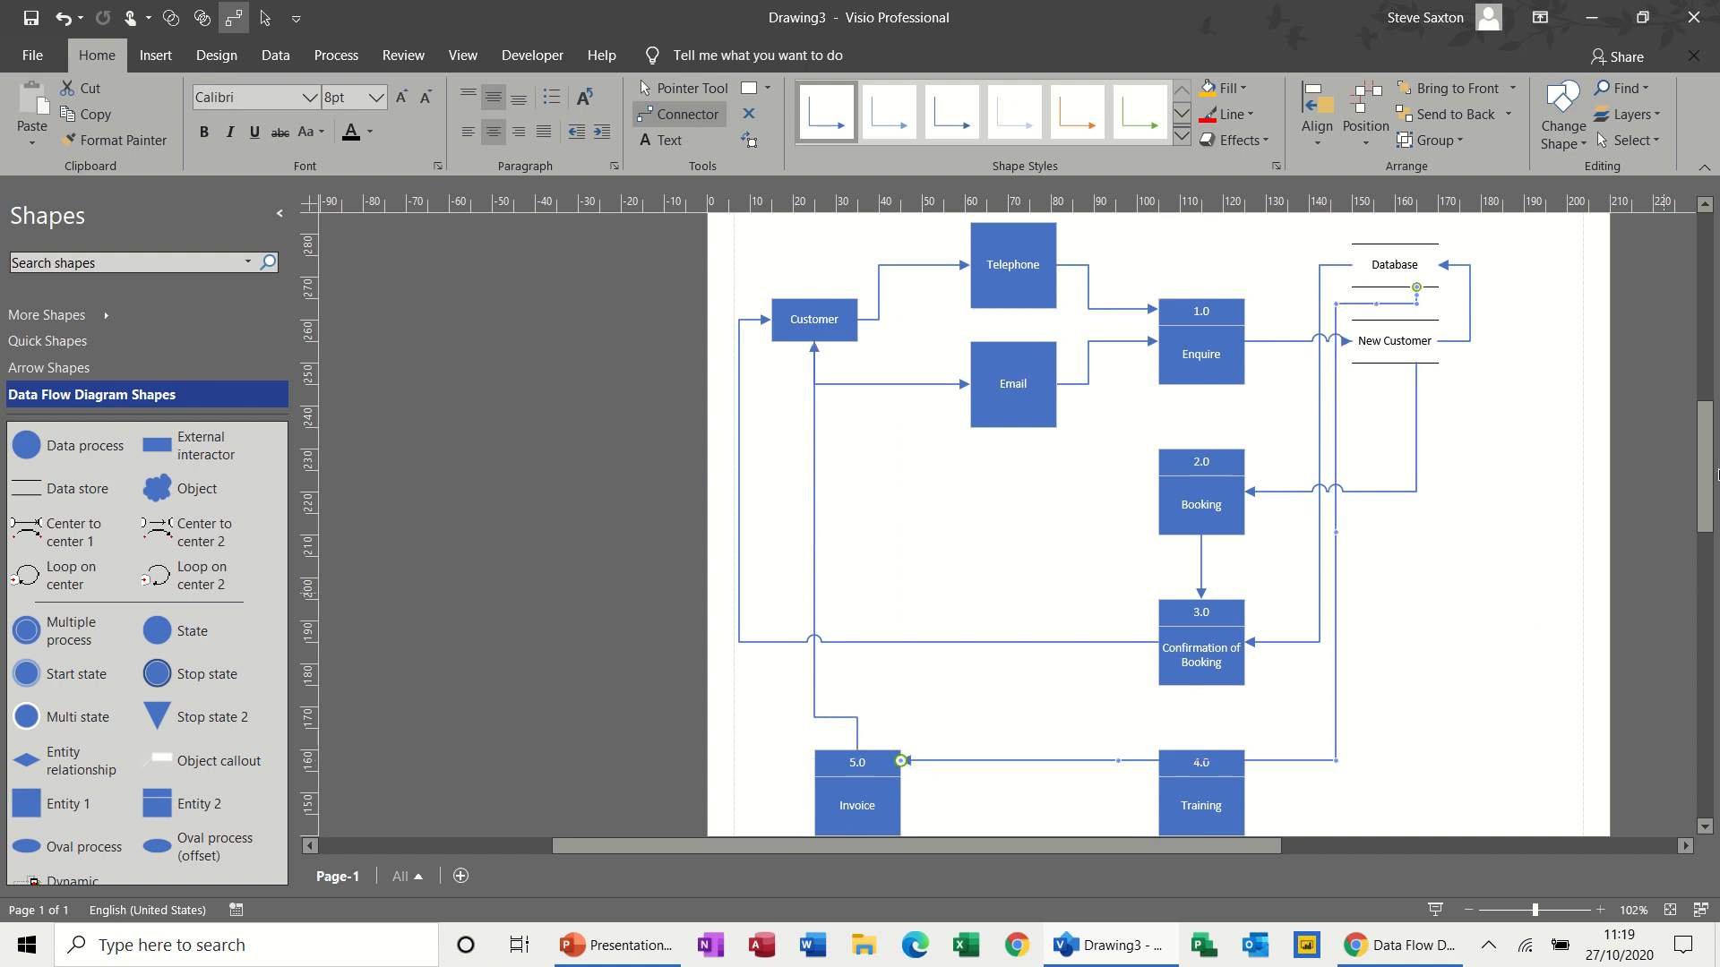
Move the Training process straight down, clear of the connector running from Database to Invoice
{"action": "scroll", "coordinate": [1343, 519], "scroll_direction": "down", "scroll_amount": 3}
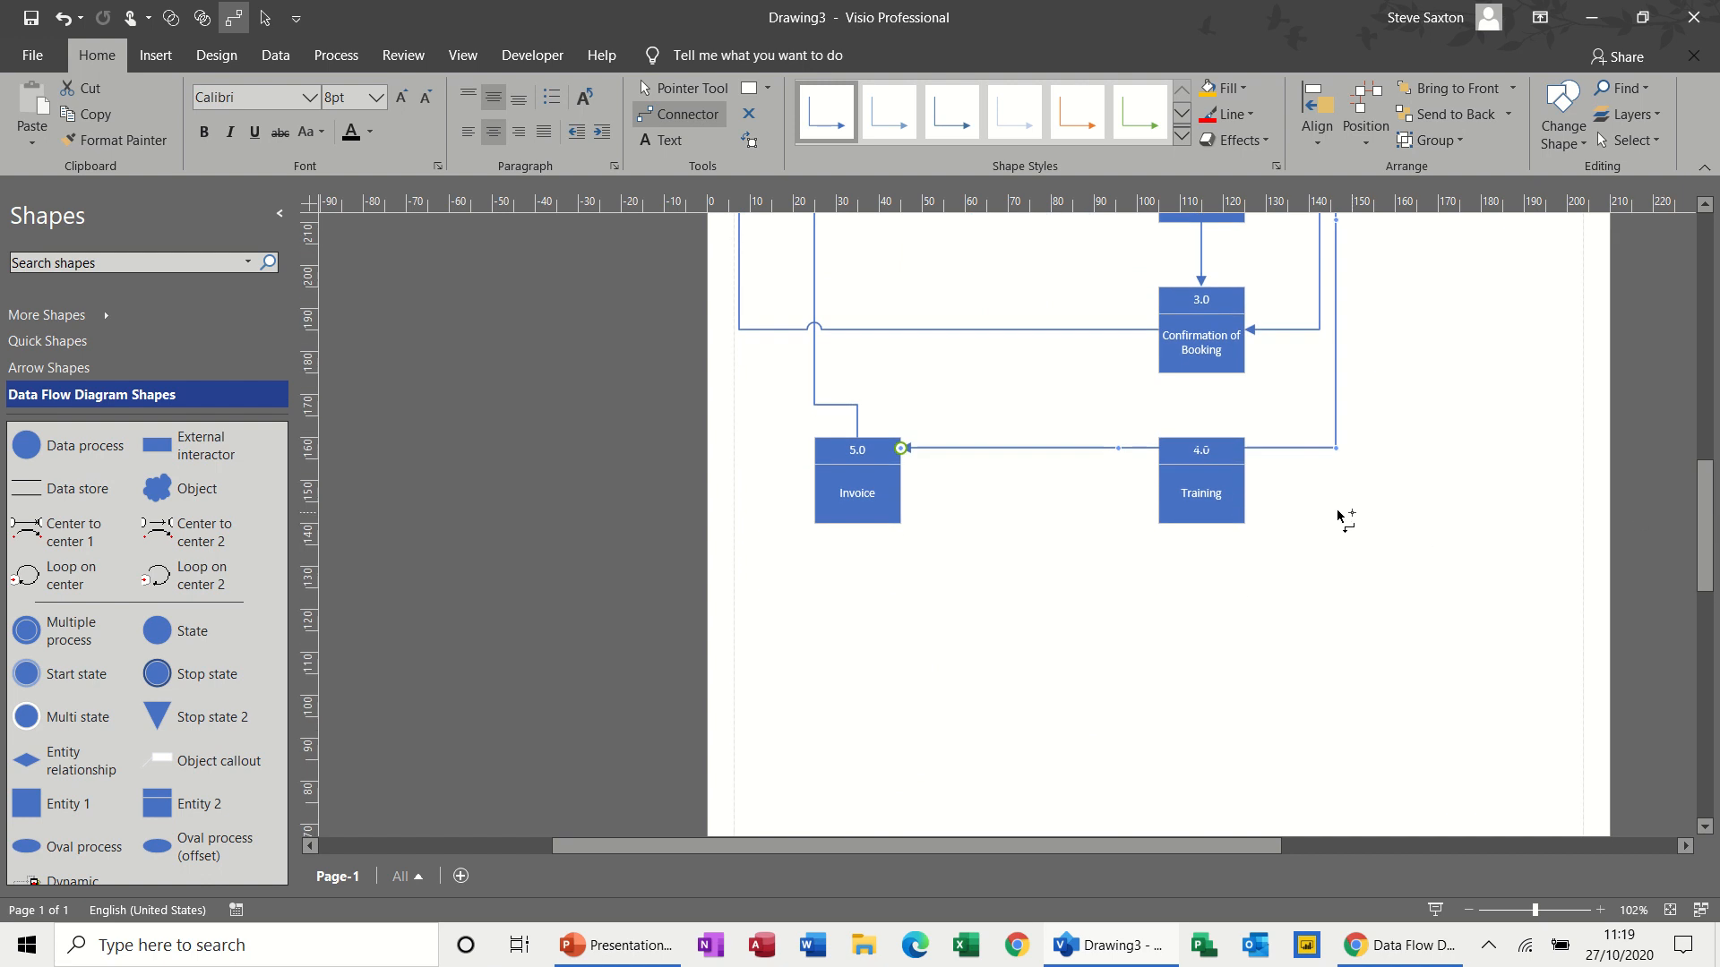
{"action": "left_click", "coordinate": [700, 93]}
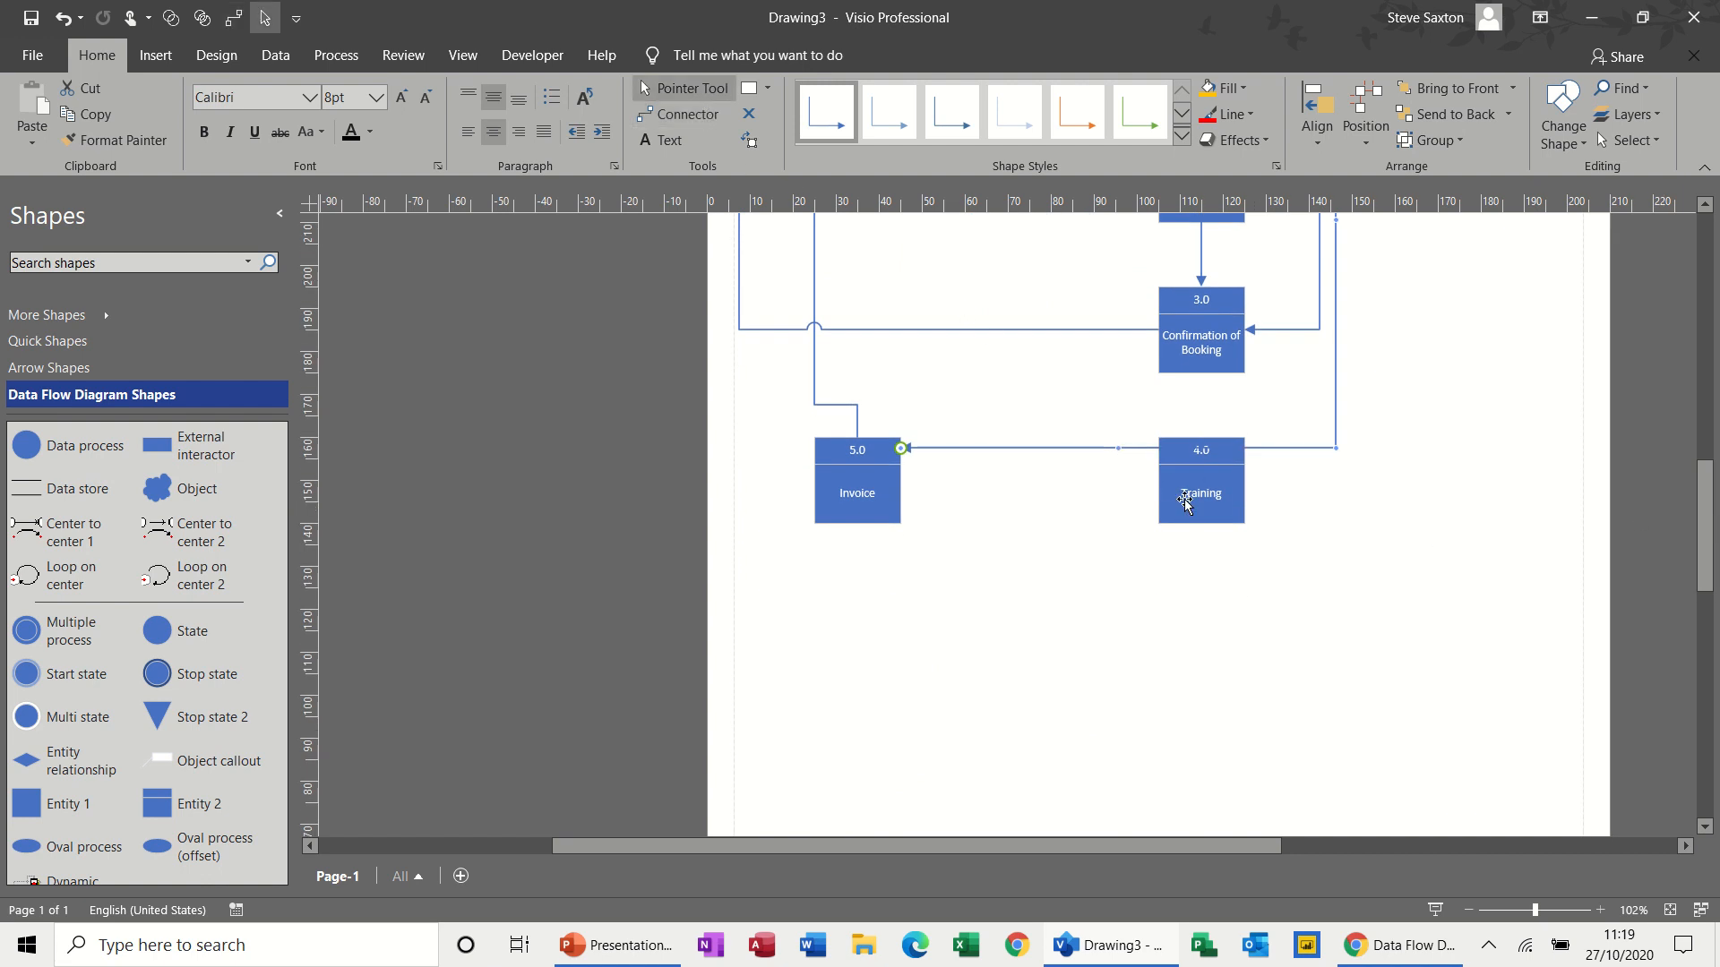
{"action": "left_click_drag", "start_coordinate": [1185, 504], "coordinate": [1185, 532]}
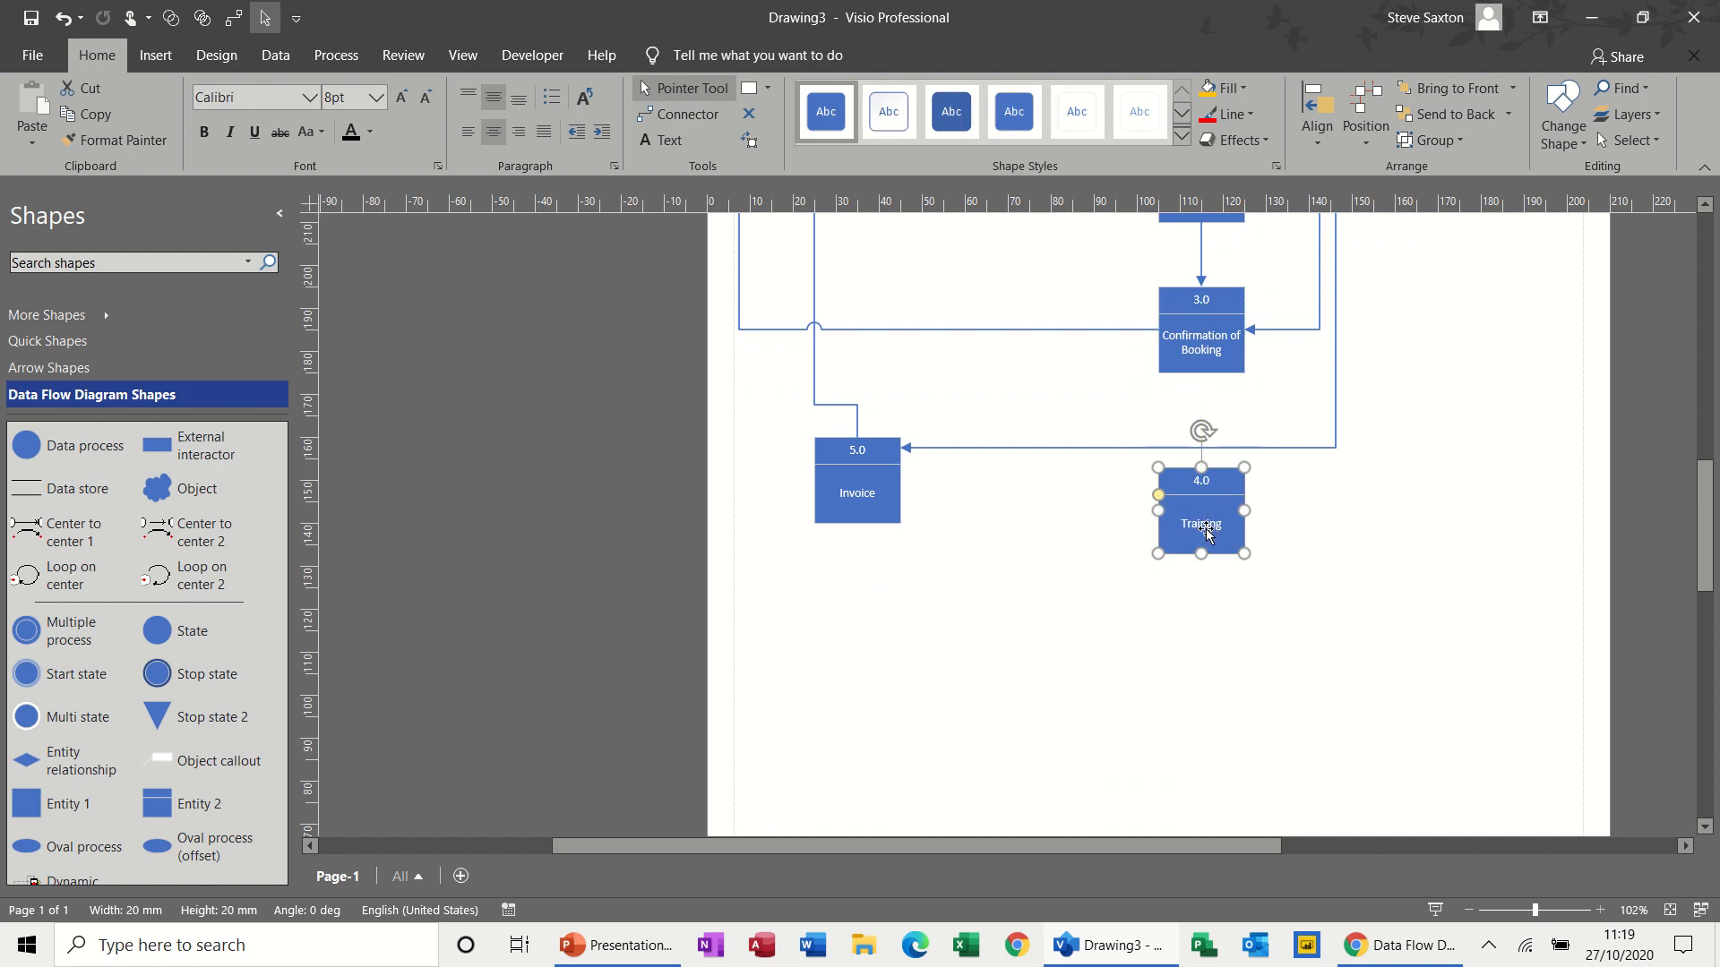
{"action": "mouse_move", "coordinate": [1206, 529]}
{"action": "left_mouse_down"}
{"action": "mouse_move", "coordinate": [1208, 569]}
{"action": "mouse_move", "coordinate": [1215, 557]}
{"action": "left_mouse_up"}
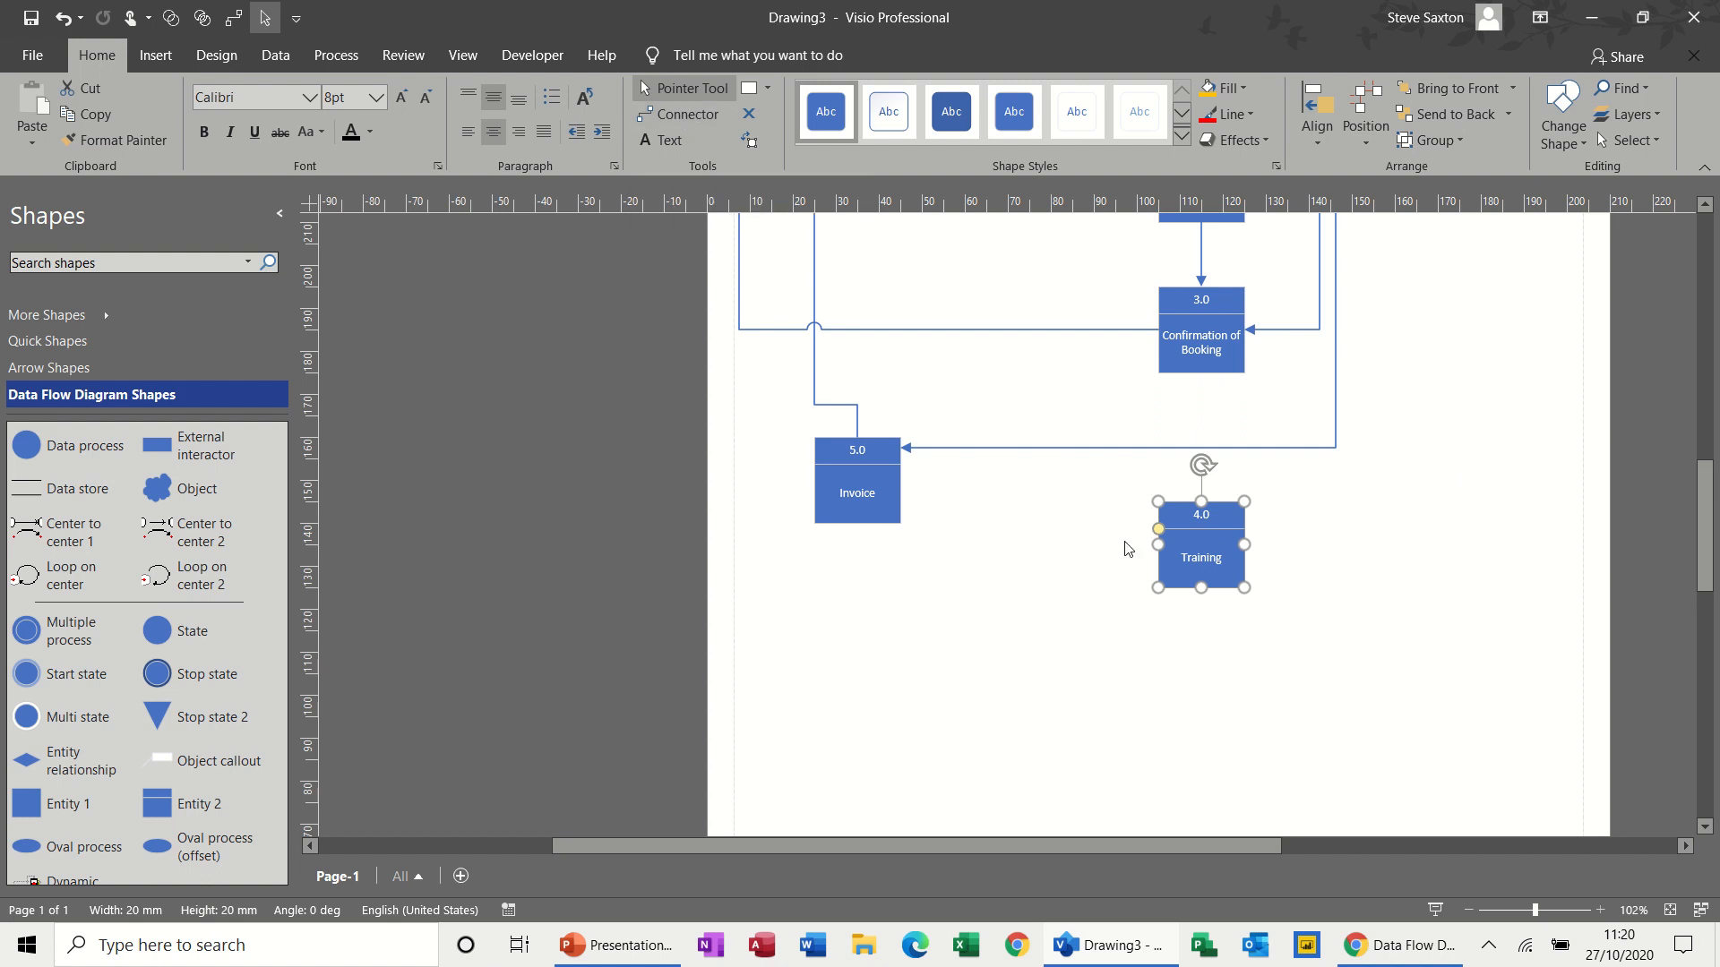
Relabel process 4.0 from Training to "Venue Bookinmg"
{"action": "double_click", "coordinate": [1200, 555]}
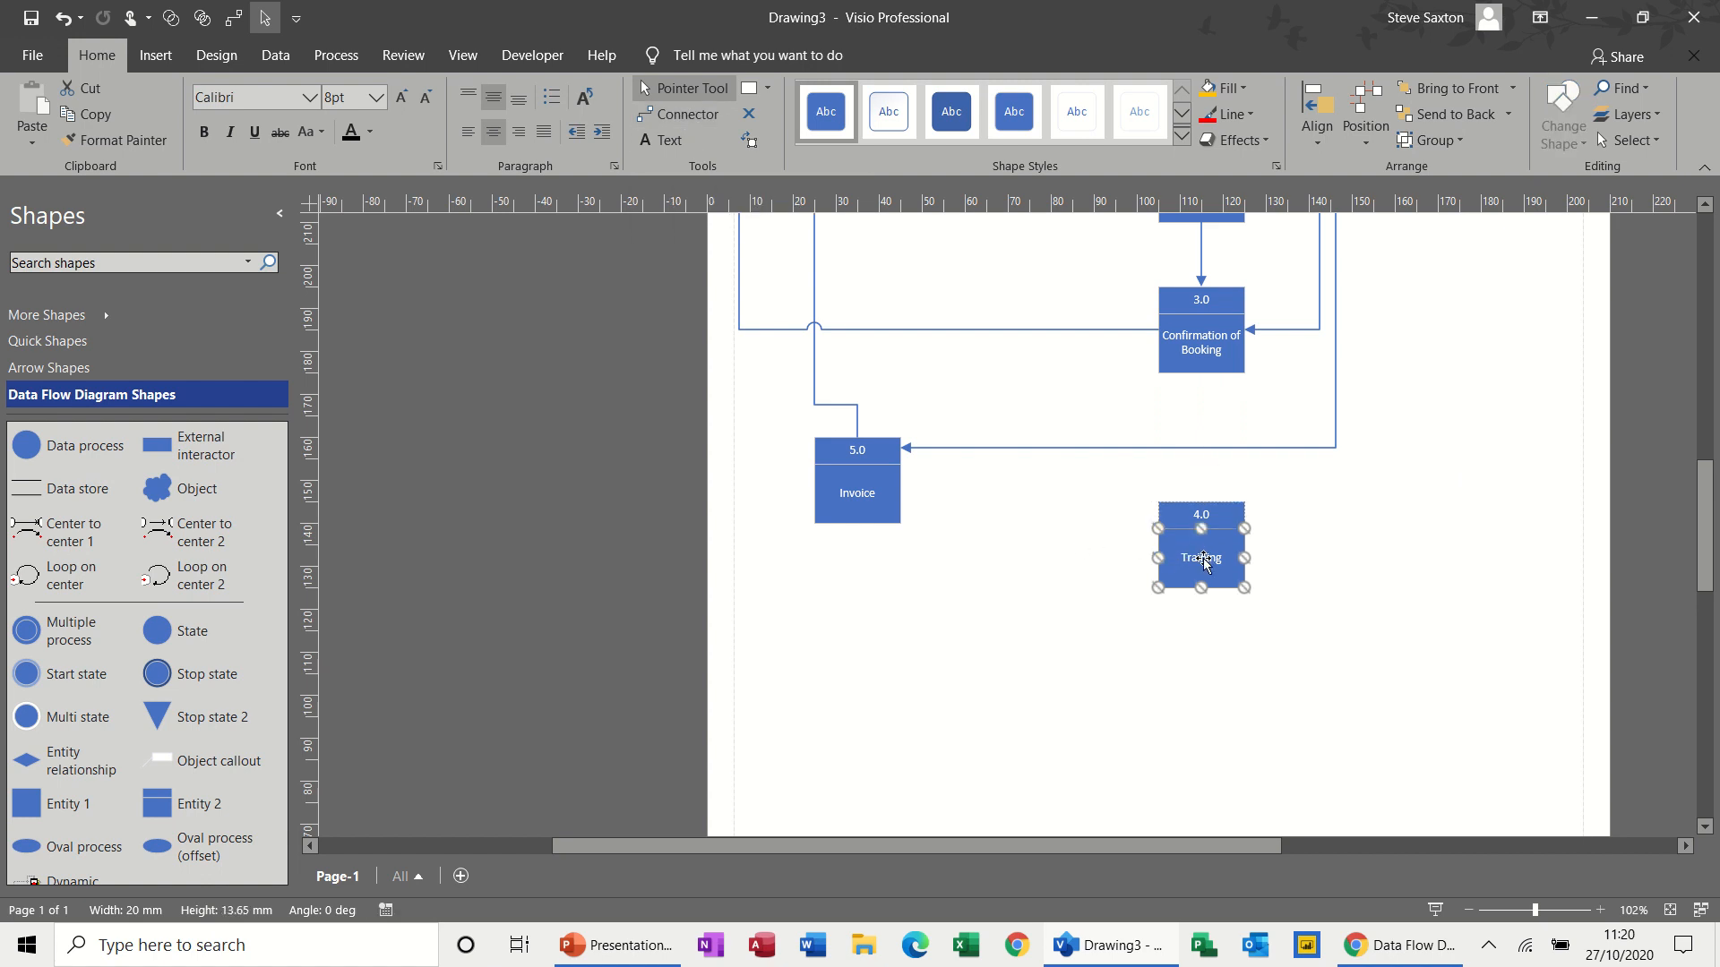
{"action": "type", "text": "Ven"}
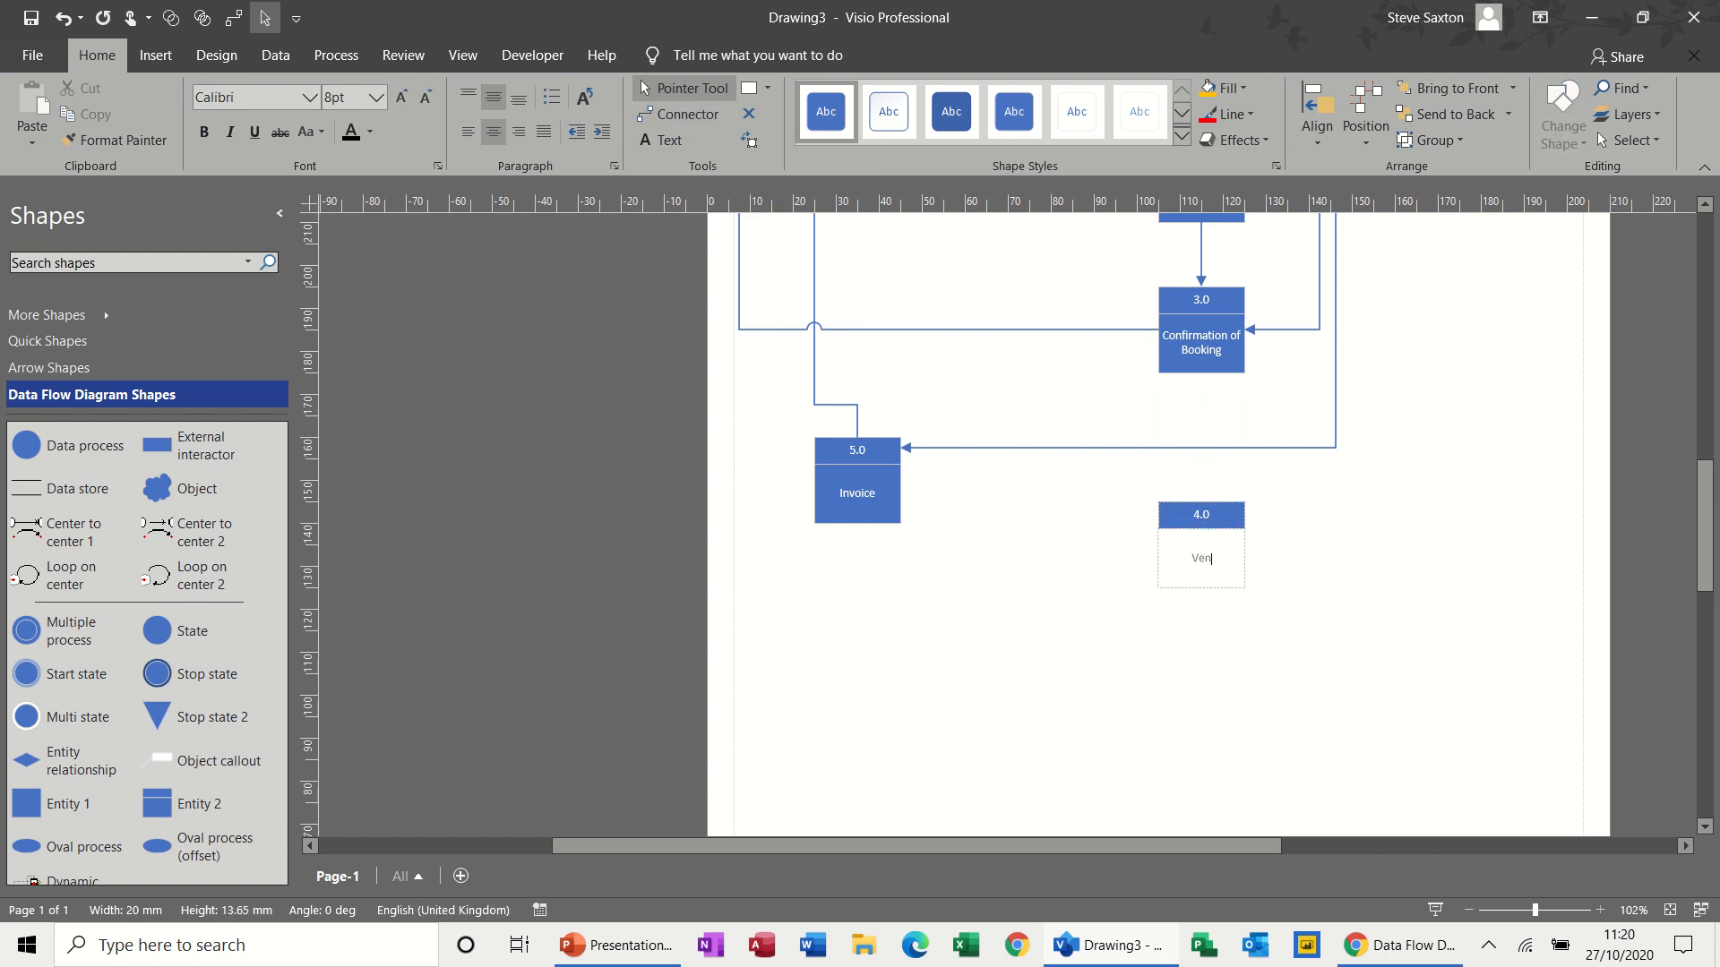
{"action": "type", "text": "ue Bookinmg"}
{"action": "left_click", "coordinate": [1295, 554]}
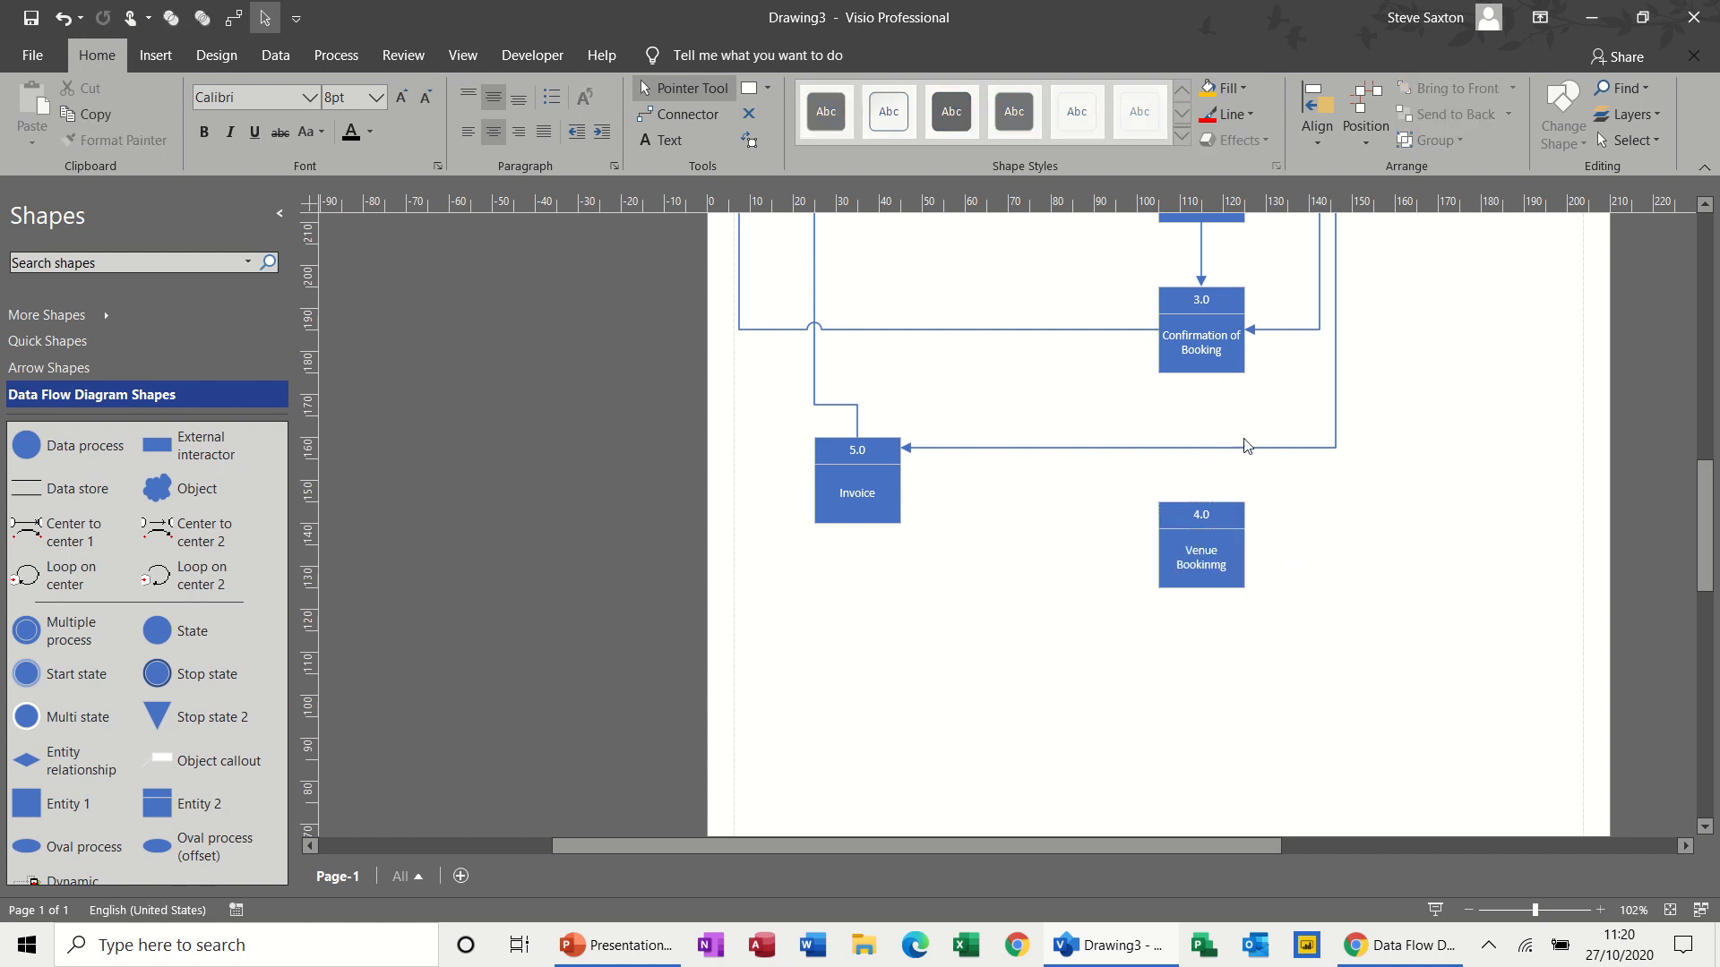
Connect the bottom of the Database store to the upper right side of process 4.0
{"action": "left_click_drag", "start_coordinate": [1706, 524], "coordinate": [1707, 472]}
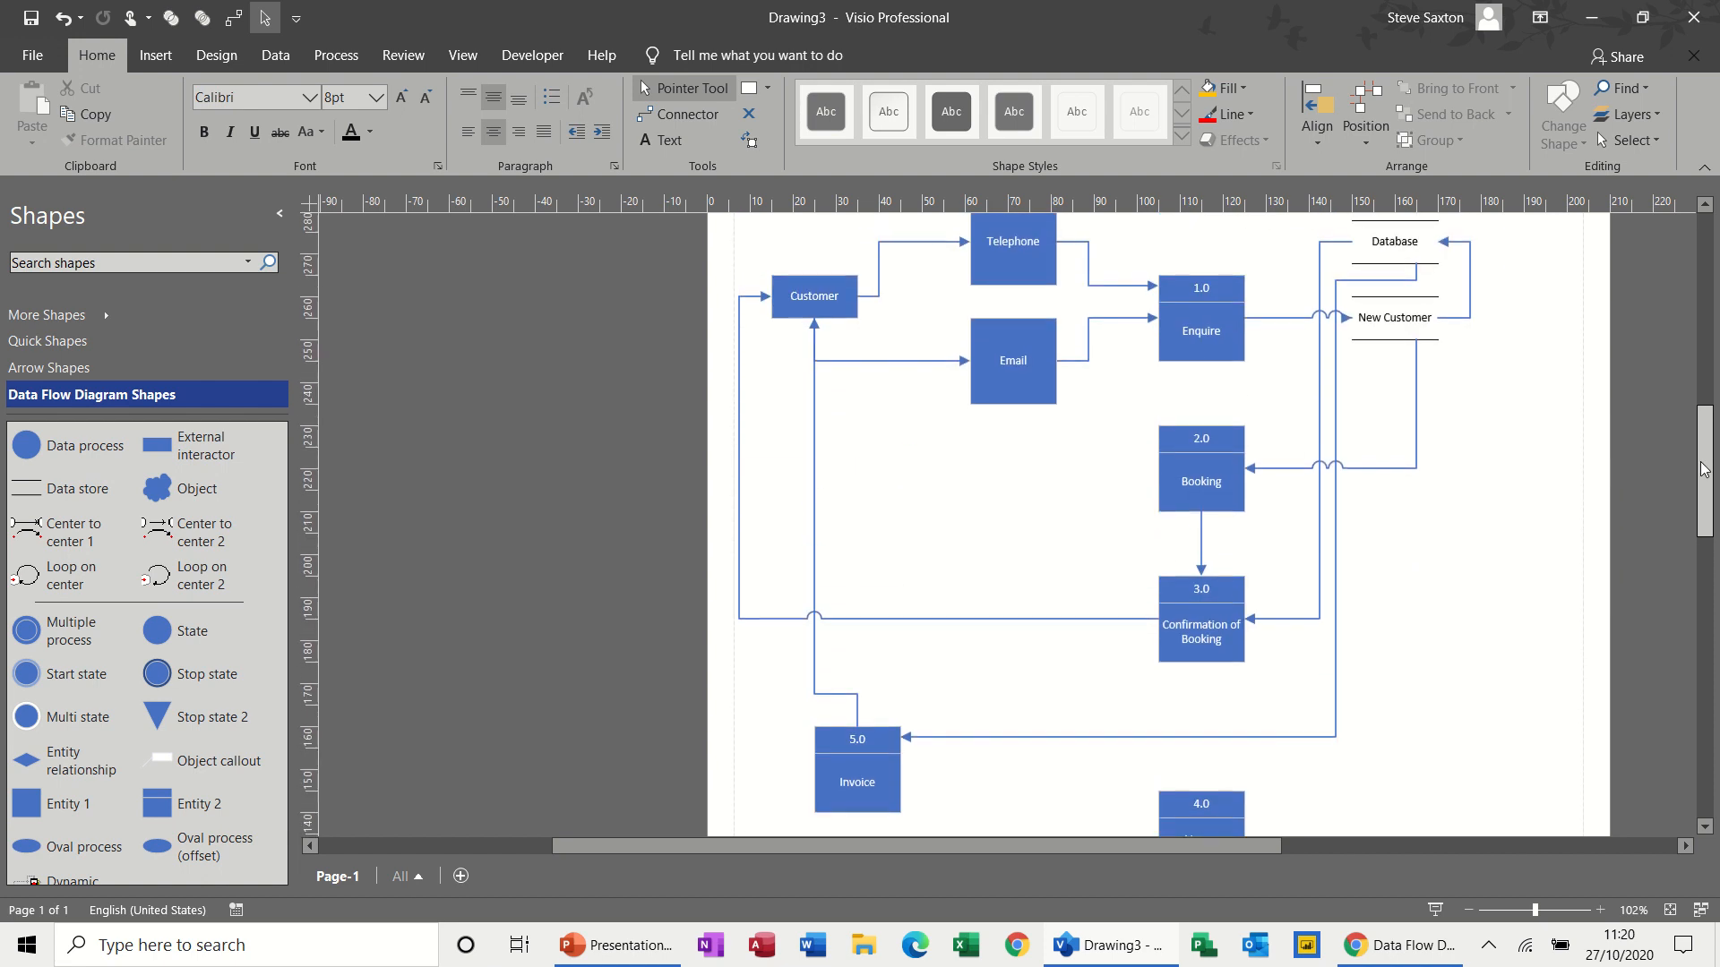
{"action": "left_click", "coordinate": [674, 120]}
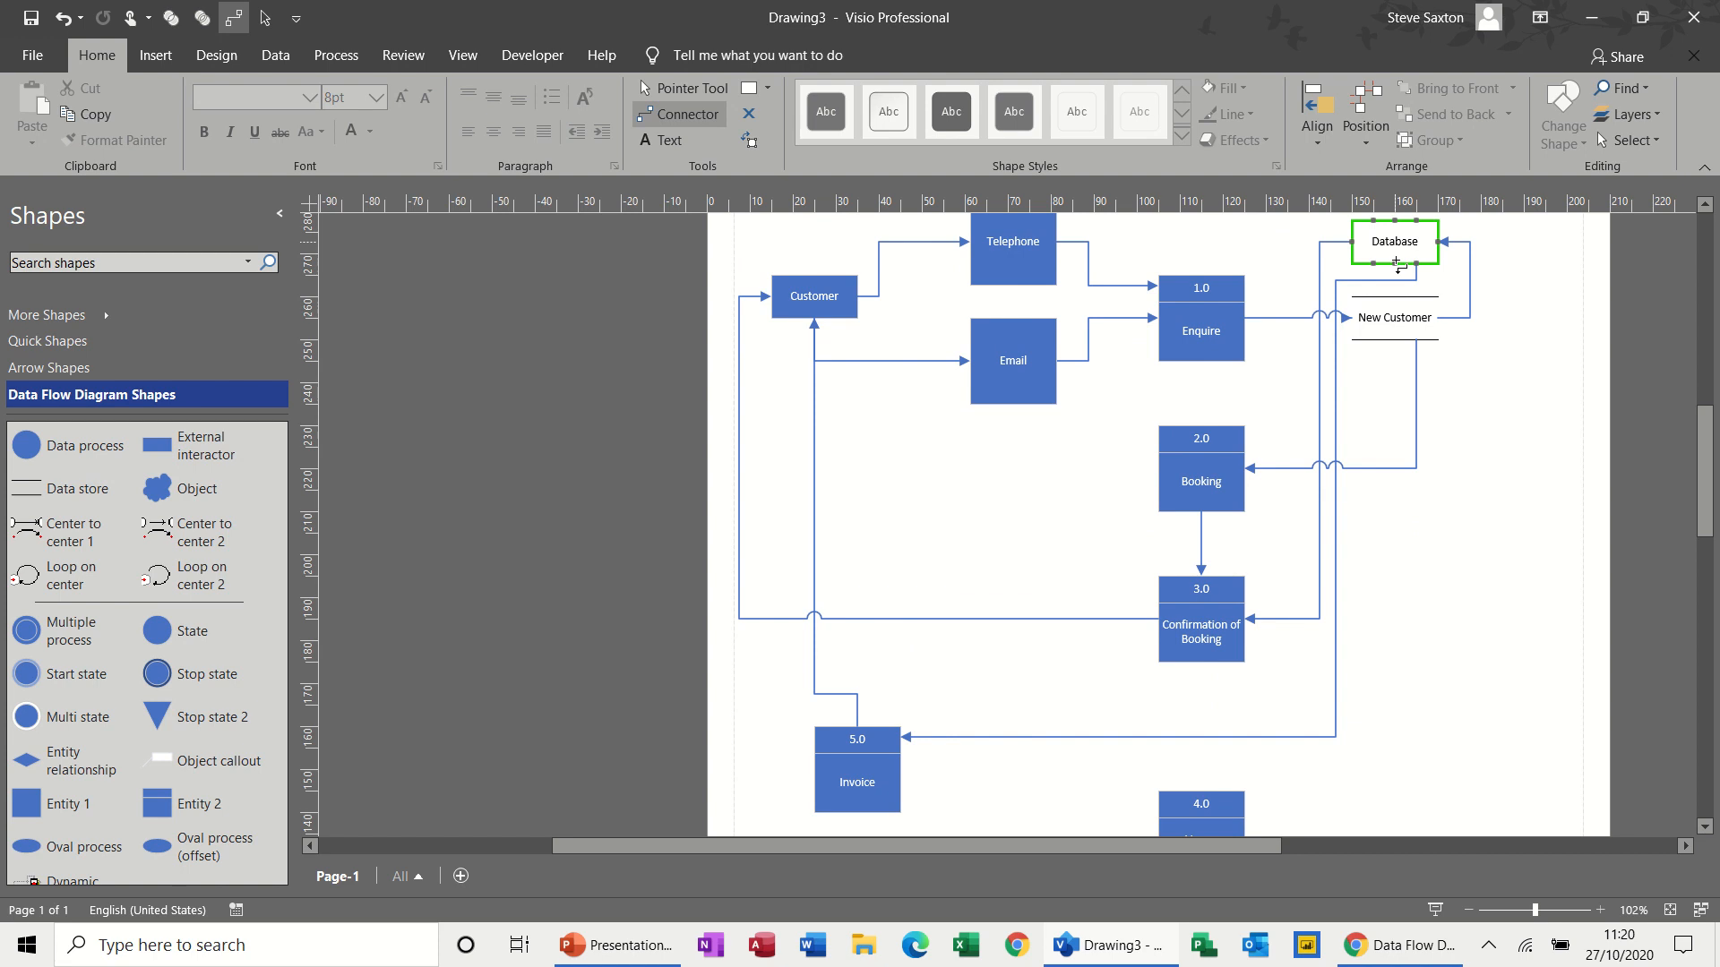
{"action": "left_click_drag", "start_coordinate": [1397, 262], "coordinate": [1476, 582]}
{"action": "left_click_drag", "start_coordinate": [1399, 835], "coordinate": [1245, 774]}
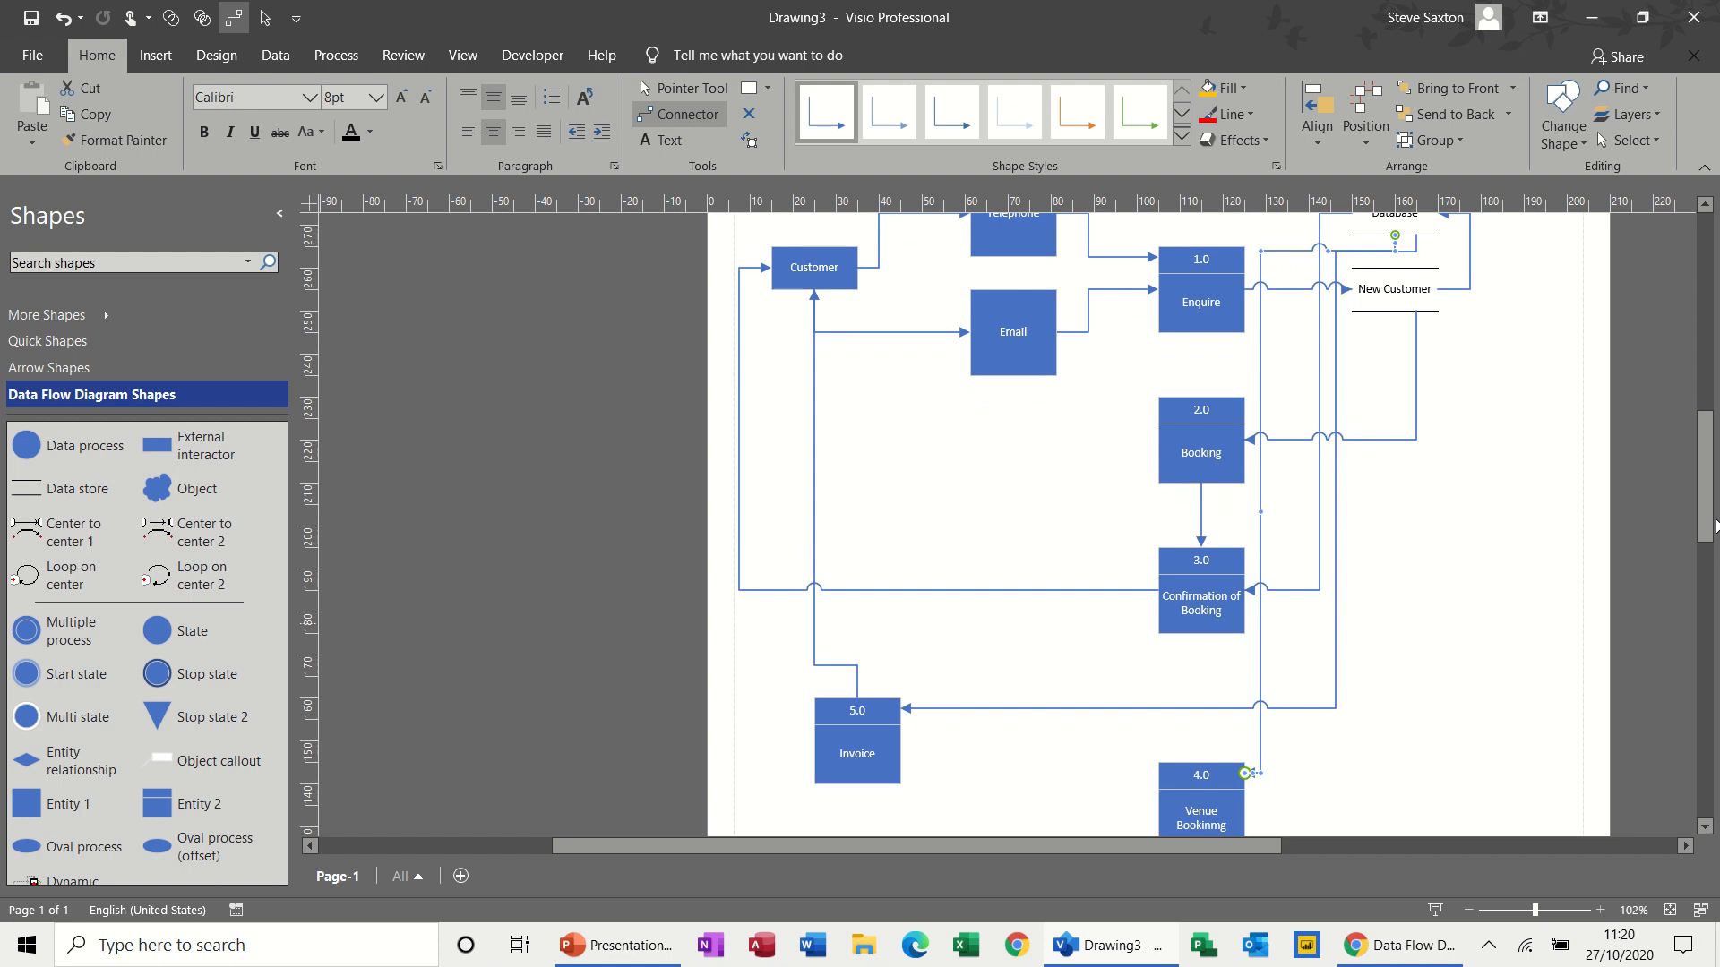
Add an Entity 2 shape between Invoice and process 4.0, level with 4.0, numbered "5.0" and labelled "Training"
{"action": "left_click_drag", "start_coordinate": [1713, 526], "coordinate": [1711, 557]}
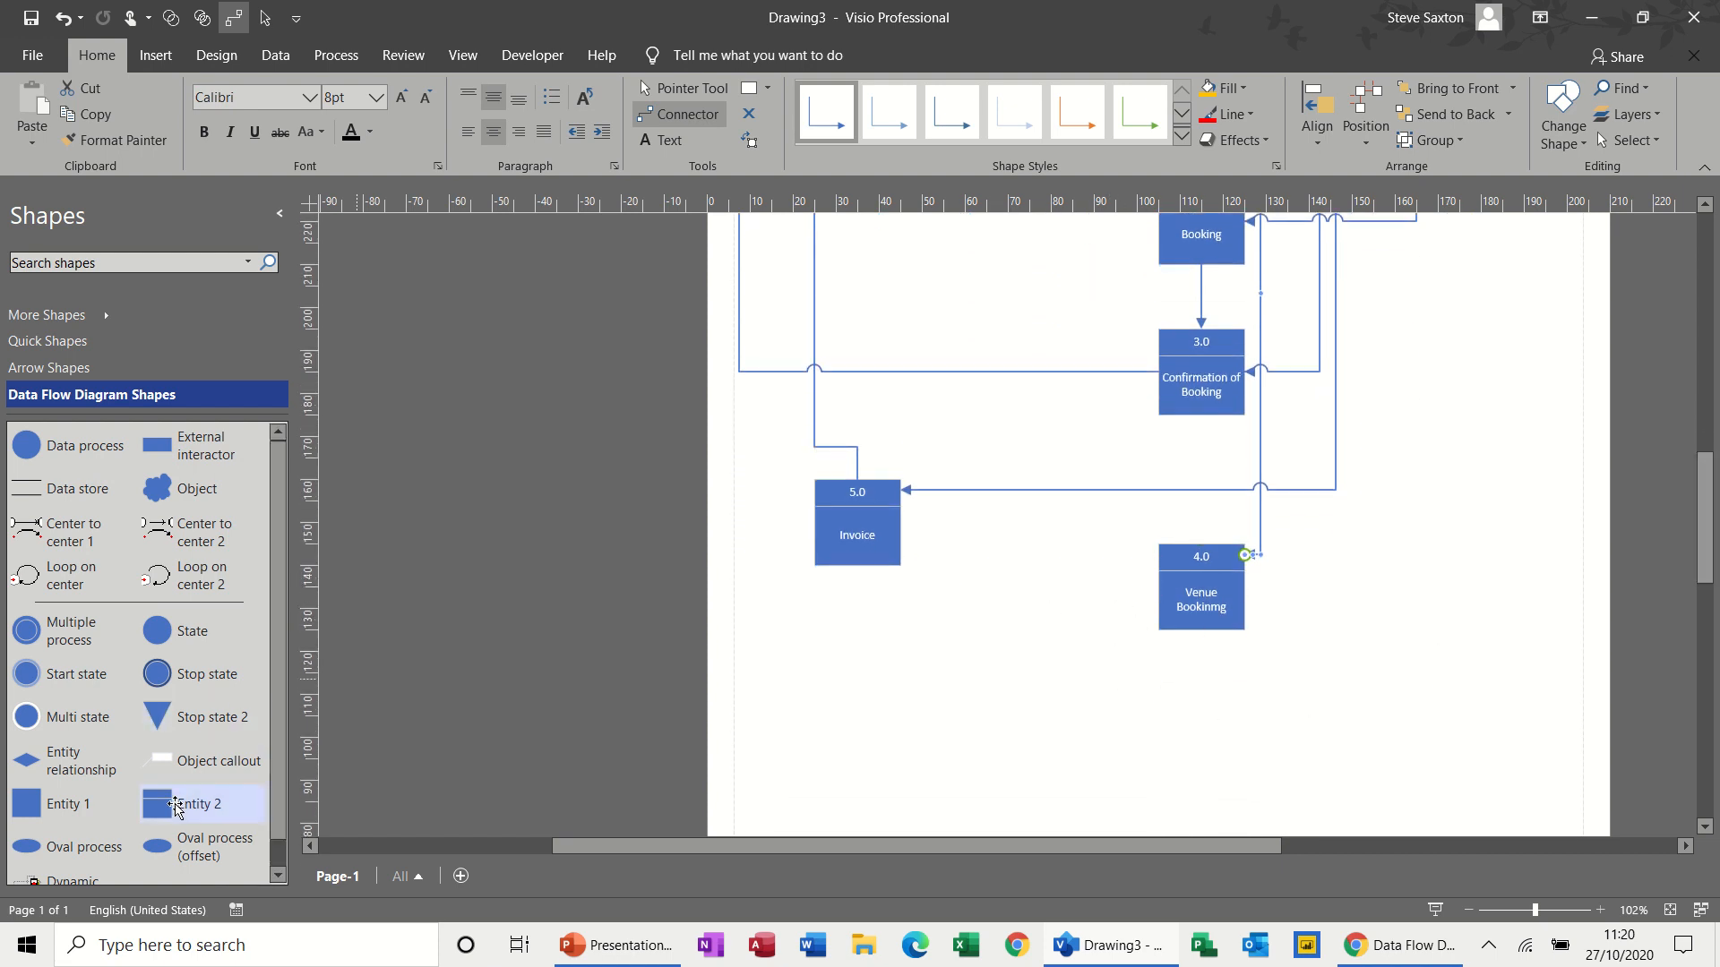
{"action": "left_click_drag", "start_coordinate": [173, 808], "coordinate": [1008, 590]}
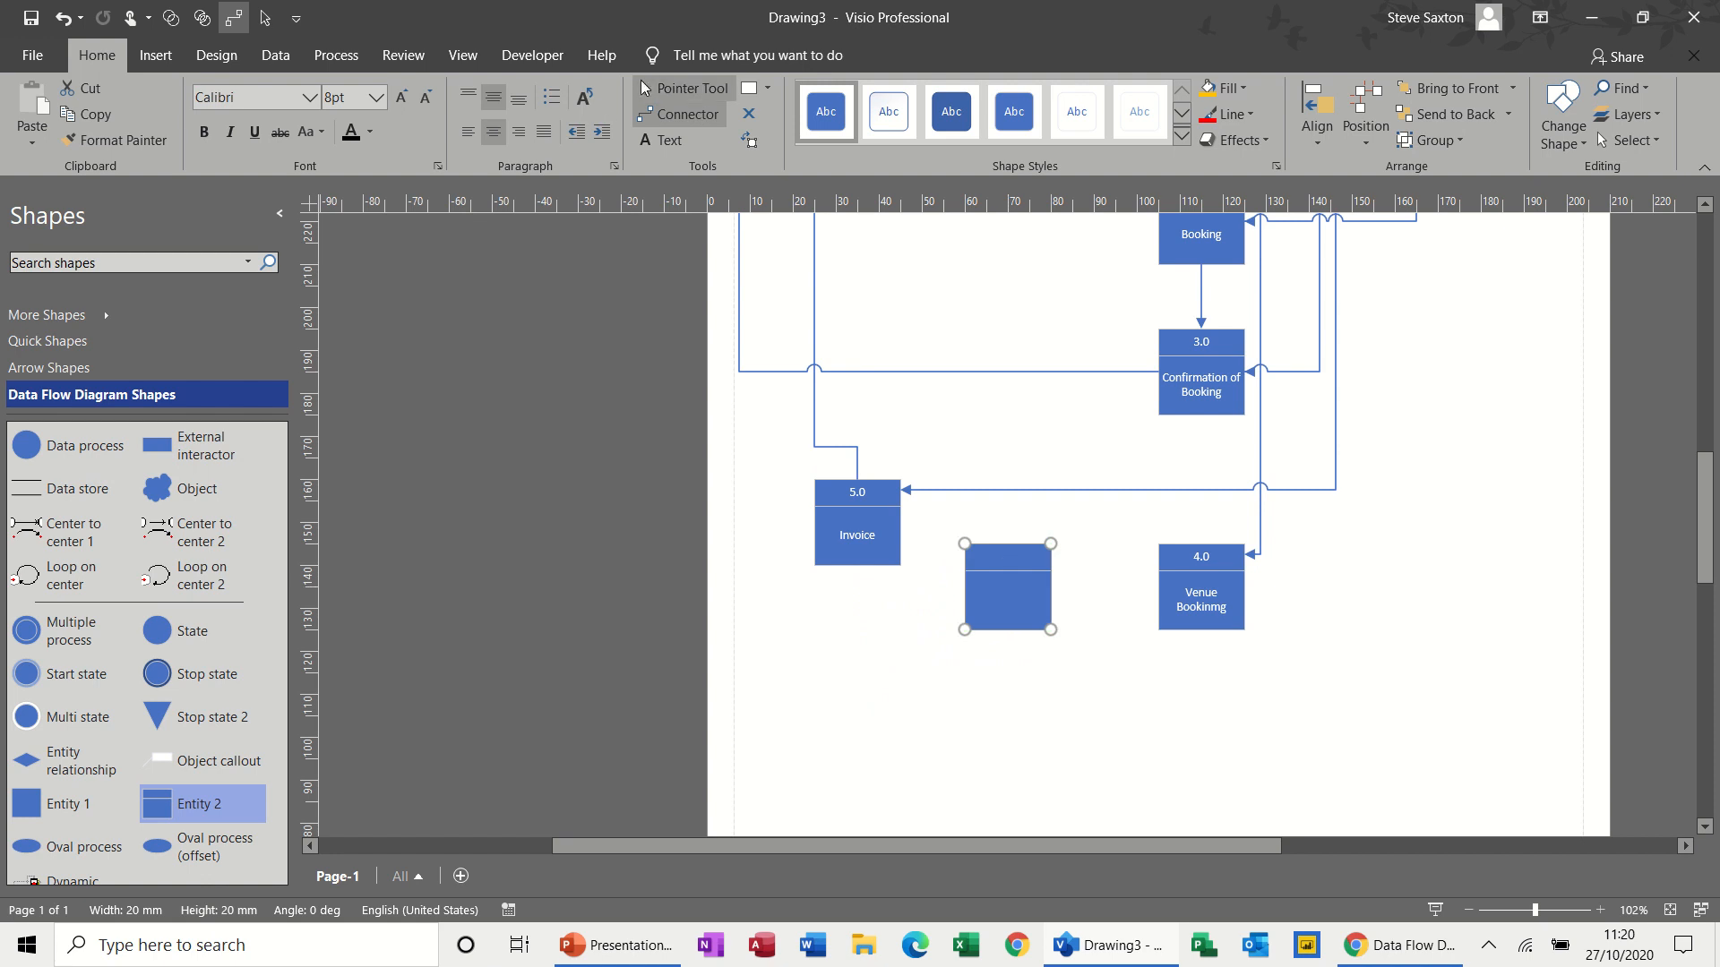
{"action": "left_click", "coordinate": [680, 87]}
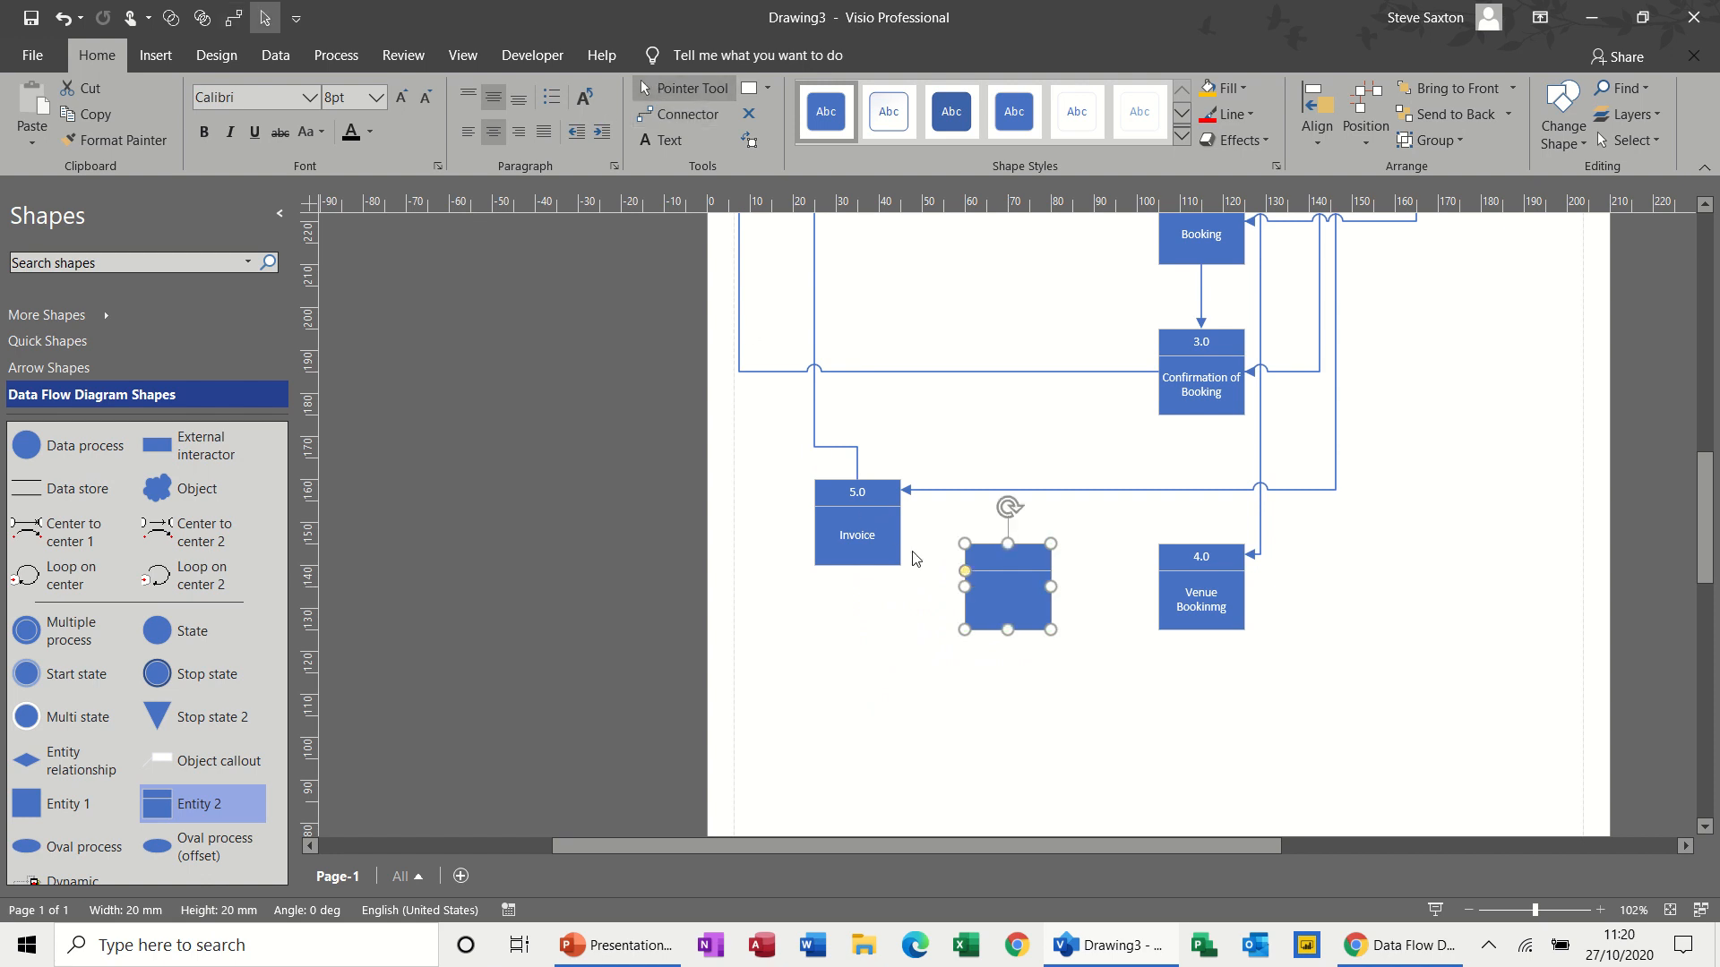
{"action": "left_click", "coordinate": [1027, 566]}
{"action": "double_click", "coordinate": [1024, 563]}
{"action": "type", "text": "5.0"}
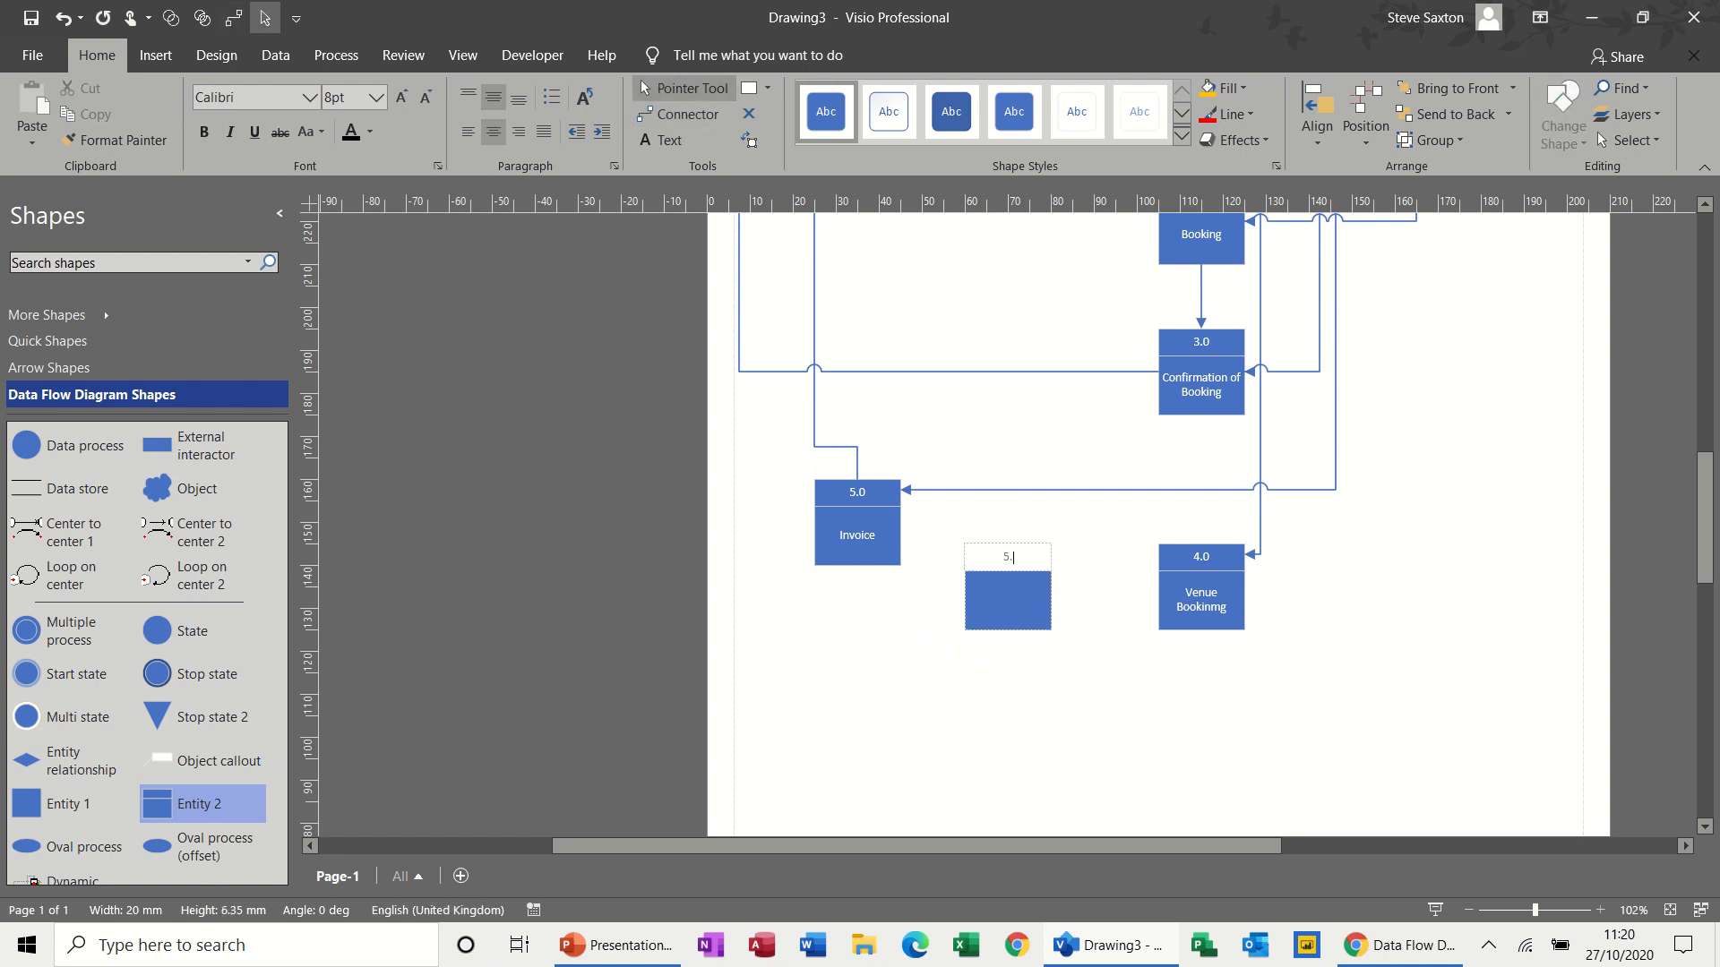
{"action": "left_click", "coordinate": [1017, 587]}
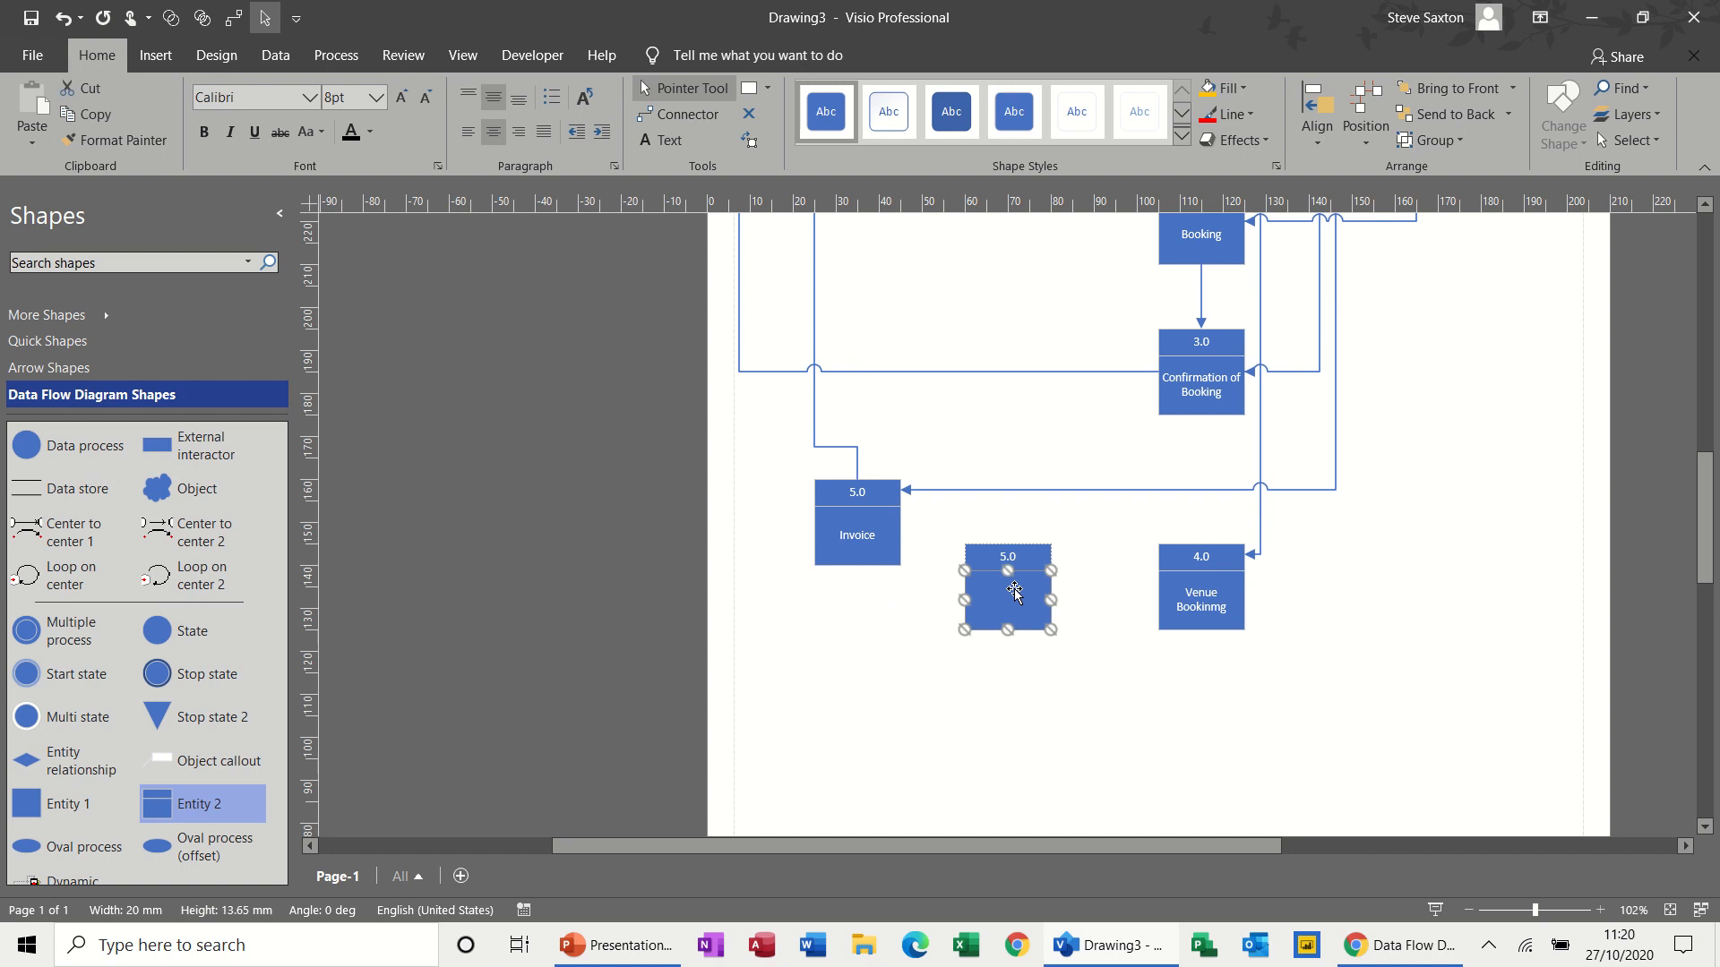
{"action": "type", "text": "Training"}
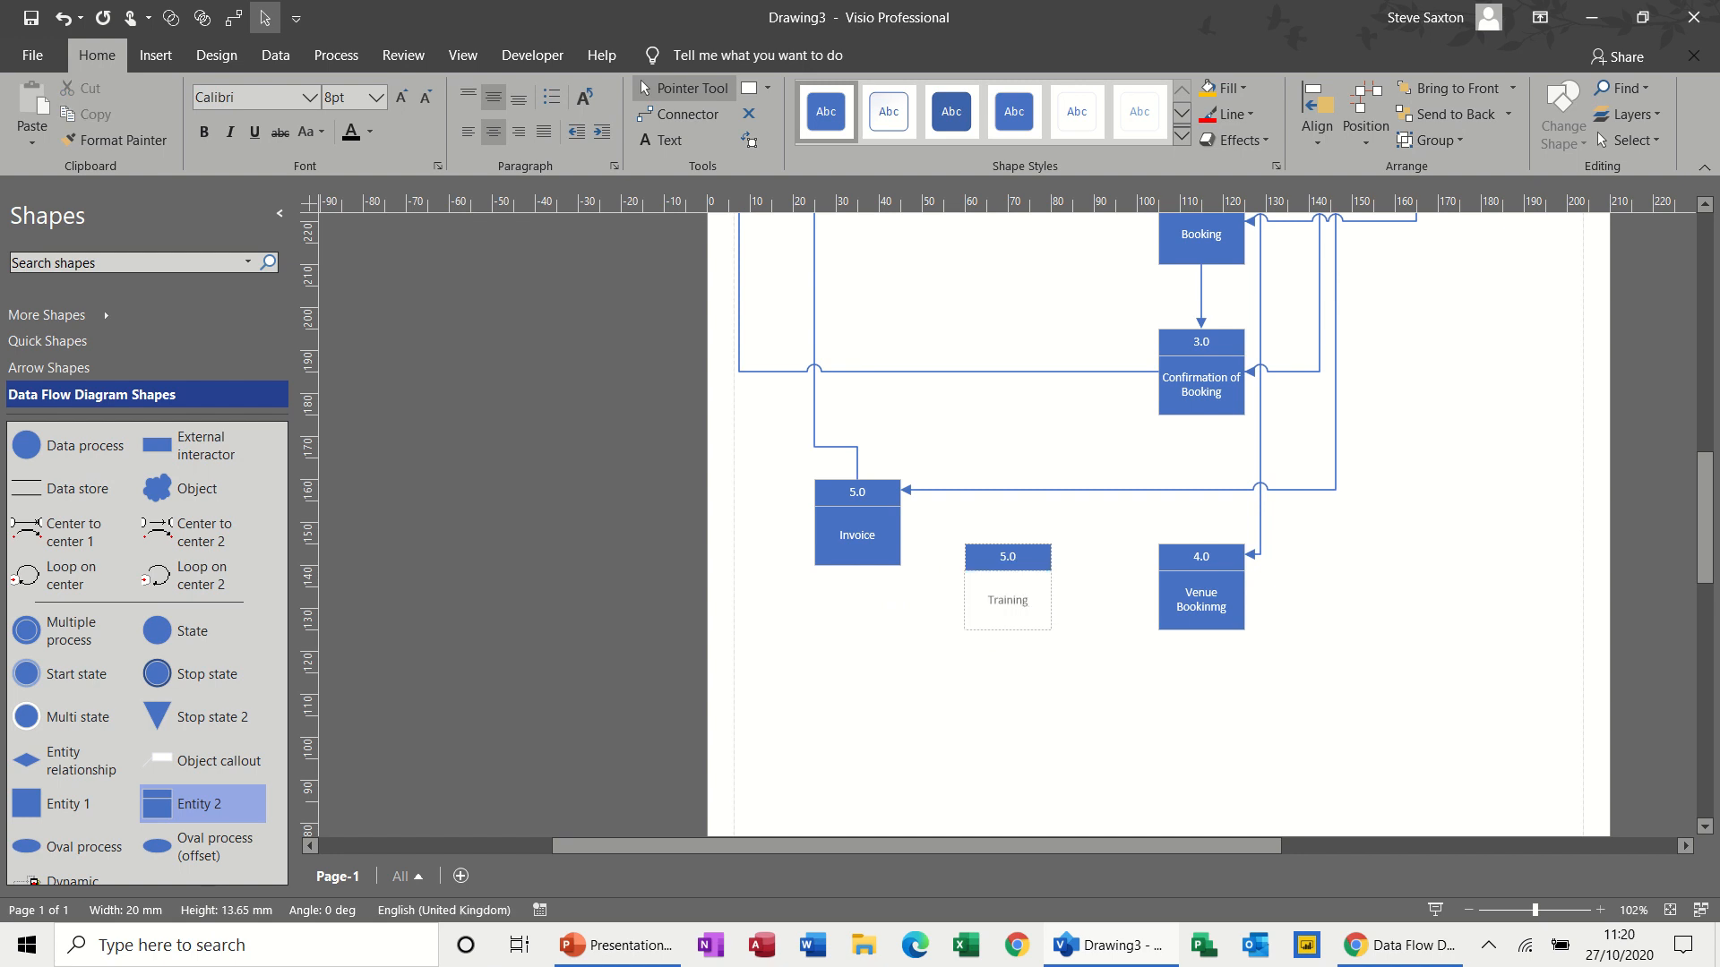
{"action": "left_click", "coordinate": [1025, 667]}
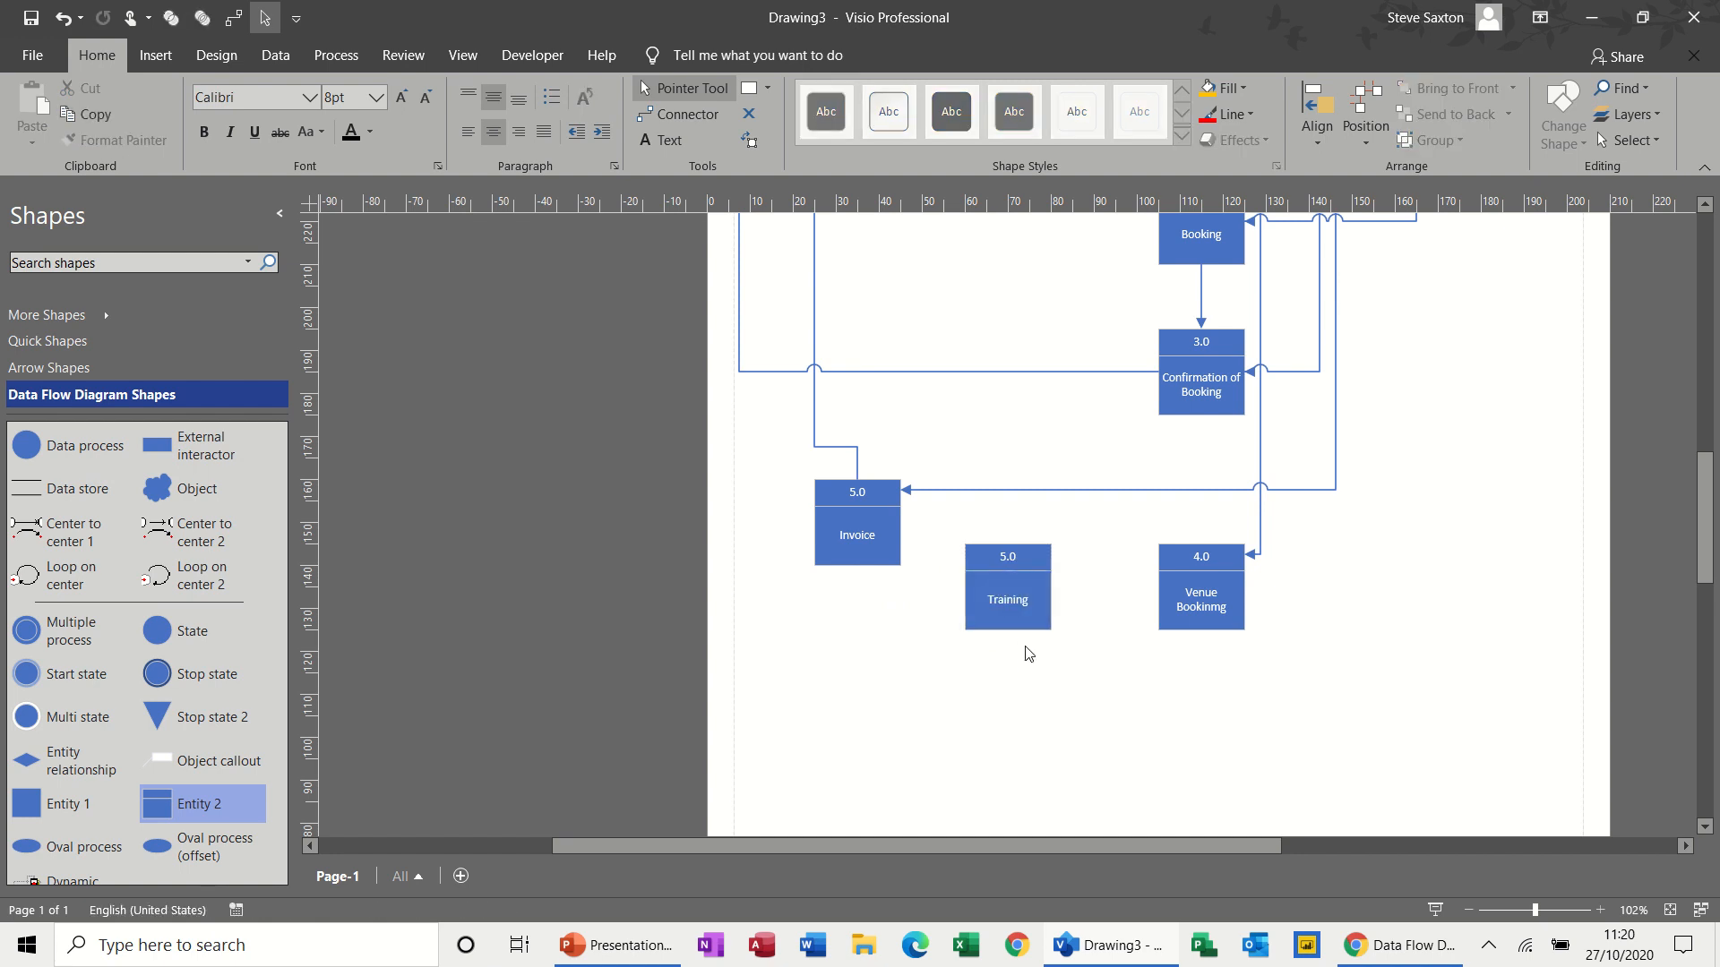
Connect the left side of process 4.0 to Training's right side, and Training's left side to the bottom of Invoice
{"action": "left_click", "coordinate": [666, 112]}
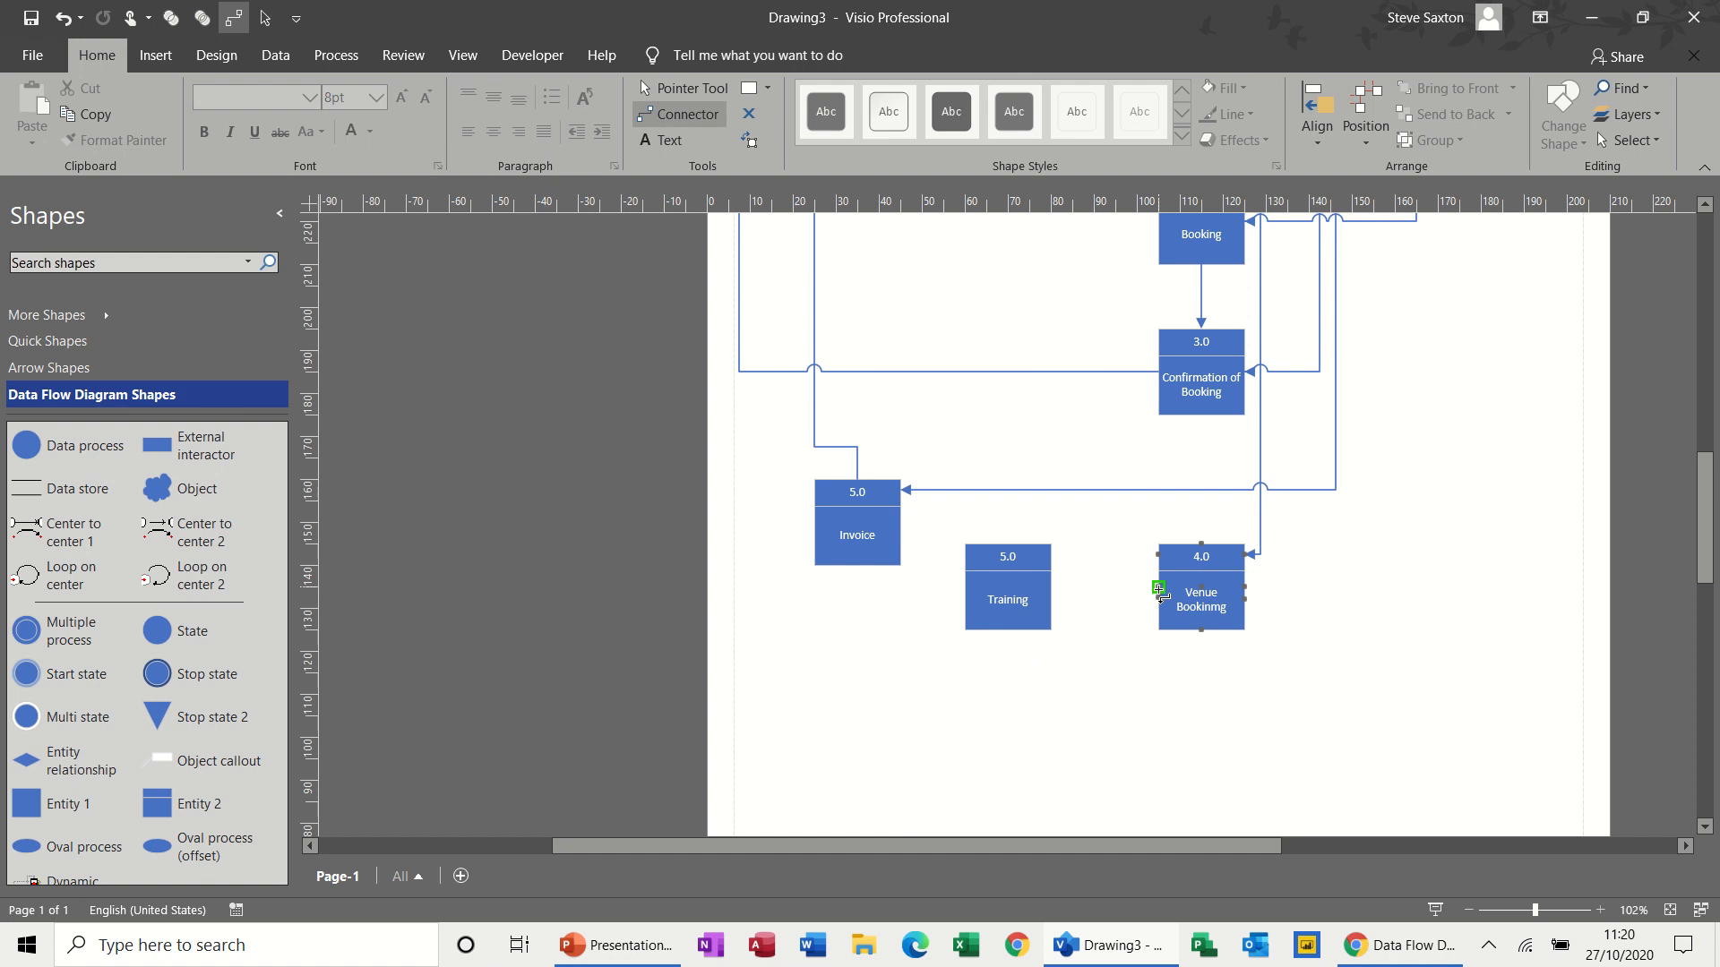
{"action": "left_click_drag", "start_coordinate": [1158, 588], "coordinate": [1055, 586]}
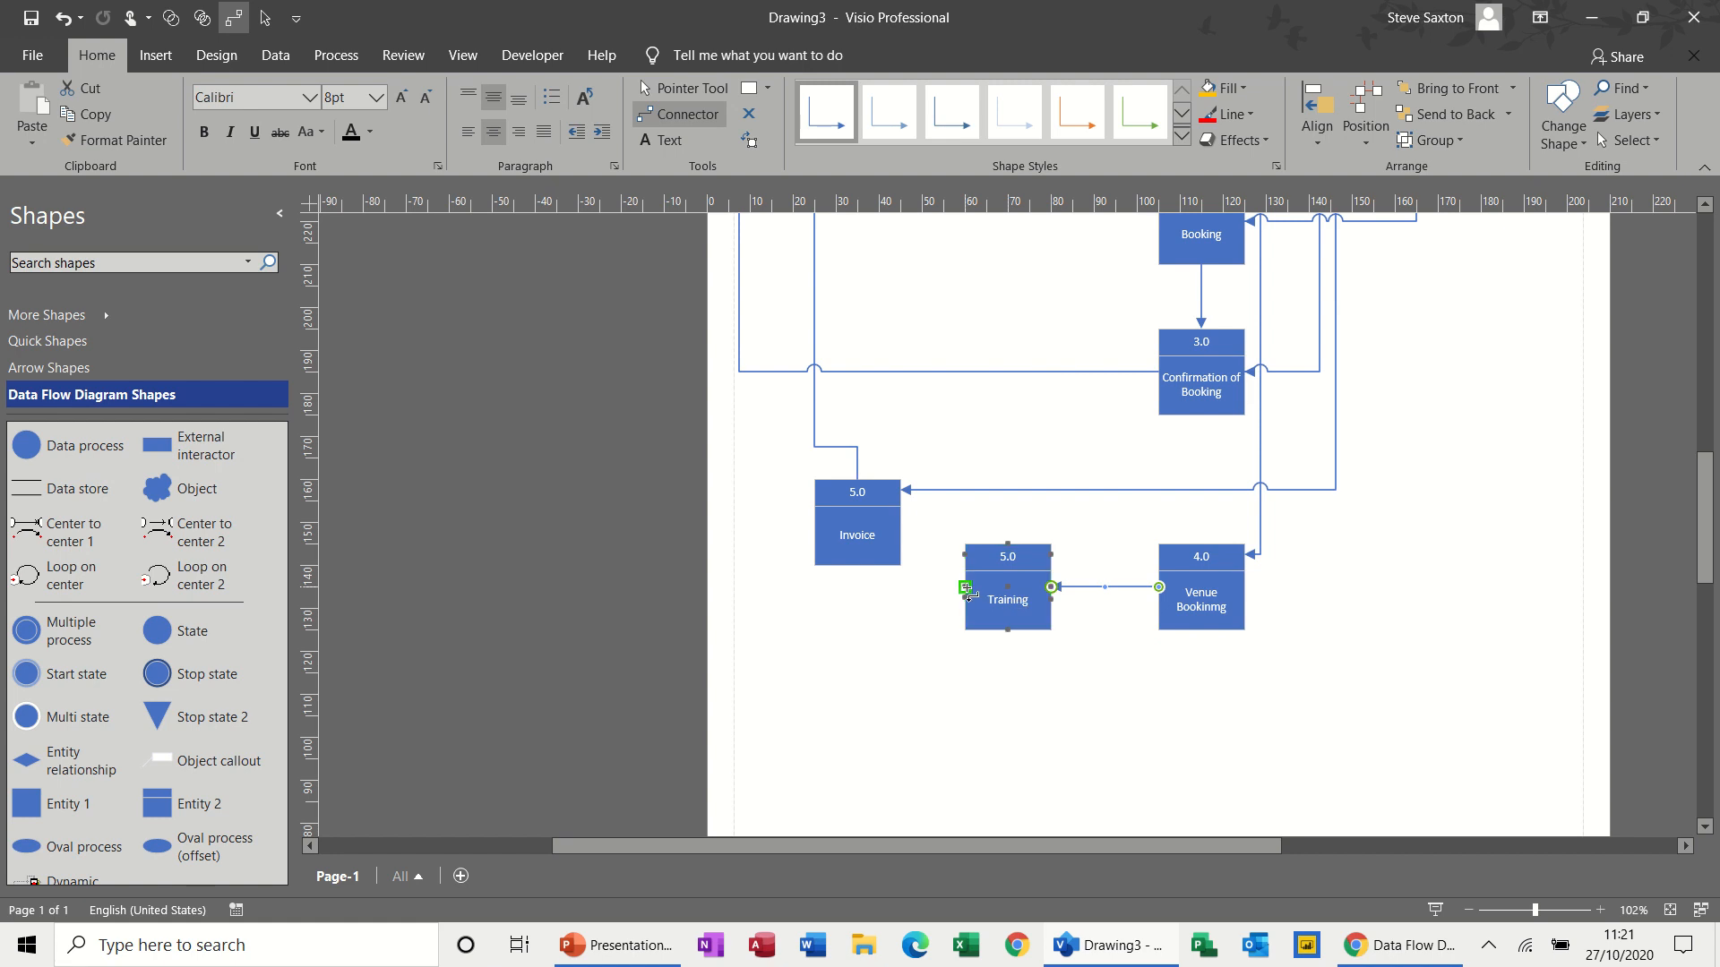
{"action": "left_click_drag", "start_coordinate": [966, 589], "coordinate": [857, 567]}
{"action": "left_click", "coordinate": [670, 89]}
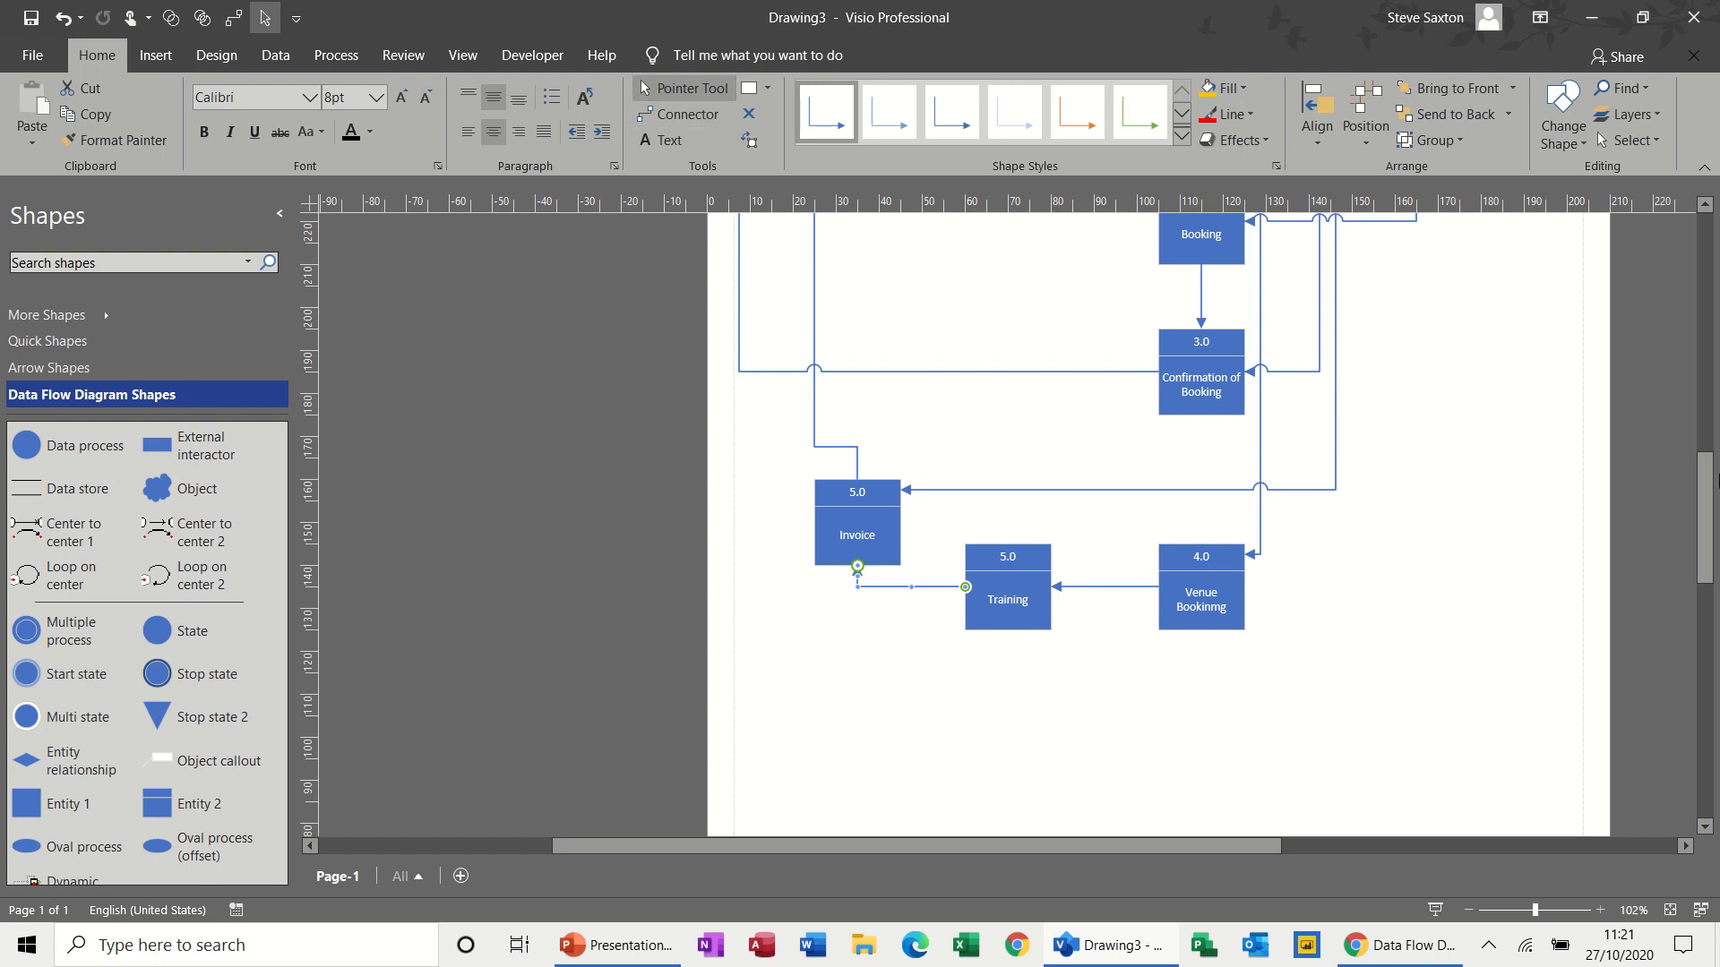
Renumber the Invoice process as "6.0"
{"action": "left_click_drag", "start_coordinate": [1711, 515], "coordinate": [1711, 450]}
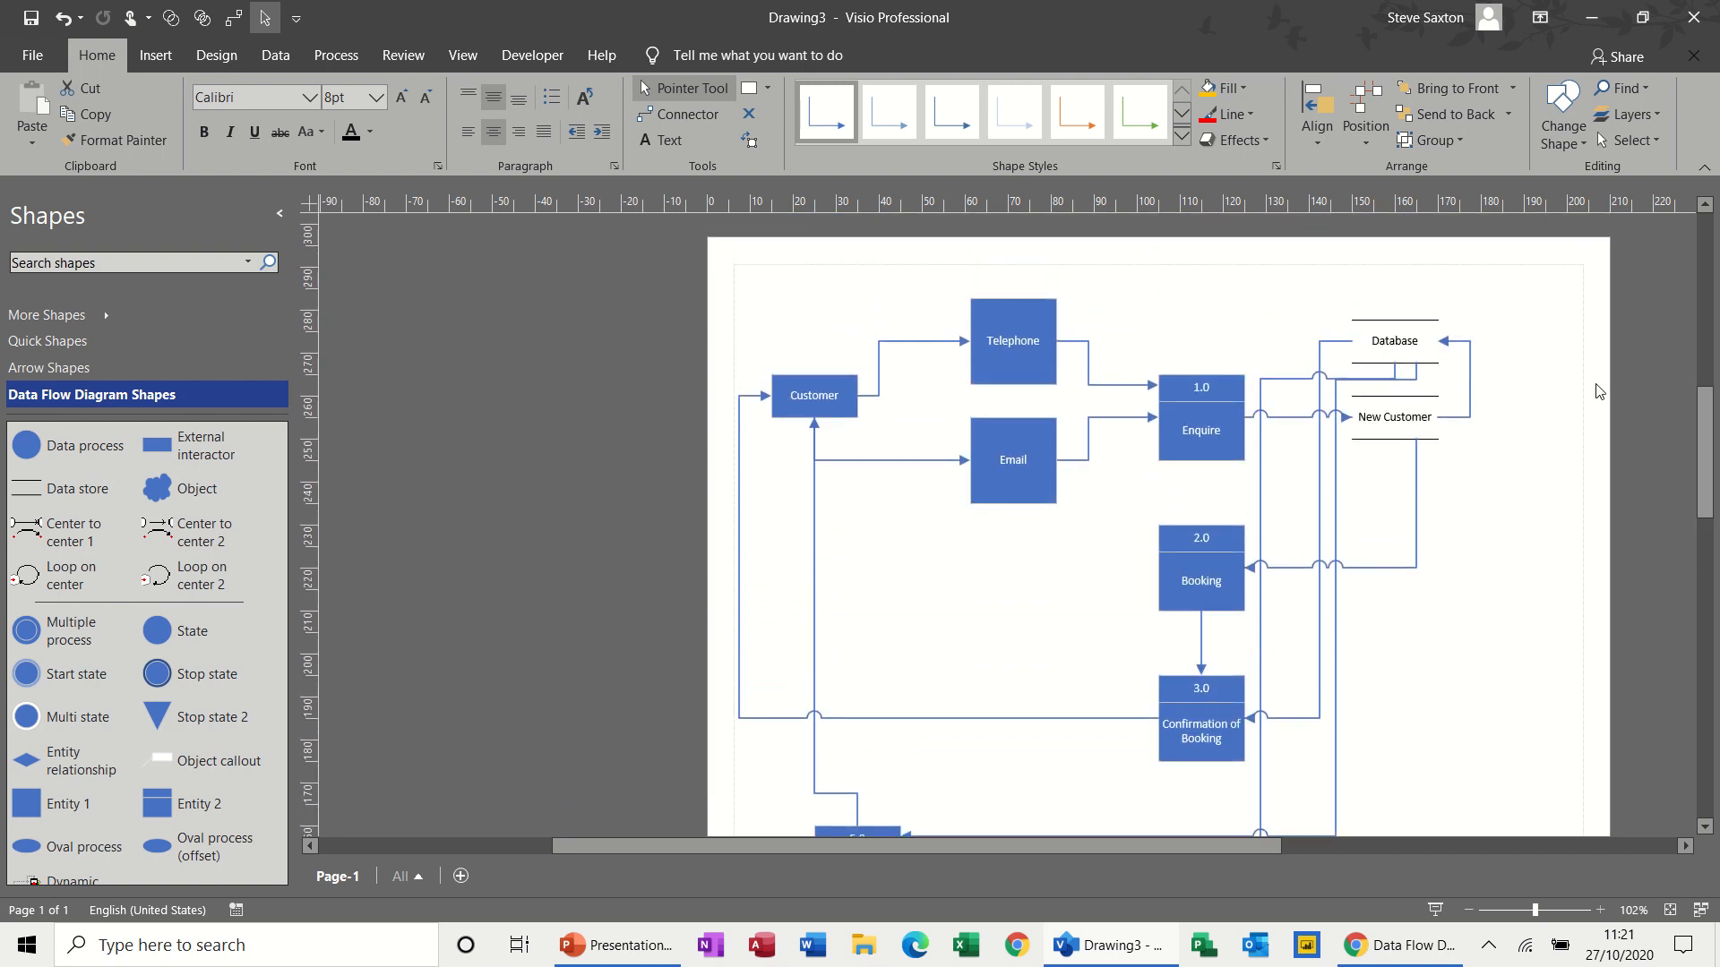
{"action": "scroll", "coordinate": [1296, 601], "scroll_direction": "down", "scroll_amount": 5}
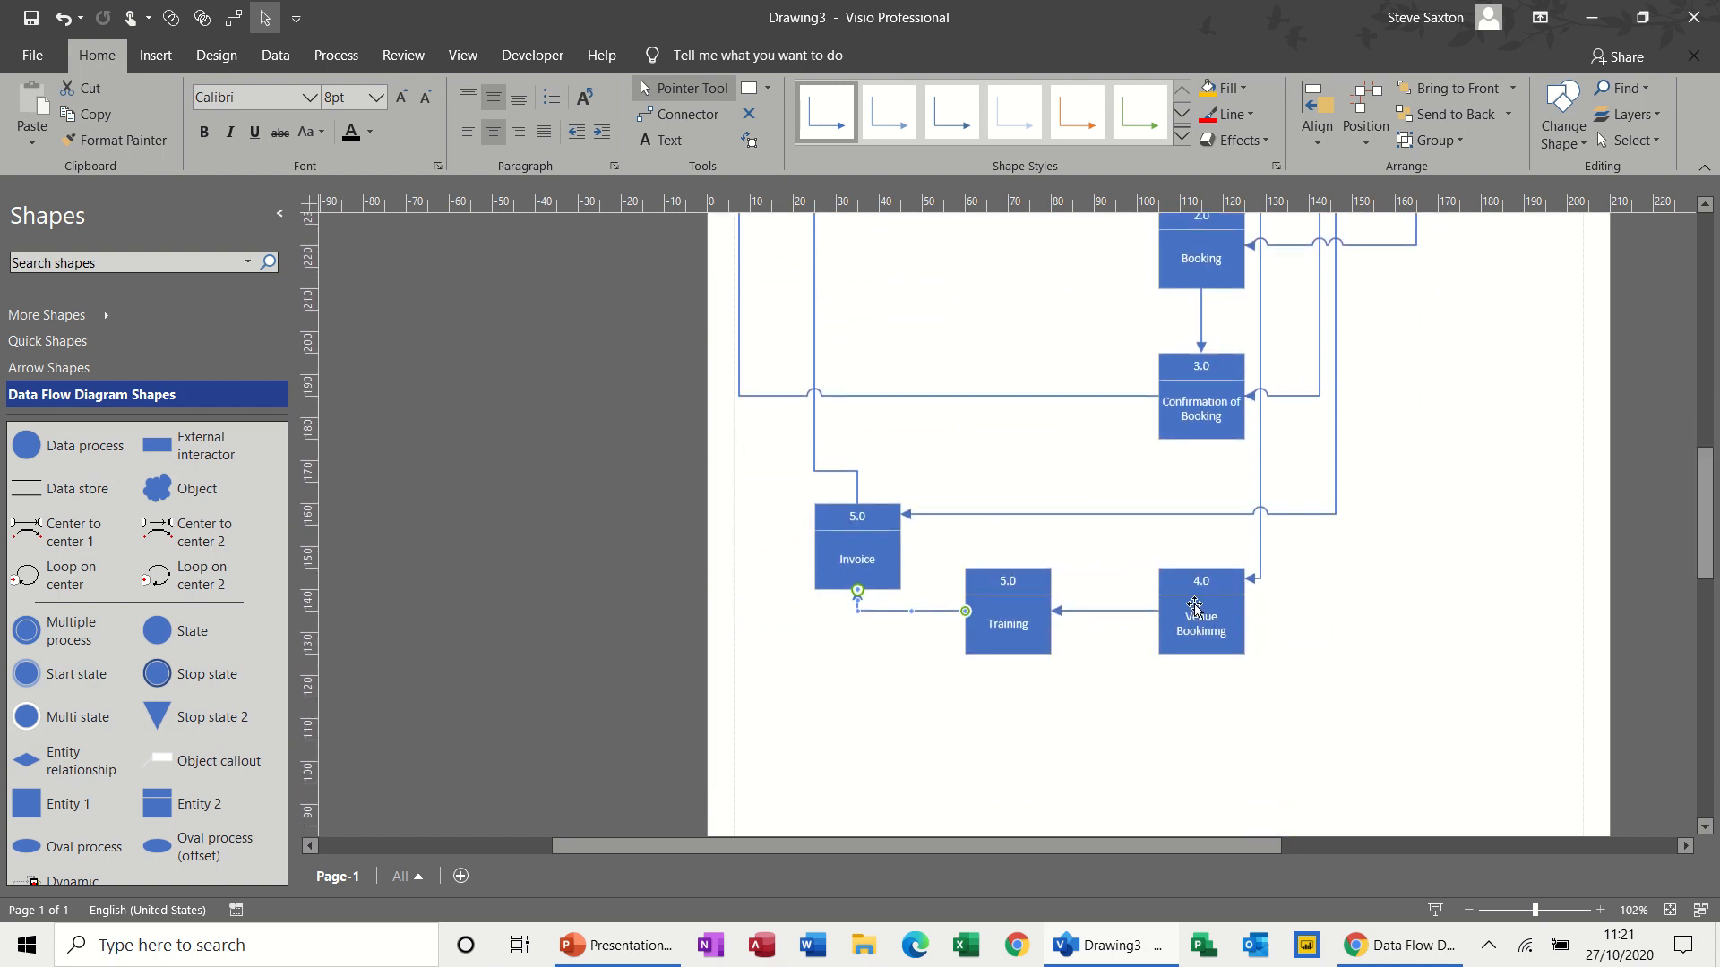
{"action": "left_click", "coordinate": [853, 517]}
{"action": "left_click", "coordinate": [852, 516]}
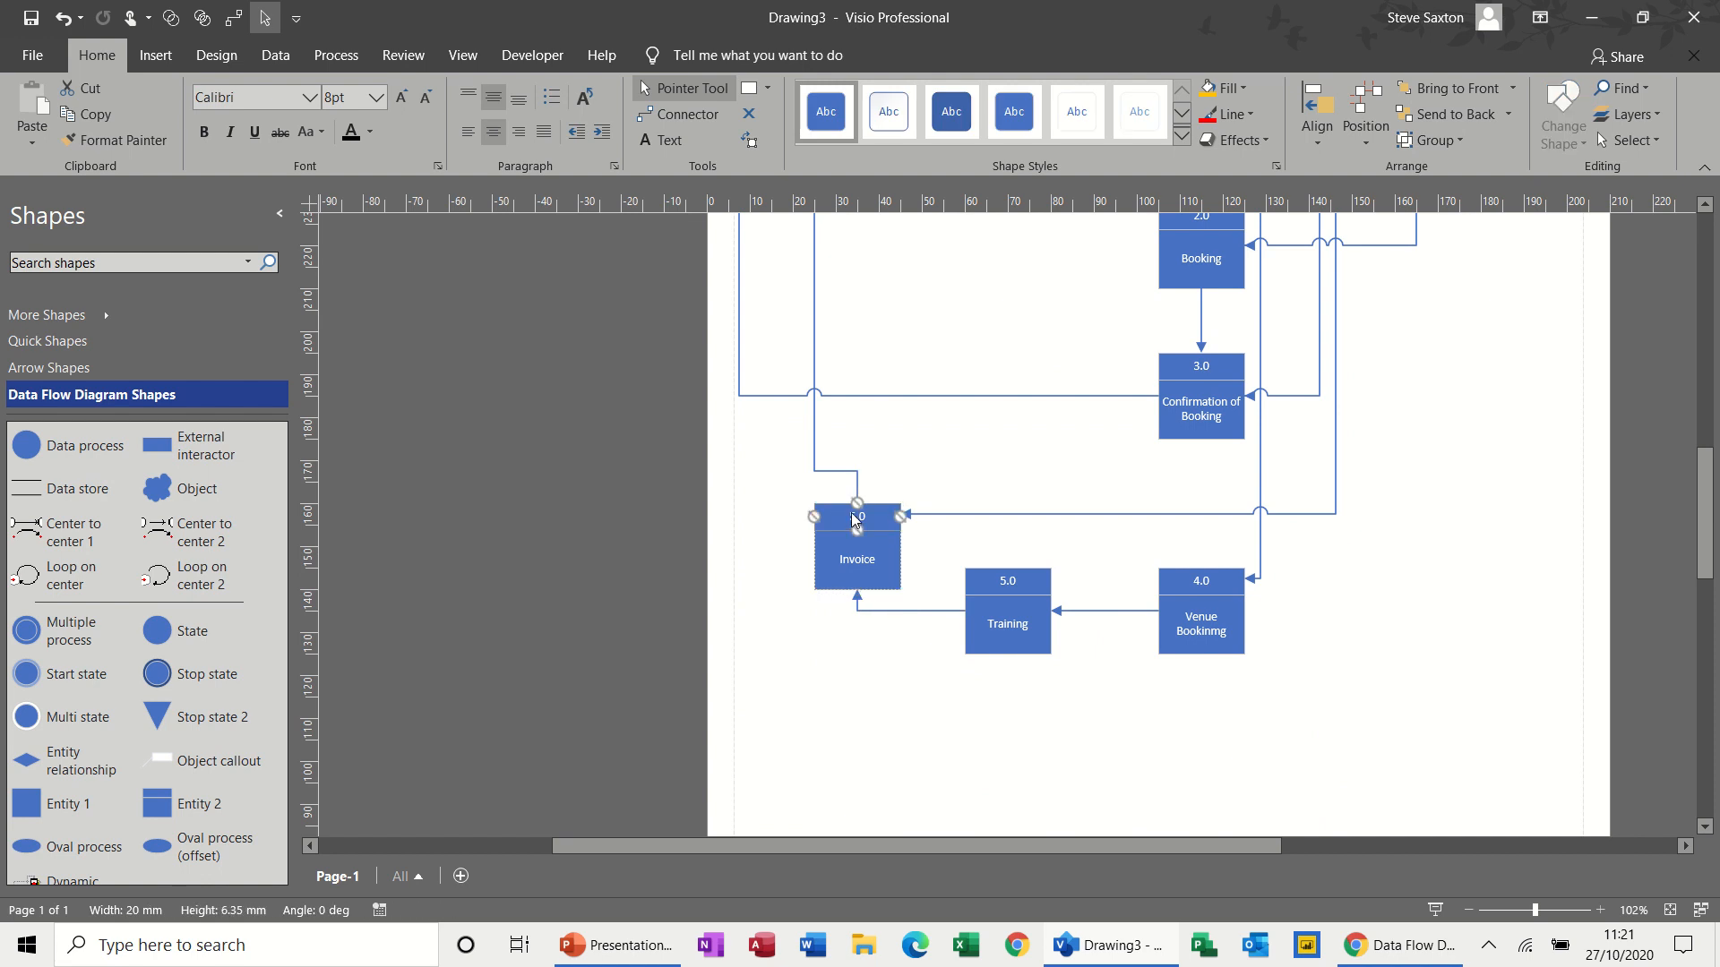
{"action": "type", "text": "6.0"}
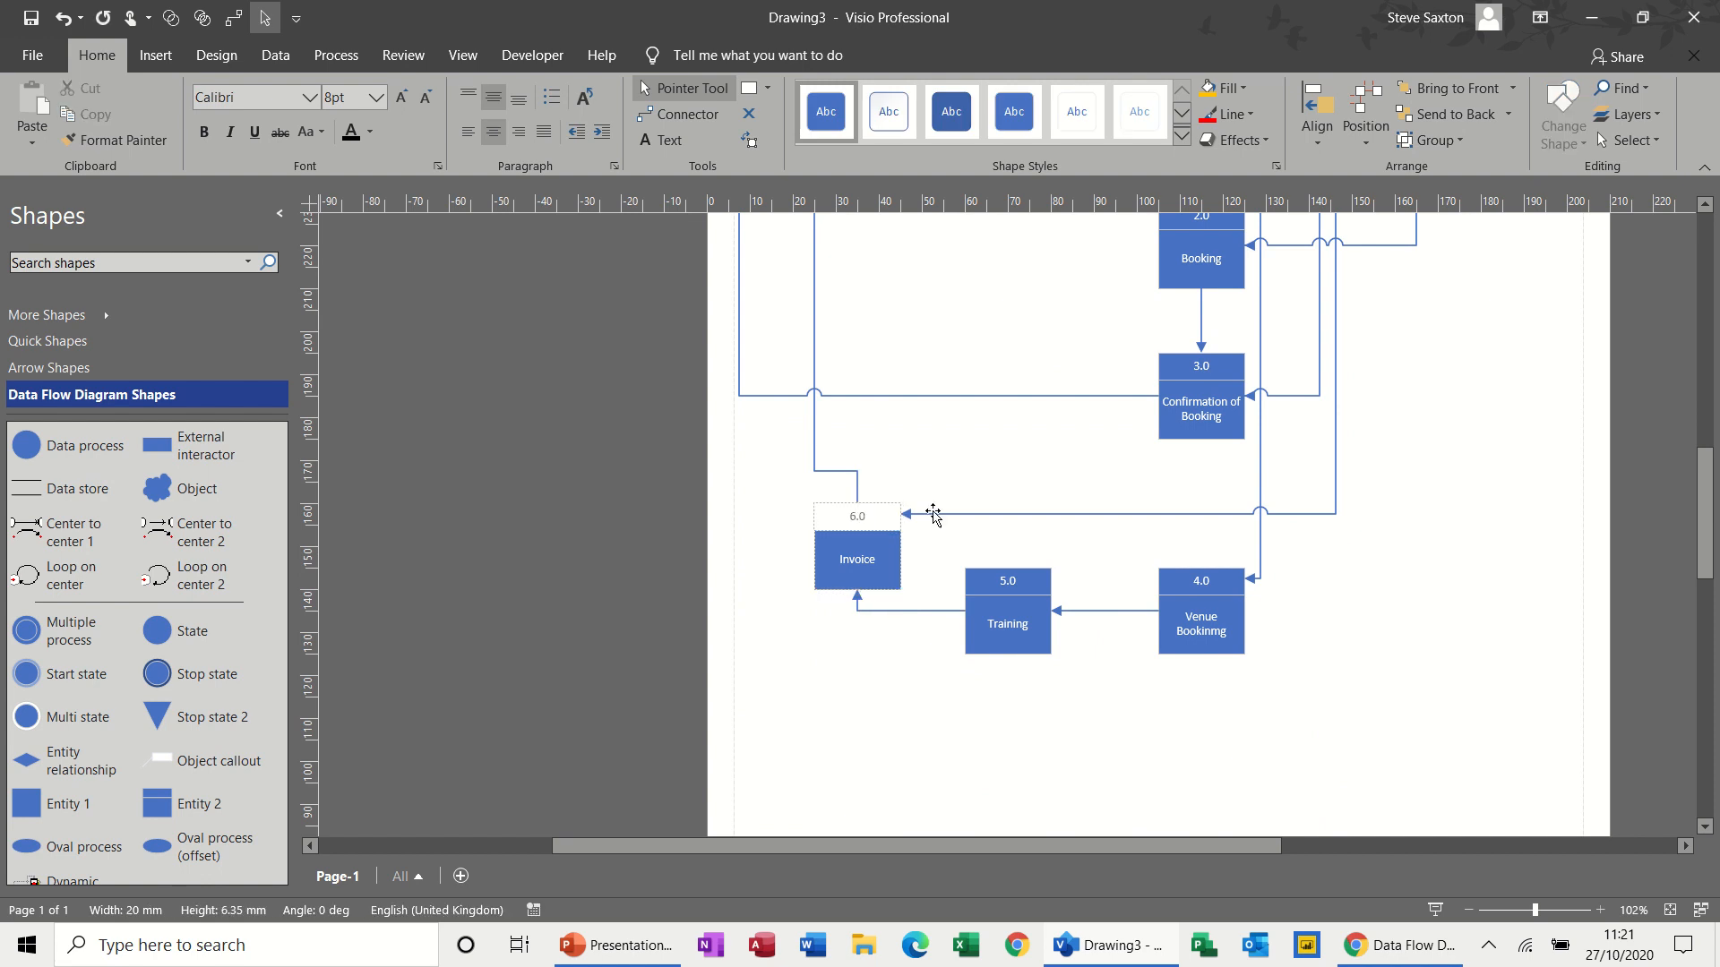
{"action": "left_click", "coordinate": [1355, 624]}
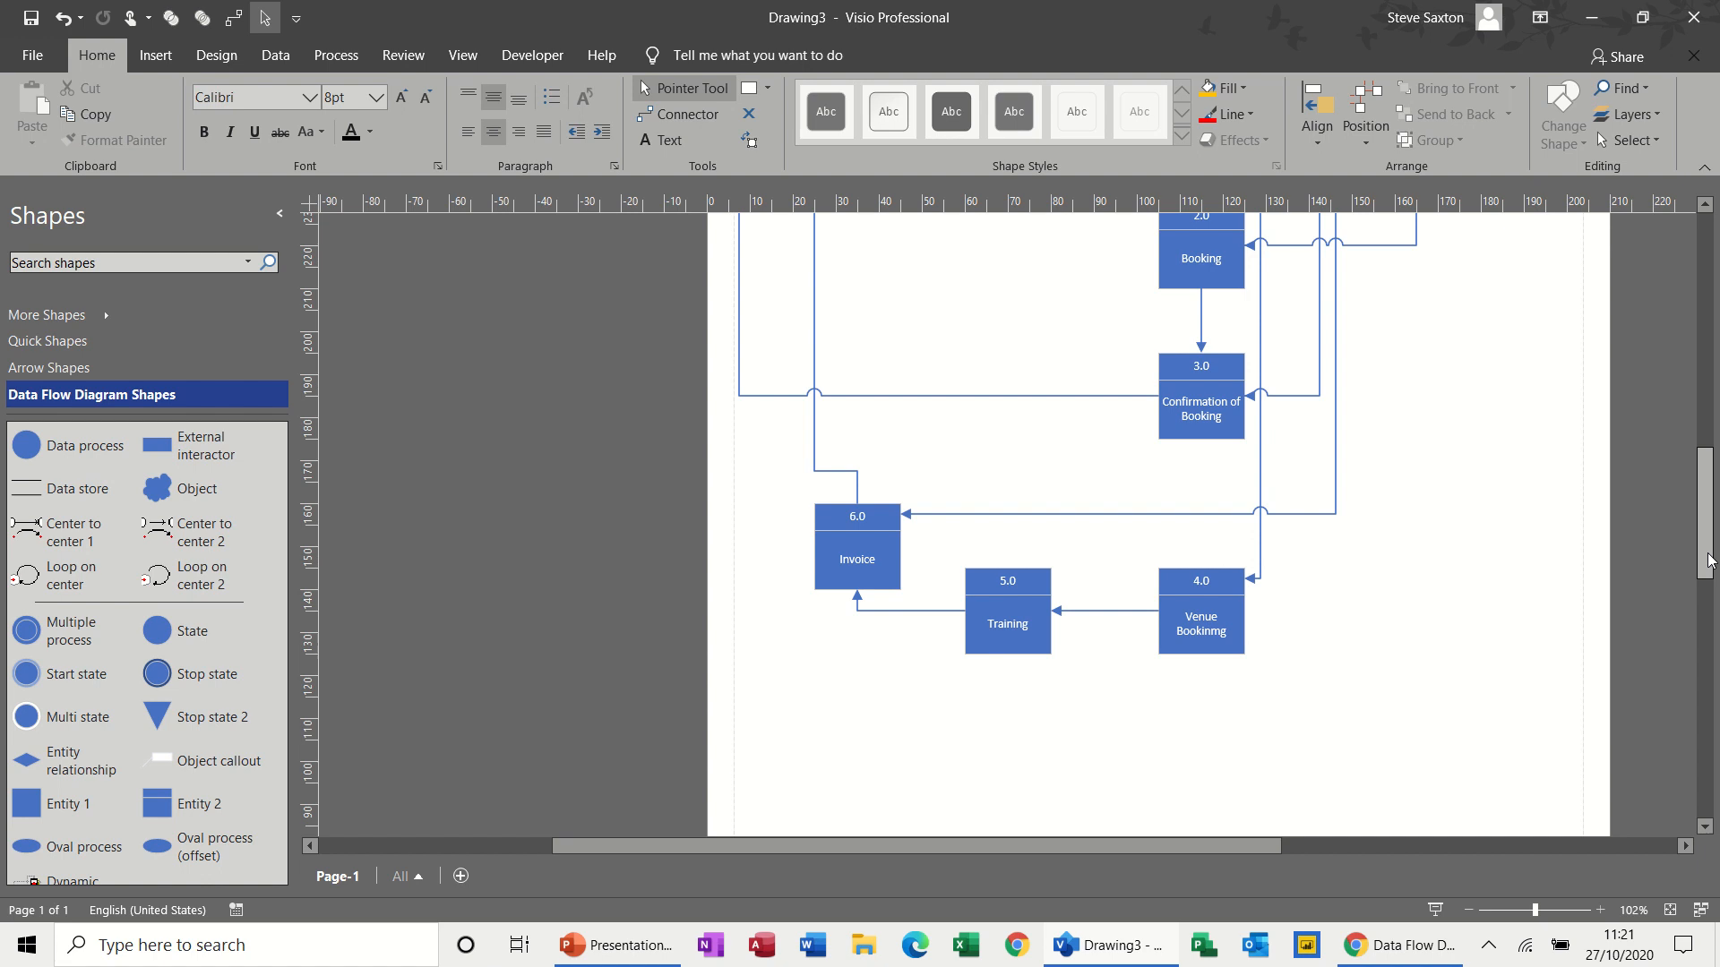
Connect the bottom of Confirmation of Booking to the top of process 4.0
{"action": "left_click_drag", "start_coordinate": [1708, 561], "coordinate": [1708, 506]}
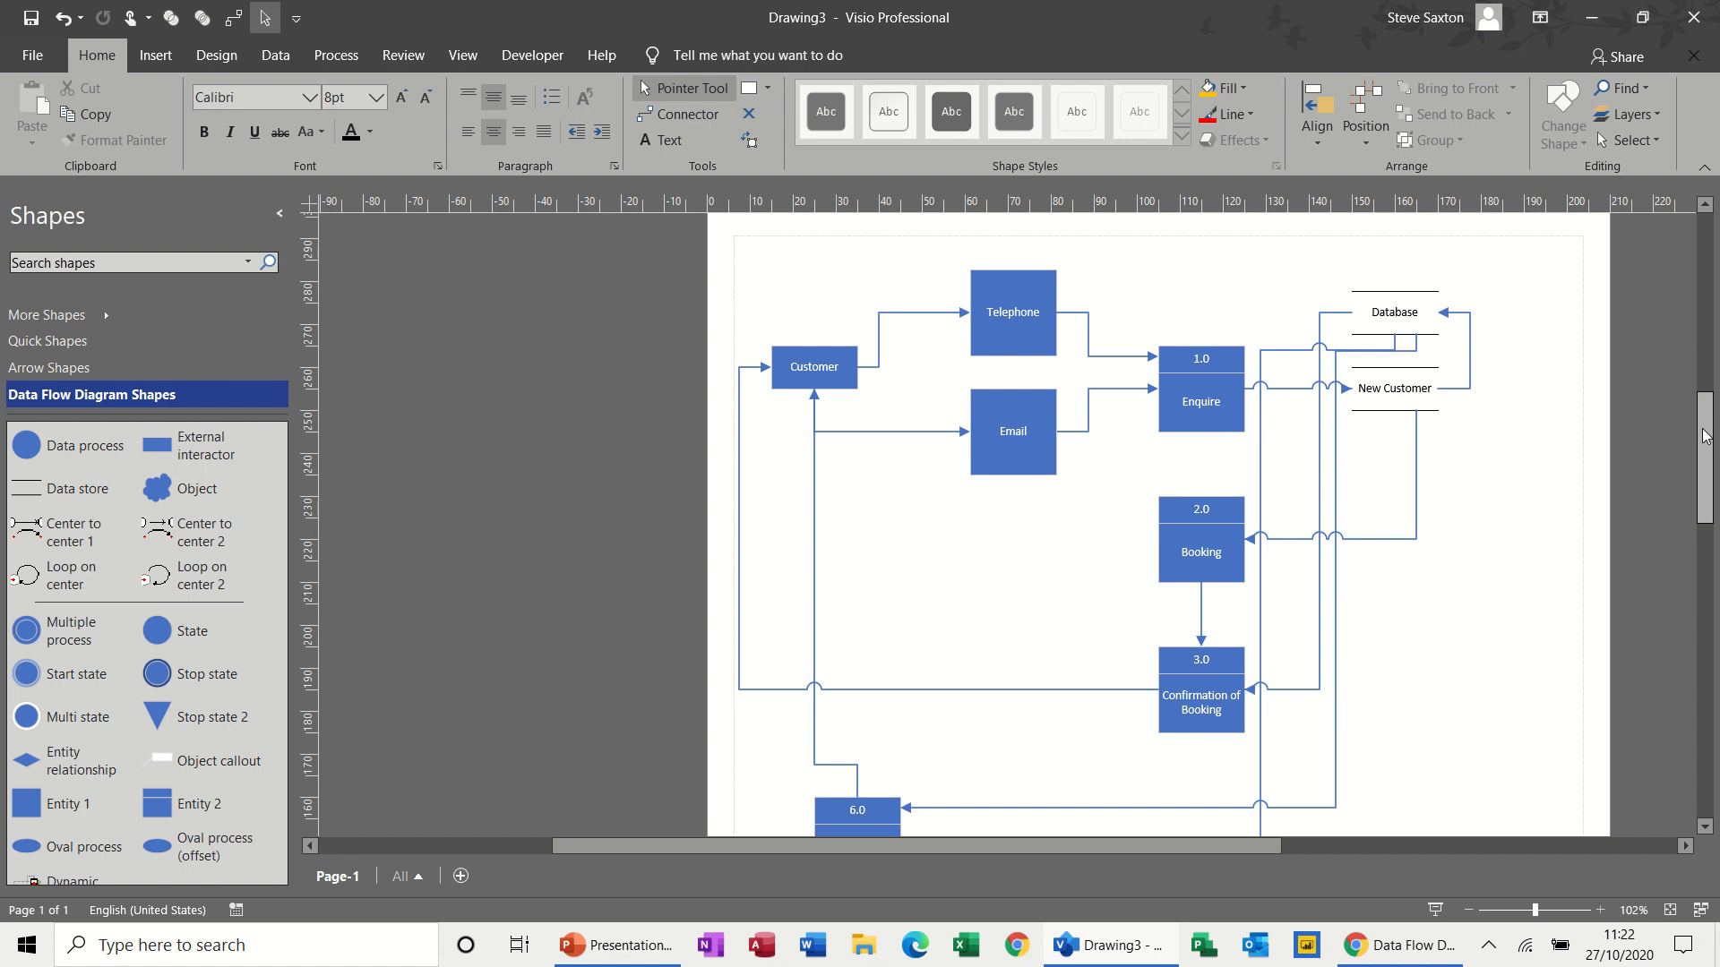
{"action": "left_click_drag", "start_coordinate": [1704, 436], "coordinate": [1704, 490]}
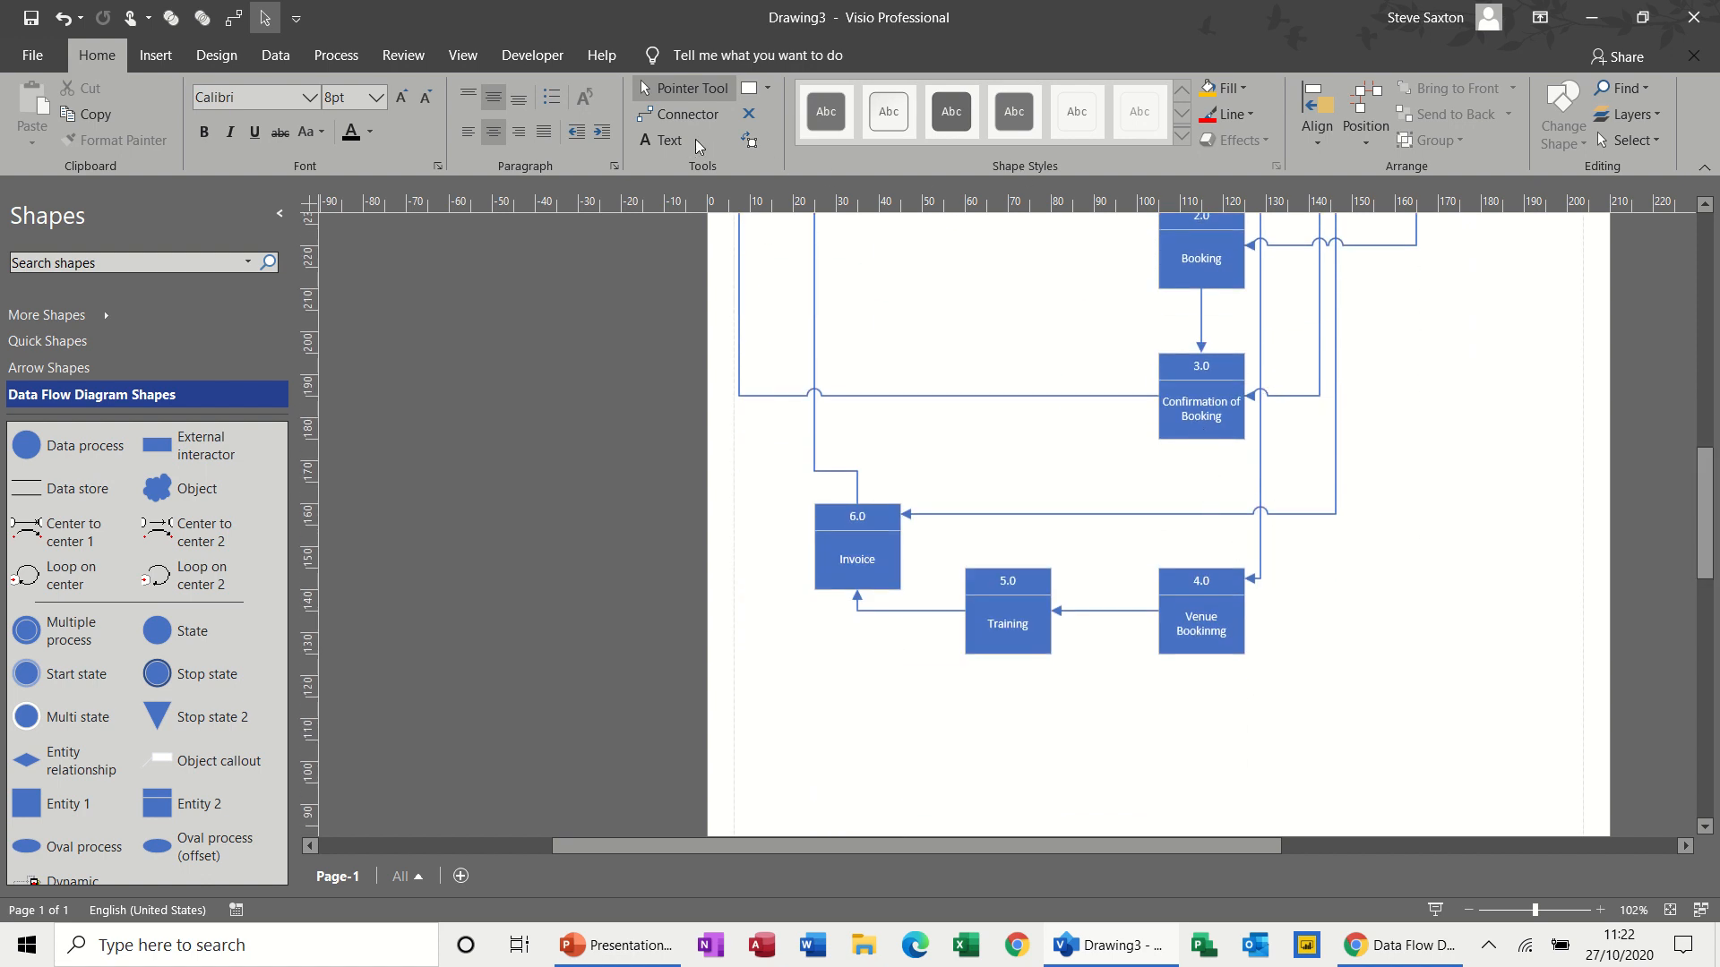
{"action": "left_click", "coordinate": [683, 114]}
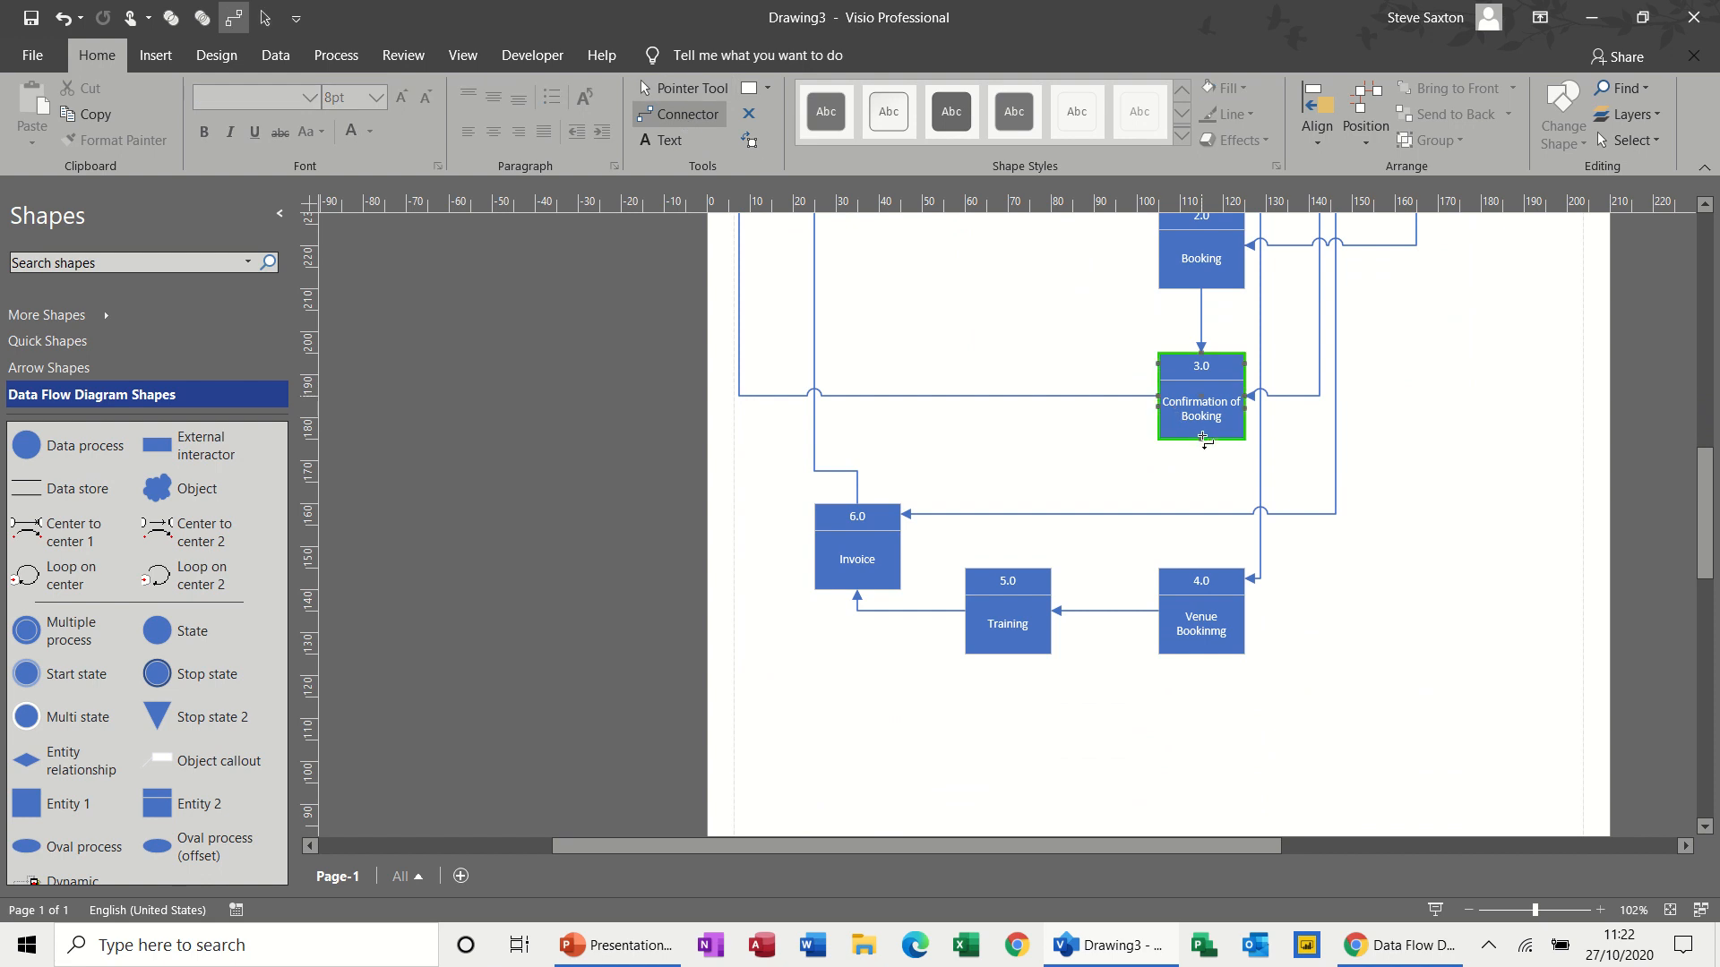
{"action": "left_click_drag", "start_coordinate": [1208, 563], "coordinate": [1202, 570]}
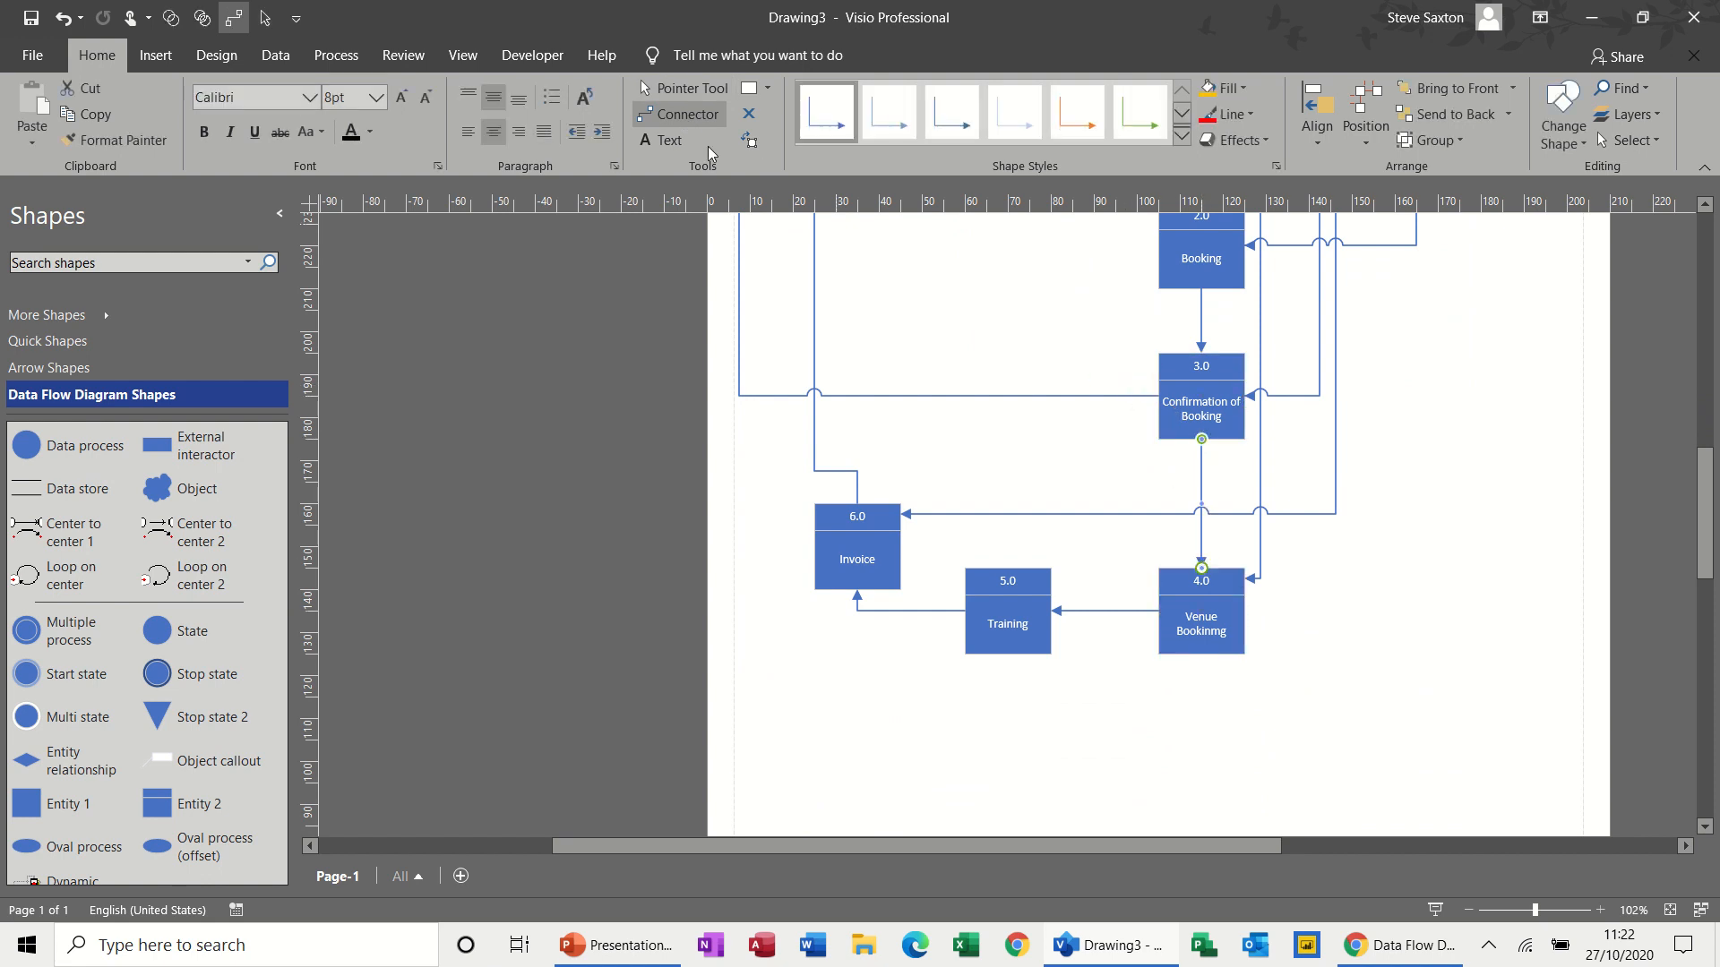
Add a Data store shape just below and to the left of the Invoice process, labelled "Invoice Table"
{"action": "left_click", "coordinate": [677, 90]}
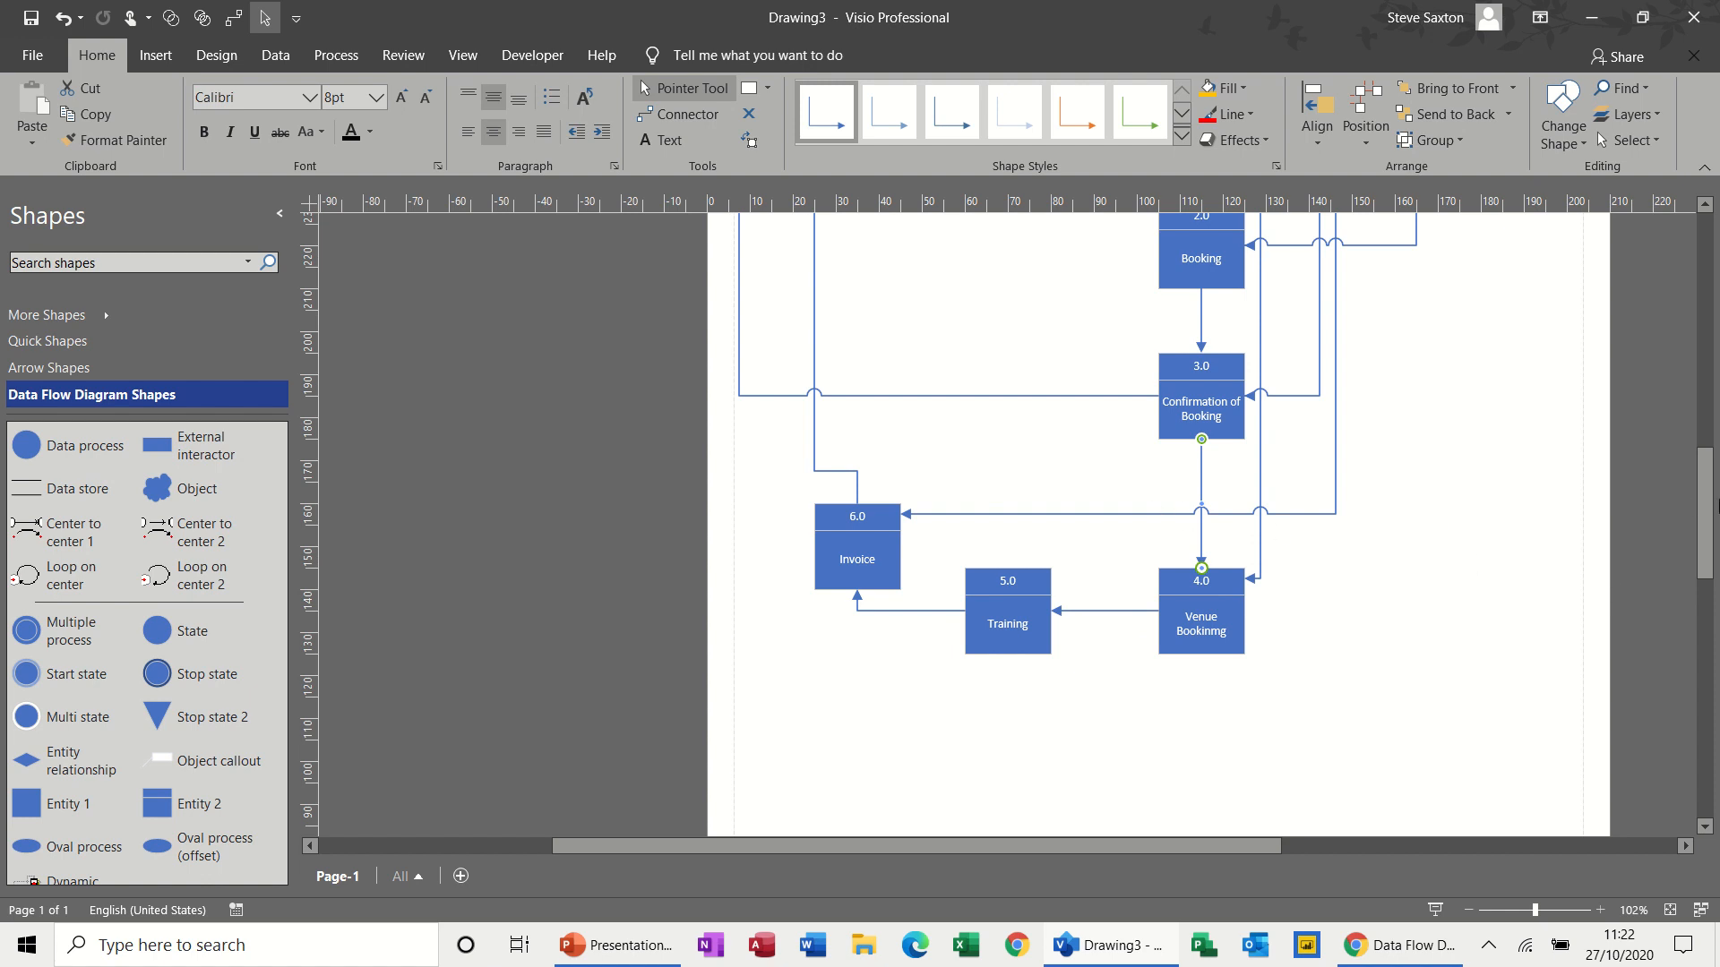
{"action": "mouse_move", "coordinate": [1714, 513]}
{"action": "left_mouse_down"}
{"action": "mouse_move", "coordinate": [1713, 435]}
{"action": "mouse_move", "coordinate": [1711, 496]}
{"action": "left_mouse_up"}
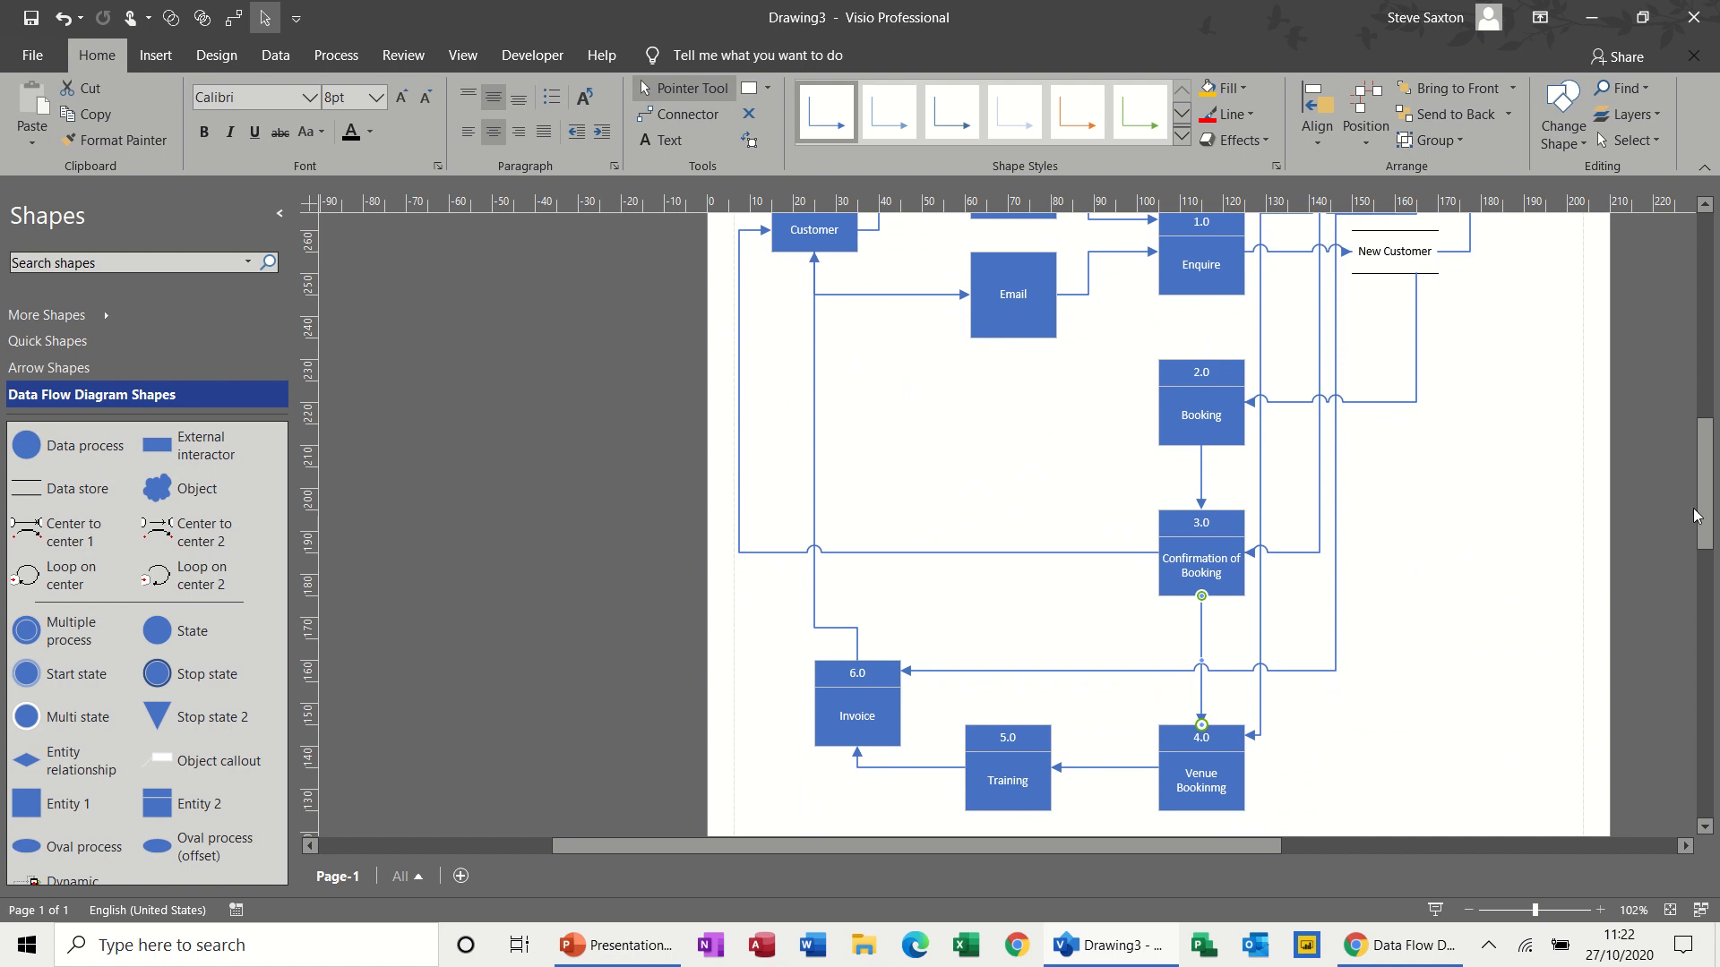
{"action": "left_click_drag", "start_coordinate": [1703, 522], "coordinate": [1703, 488]}
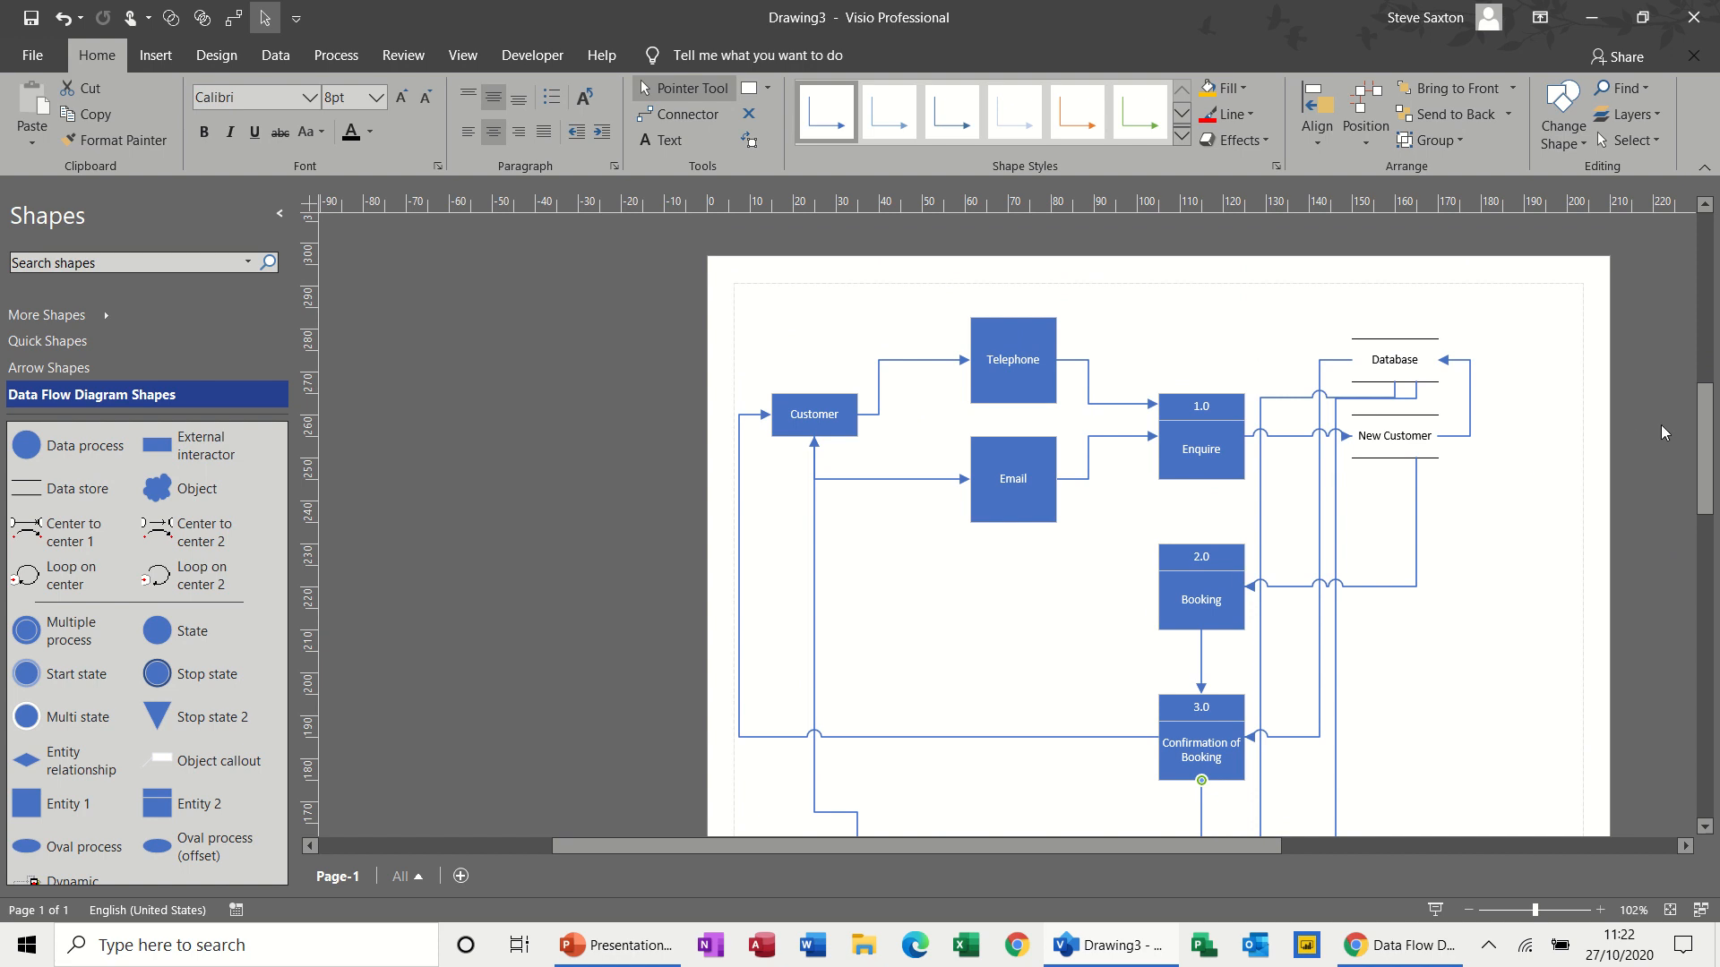
{"action": "mouse_move", "coordinate": [1699, 451]}
{"action": "left_mouse_down"}
{"action": "mouse_move", "coordinate": [1711, 504]}
{"action": "mouse_move", "coordinate": [1710, 472]}
{"action": "left_mouse_up"}
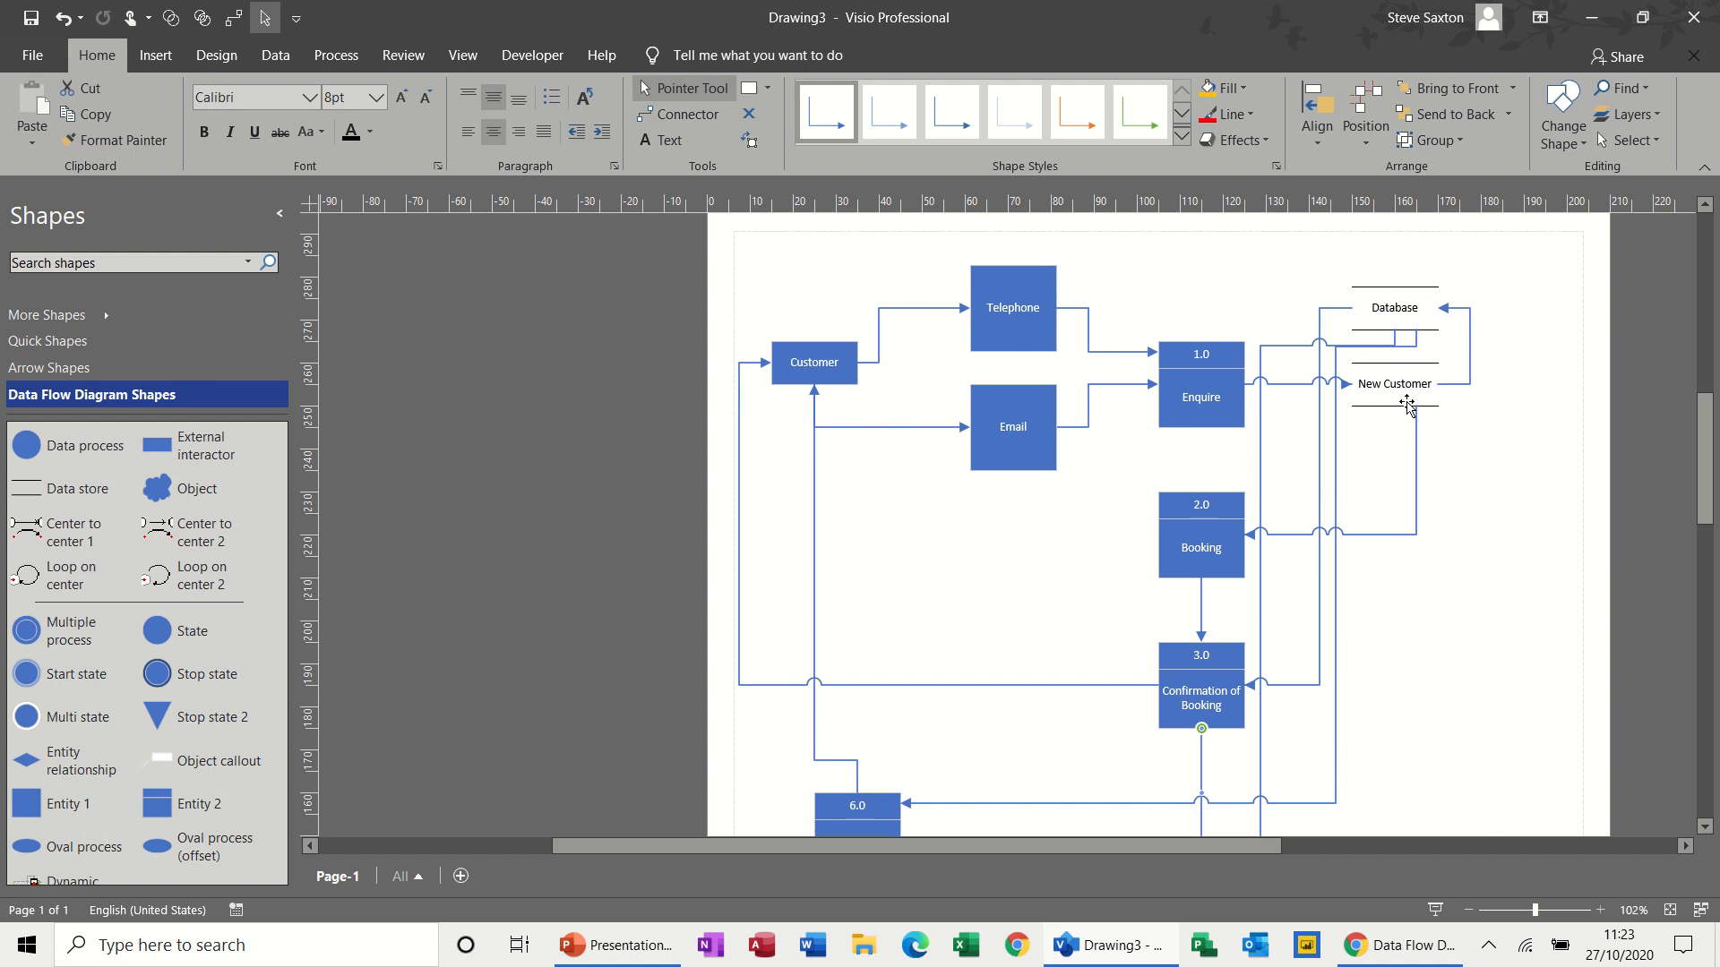
{"action": "left_click_drag", "start_coordinate": [1699, 441], "coordinate": [1709, 491]}
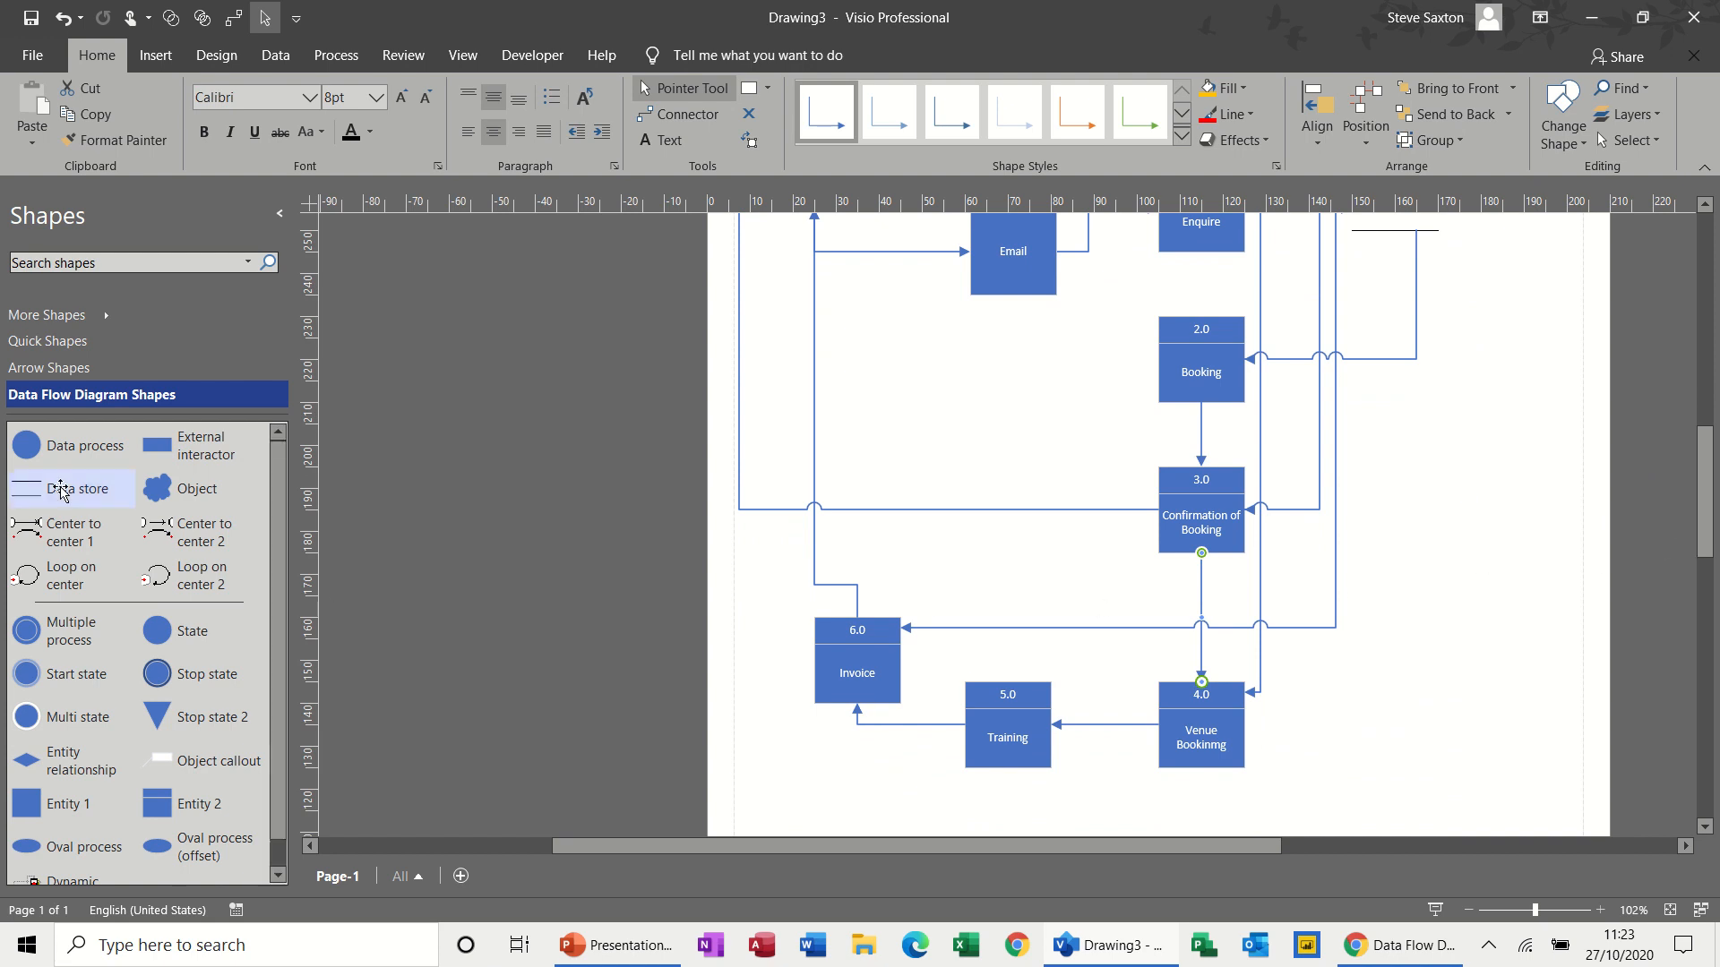
{"action": "left_click_drag", "start_coordinate": [43, 488], "coordinate": [803, 777]}
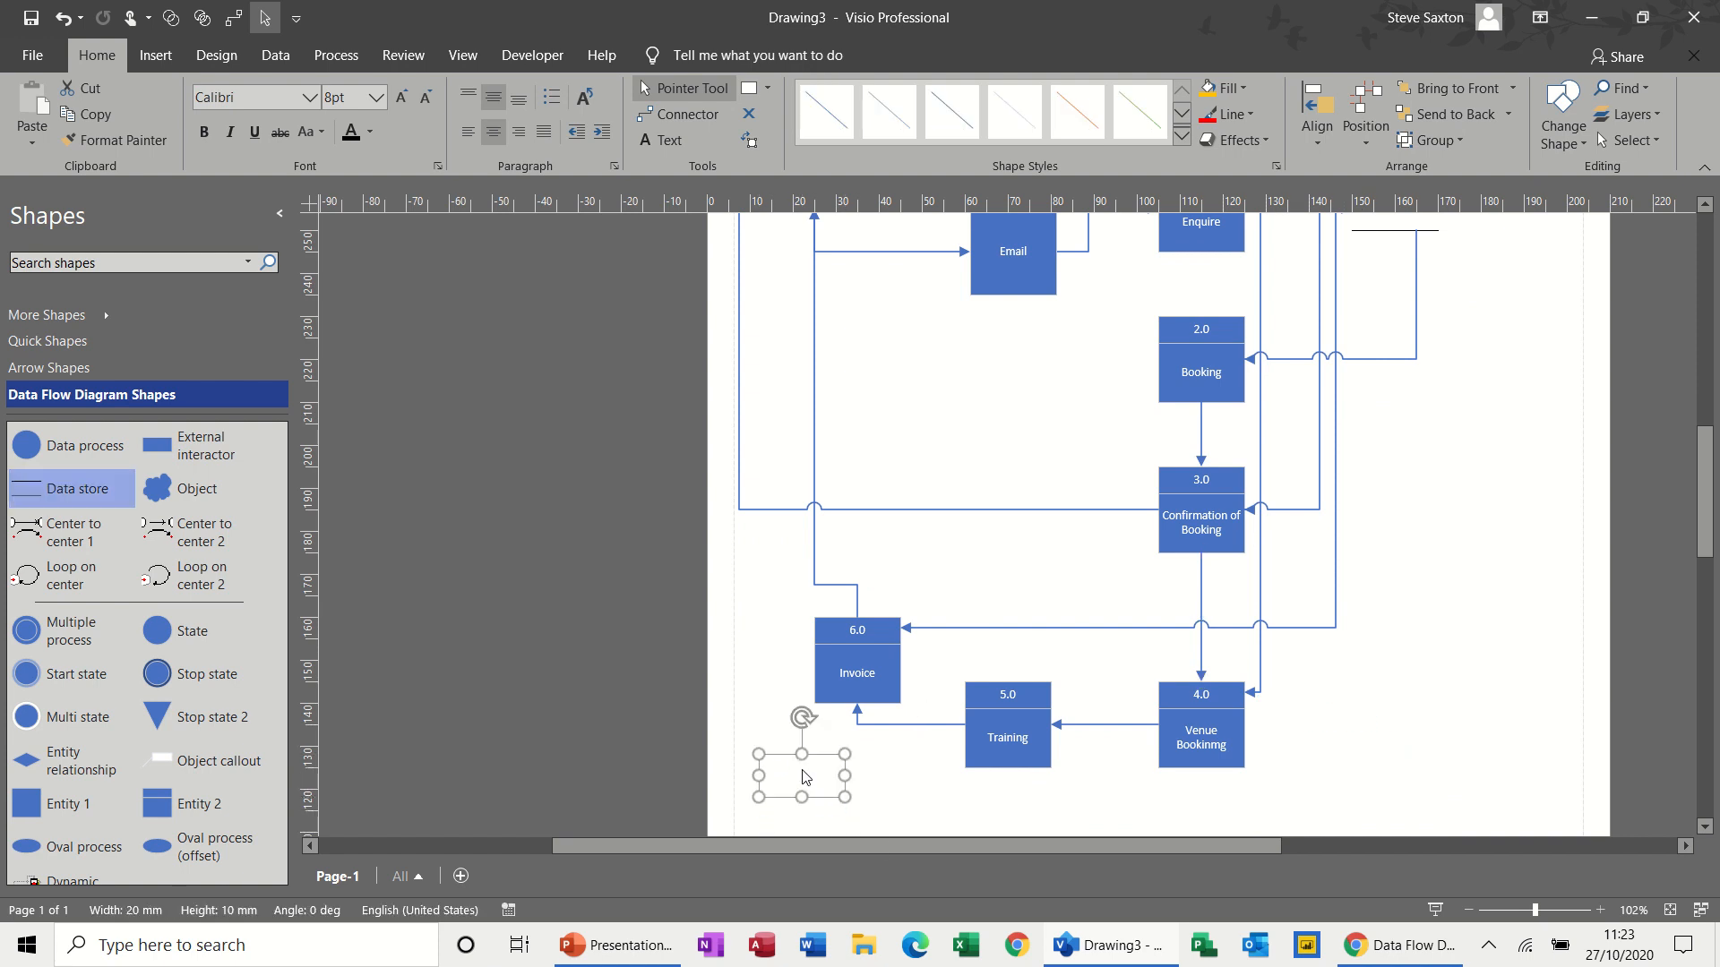
{"action": "type", "text": "Invoi"}
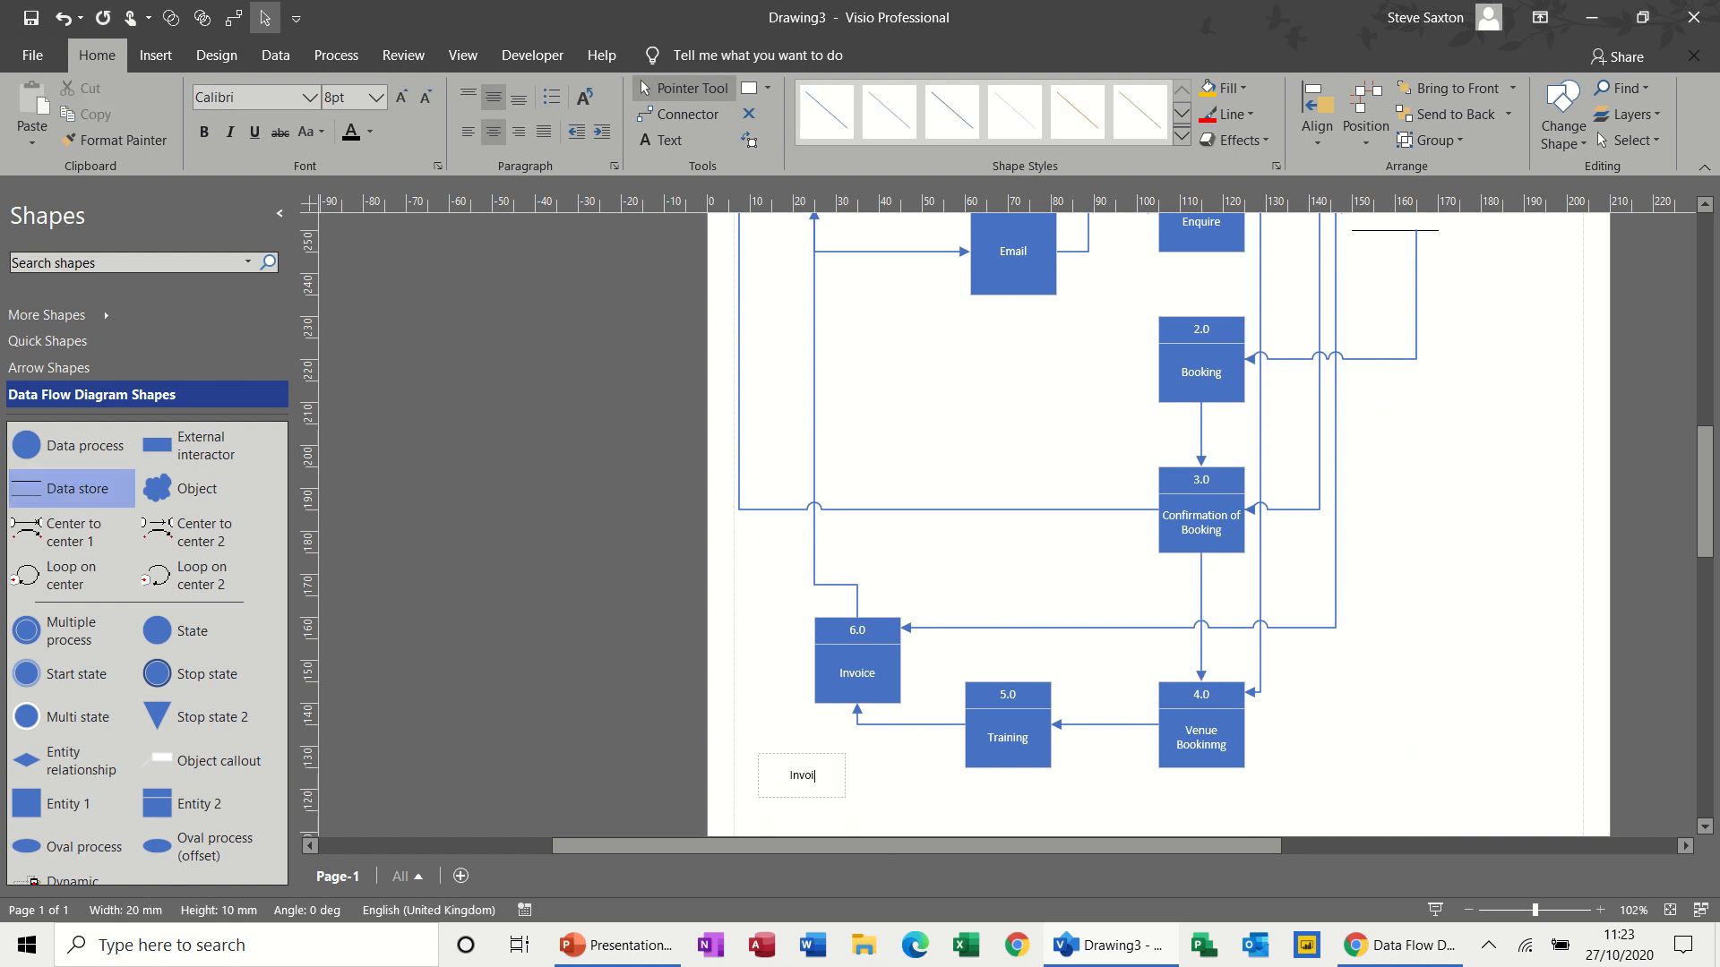
{"action": "type", "text": "ce Table"}
{"action": "left_click", "coordinate": [867, 793]}
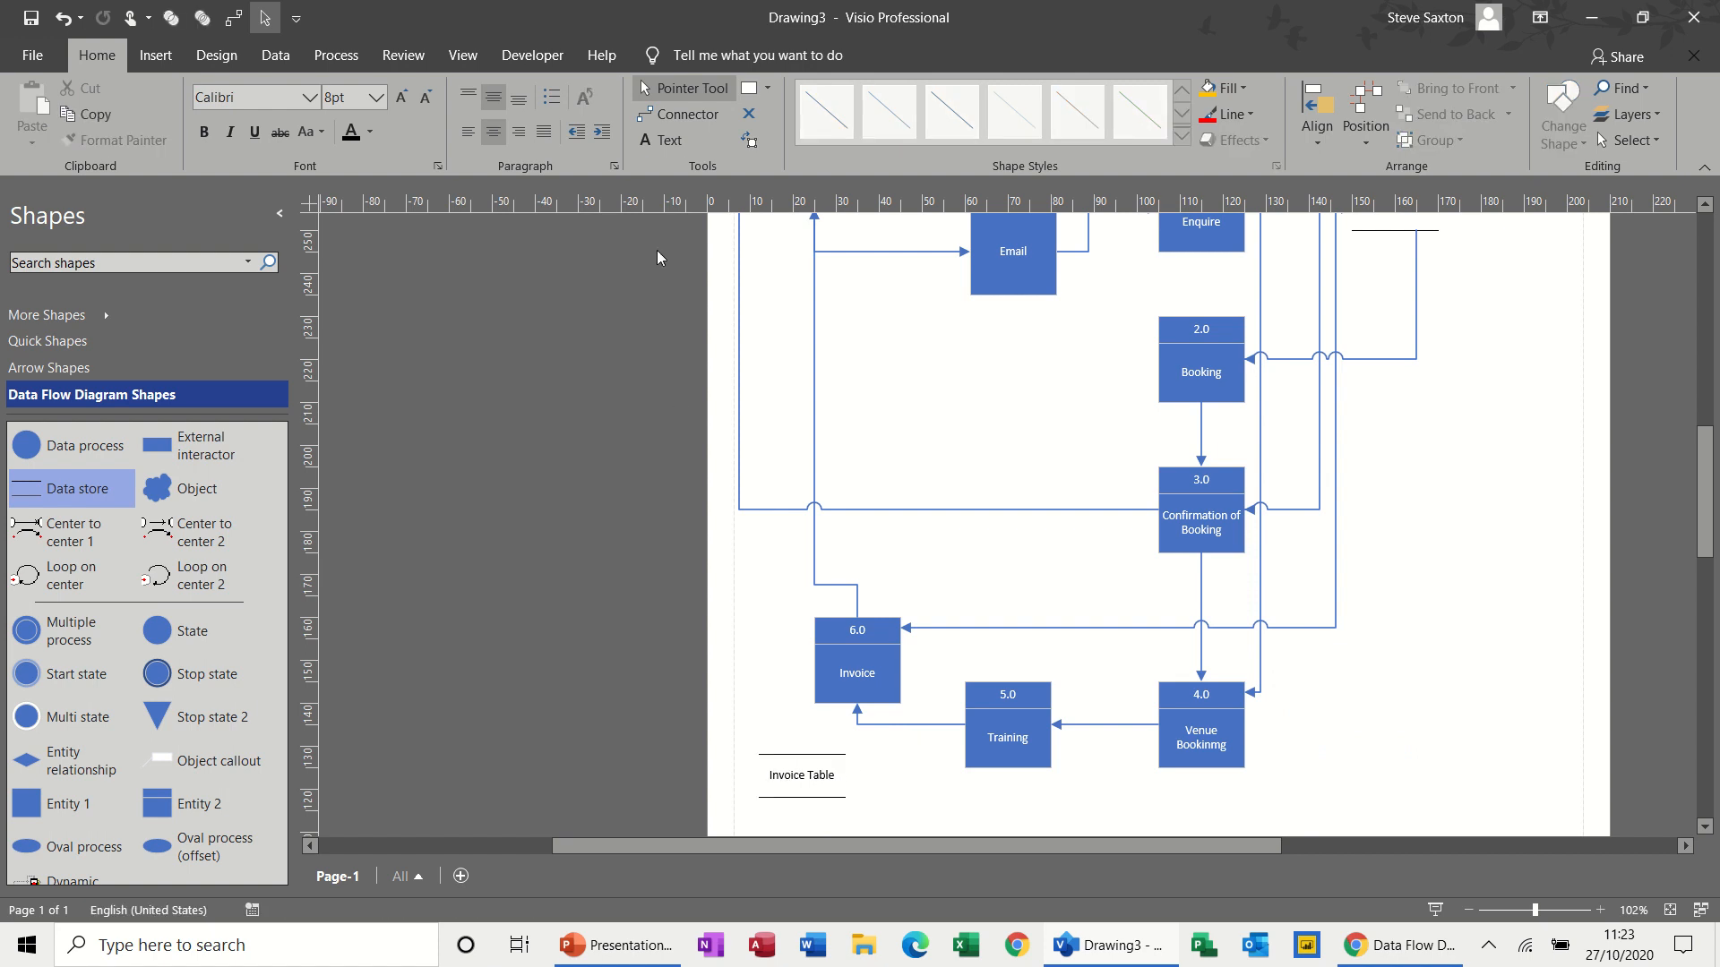
Connect Invoice's left side to the top of Invoice Table, and Invoice Table's right side to the top of Database
{"action": "left_click", "coordinate": [684, 117]}
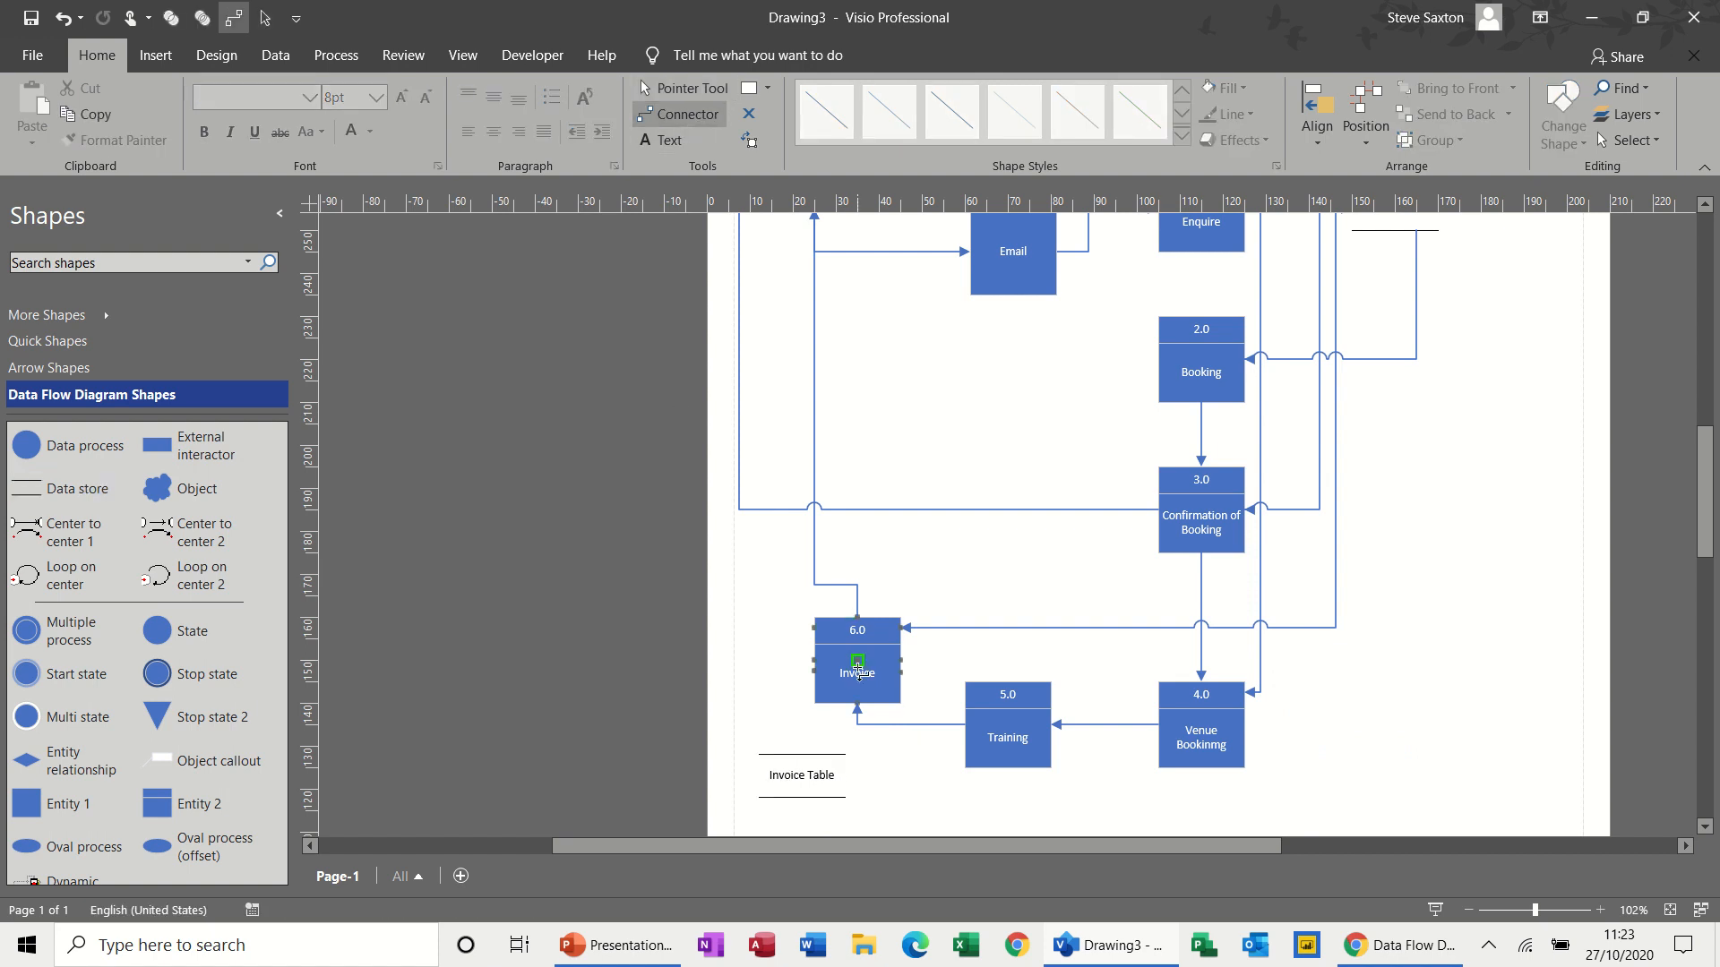
{"action": "left_click_drag", "start_coordinate": [817, 671], "coordinate": [1393, 753]}
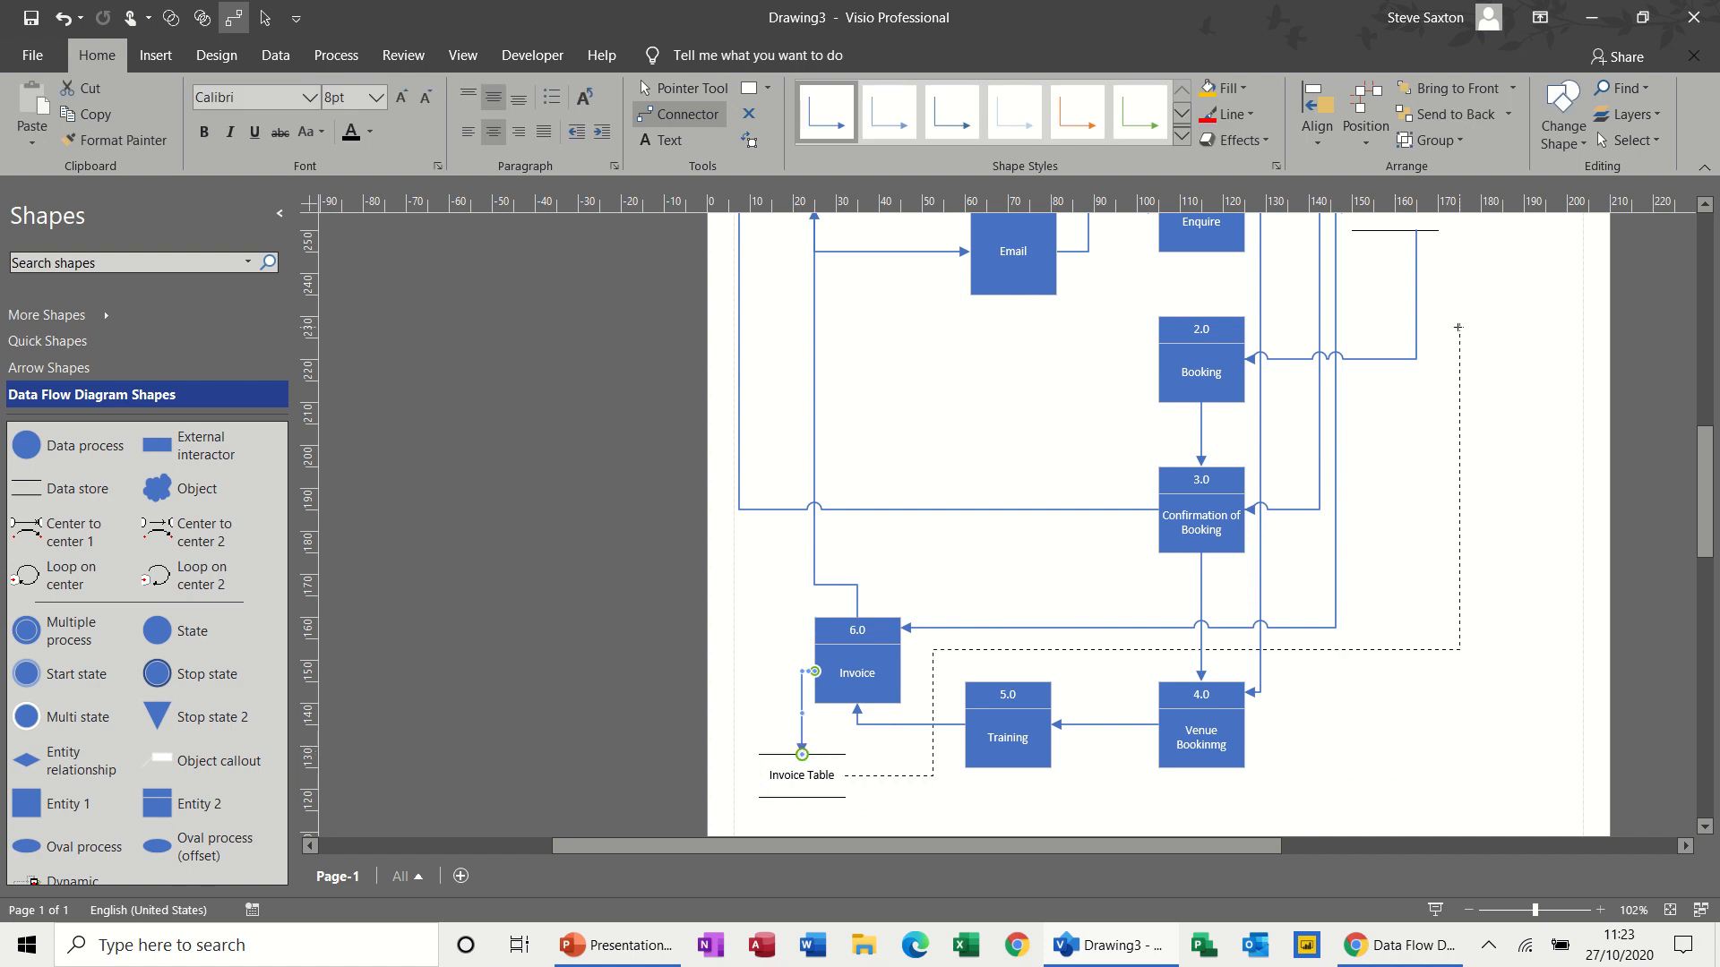
{"action": "left_click_drag", "start_coordinate": [1458, 327], "coordinate": [1497, 175]}
{"action": "left_click_drag", "start_coordinate": [1507, 250], "coordinate": [1417, 310]}
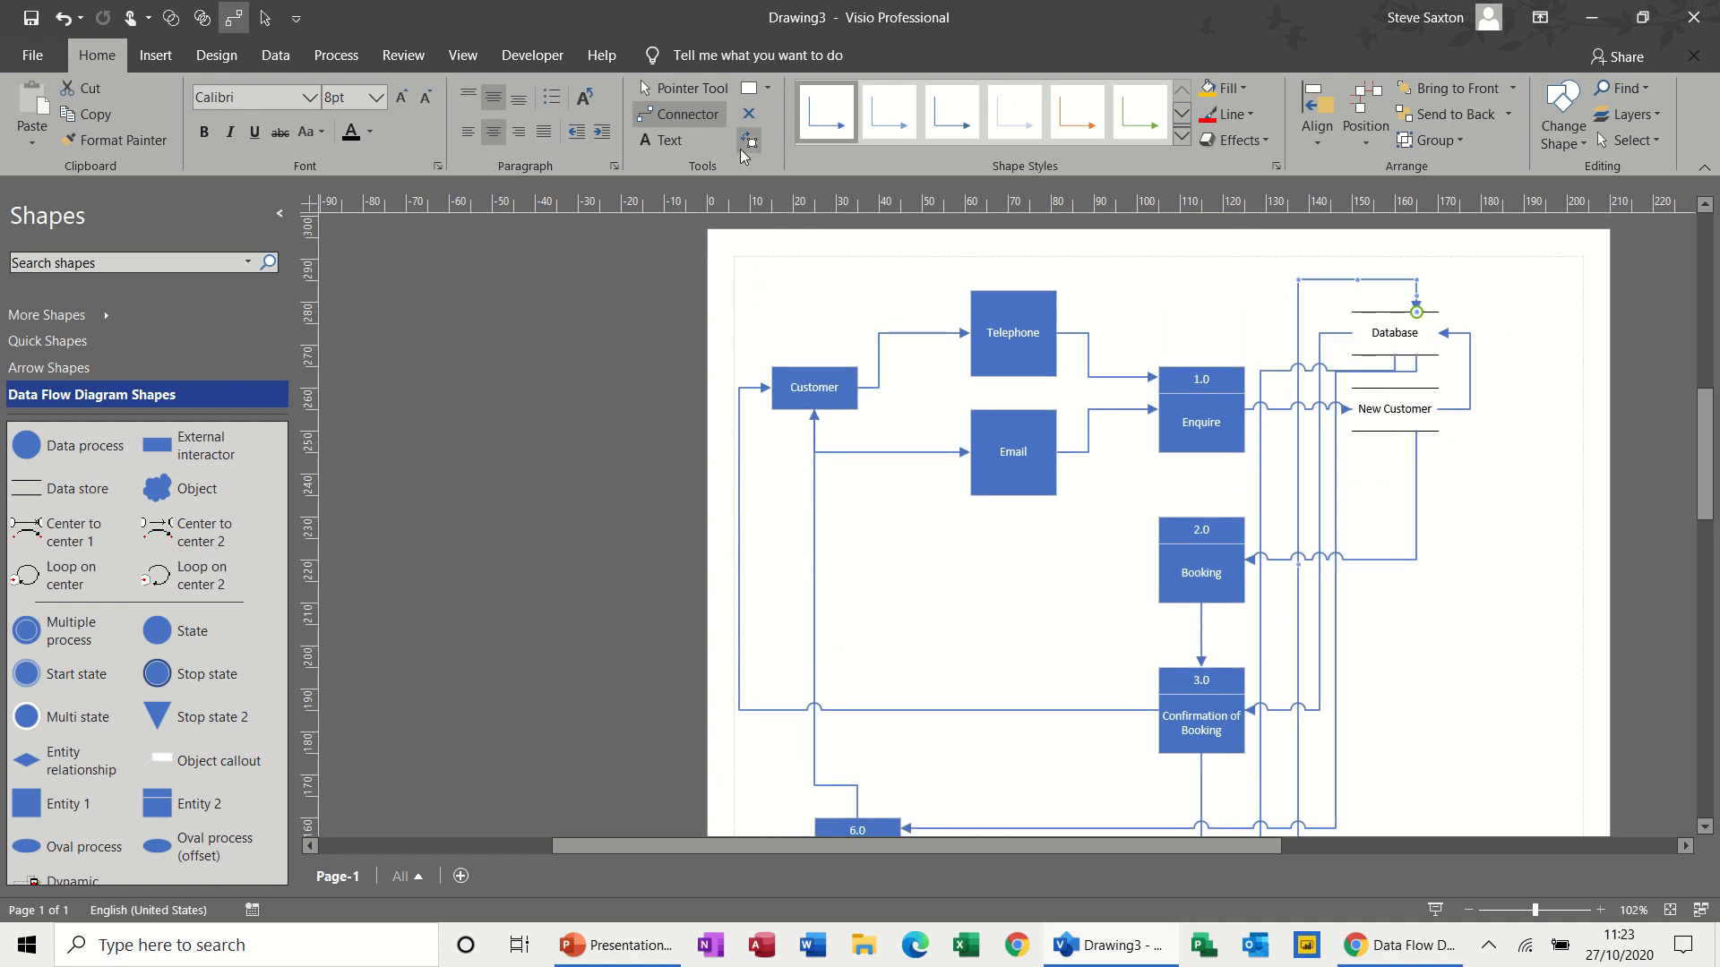
{"action": "left_click", "coordinate": [684, 90]}
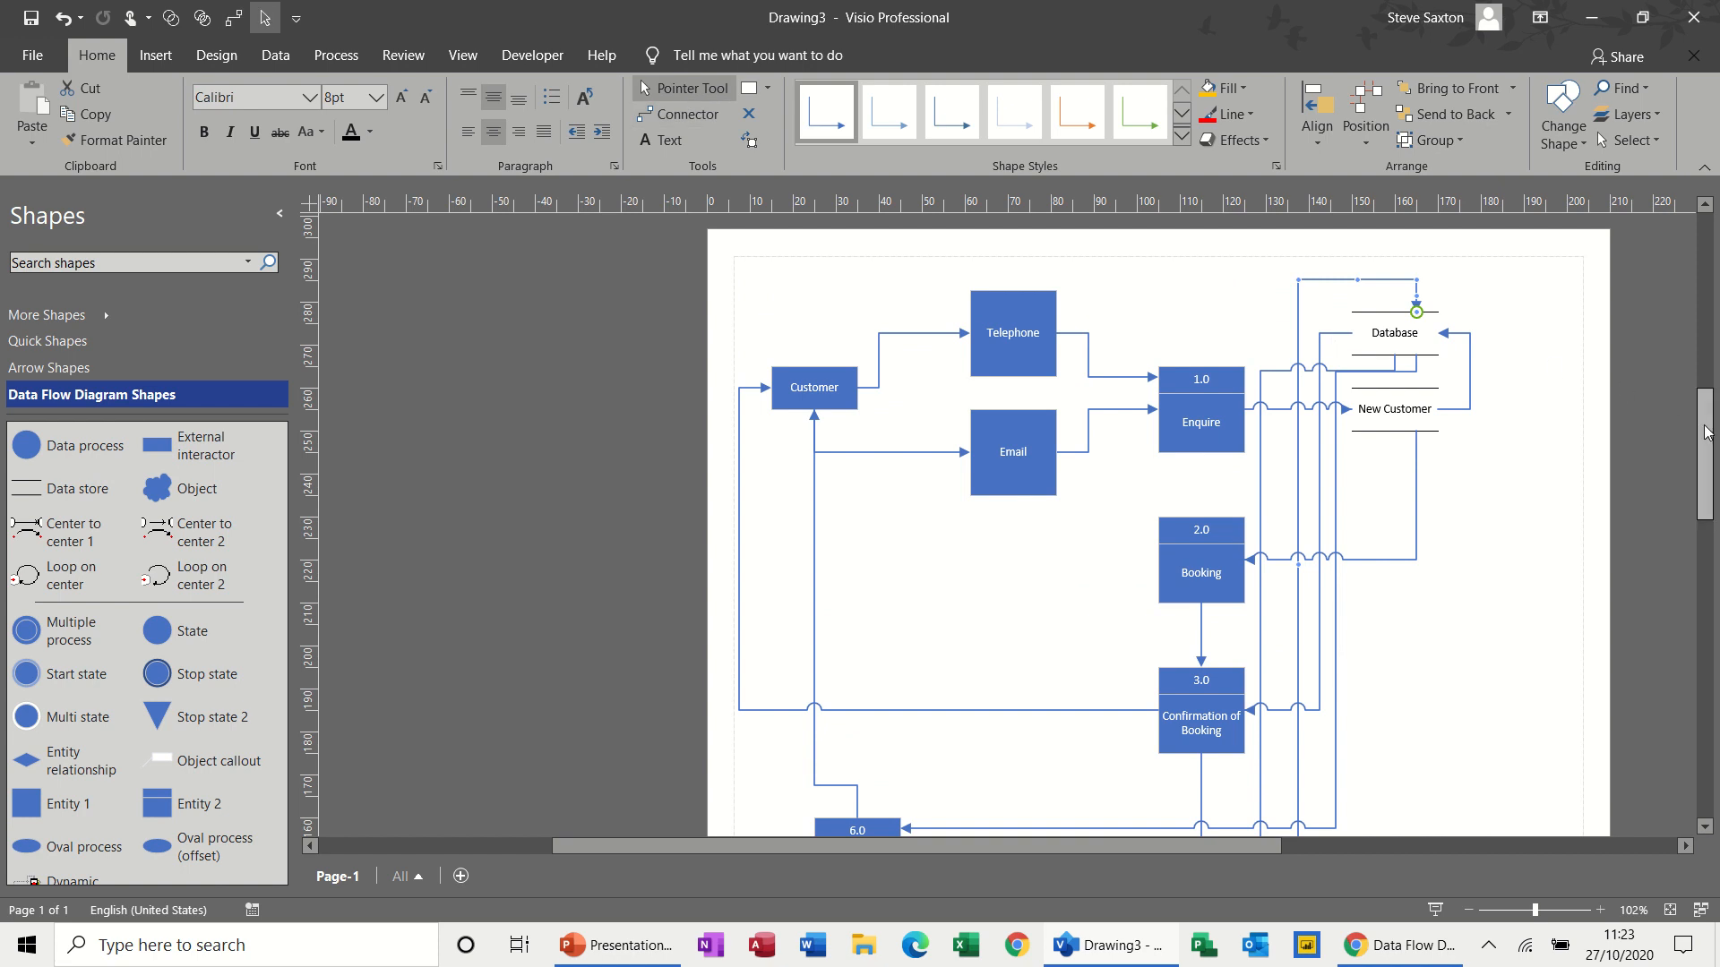
Move the Database store down the page to the lower right of process 4.0, slightly below the level of Invoice Table
{"action": "mouse_move", "coordinate": [1706, 437]}
{"action": "left_mouse_down"}
{"action": "mouse_move", "coordinate": [1710, 476]}
{"action": "mouse_move", "coordinate": [1699, 434]}
{"action": "left_mouse_up"}
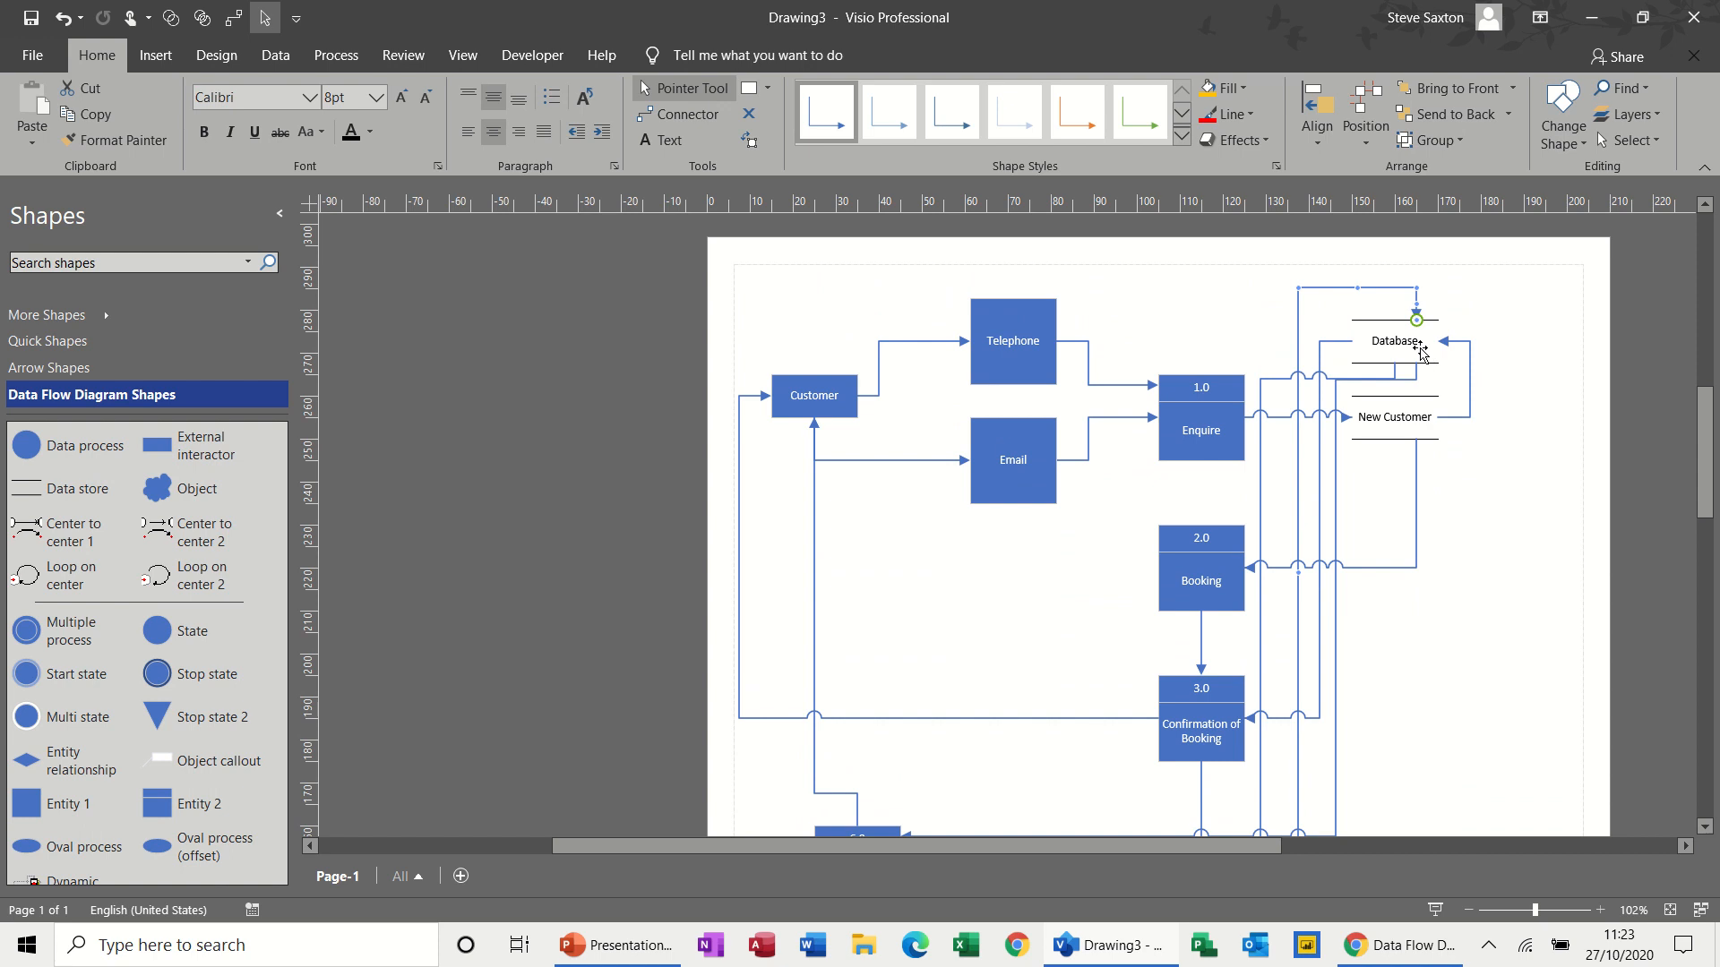
{"action": "left_click_drag", "start_coordinate": [1421, 350], "coordinate": [1544, 727]}
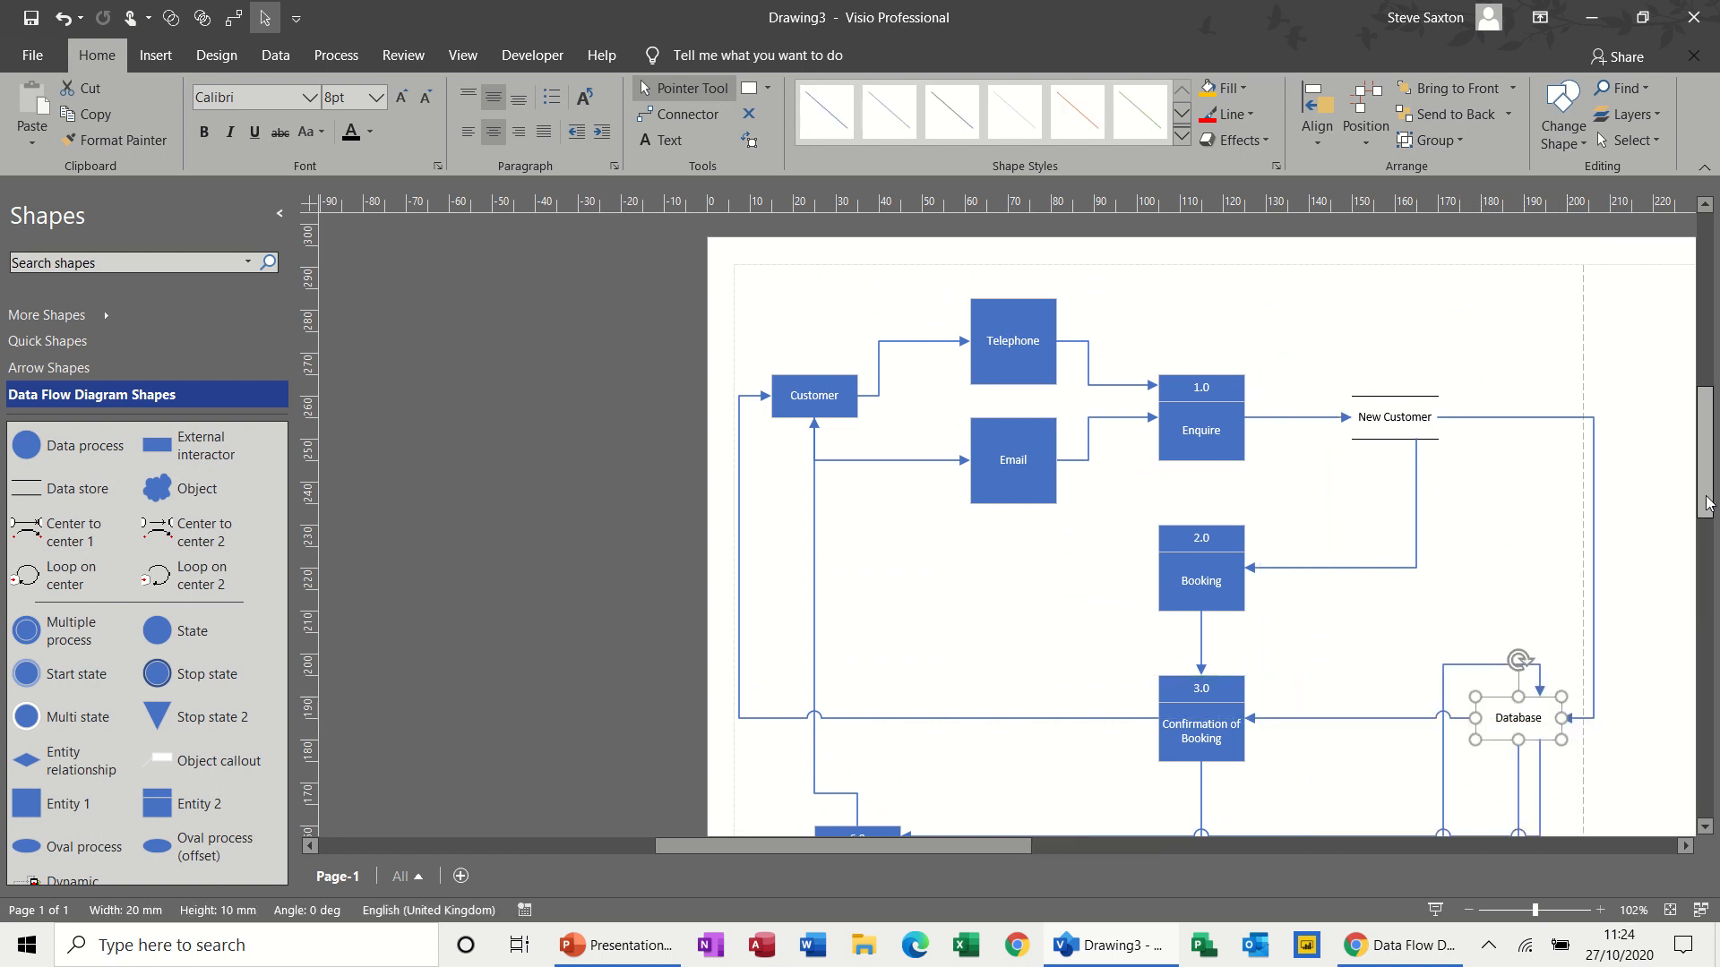
{"action": "scroll", "coordinate": [1598, 503], "scroll_direction": "down", "scroll_amount": 5}
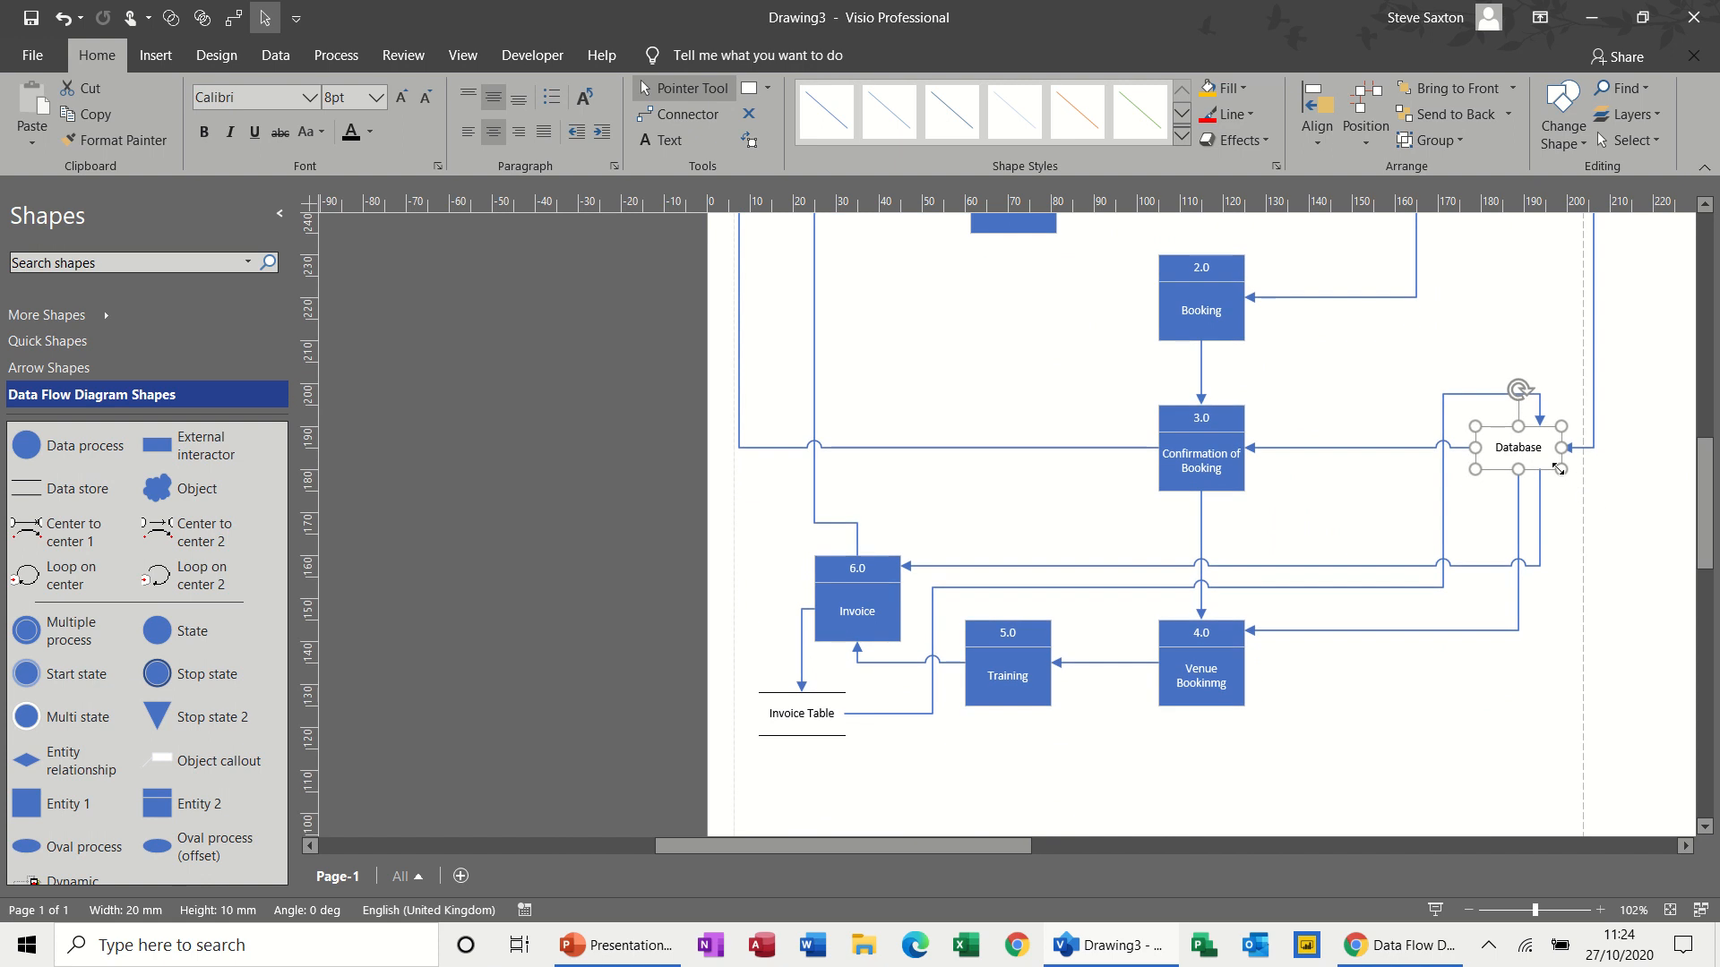
{"action": "left_click_drag", "start_coordinate": [1520, 455], "coordinate": [1409, 749]}
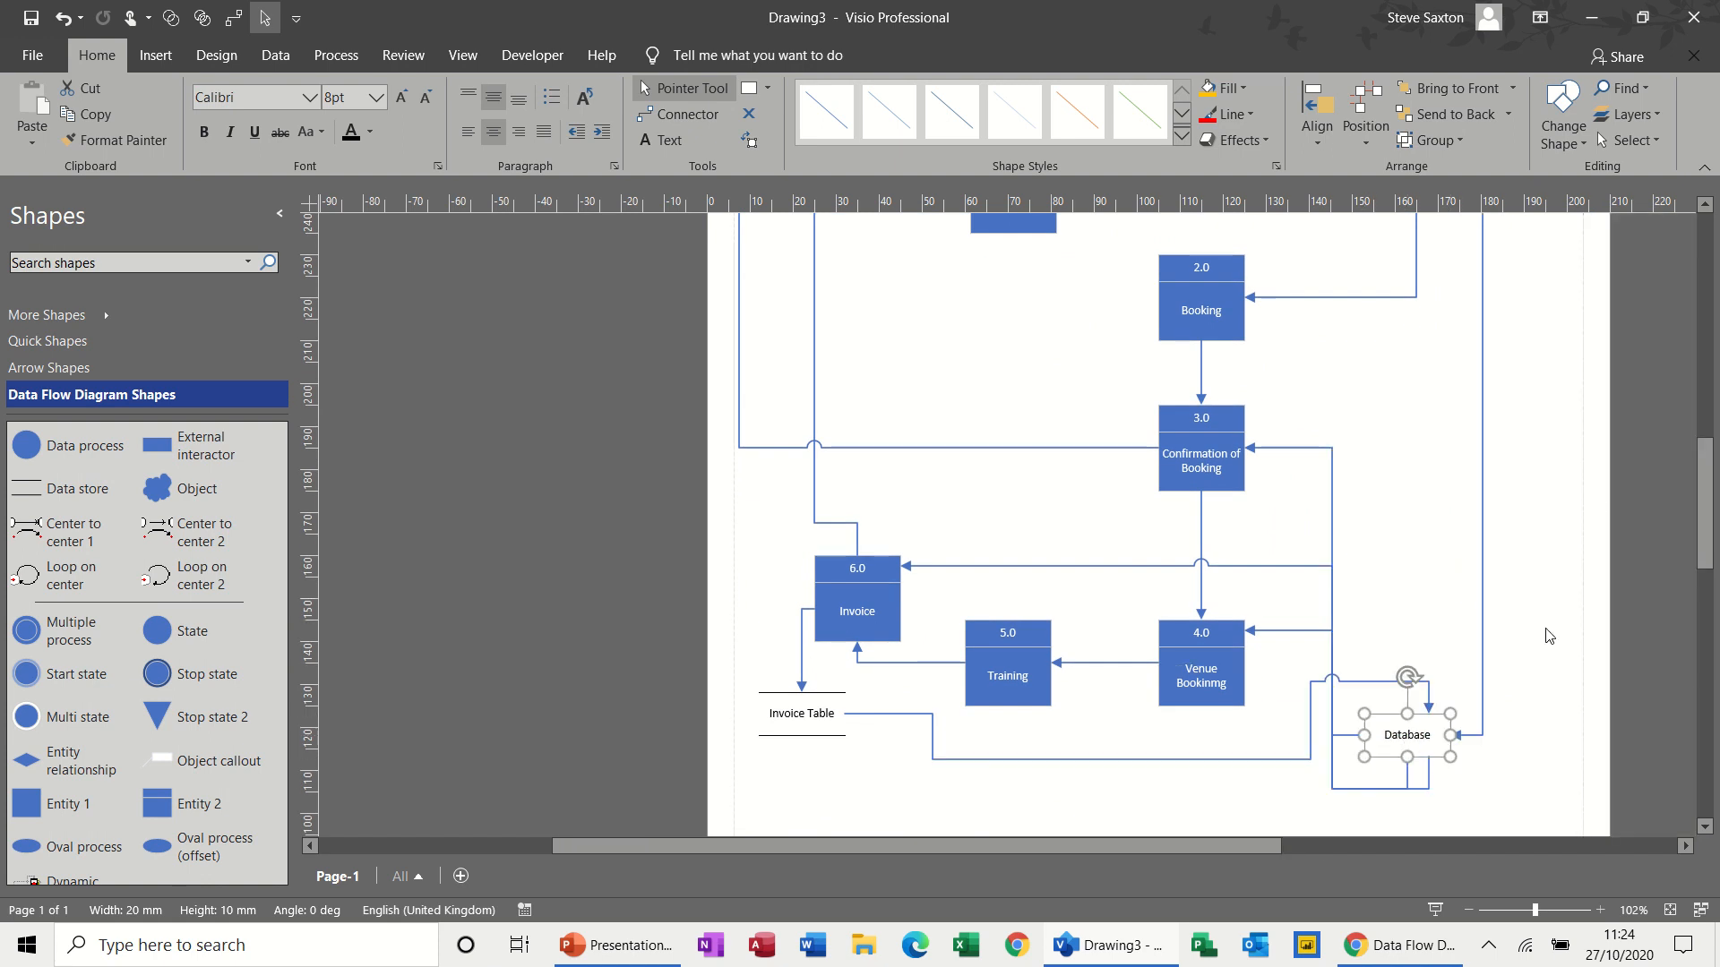
{"action": "mouse_move", "coordinate": [1705, 540]}
{"action": "left_mouse_down"}
{"action": "mouse_move", "coordinate": [1707, 479]}
{"action": "mouse_move", "coordinate": [1714, 569]}
{"action": "left_mouse_up"}
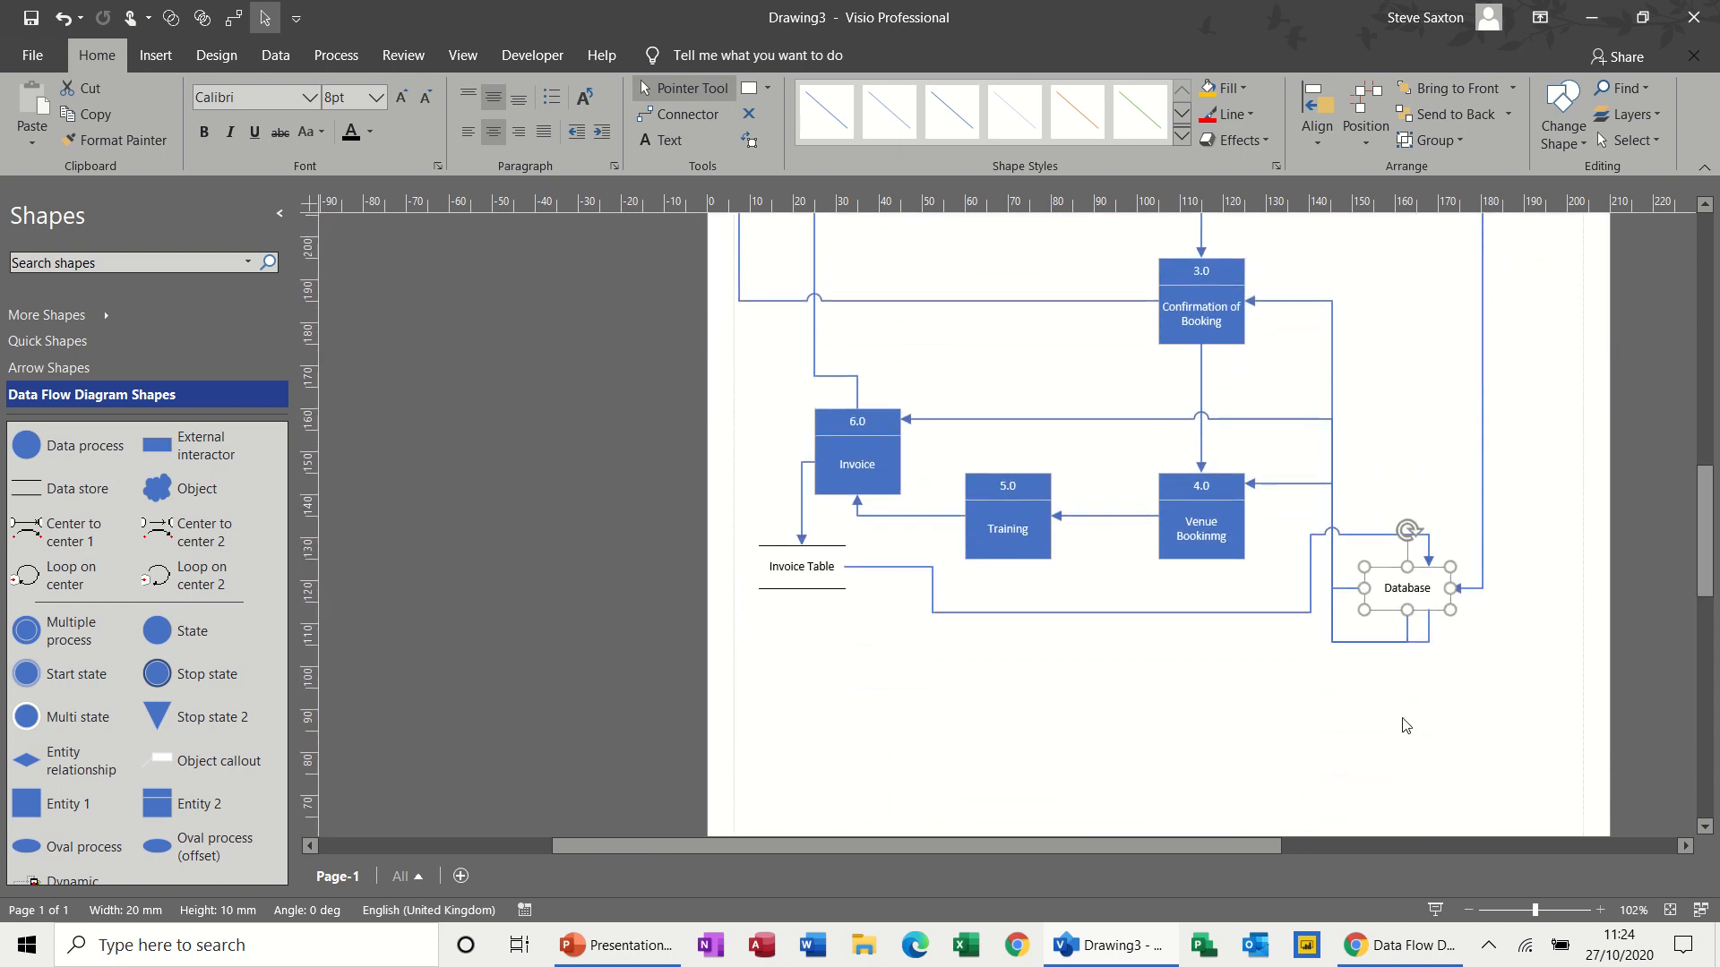
{"action": "left_click", "coordinate": [1381, 733]}
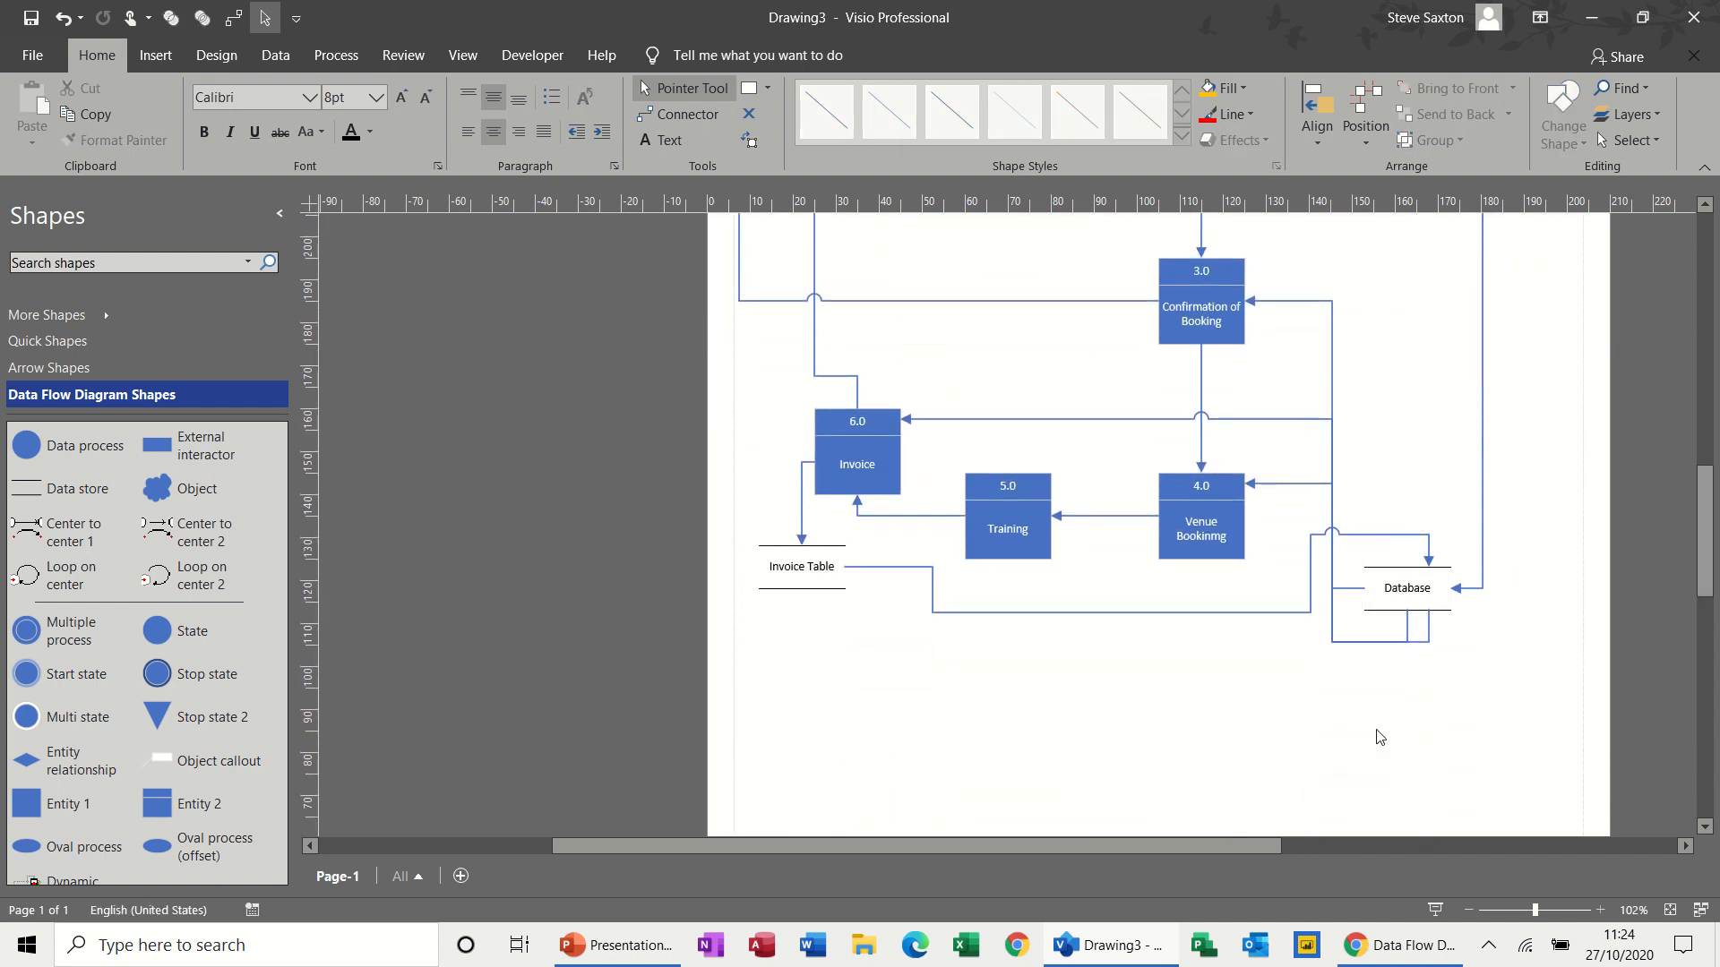
Reattach the arrow end of the Invoice Table connector to the left connection point on Database's bottom edge
{"action": "left_click", "coordinate": [1427, 561]}
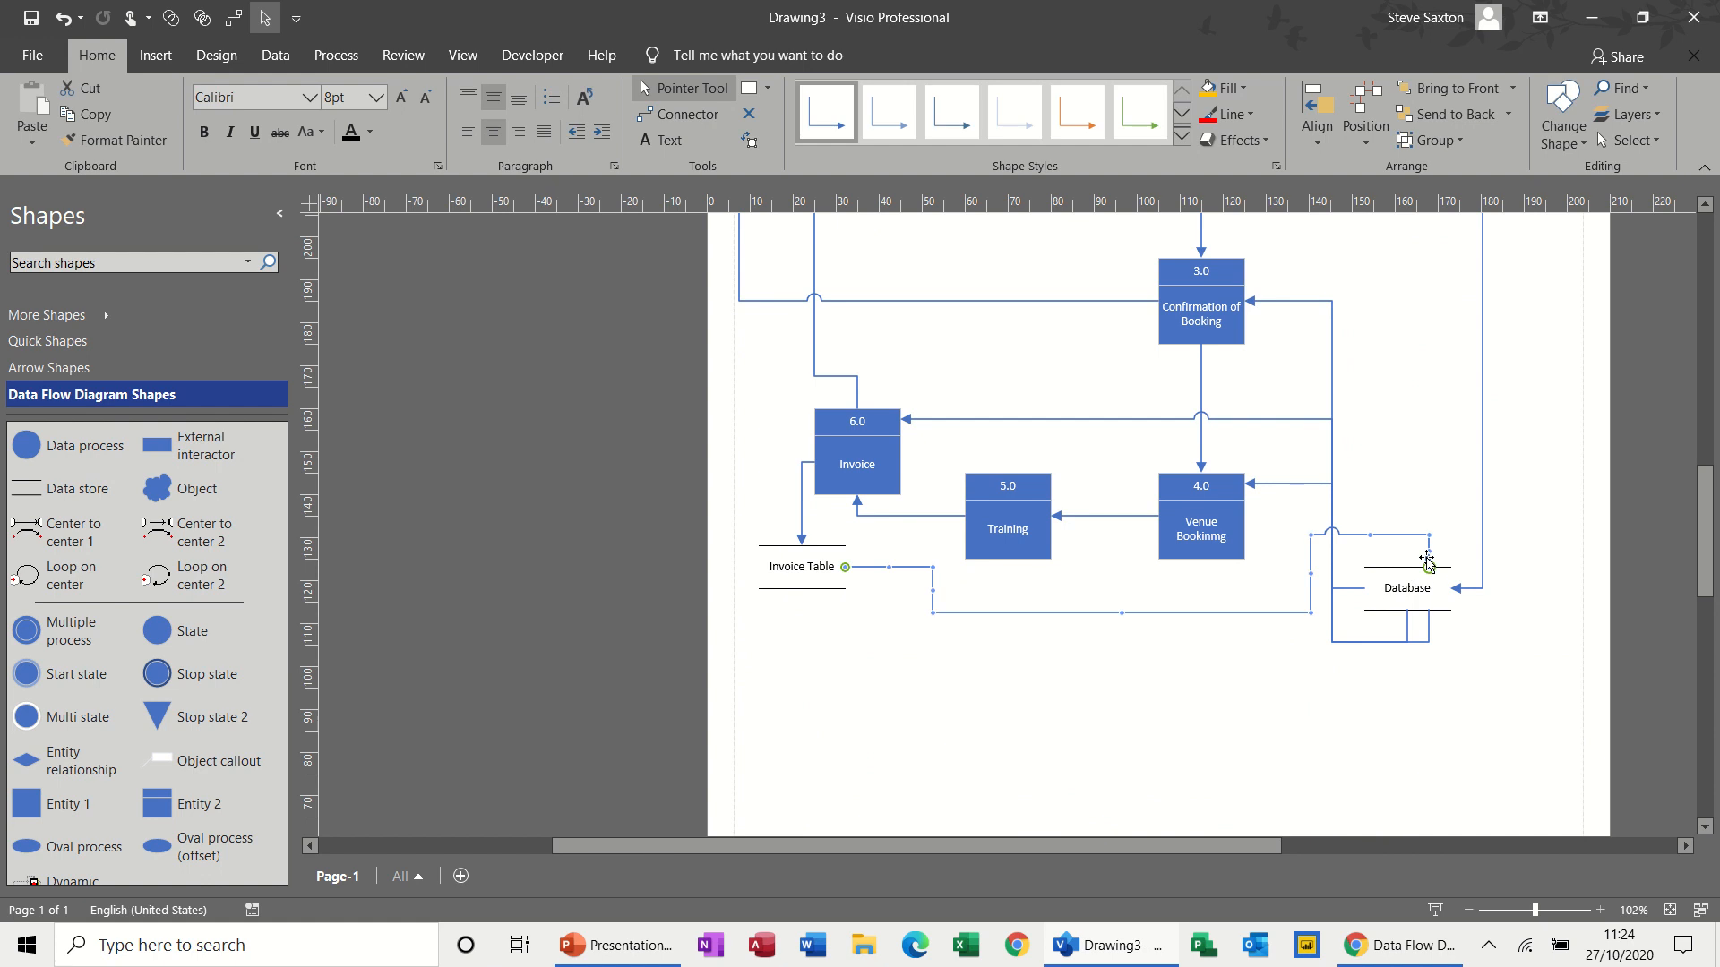
{"action": "left_click_drag", "start_coordinate": [1430, 567], "coordinate": [1386, 611]}
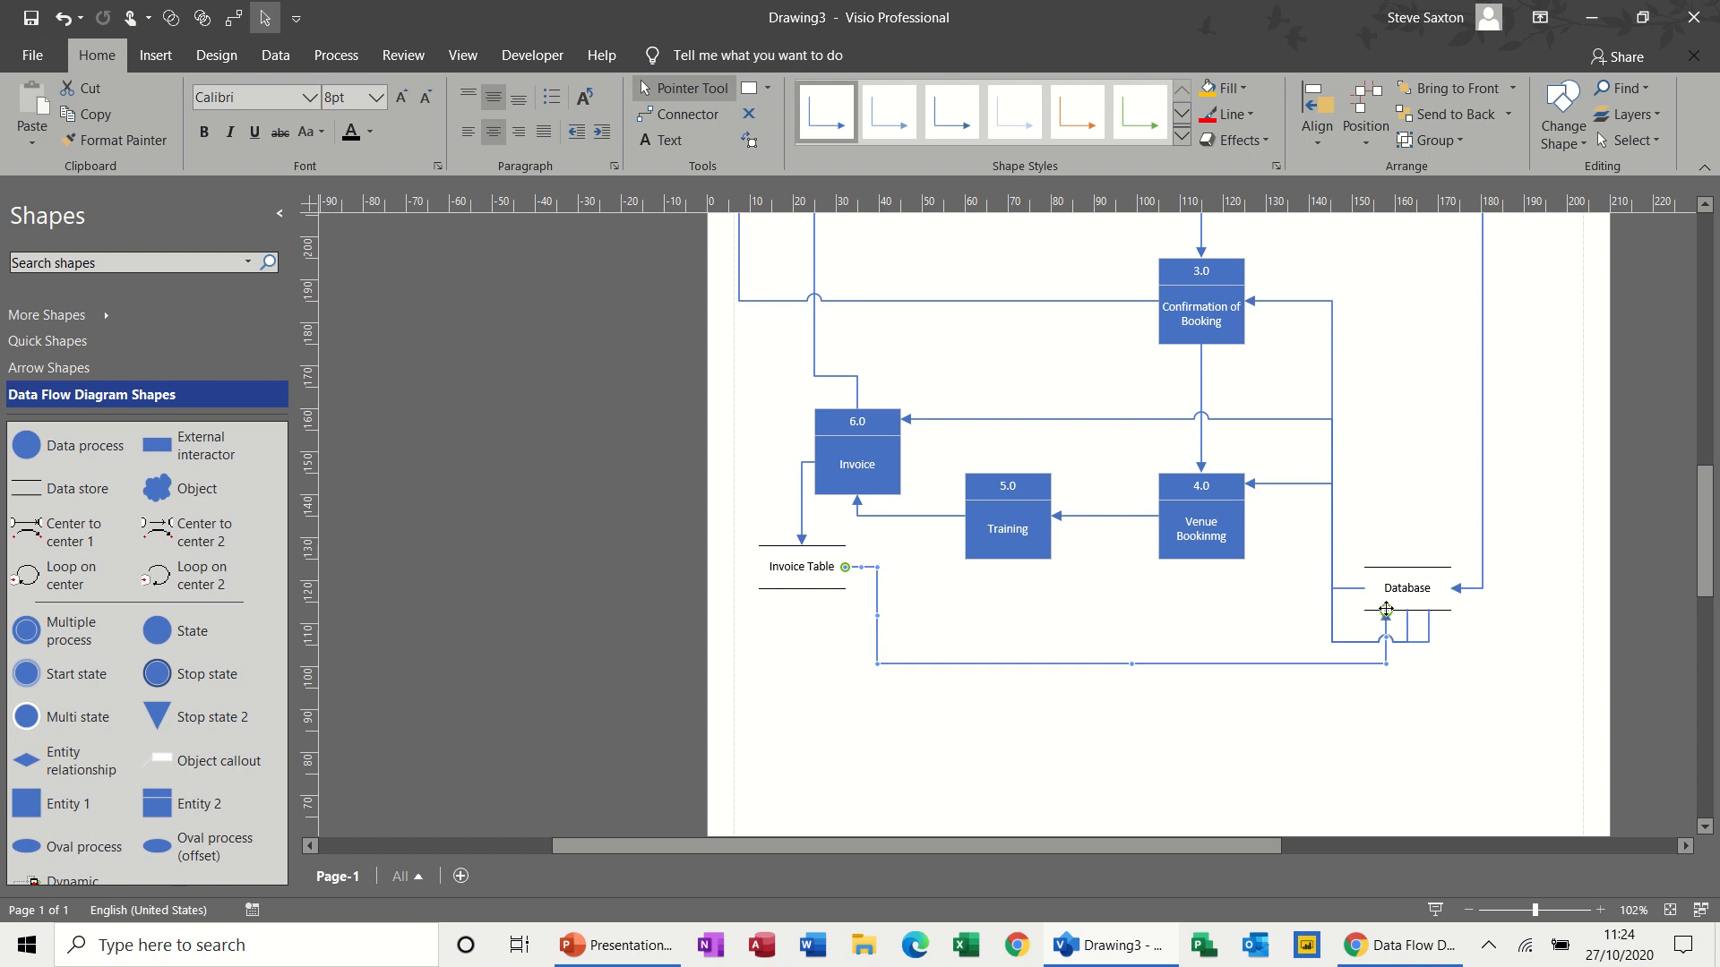
{"action": "left_click", "coordinate": [1482, 668]}
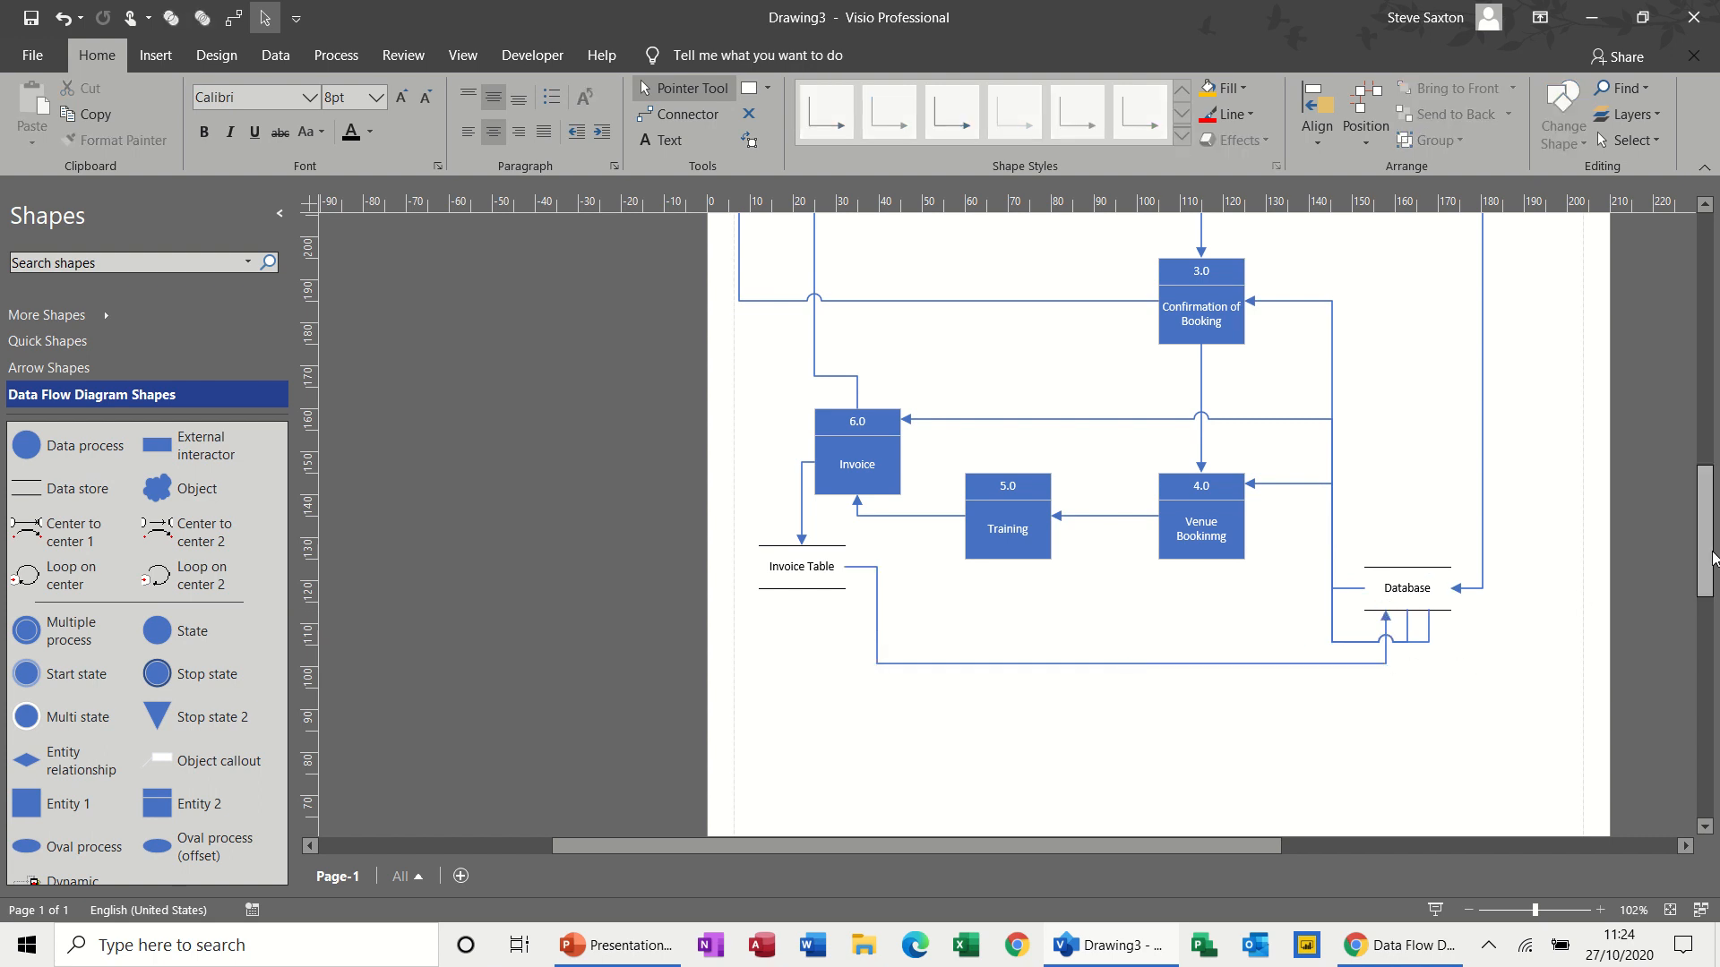
Add a Data store shape directly below process 4.0, labelled "Booking Table"
{"action": "mouse_move", "coordinate": [1710, 557]}
{"action": "left_mouse_down"}
{"action": "mouse_move", "coordinate": [1710, 477]}
{"action": "mouse_move", "coordinate": [1713, 566]}
{"action": "left_mouse_up"}
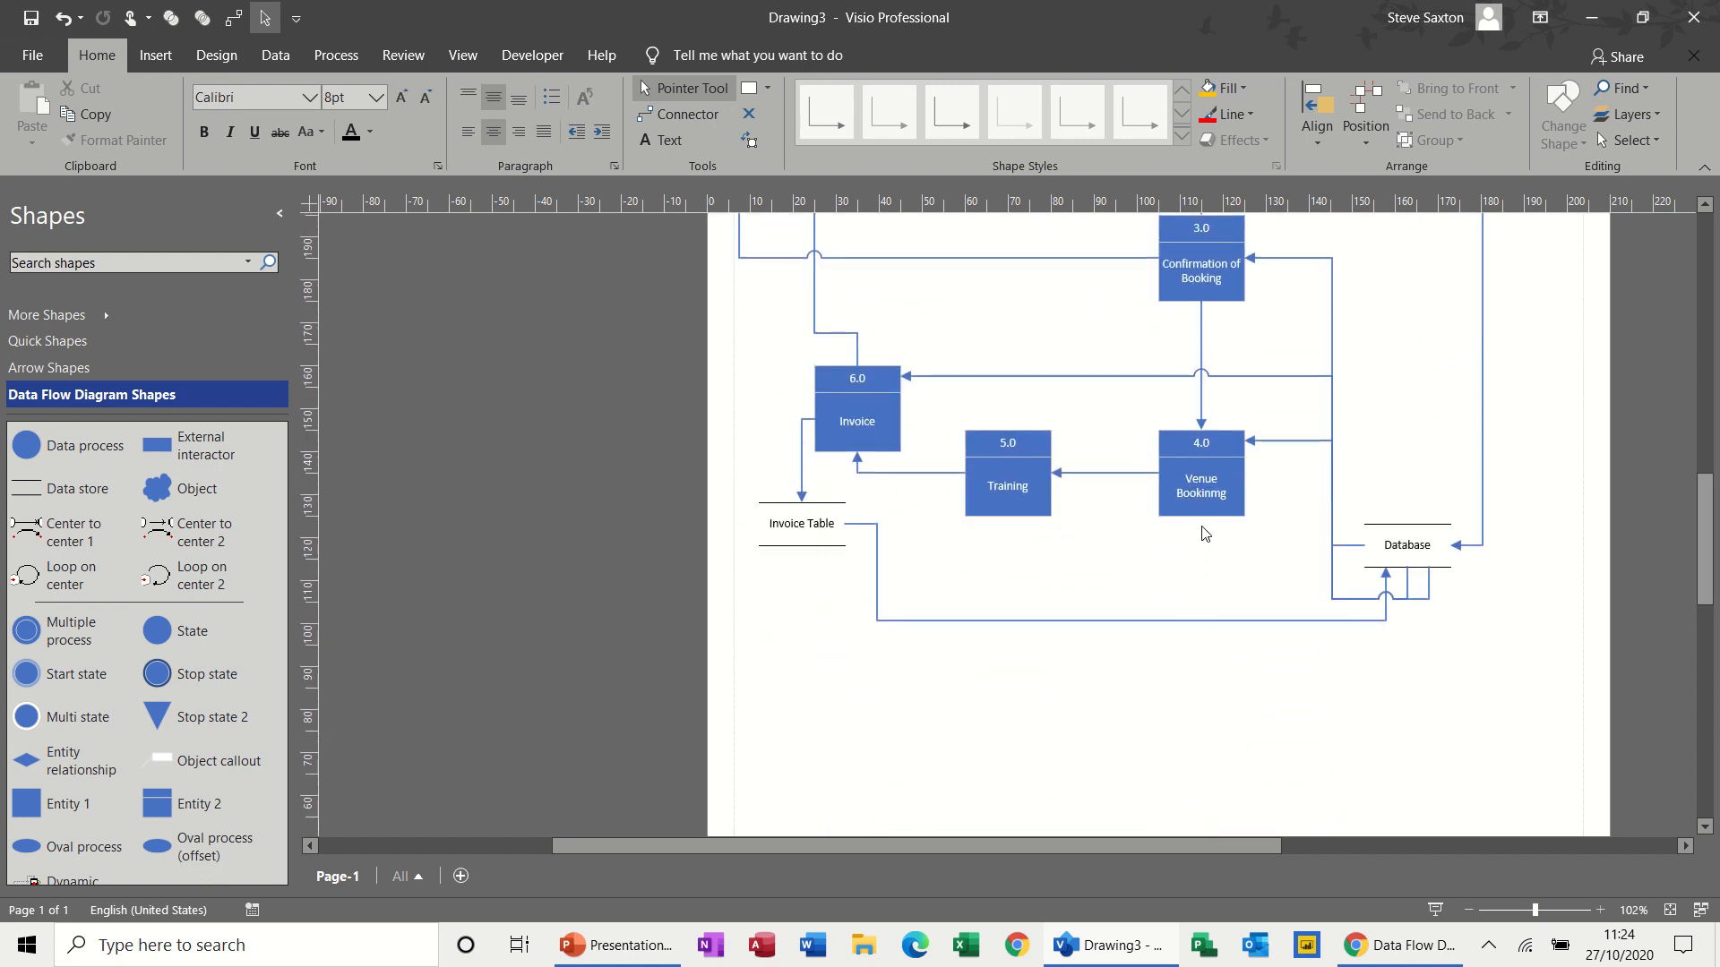
{"action": "left_click_drag", "start_coordinate": [72, 488], "coordinate": [1199, 574]}
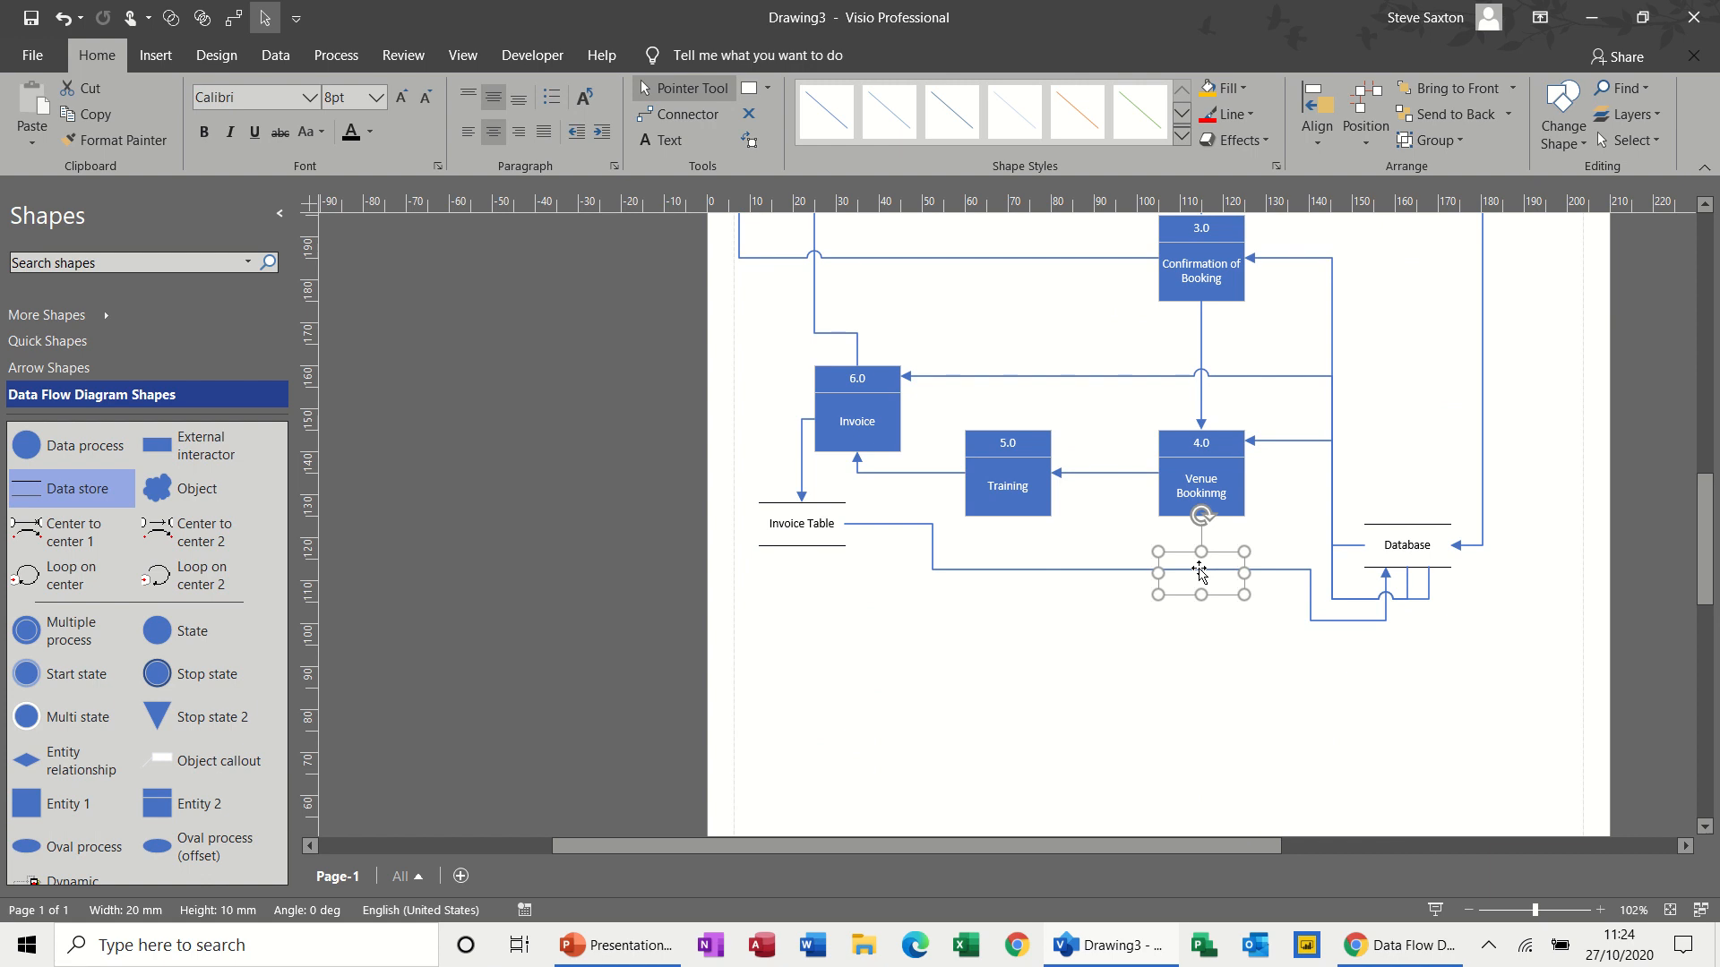
{"action": "double_click", "coordinate": [1199, 574]}
{"action": "type", "text": "Bookin"}
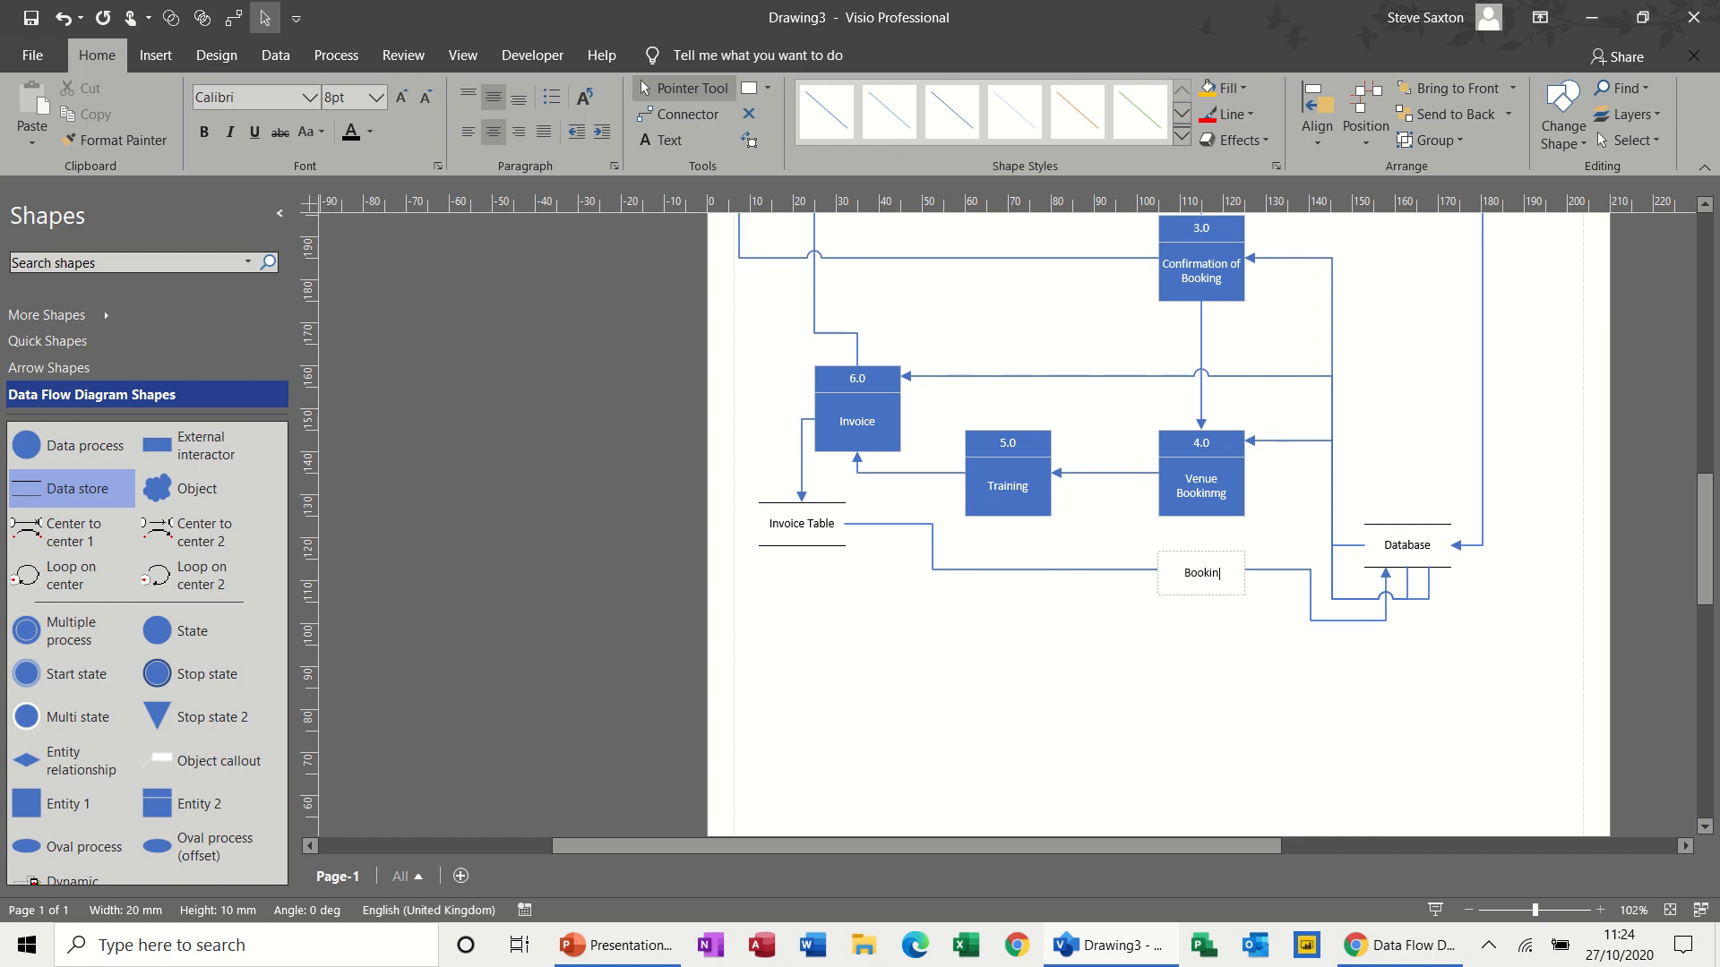
{"action": "type", "text": "g Table"}
{"action": "left_click", "coordinate": [1187, 622]}
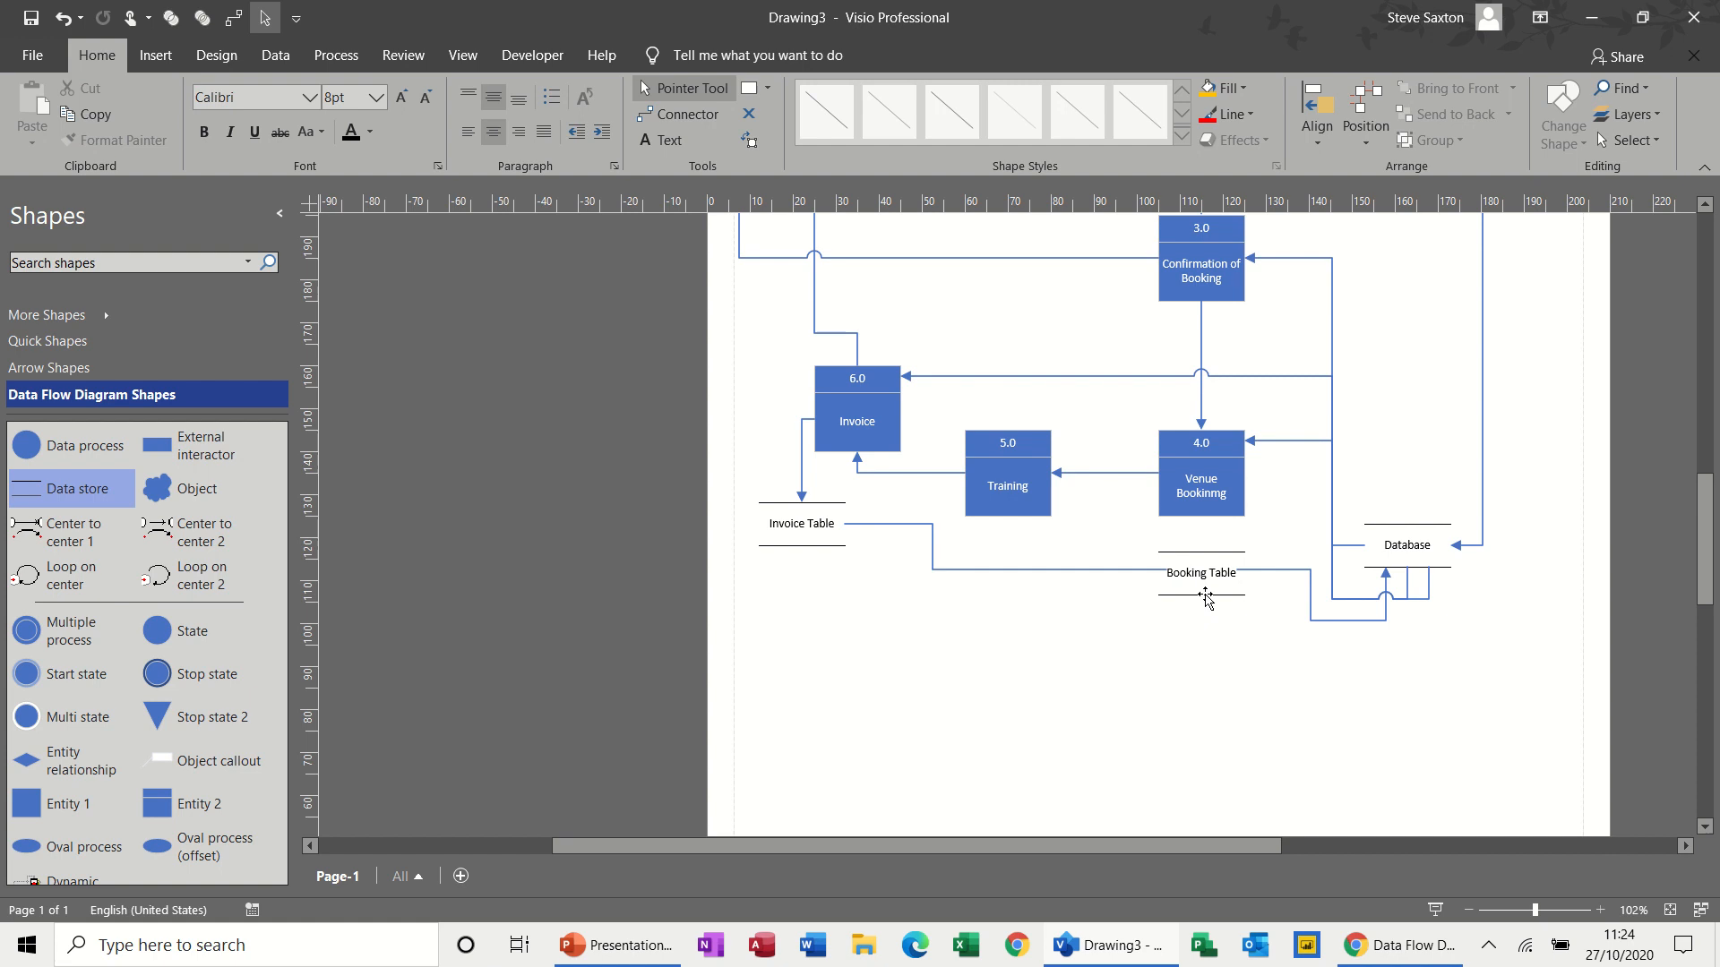
Move Booking Table down and to the left, clear of the connector between Invoice Table and Database
{"action": "left_click_drag", "start_coordinate": [1207, 600], "coordinate": [1201, 656]}
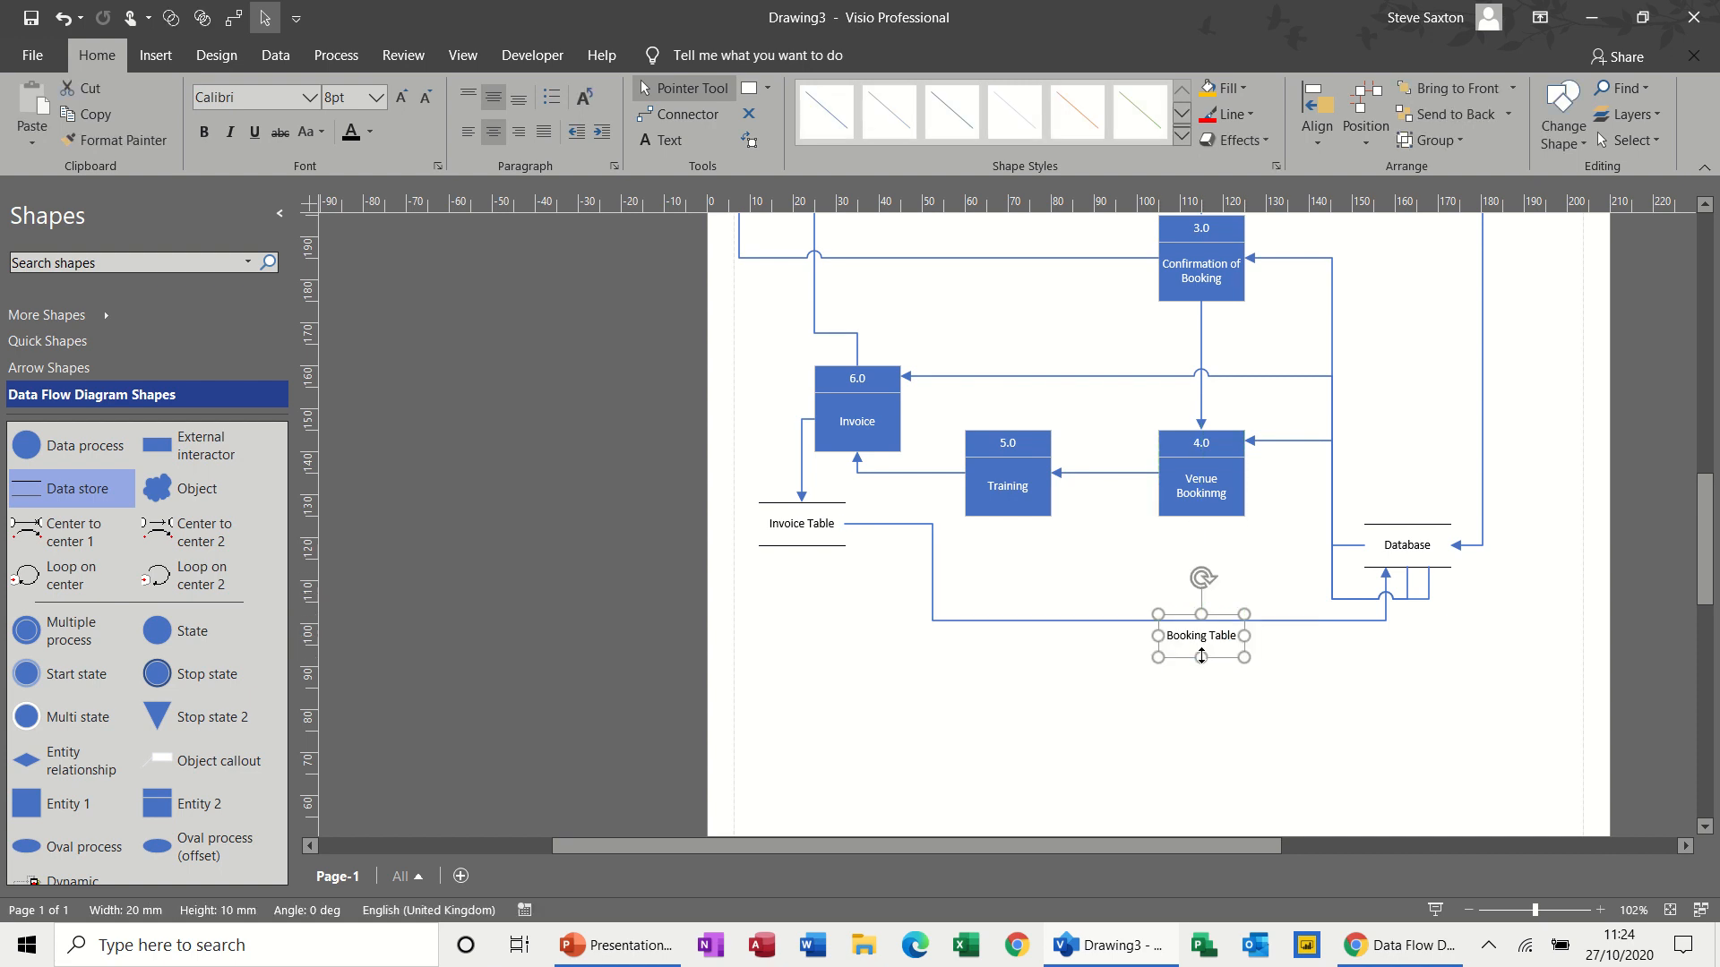
{"action": "left_click", "coordinate": [1280, 620]}
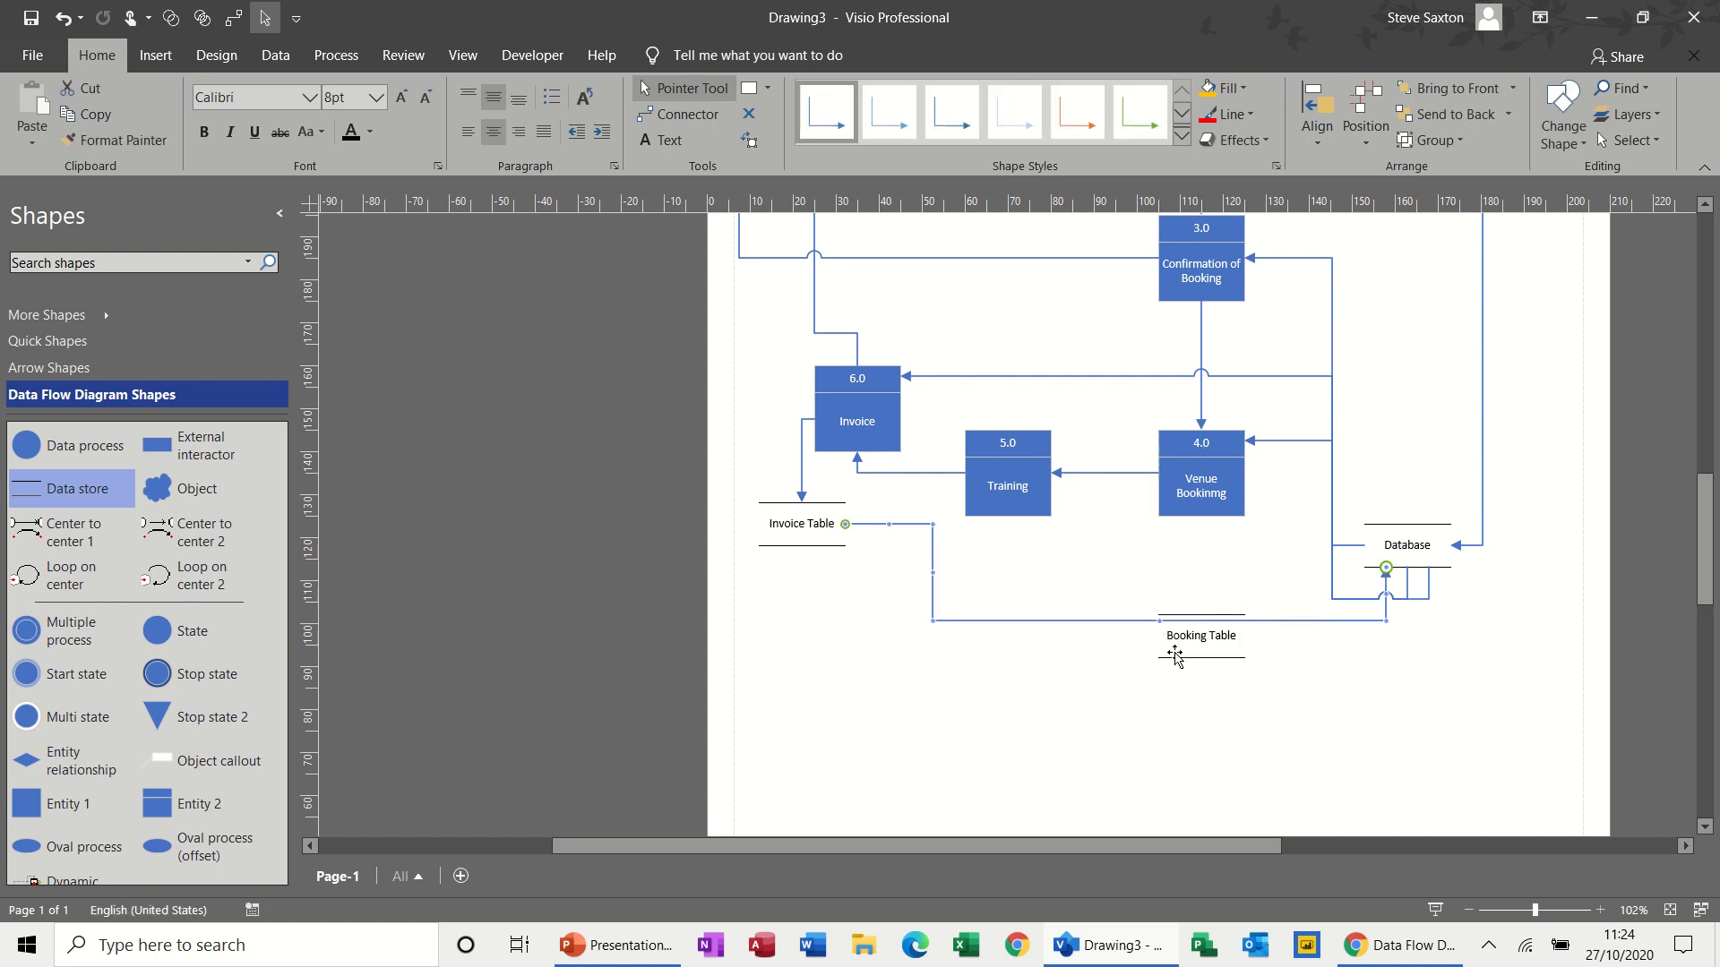
{"action": "left_click_drag", "start_coordinate": [1174, 657], "coordinate": [1058, 775]}
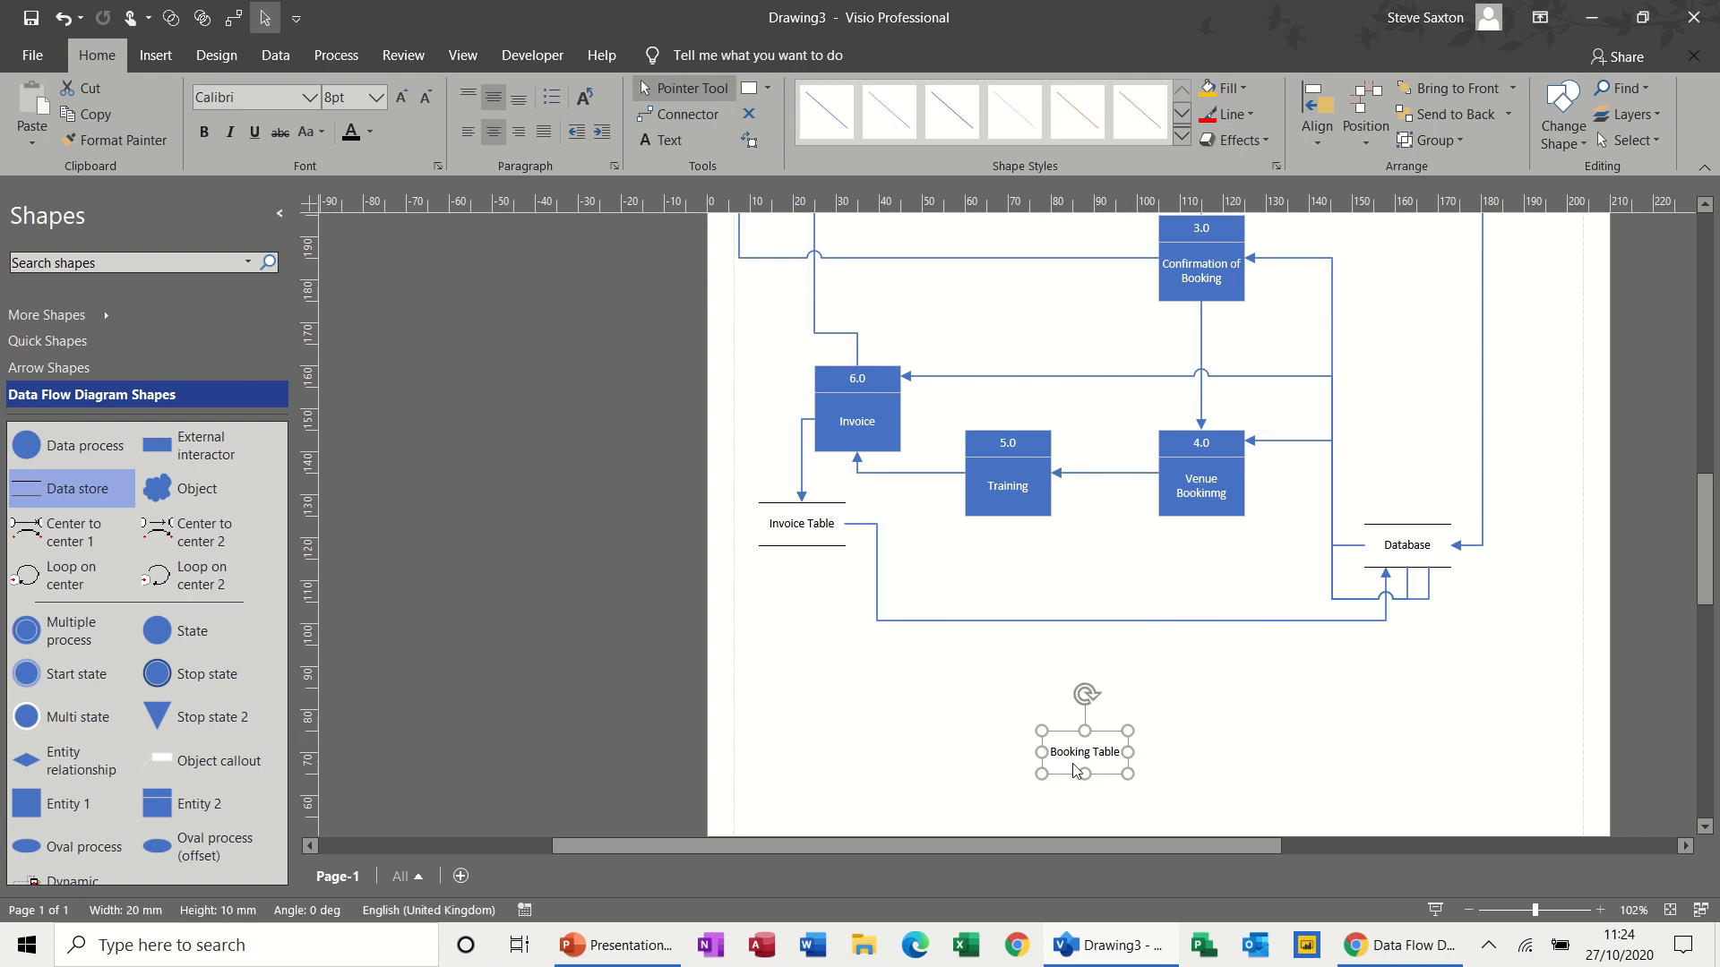
Connect the bottom of process 4.0 to the top of Booking Table, and Booking Table's right side to the top of Database
{"action": "left_click", "coordinate": [1210, 493]}
{"action": "left_click", "coordinate": [680, 114]}
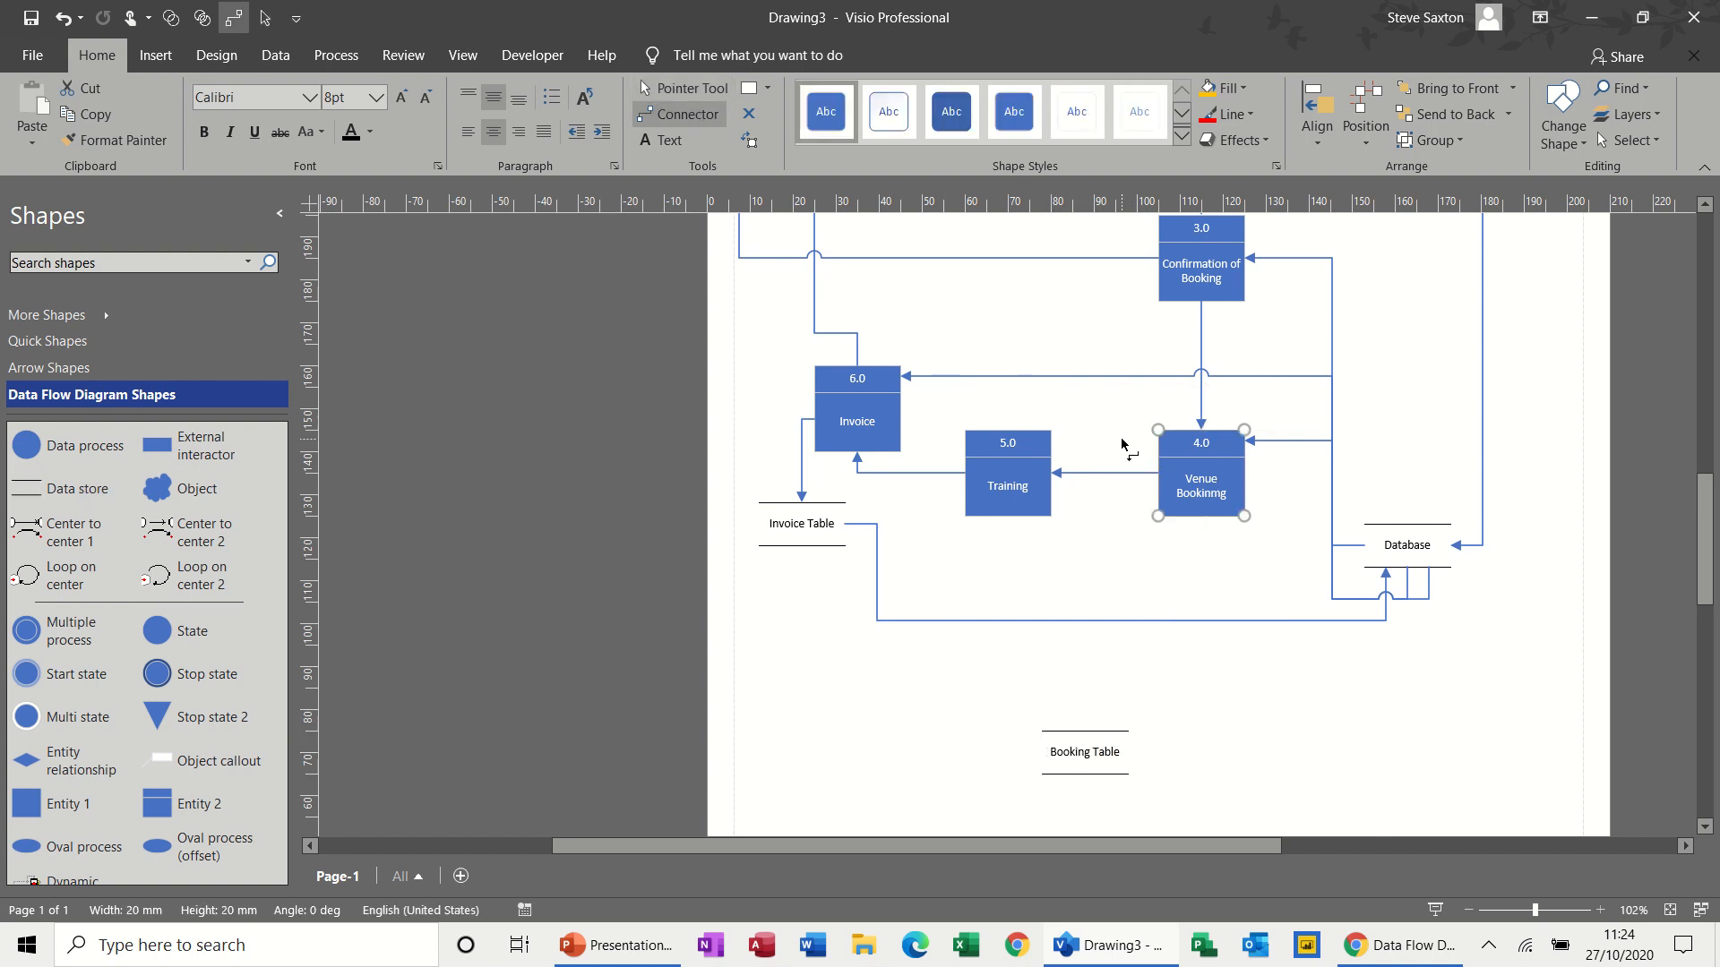
{"action": "left_click_drag", "start_coordinate": [1201, 516], "coordinate": [1092, 744]}
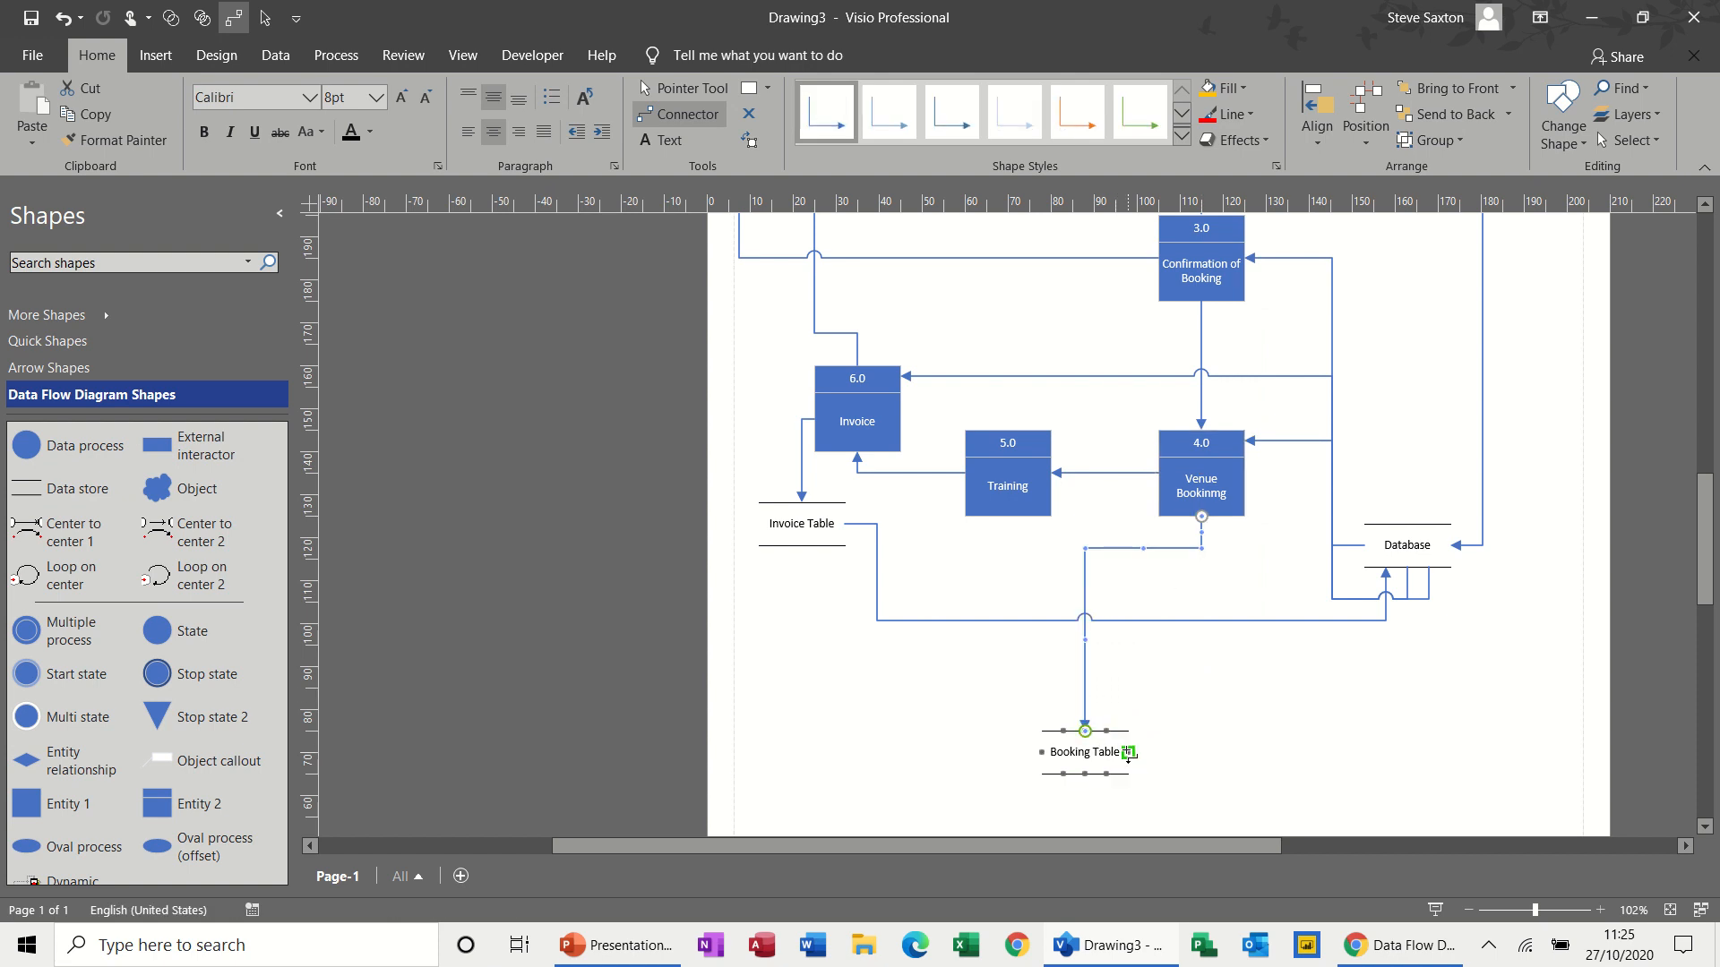
{"action": "left_click_drag", "start_coordinate": [1474, 576], "coordinate": [1428, 534]}
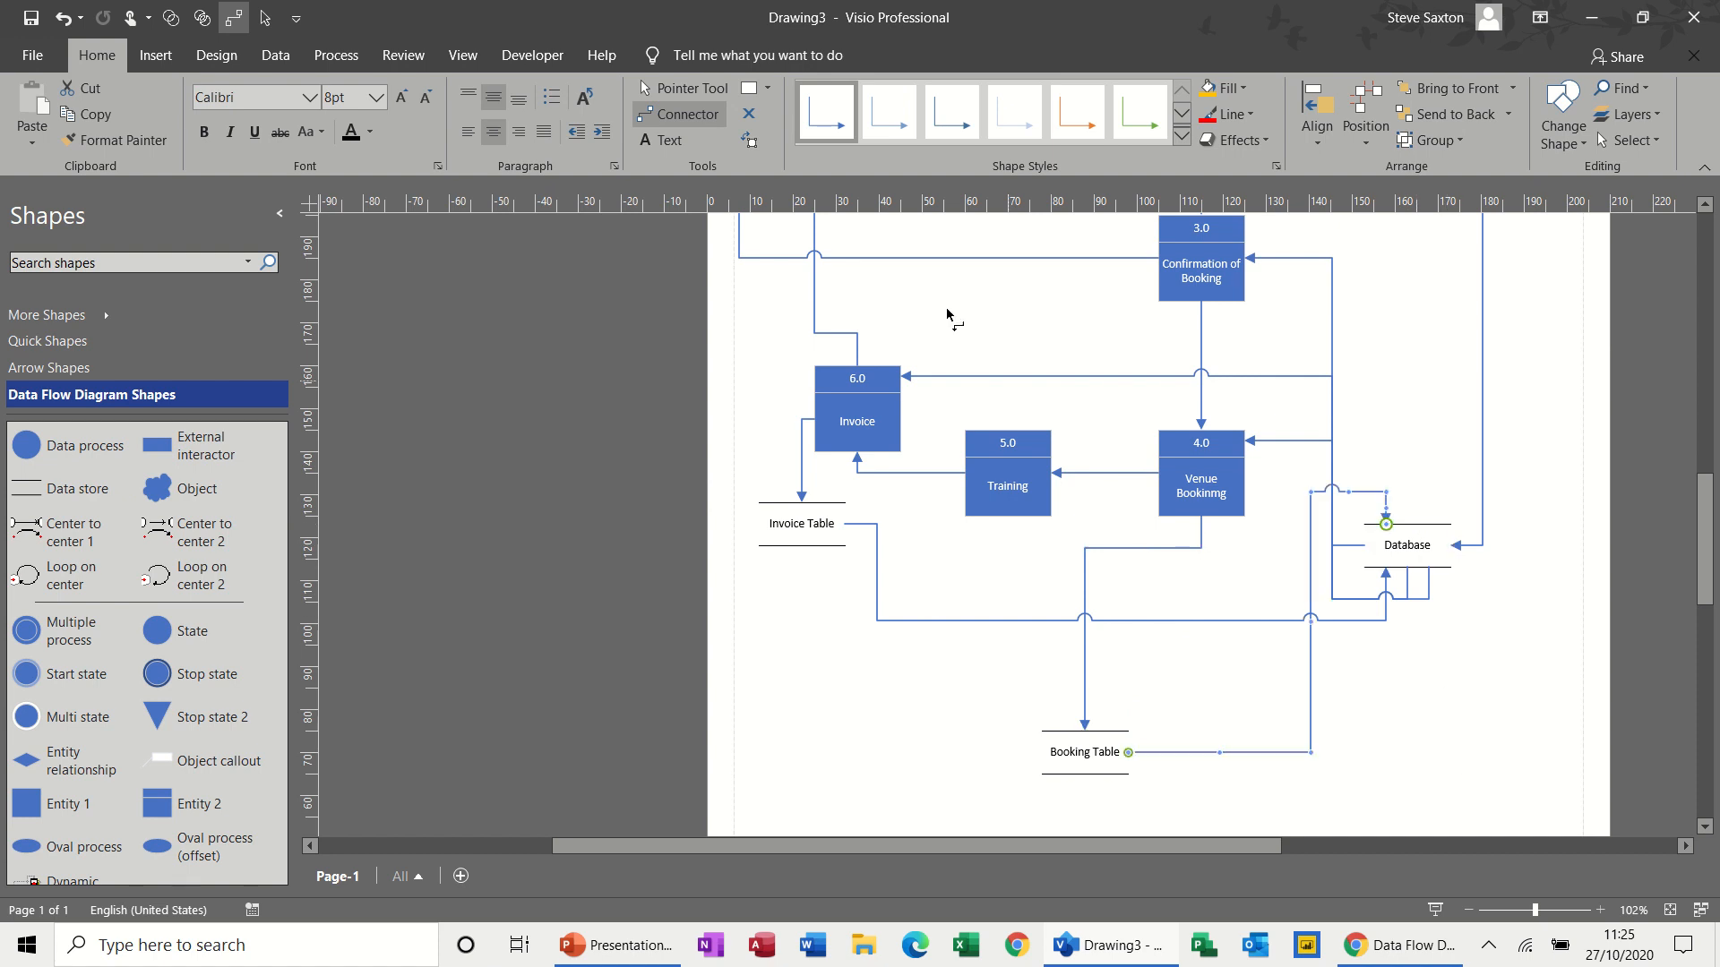
{"action": "left_click", "coordinate": [665, 89]}
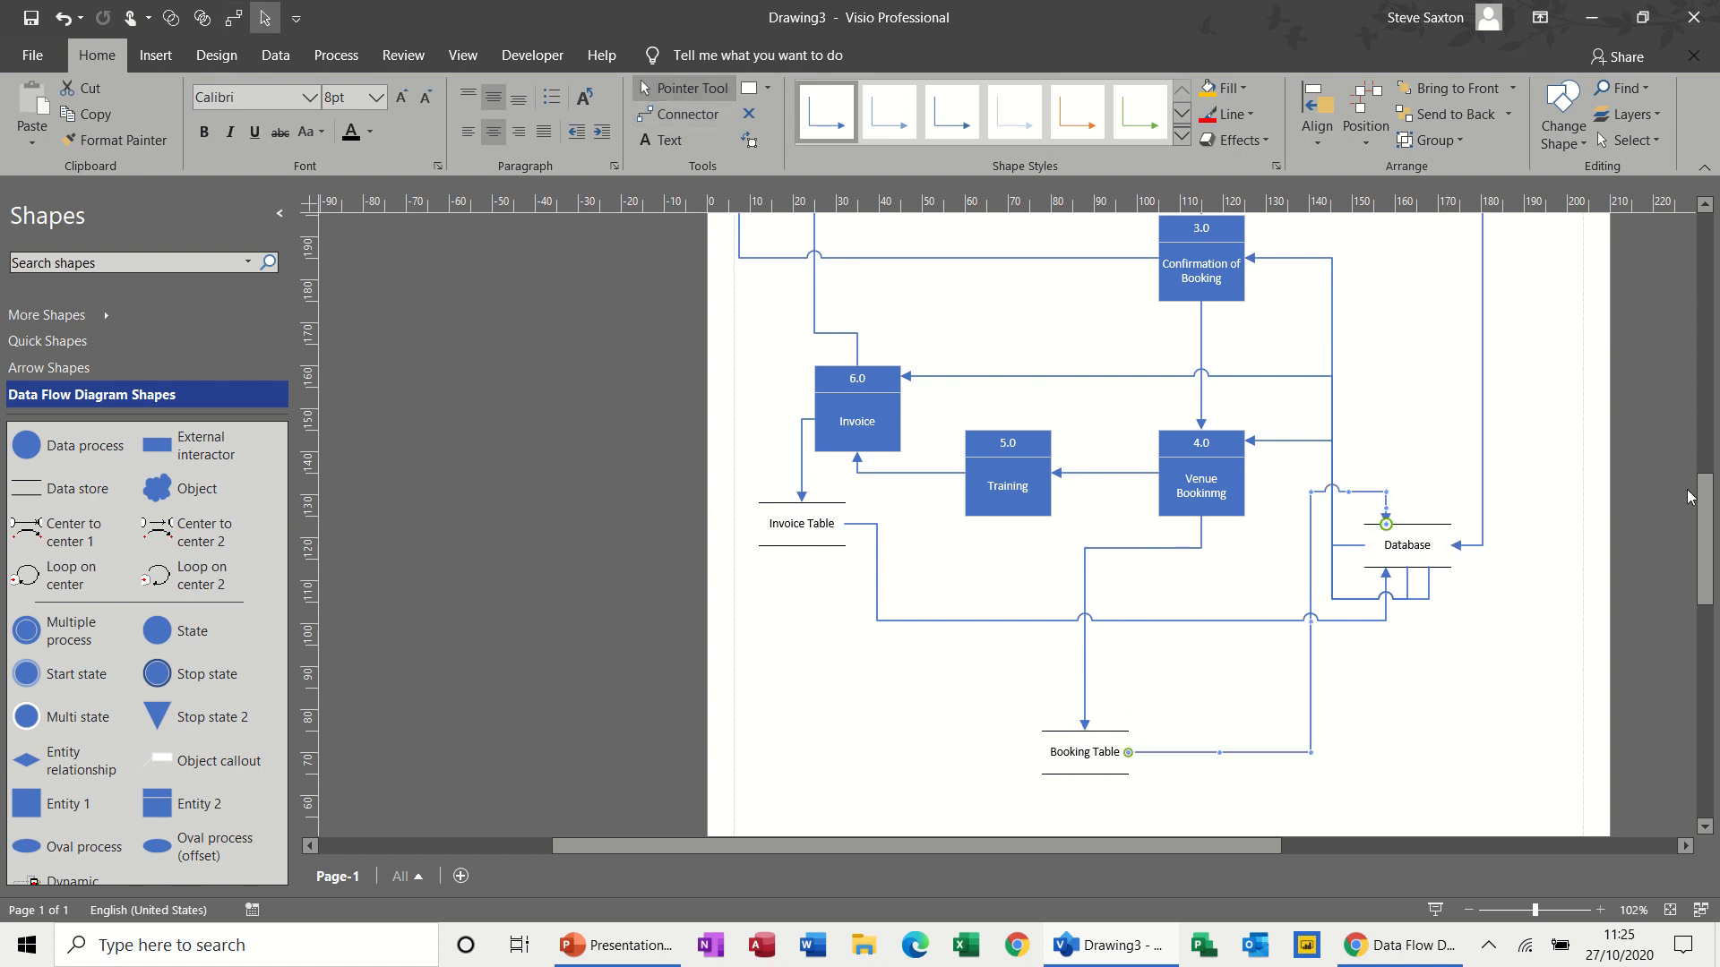
{"action": "mouse_move", "coordinate": [1716, 536]}
{"action": "left_mouse_down"}
{"action": "mouse_move", "coordinate": [1711, 425]}
{"action": "mouse_move", "coordinate": [1716, 536]}
{"action": "left_mouse_up"}
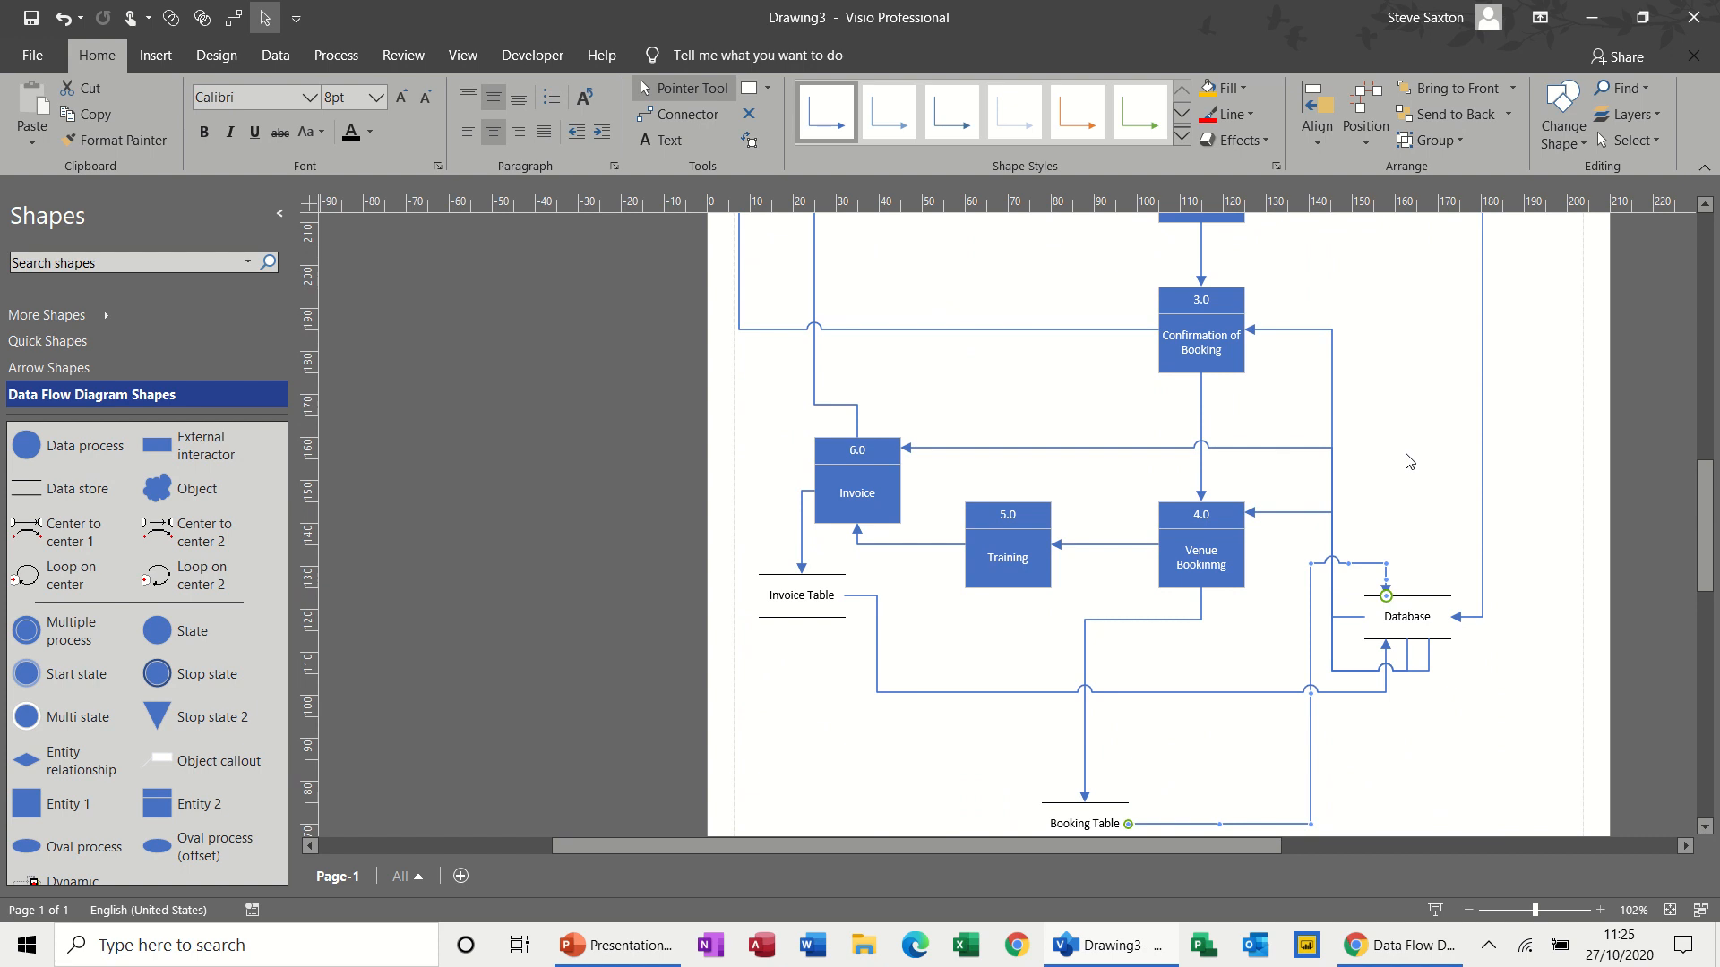